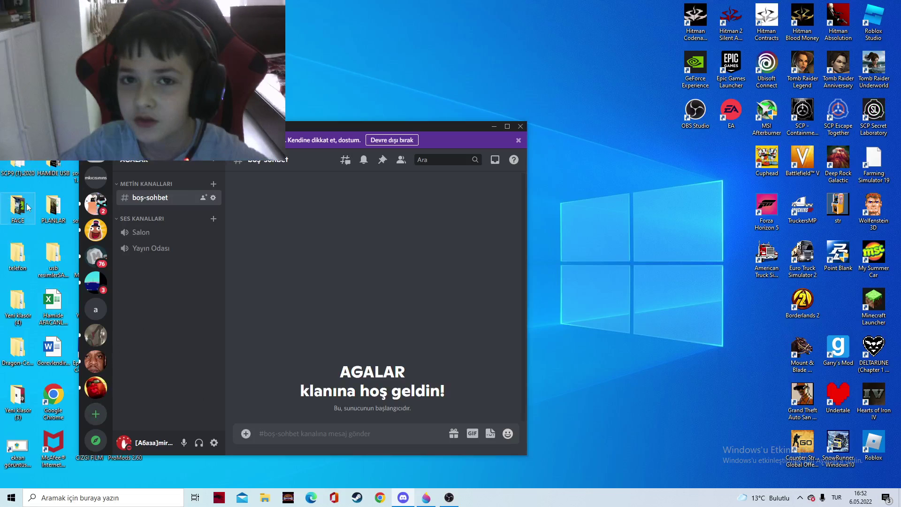
pyautogui.click(88, 414)
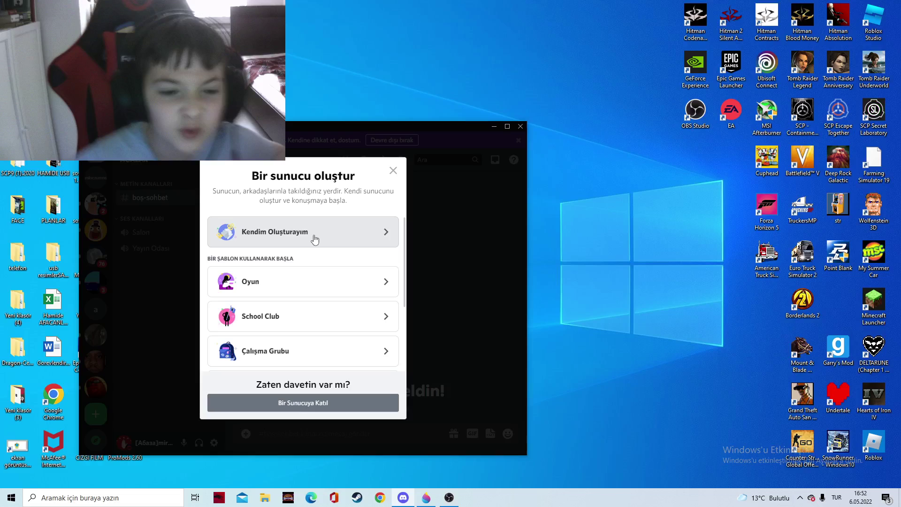
pyautogui.click(308, 238)
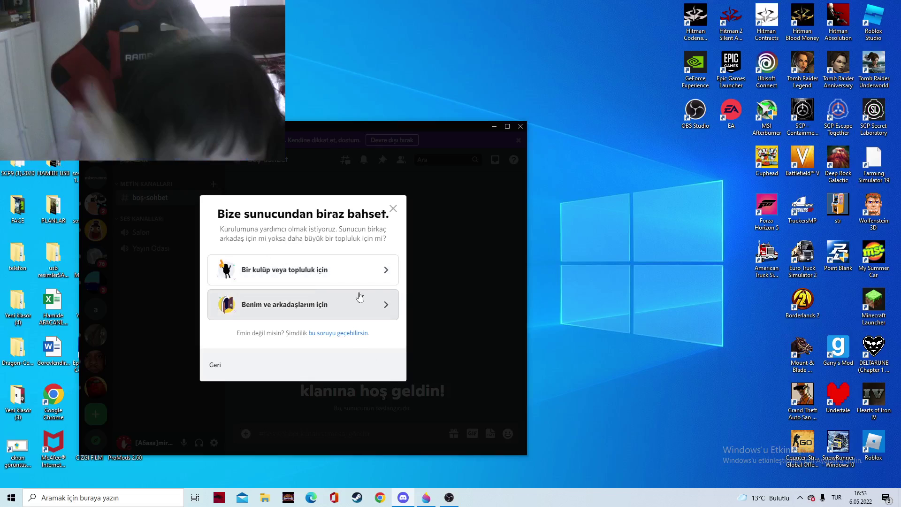
pyautogui.click(342, 277)
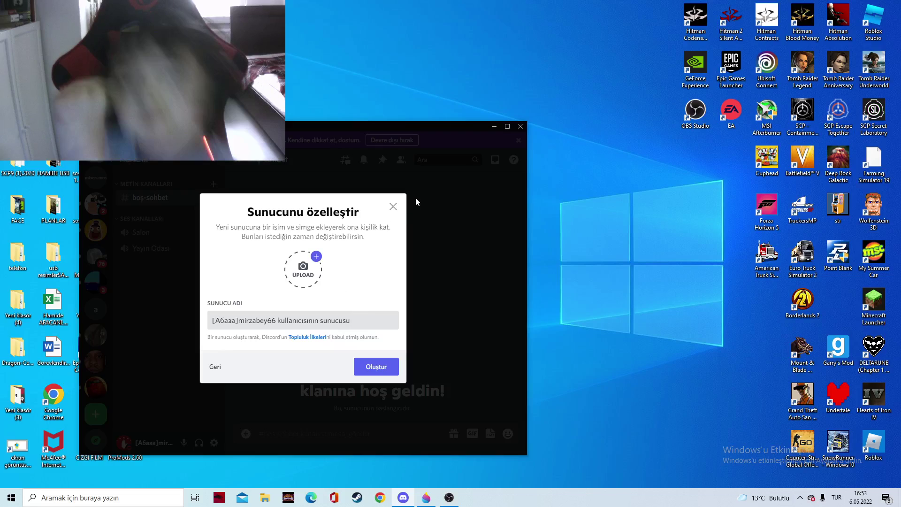
pyautogui.click(393, 206)
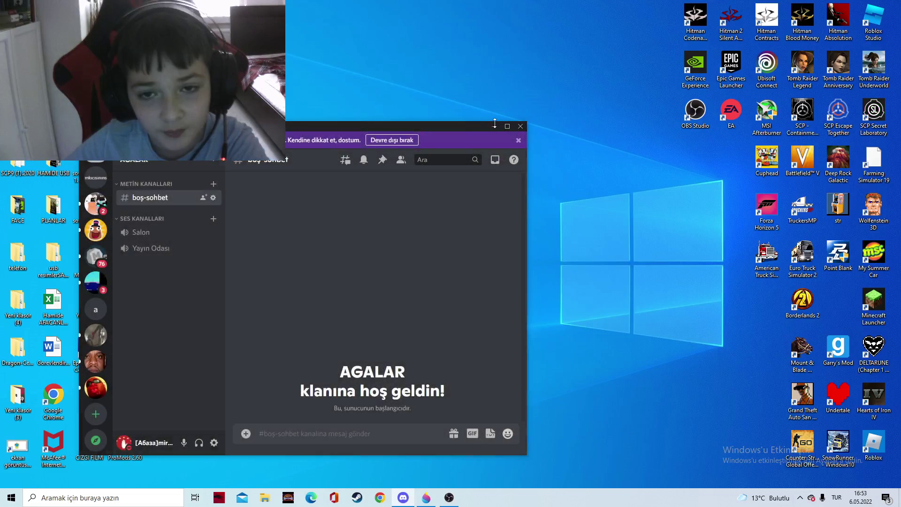
# Step: Minimize Discord, switch to Paint 3D and undo all the blue strokes until the canvas is blank
pyautogui.click(493, 127)
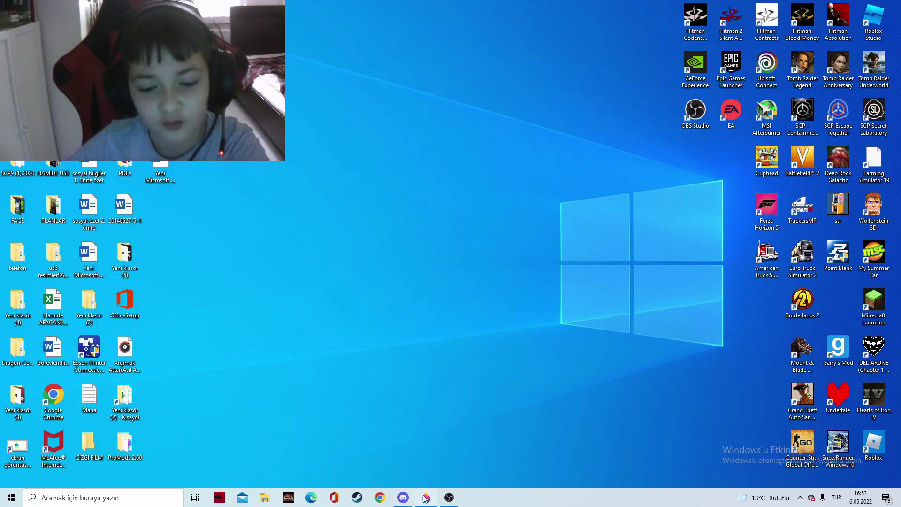
pyautogui.click(424, 498)
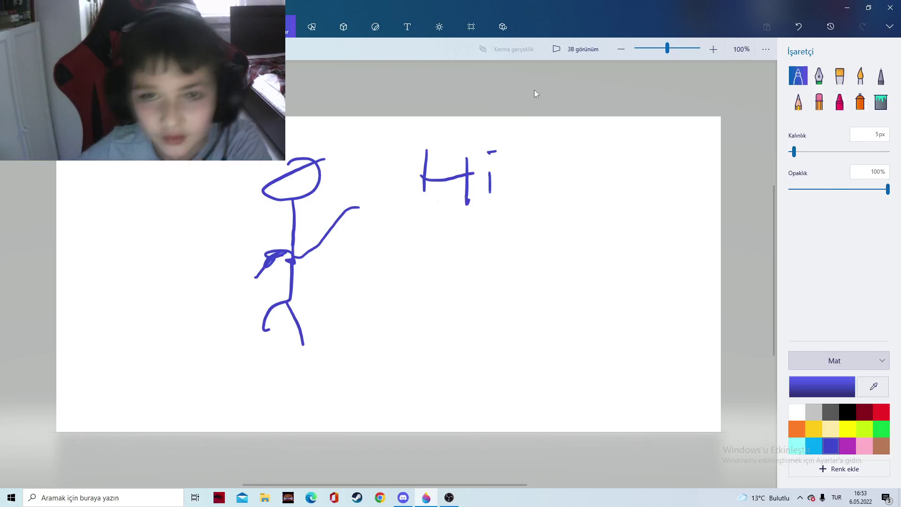
pyautogui.moveTo(543, 121); pyautogui.dragTo(444, 148)
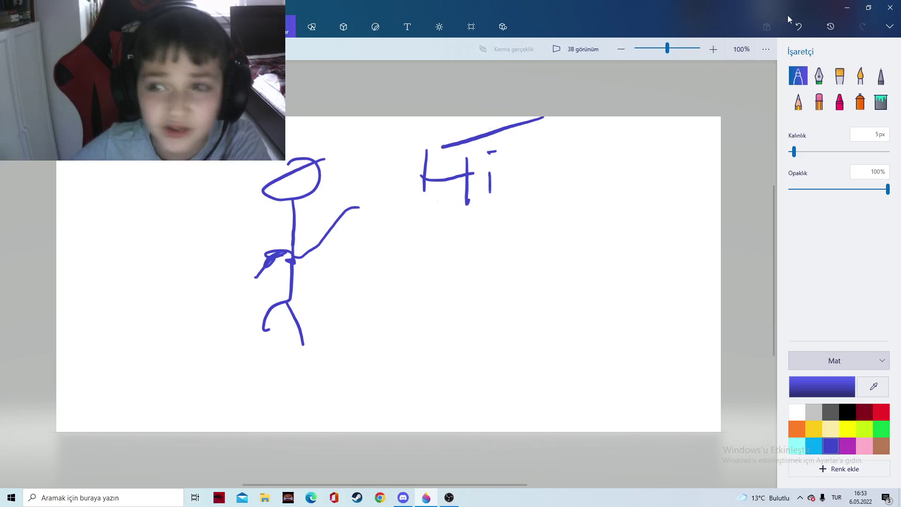
pyautogui.click(797, 27)
pyautogui.click(798, 27)
pyautogui.click(797, 27)
pyautogui.click(797, 27)
pyautogui.click(797, 27)
pyautogui.click(798, 27)
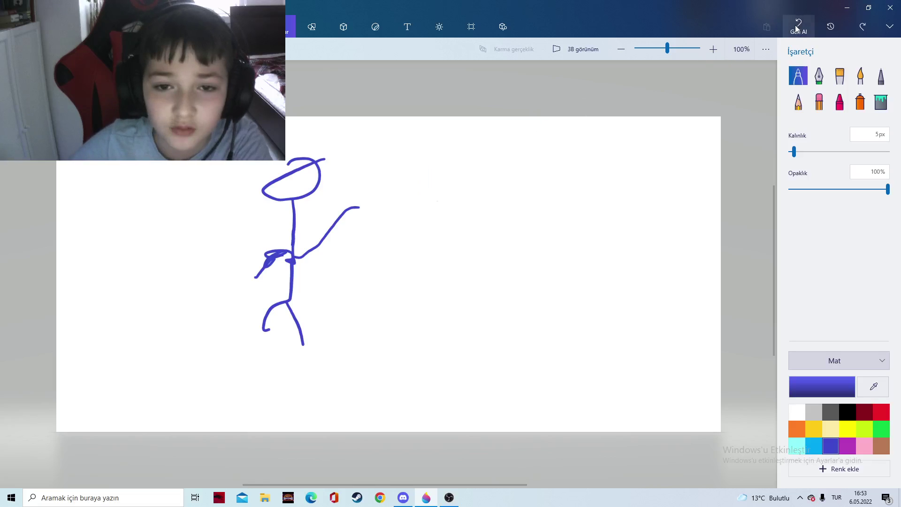
pyautogui.click(798, 27)
pyautogui.click(797, 27)
pyautogui.click(798, 27)
pyautogui.click(798, 27)
pyautogui.click(798, 27)
pyautogui.click(798, 27)
pyautogui.click(798, 27)
pyautogui.click(798, 26)
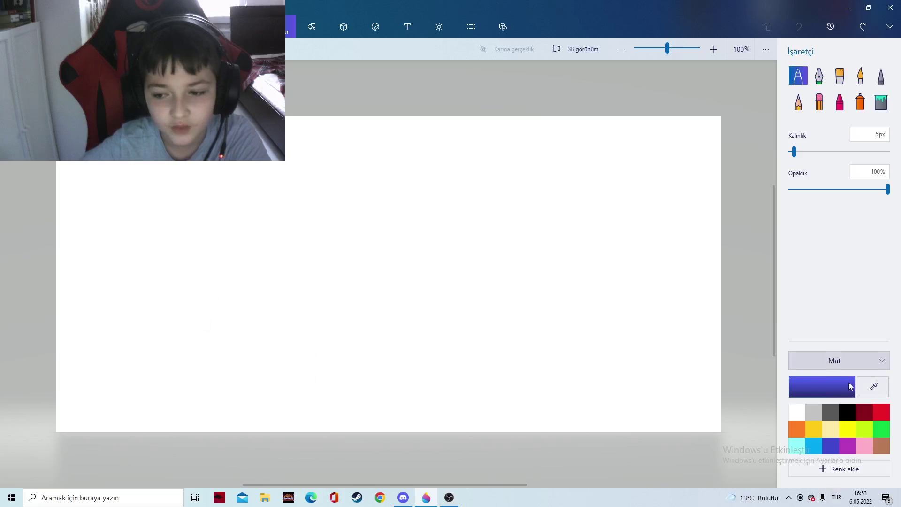
# Step: Draw a black stick figure with head, body, arms and legs near the canvas centre using the 5 px marker
pyautogui.click(847, 411)
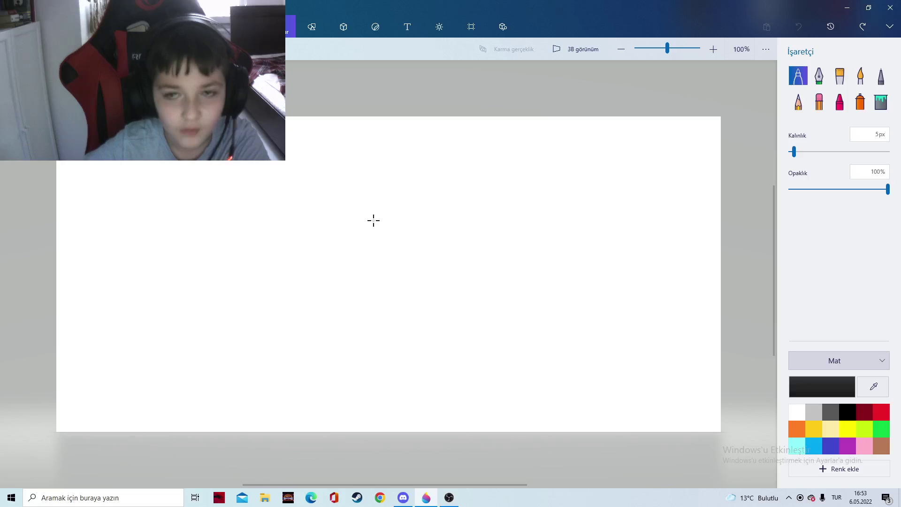
pyautogui.moveTo(373, 220)
pyautogui.mouseDown()
pyautogui.moveTo(364, 213)
pyautogui.moveTo(382, 241)
pyautogui.moveTo(368, 207)
pyautogui.moveTo(376, 255)
pyautogui.moveTo(363, 308)
pyautogui.moveTo(394, 323)
pyautogui.mouseUp()
pyautogui.moveTo(373, 265)
pyautogui.mouseDown()
pyautogui.moveTo(405, 292)
pyautogui.moveTo(348, 277)
pyautogui.mouseUp()
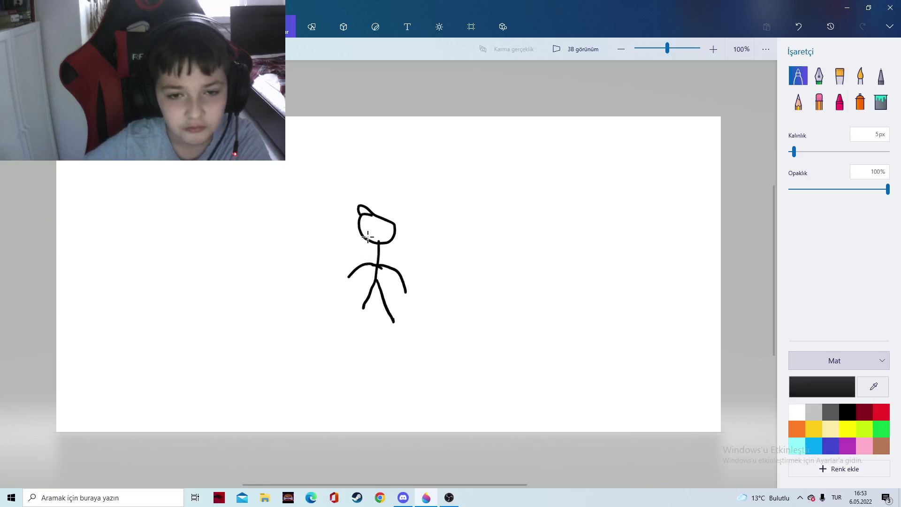
# Step: Add a mouth and two eyes joined like glasses to the stick figure's head in black
pyautogui.moveTo(367, 237)
pyautogui.mouseDown()
pyautogui.moveTo(378, 237)
pyautogui.moveTo(369, 239)
pyautogui.mouseUp()
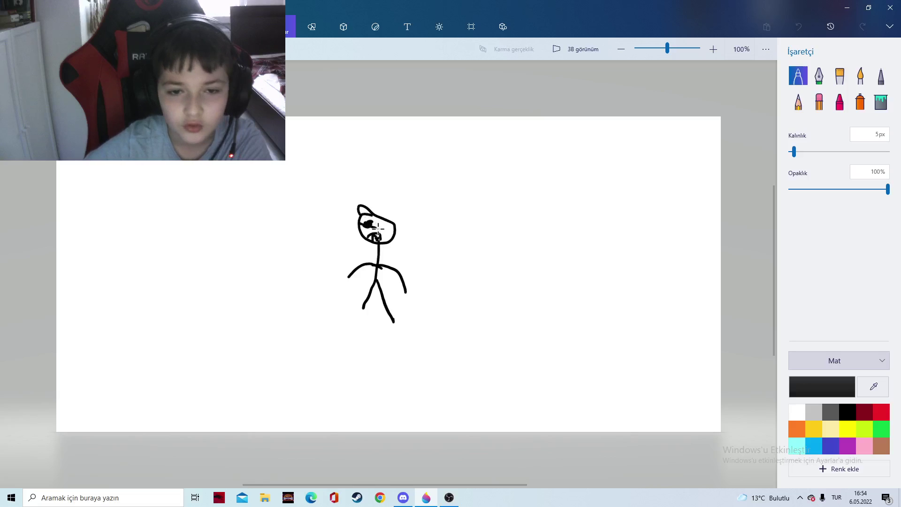
pyautogui.moveTo(380, 224); pyautogui.dragTo(384, 230)
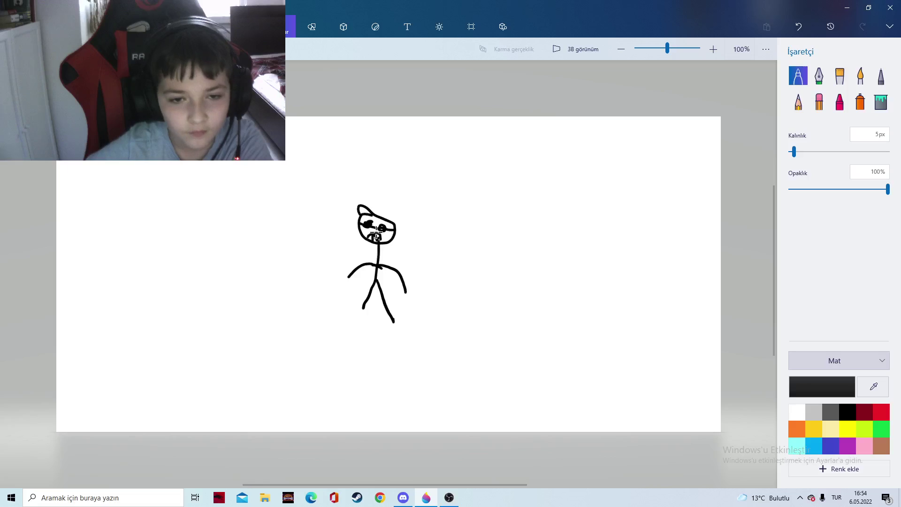
pyautogui.moveTo(376, 229); pyautogui.dragTo(377, 228)
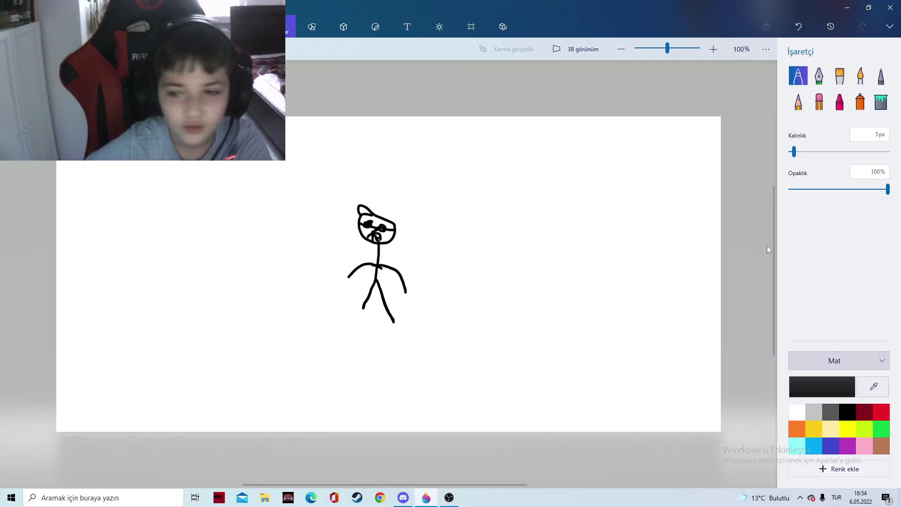
# Step: Draw a light gray peaked cap with white stripes on the stick figure's head and fill in its peak
pyautogui.click(827, 415)
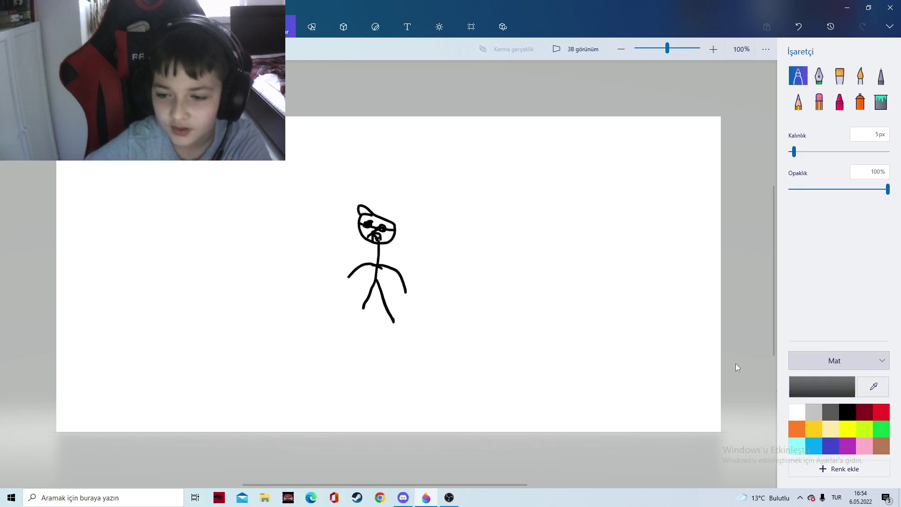
pyautogui.click(813, 412)
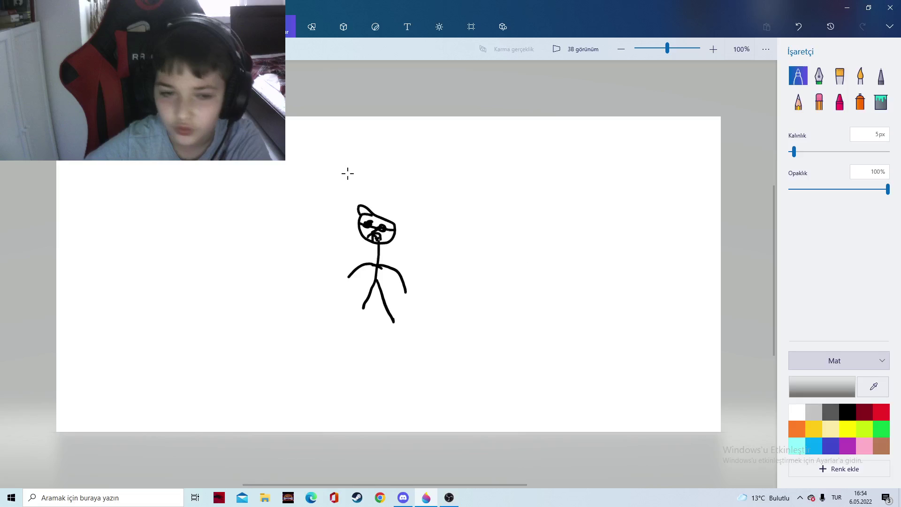
pyautogui.moveTo(397, 228)
pyautogui.mouseDown()
pyautogui.moveTo(413, 227)
pyautogui.moveTo(413, 217)
pyautogui.moveTo(368, 201)
pyautogui.moveTo(358, 212)
pyautogui.moveTo(396, 223)
pyautogui.moveTo(381, 217)
pyautogui.moveTo(383, 201)
pyautogui.moveTo(357, 211)
pyautogui.moveTo(373, 215)
pyautogui.moveTo(356, 212)
pyautogui.moveTo(369, 204)
pyautogui.moveTo(395, 219)
pyautogui.mouseUp()
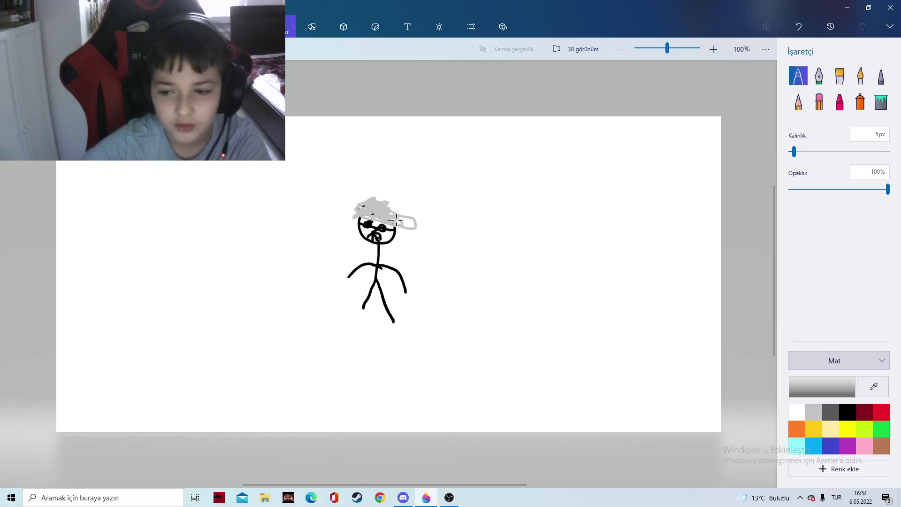
pyautogui.click(800, 411)
pyautogui.moveTo(382, 197)
pyautogui.mouseDown()
pyautogui.moveTo(358, 221)
pyautogui.moveTo(368, 206)
pyautogui.moveTo(380, 205)
pyautogui.moveTo(376, 221)
pyautogui.moveTo(382, 207)
pyautogui.moveTo(374, 219)
pyautogui.moveTo(389, 212)
pyautogui.mouseUp()
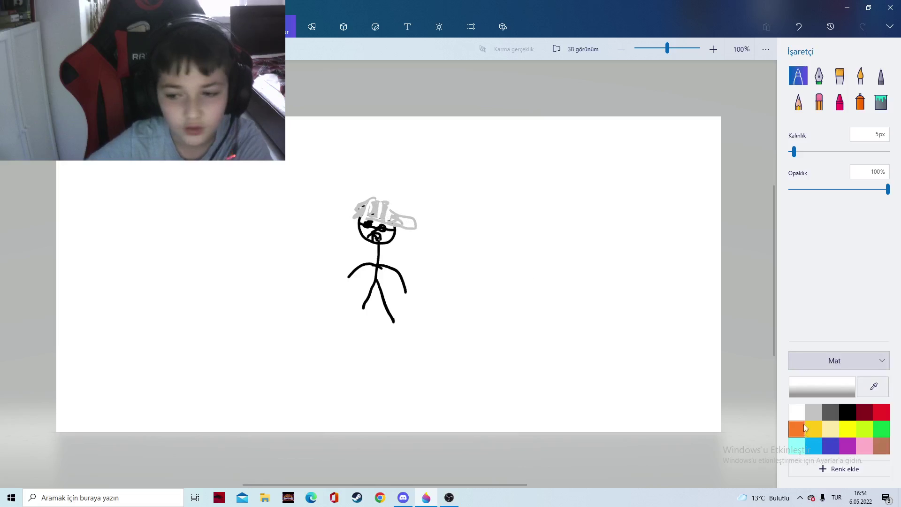
pyautogui.click(818, 416)
pyautogui.moveTo(404, 226)
pyautogui.mouseDown()
pyautogui.moveTo(394, 210)
pyautogui.moveTo(386, 221)
pyautogui.moveTo(403, 212)
pyautogui.moveTo(397, 220)
pyautogui.mouseUp()
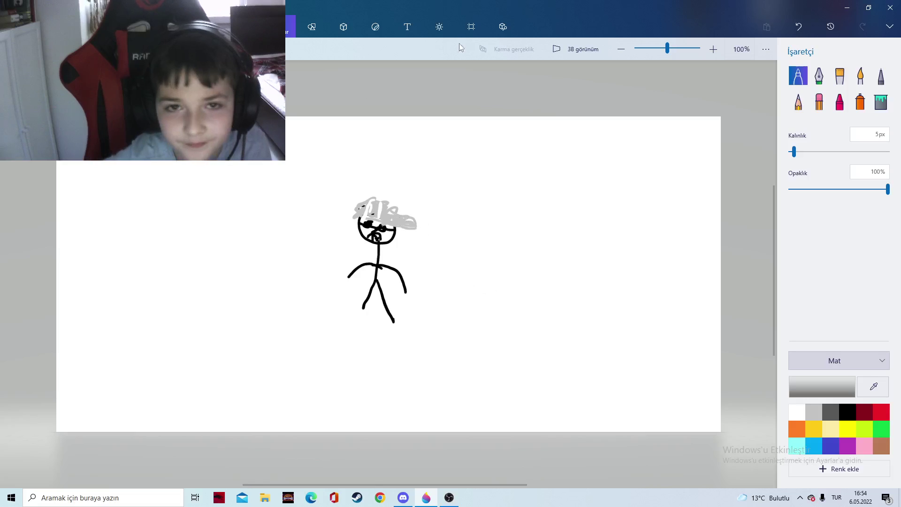
# Step: Undo the cap, the face and the whole stick figure until the canvas is empty
pyautogui.click(799, 26)
pyautogui.click(798, 26)
pyautogui.click(798, 26)
pyautogui.click(798, 26)
pyautogui.click(799, 26)
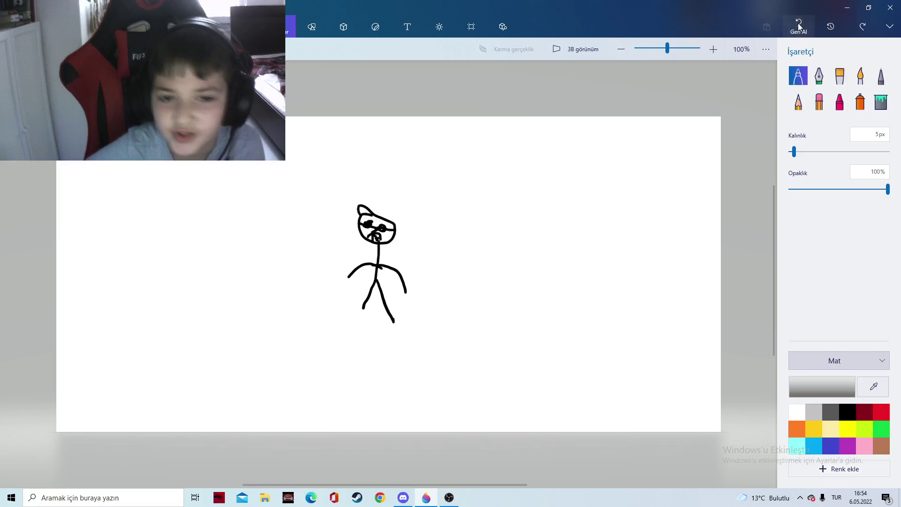
pyautogui.click(798, 26)
pyautogui.click(798, 27)
pyautogui.click(799, 26)
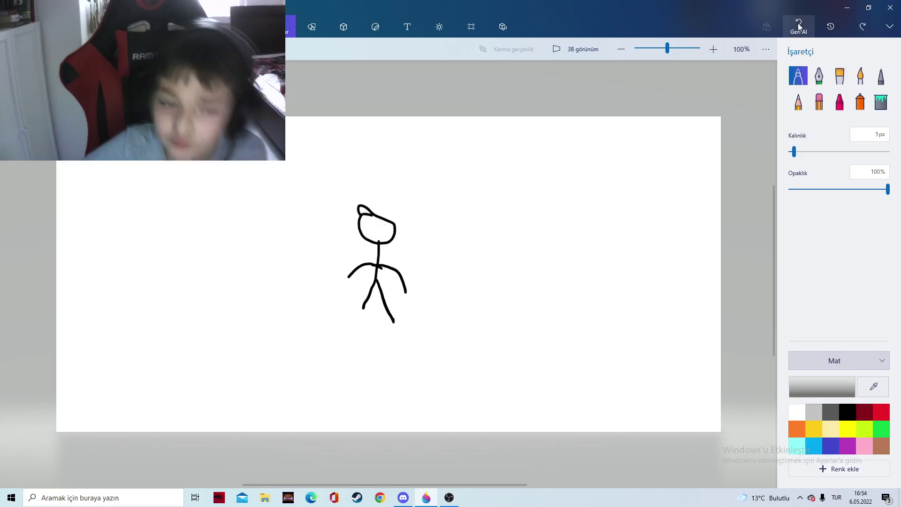
pyautogui.click(798, 26)
pyautogui.click(799, 27)
pyautogui.click(798, 26)
pyautogui.click(798, 26)
pyautogui.click(799, 27)
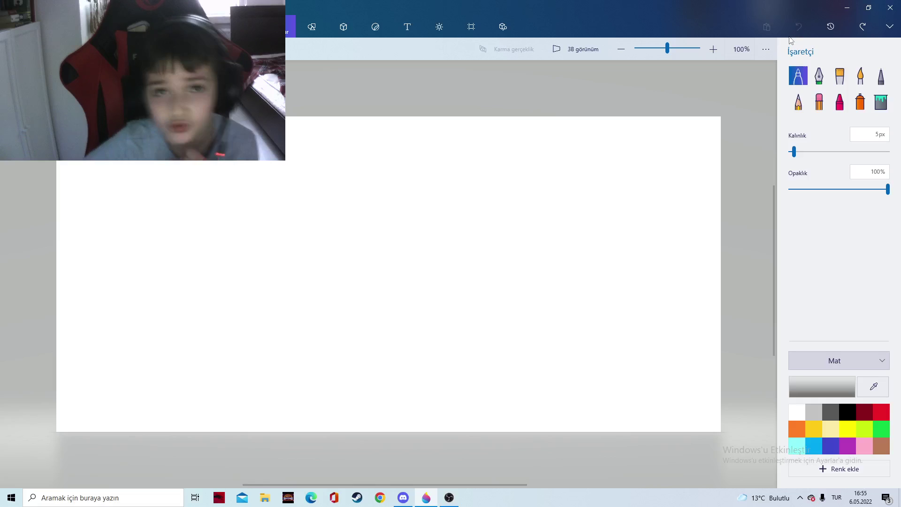
# Step: Draw a small yellow squarish head outline with the 5 px marker and fill it with yellow
pyautogui.click(851, 426)
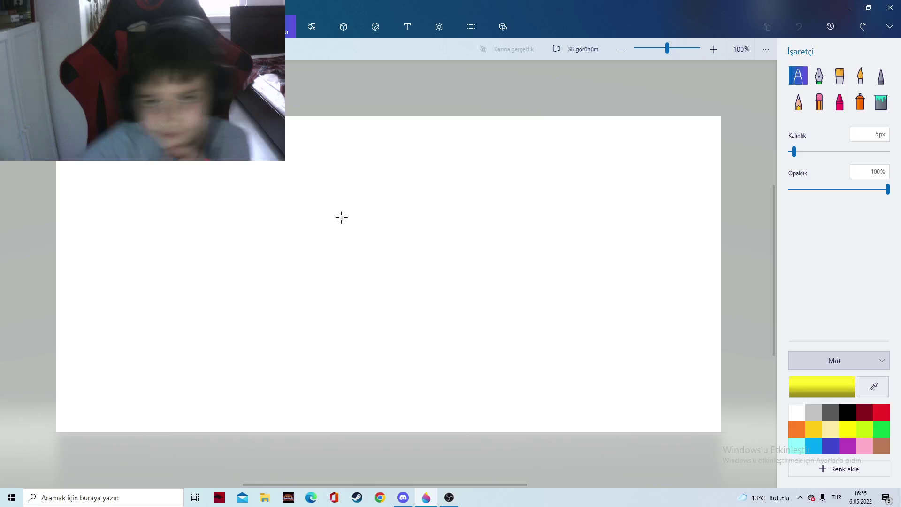
pyautogui.click(342, 214)
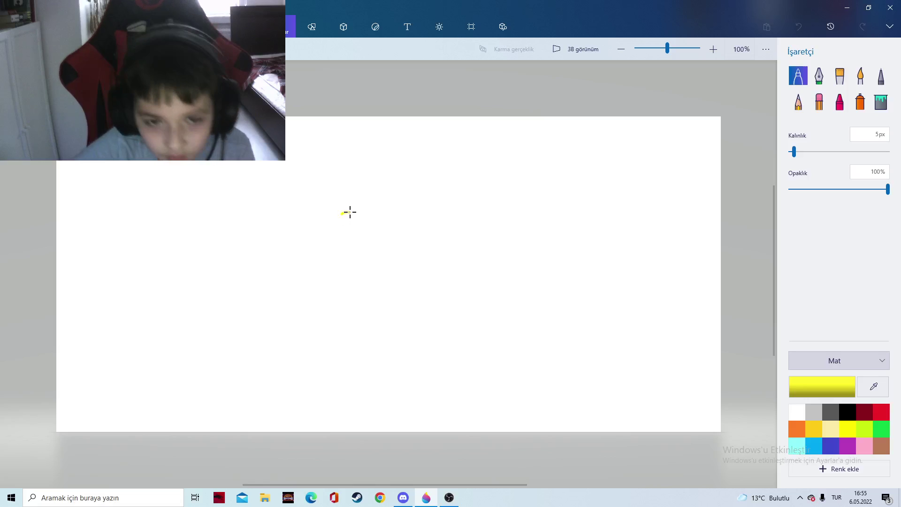
pyautogui.moveTo(350, 212); pyautogui.dragTo(353, 213)
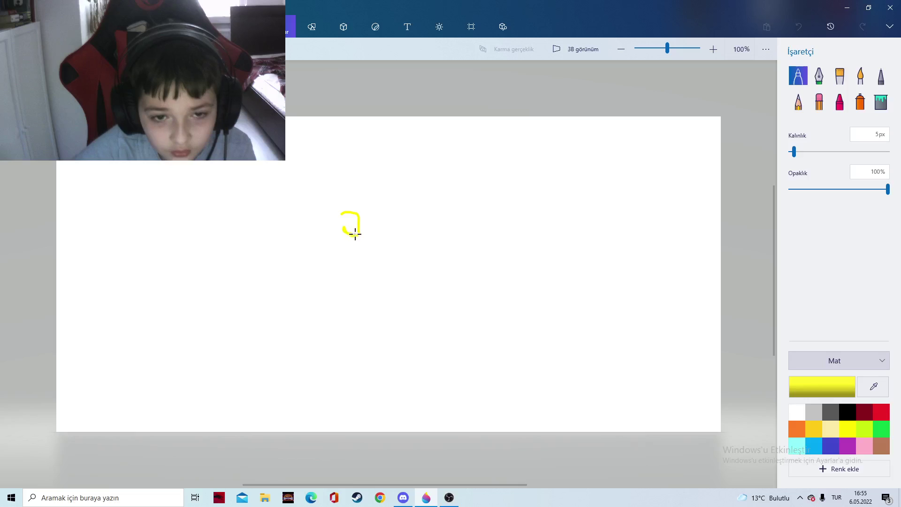
pyautogui.moveTo(341, 227)
pyautogui.mouseDown()
pyautogui.moveTo(350, 221)
pyautogui.moveTo(346, 229)
pyautogui.mouseUp()
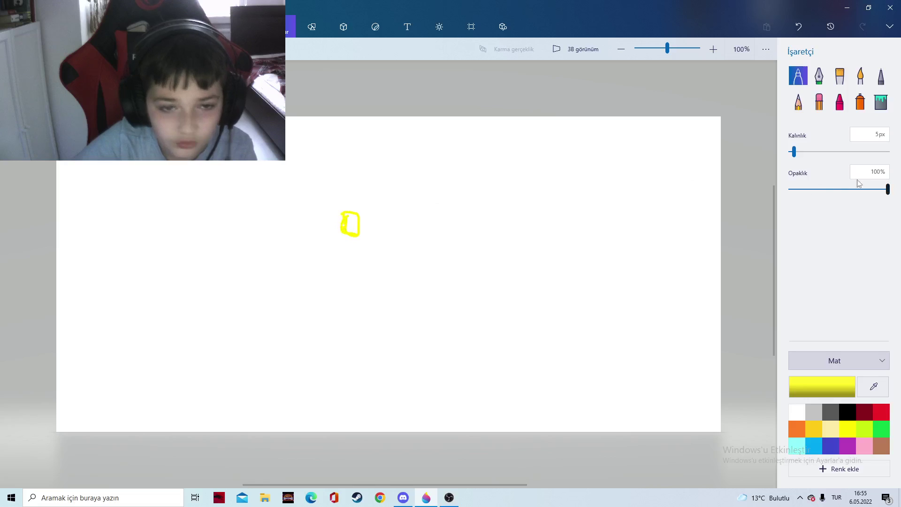
pyautogui.click(880, 101)
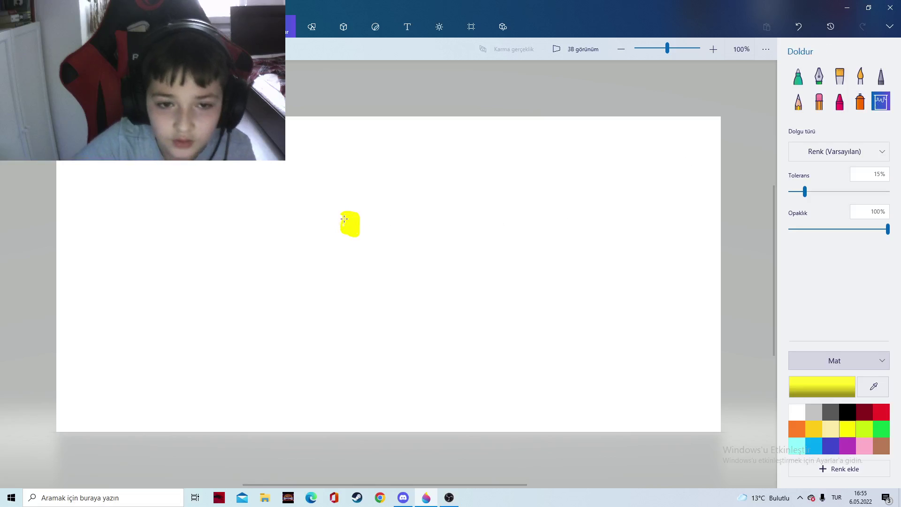
# Step: Draw two black dot eyes and a smiling mouth on the yellow head with the marker
pyautogui.click(797, 76)
pyautogui.click(847, 412)
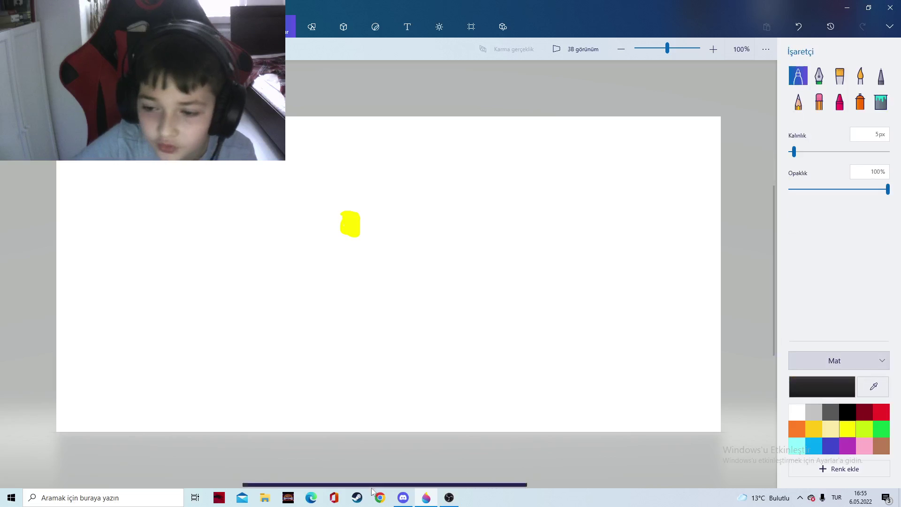
pyautogui.click(449, 497)
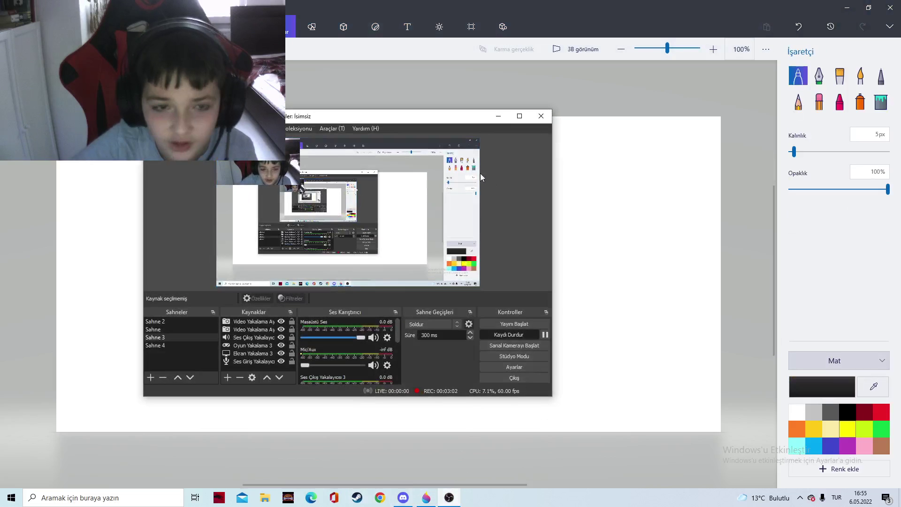
pyautogui.click(499, 116)
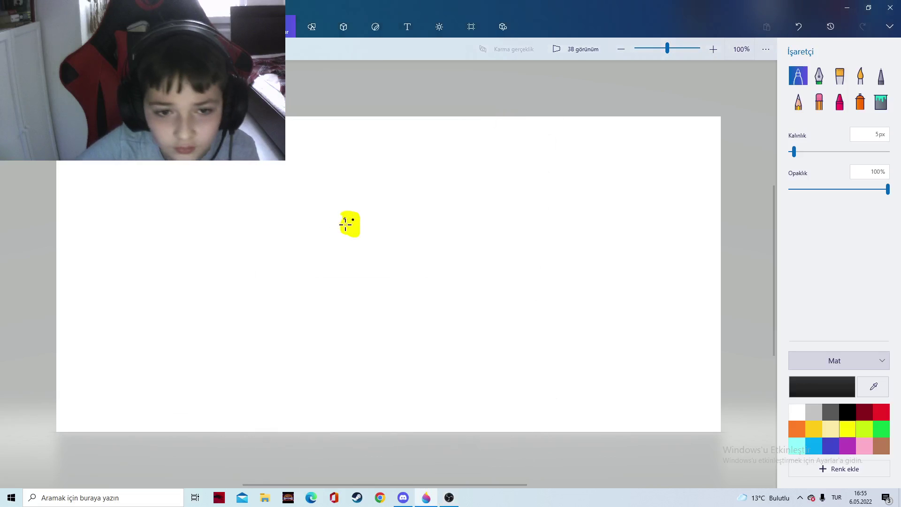
pyautogui.moveTo(344, 223); pyautogui.dragTo(355, 230)
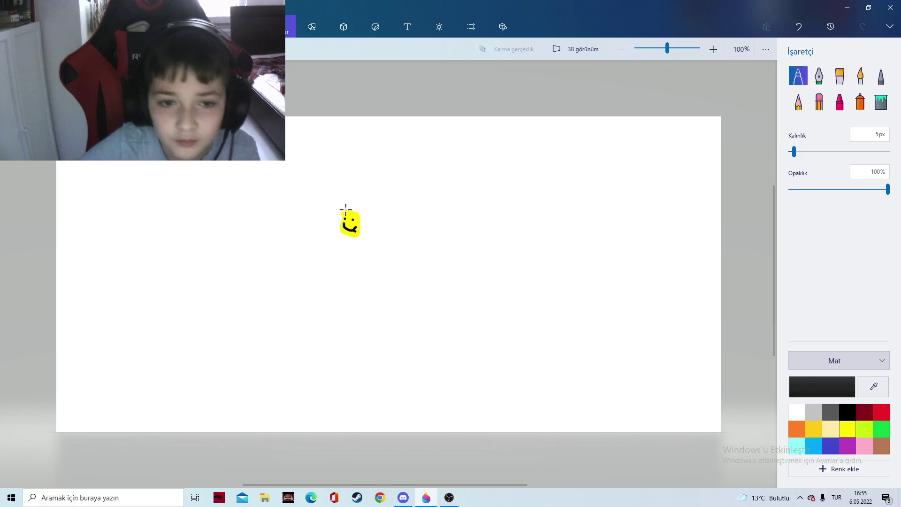
# Step: Draw a tall rounded black hat outline on top of the yellow head and fill it with black
pyautogui.moveTo(342, 212); pyautogui.dragTo(344, 200)
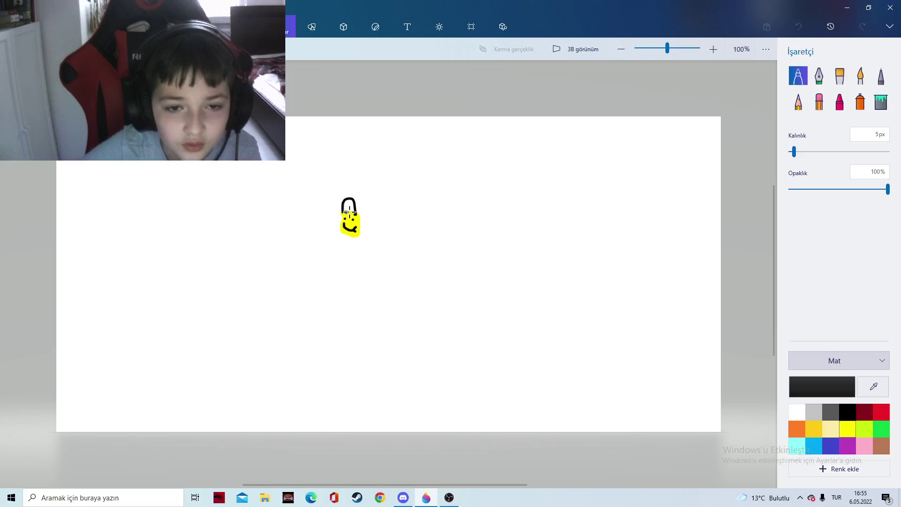
pyautogui.moveTo(349, 211); pyautogui.dragTo(356, 213)
pyautogui.click(880, 101)
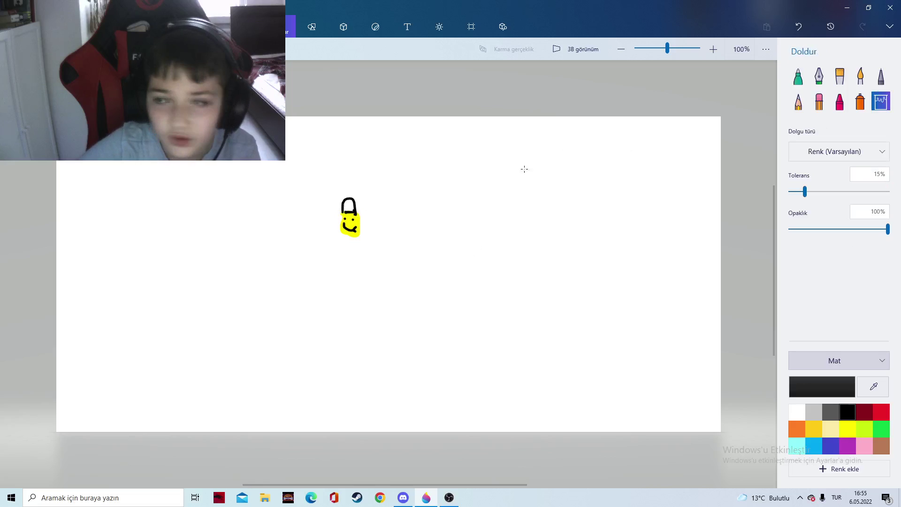
pyautogui.click(349, 204)
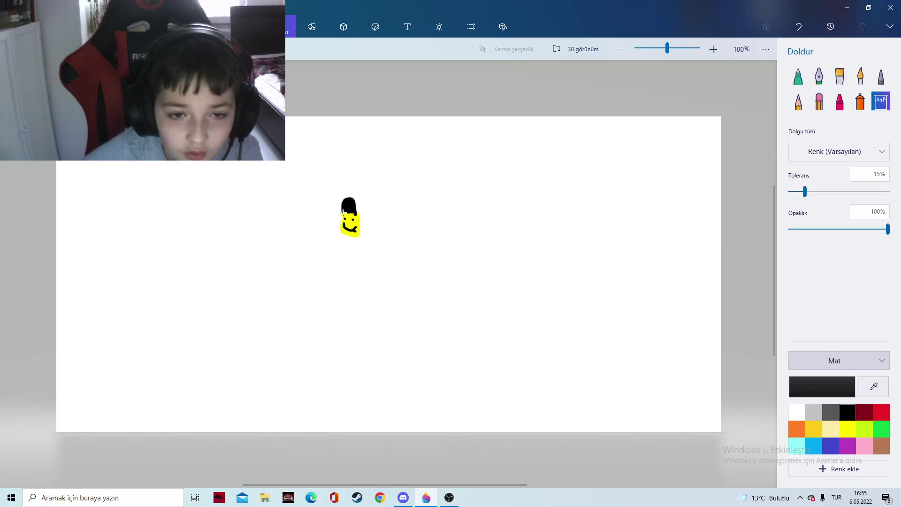
pyautogui.click(351, 209)
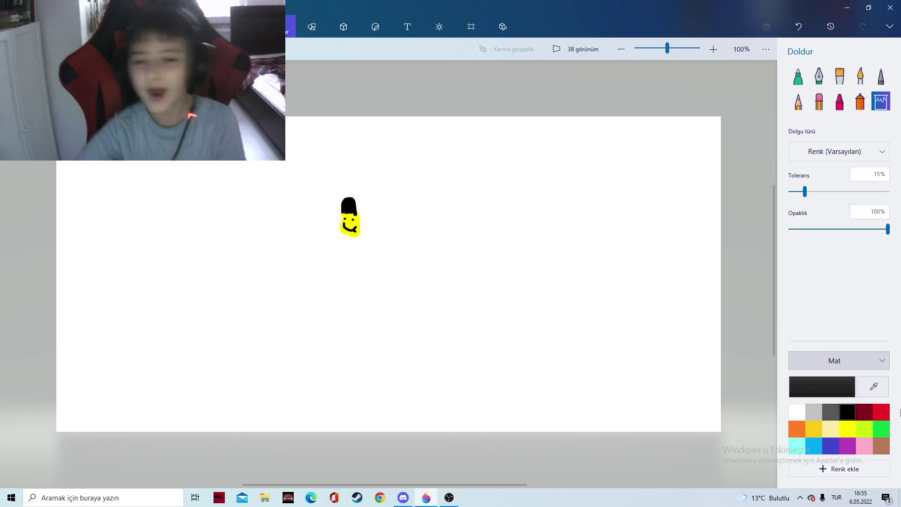
# Step: Try to draw a yellow brim across the lower part of the black hat with the 5 px marker
pyautogui.click(847, 428)
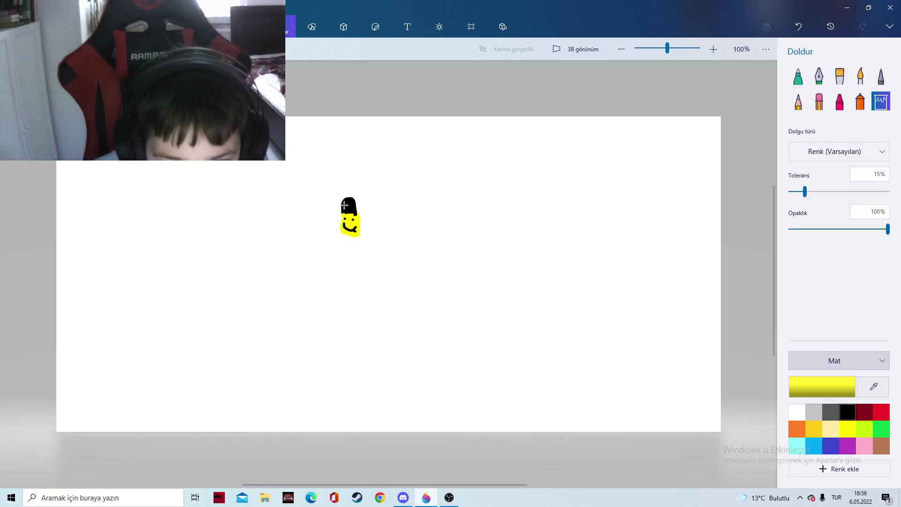
pyautogui.click(798, 76)
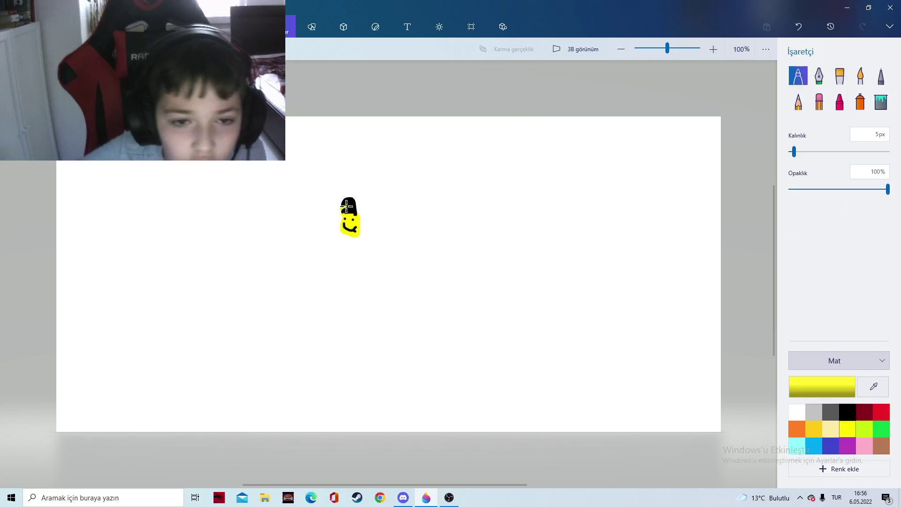
pyautogui.moveTo(343, 208)
pyautogui.mouseDown()
pyautogui.moveTo(361, 220)
pyautogui.moveTo(349, 211)
pyautogui.moveTo(371, 213)
pyautogui.mouseUp()
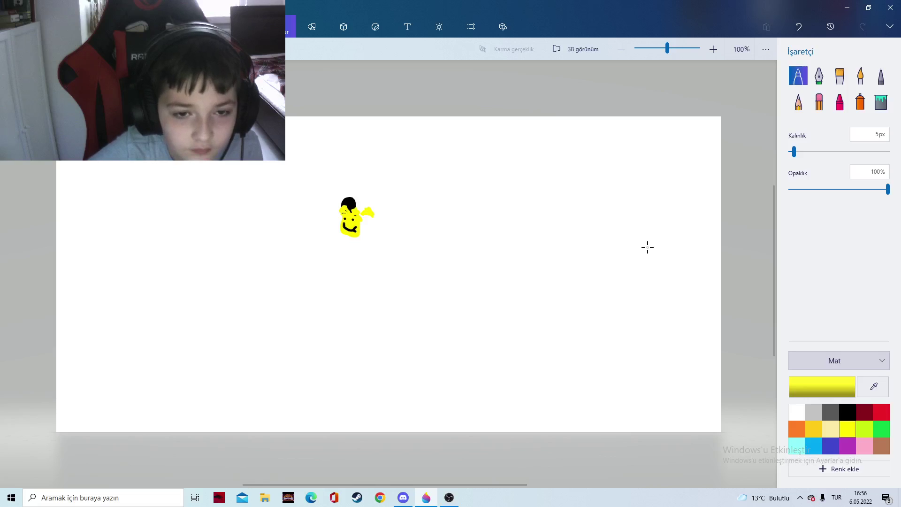
# Step: Undo the yellow brim strokes, the hat, the face and the head until the canvas is empty
pyautogui.click(797, 27)
pyautogui.click(797, 27)
pyautogui.click(797, 26)
pyautogui.click(797, 26)
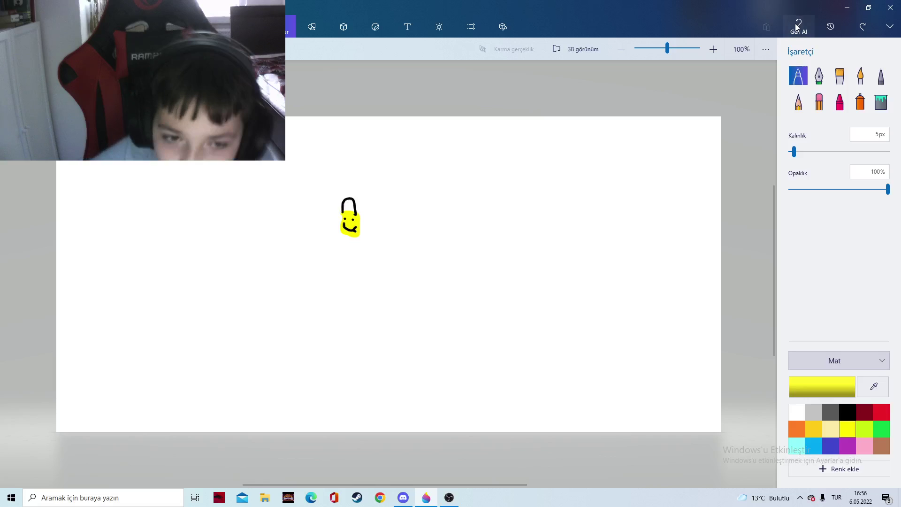
pyautogui.click(797, 27)
pyautogui.click(797, 26)
pyautogui.click(797, 26)
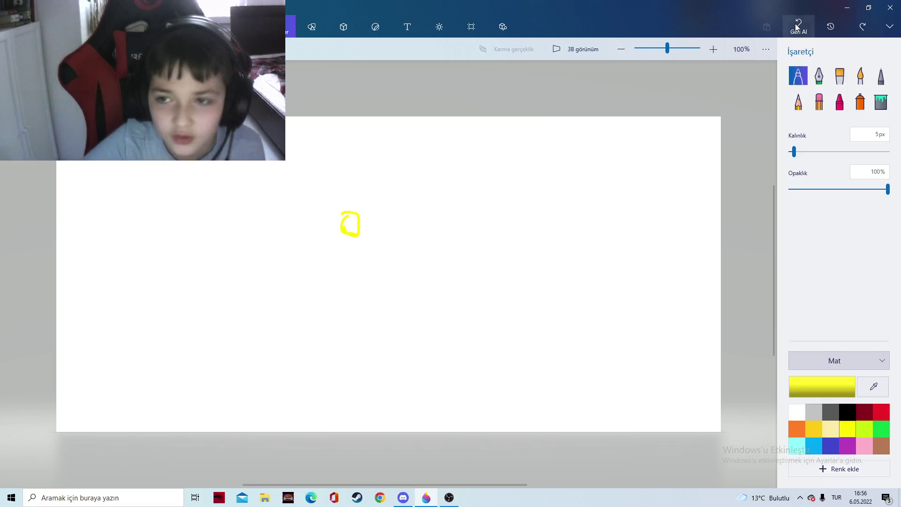
pyautogui.click(797, 27)
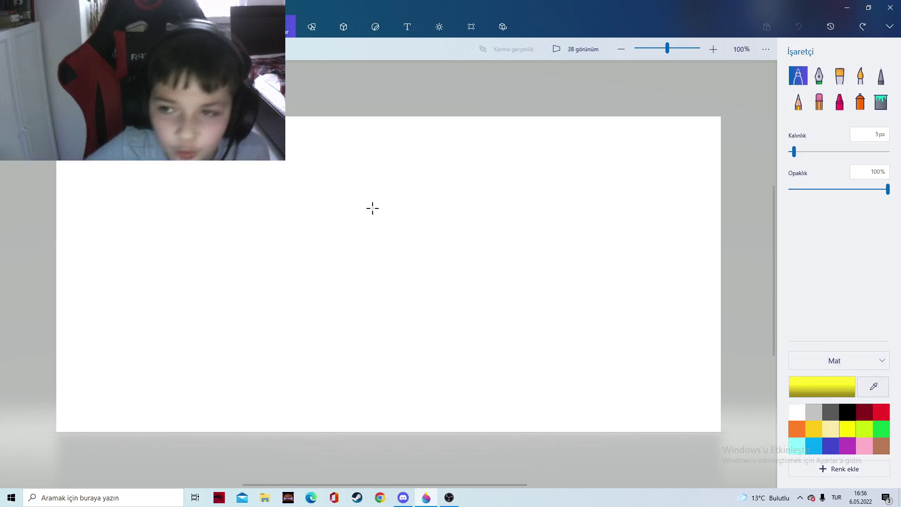
# Step: Draw a small upright rectangular head outline in yellow with the 5 px marker and fill it with yellow
pyautogui.moveTo(343, 204)
pyautogui.mouseDown()
pyautogui.moveTo(344, 233)
pyautogui.moveTo(357, 234)
pyautogui.moveTo(373, 186)
pyautogui.mouseUp()
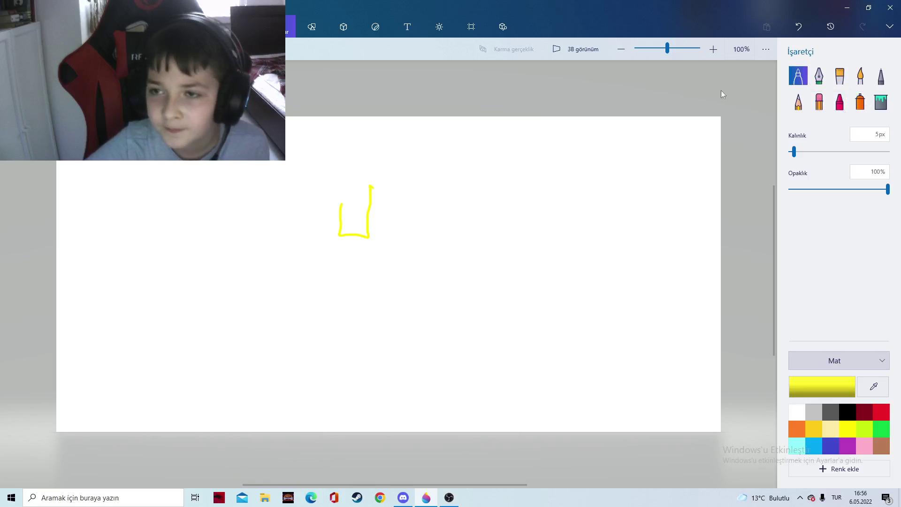
pyautogui.click(794, 28)
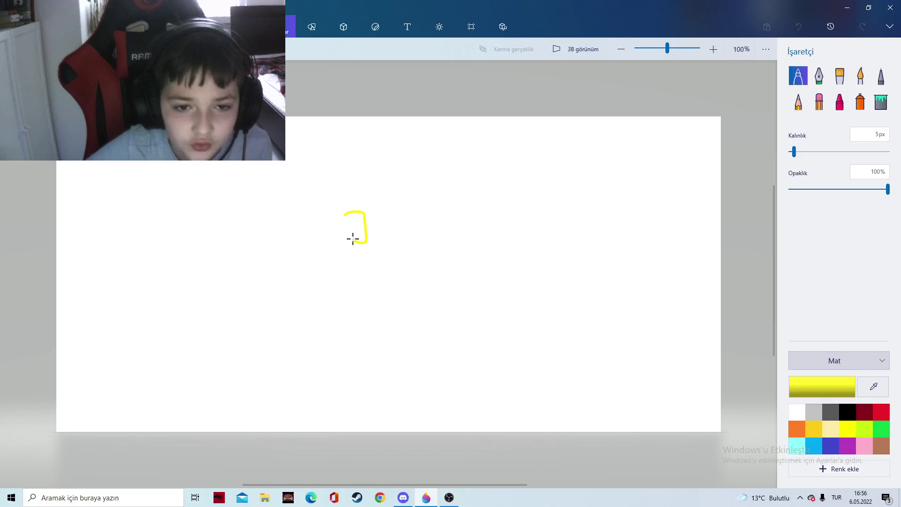
pyautogui.moveTo(346, 225); pyautogui.dragTo(351, 240)
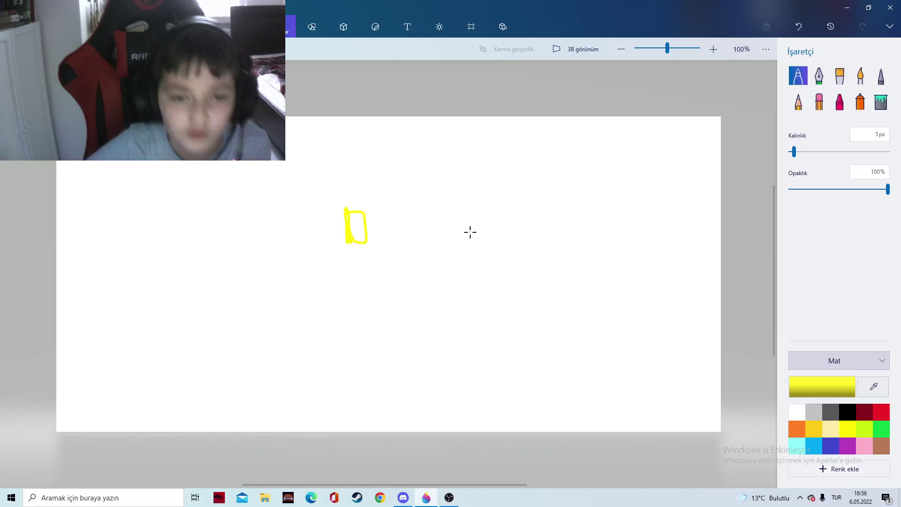
pyautogui.click(881, 101)
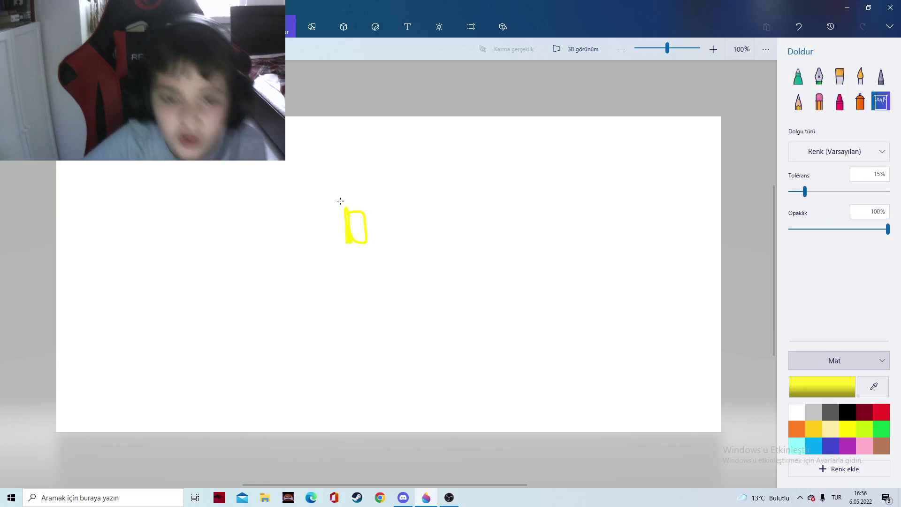
pyautogui.click(352, 226)
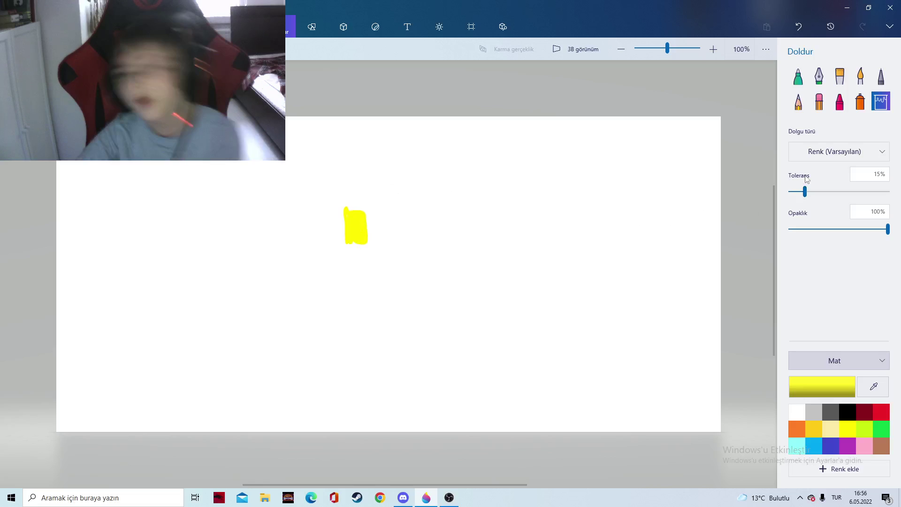
# Step: Draw two black dot eyes and a curved smiling mouth on the yellow head with the marker
pyautogui.click(847, 412)
pyautogui.click(798, 76)
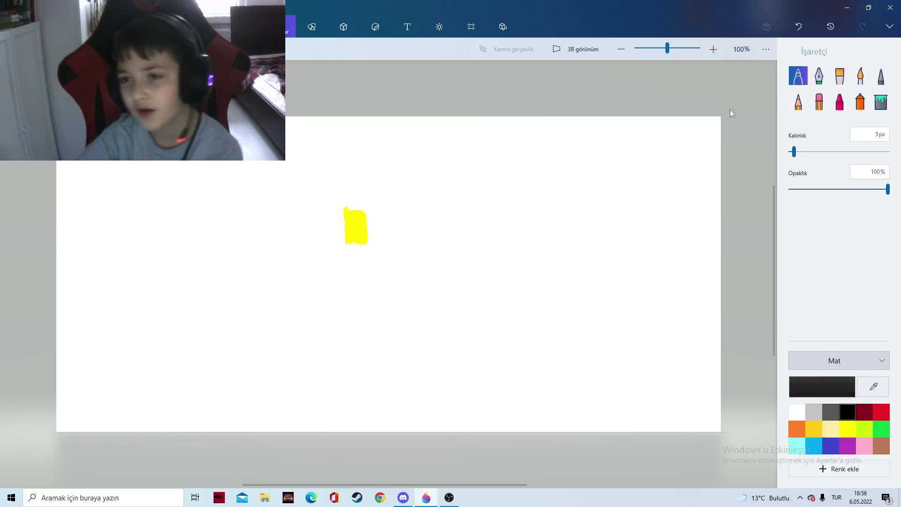
pyautogui.click(349, 219)
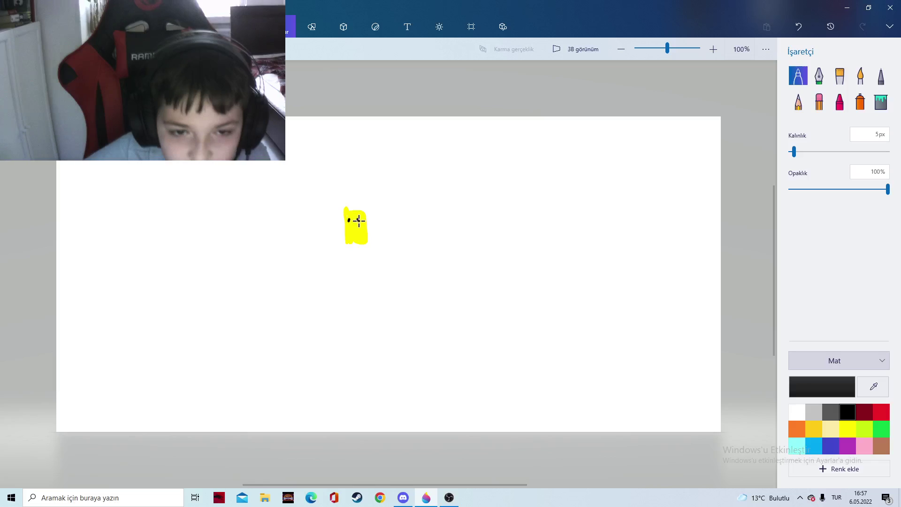
pyautogui.click(358, 220)
pyautogui.moveTo(347, 229); pyautogui.dragTo(365, 241)
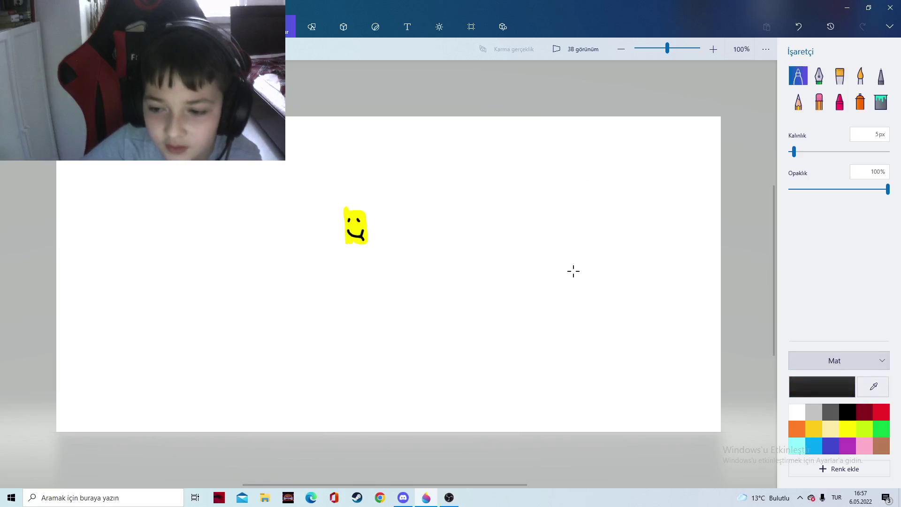
# Step: Draw a rounded black hat outline on top of the head and fill only the hat with black
pyautogui.moveTo(345, 210)
pyautogui.mouseDown()
pyautogui.moveTo(352, 188)
pyautogui.moveTo(363, 212)
pyautogui.mouseUp()
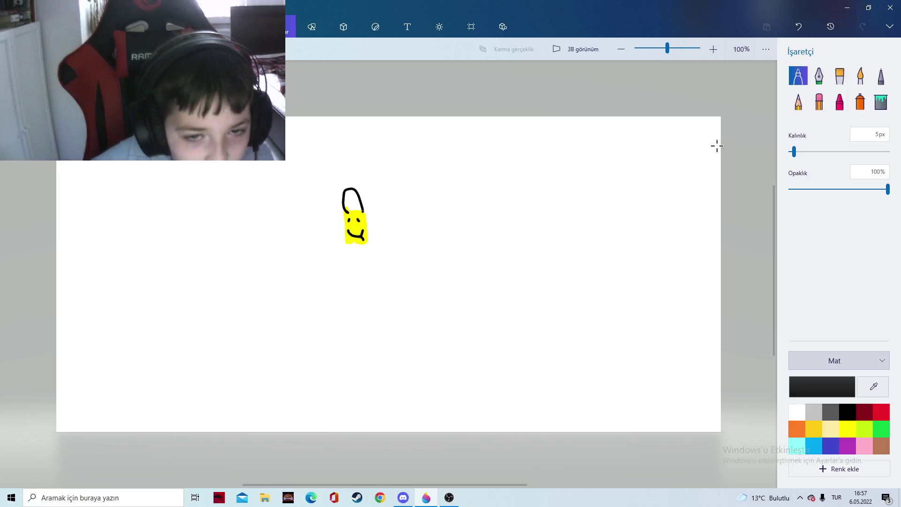
pyautogui.click(881, 102)
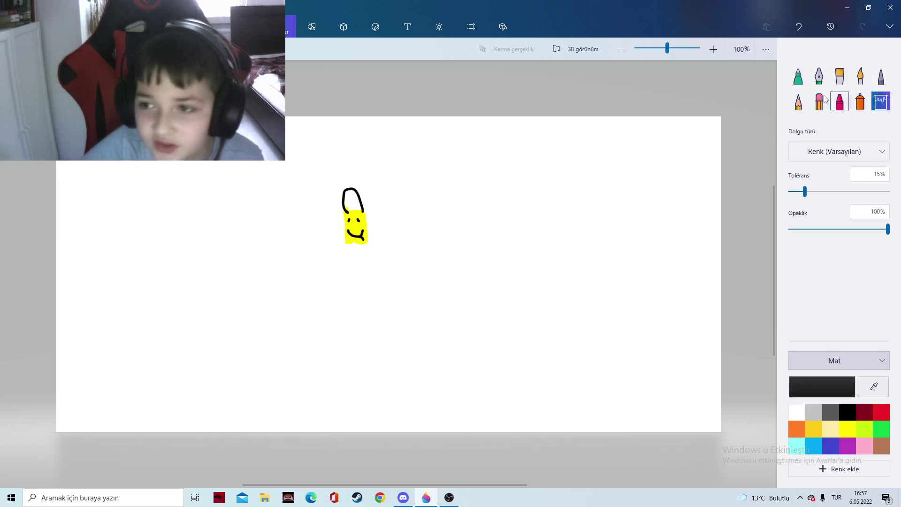
pyautogui.rightClick(359, 194)
pyautogui.click(353, 202)
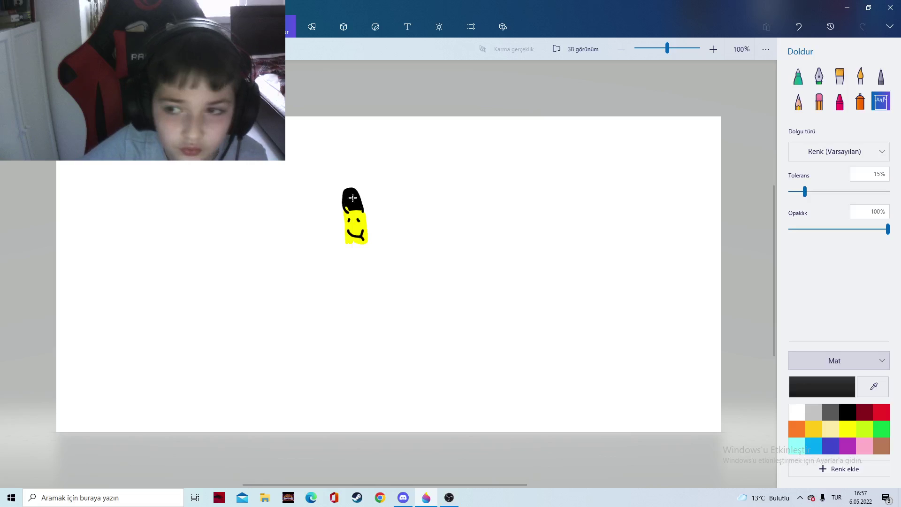
pyautogui.click(349, 210)
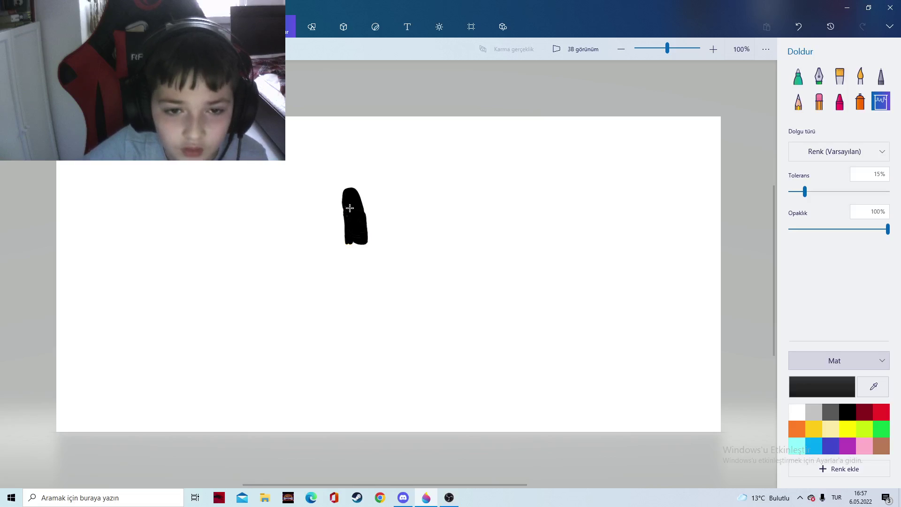
pyautogui.click(798, 26)
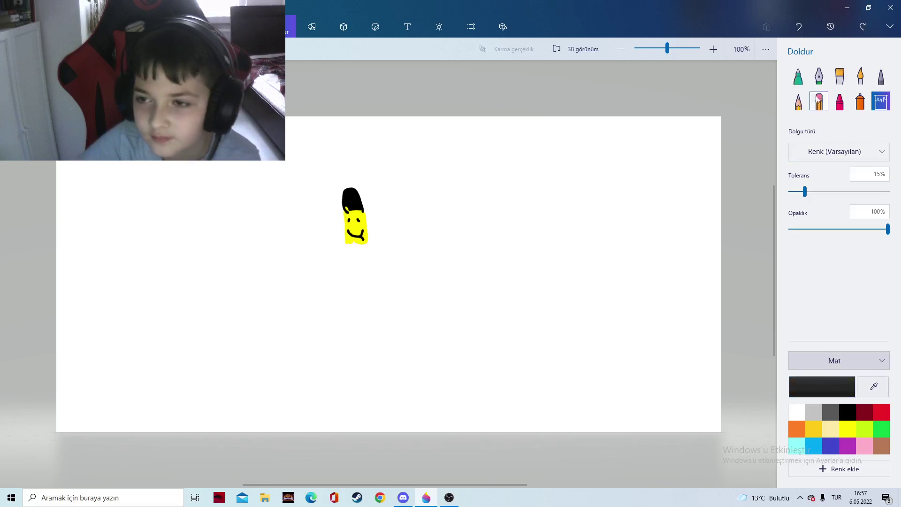
# Step: Switch back to the marker and set its colour to yellow
pyautogui.click(798, 75)
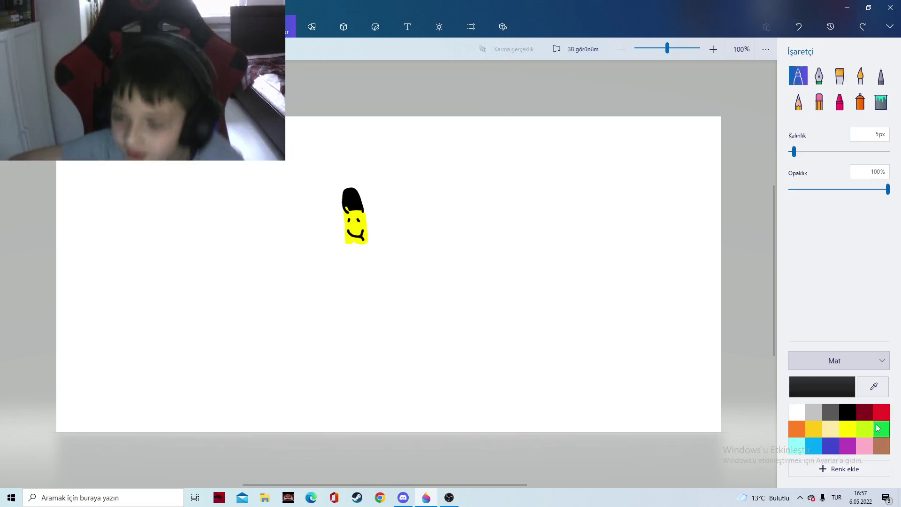
pyautogui.click(846, 425)
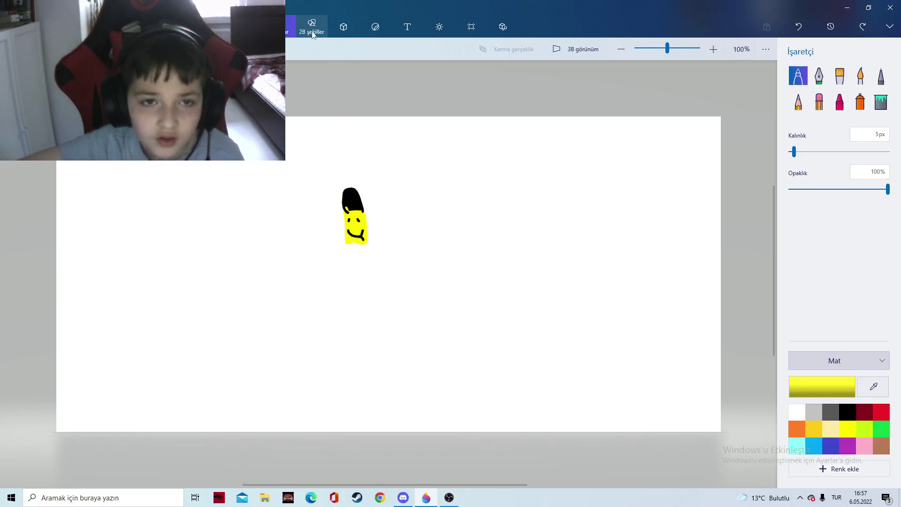
# Step: Try to place a small five-point star shape on the front of the black hat
pyautogui.click(312, 28)
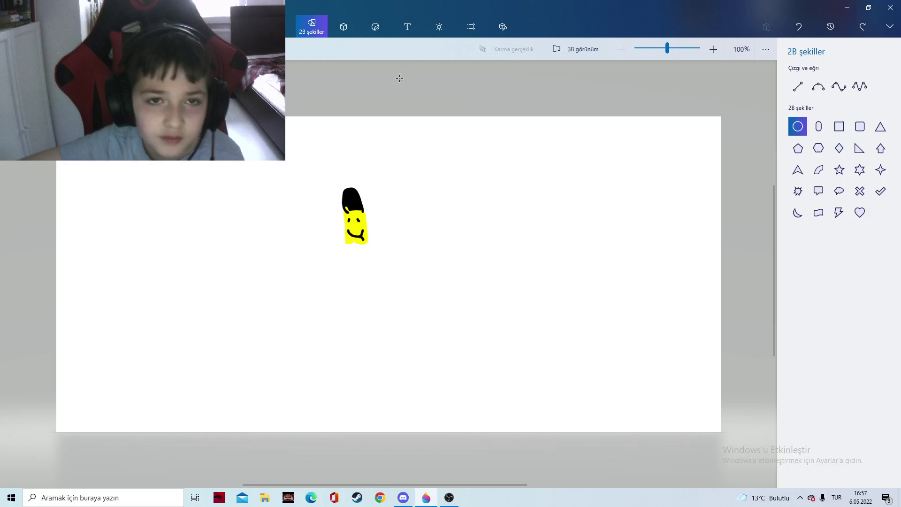
pyautogui.click(841, 172)
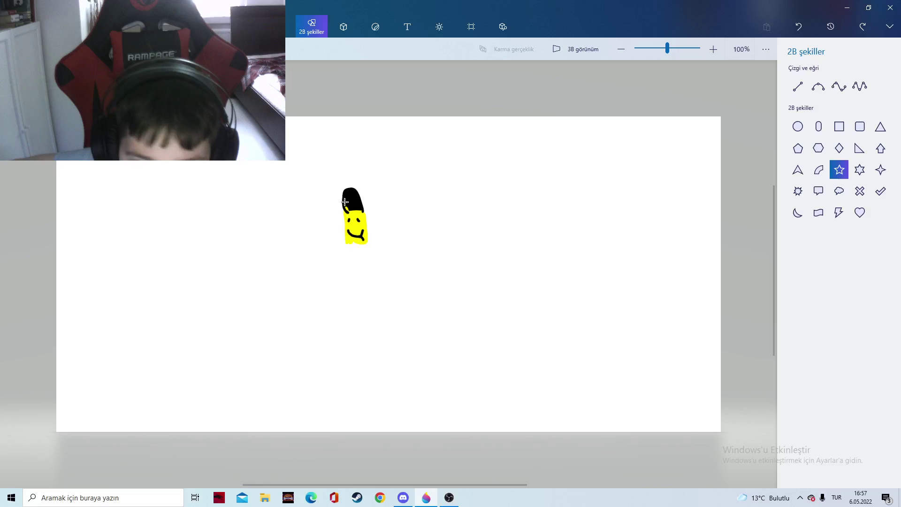
pyautogui.moveTo(343, 206); pyautogui.dragTo(365, 221)
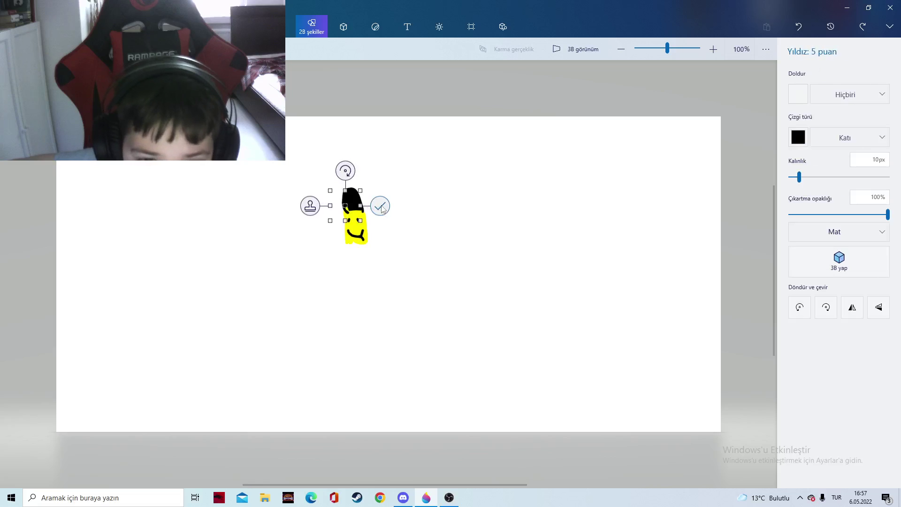
pyautogui.click(380, 205)
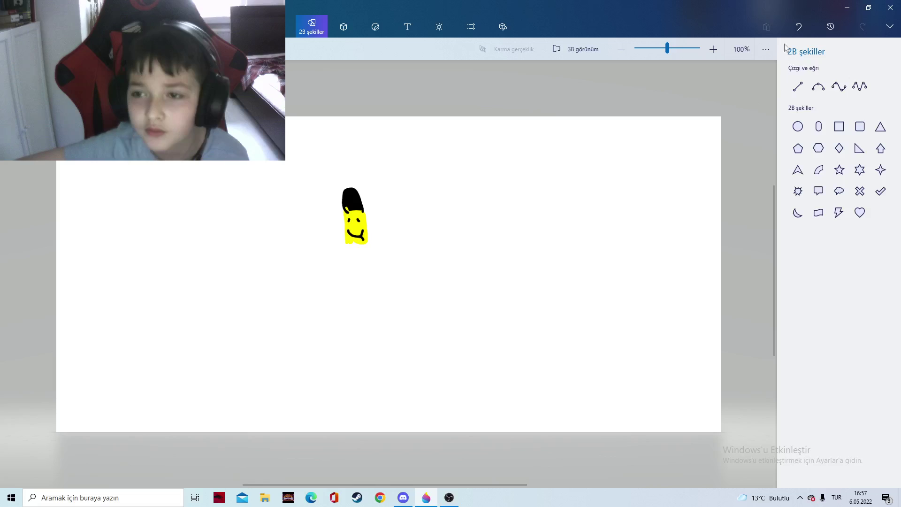
# Step: Draw a yellow brim across the lower part of the black hat with the 5 px marker
pyautogui.click(279, 27)
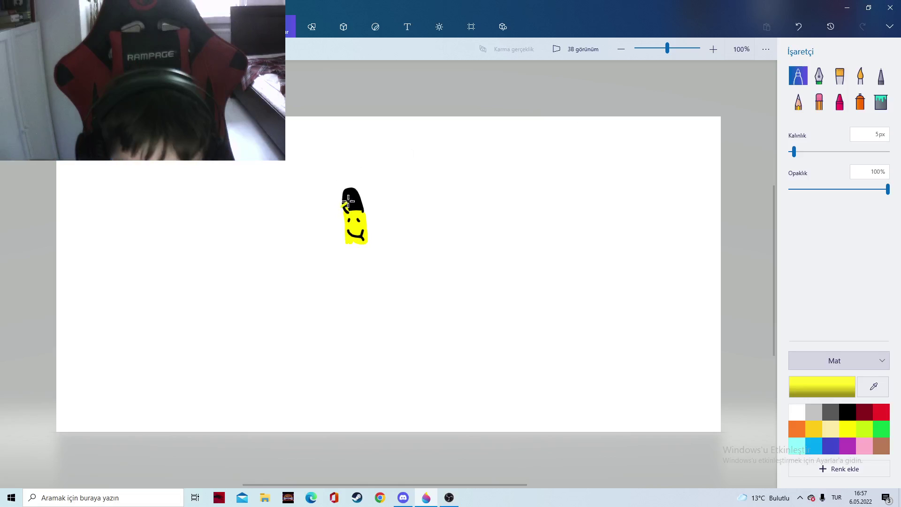
pyautogui.moveTo(337, 202); pyautogui.dragTo(362, 207)
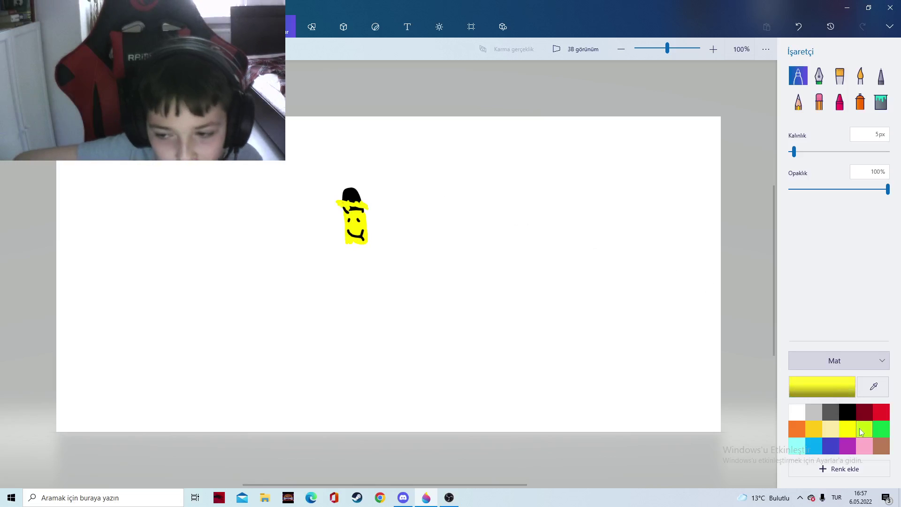
# Step: Dab bright green below the head's corner with the marker and darken the marker colour to green 0f822f
pyautogui.click(880, 428)
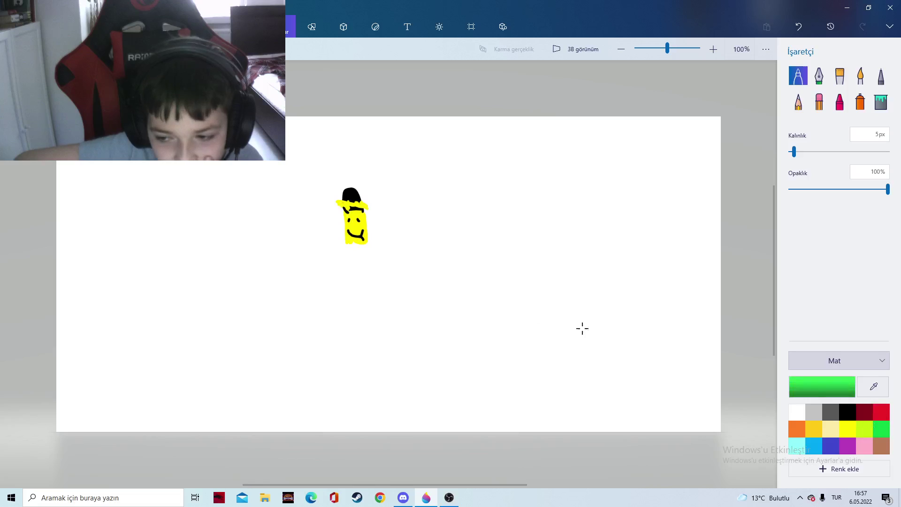
pyautogui.click(347, 245)
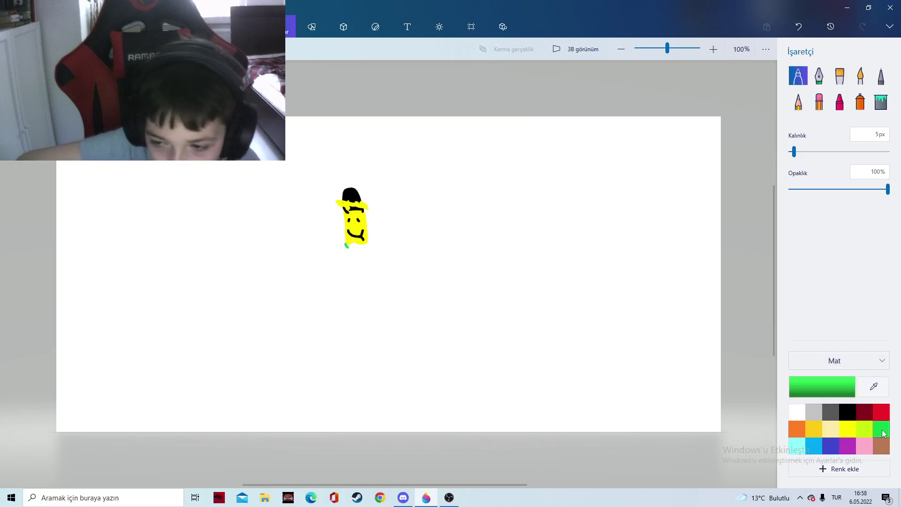
pyautogui.click(832, 387)
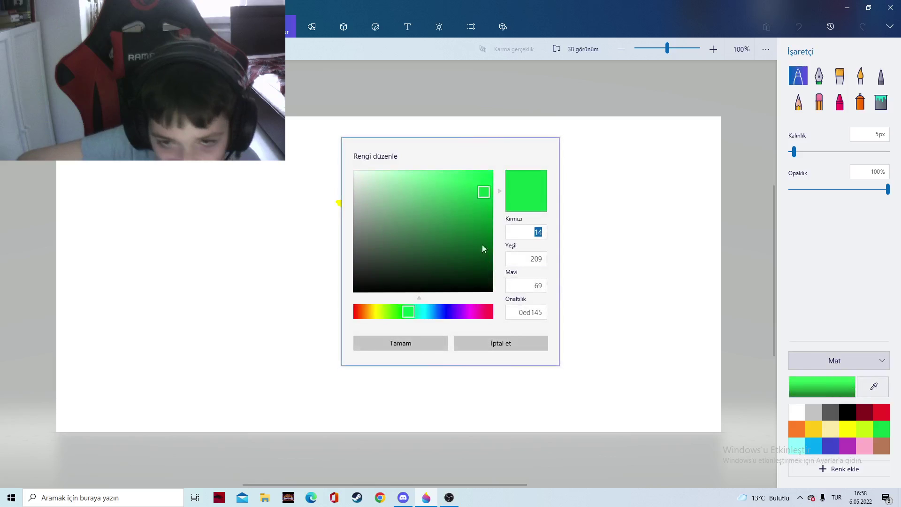
pyautogui.click(475, 193)
pyautogui.moveTo(474, 196); pyautogui.dragTo(477, 232)
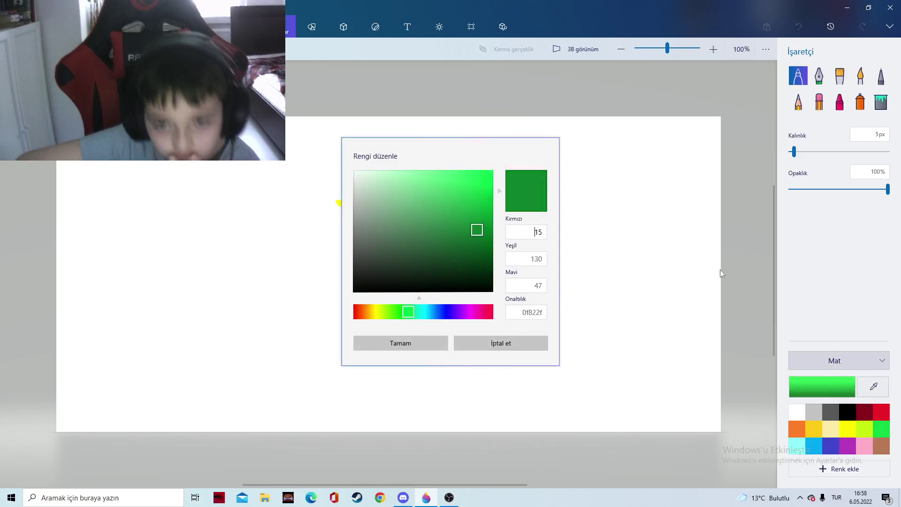
pyautogui.click(401, 347)
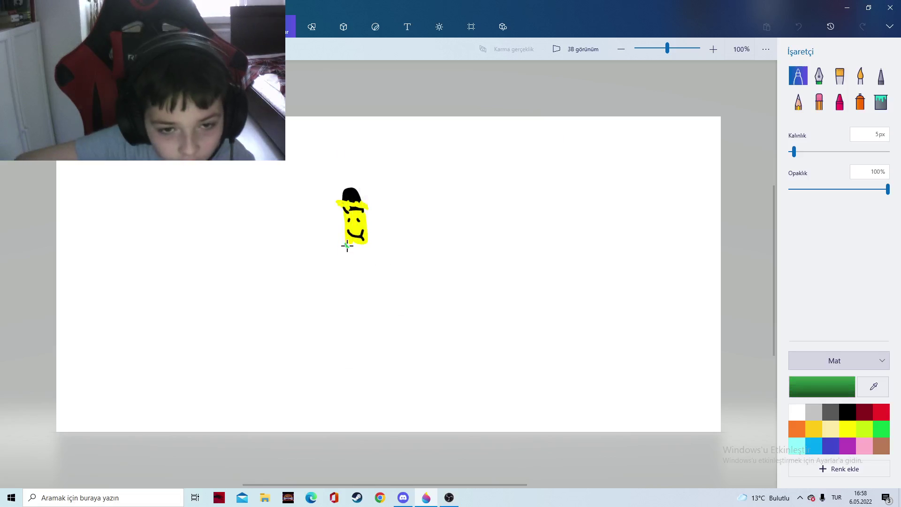
# Step: Draw a dark green long-sleeved sweater outline with a curved neckline and outstretched arms below the head, and fill it with dark green
pyautogui.moveTo(347, 246); pyautogui.dragTo(356, 258)
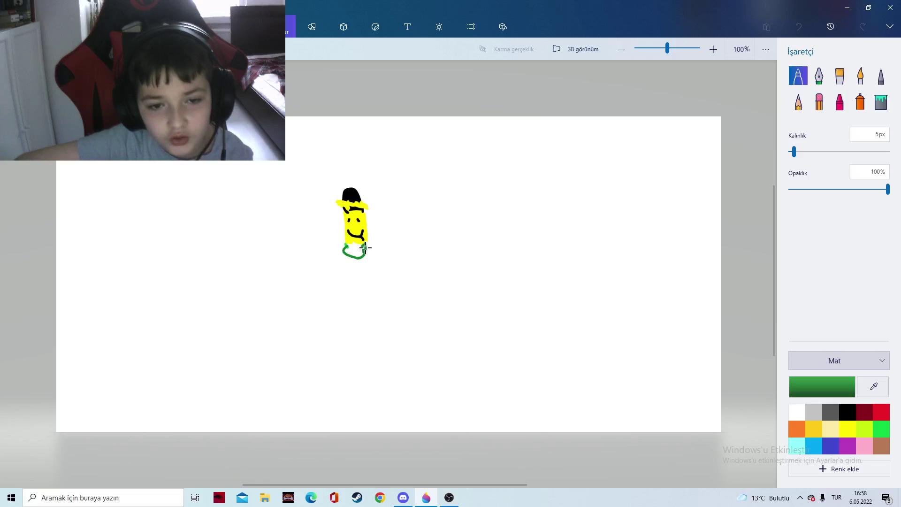
pyautogui.moveTo(364, 245)
pyautogui.mouseDown()
pyautogui.moveTo(416, 280)
pyautogui.moveTo(380, 275)
pyautogui.moveTo(379, 304)
pyautogui.moveTo(339, 288)
pyautogui.moveTo(330, 262)
pyautogui.moveTo(288, 274)
pyautogui.moveTo(285, 264)
pyautogui.moveTo(311, 250)
pyautogui.moveTo(348, 248)
pyautogui.mouseUp()
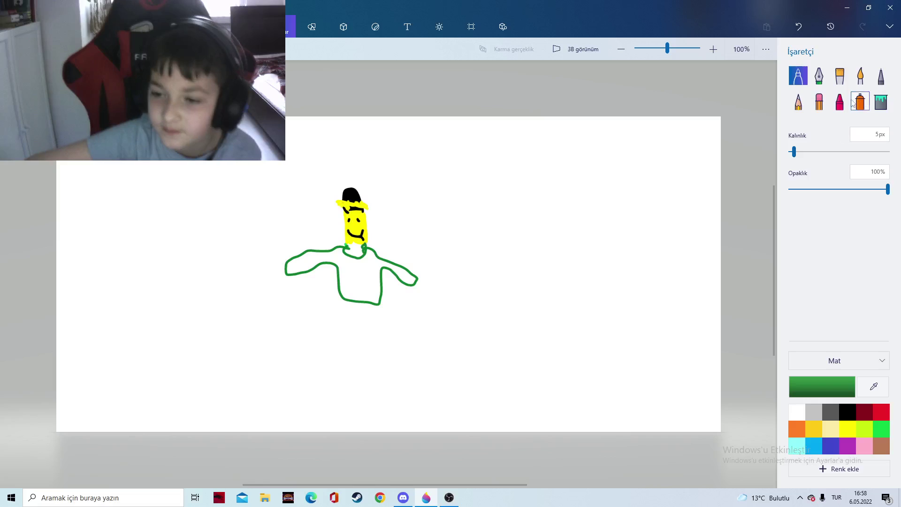
pyautogui.click(881, 101)
pyautogui.click(361, 276)
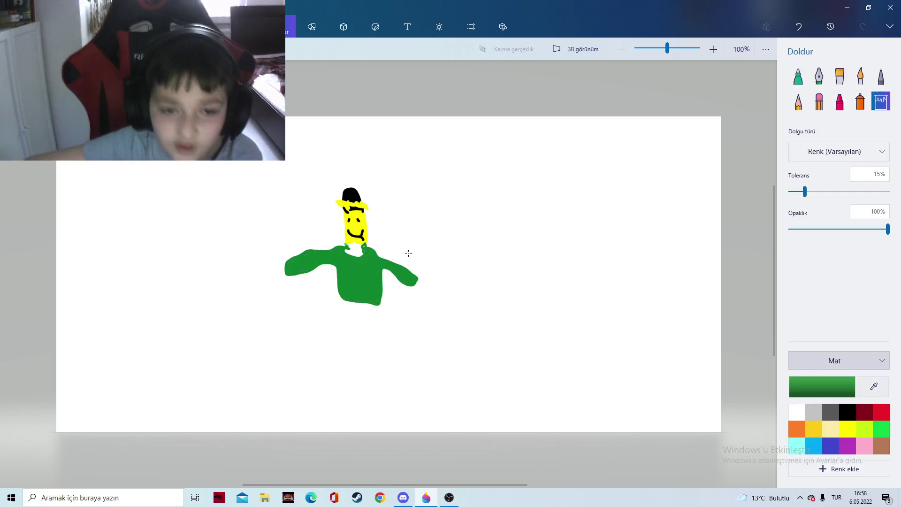
# Step: Fill the white neck gap between the head and the sweater's neckline with yellow
pyautogui.click(847, 428)
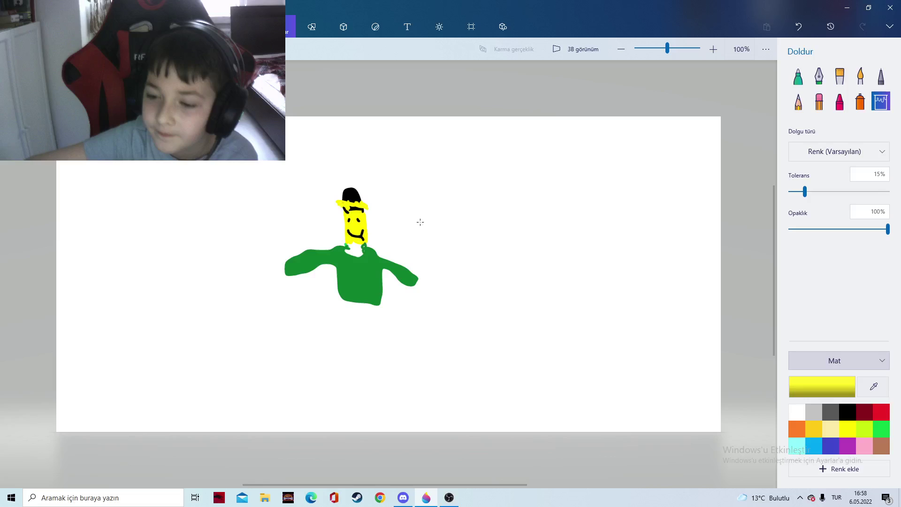
pyautogui.click(355, 250)
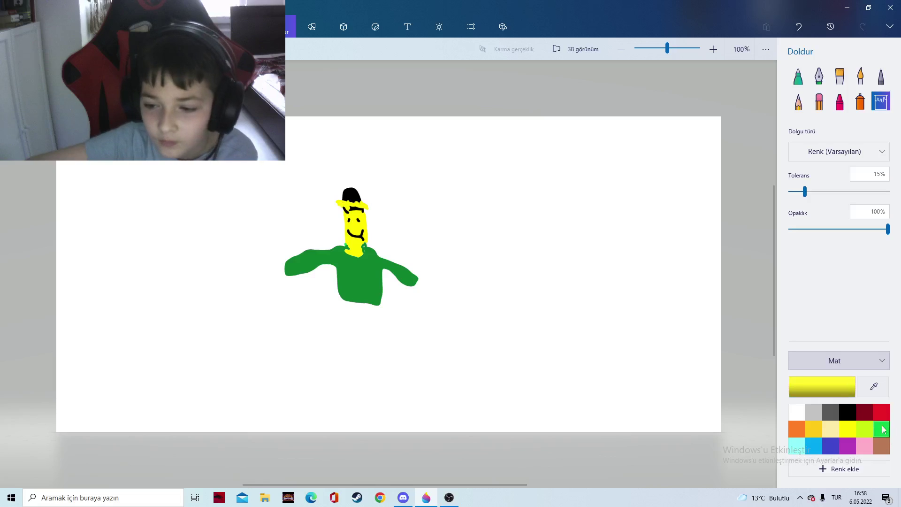
# Step: Choose bright green as the colour and darken it to green 1c903c
pyautogui.click(881, 428)
pyautogui.click(798, 386)
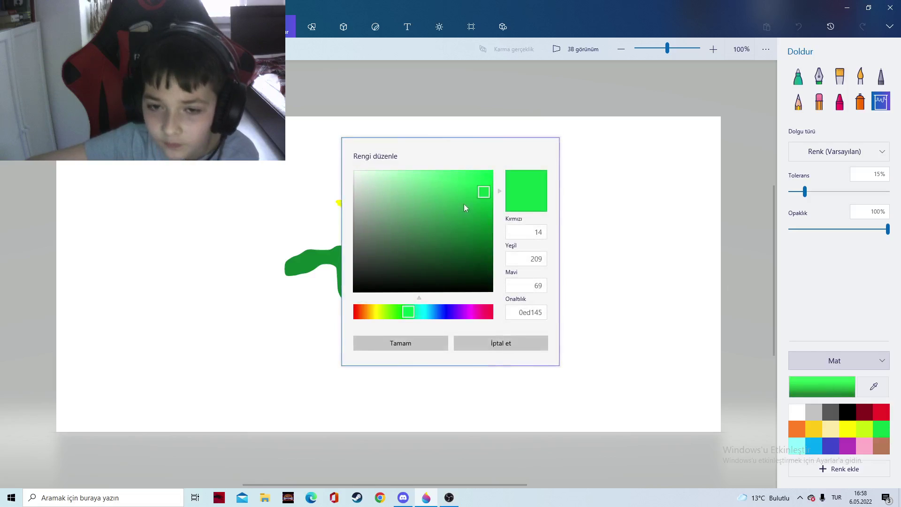
pyautogui.moveTo(484, 193); pyautogui.dragTo(477, 244)
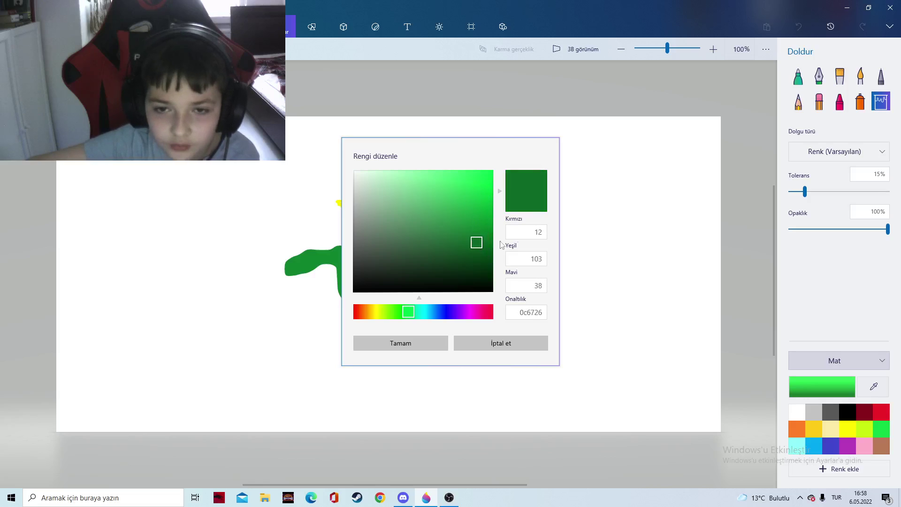
pyautogui.click(513, 342)
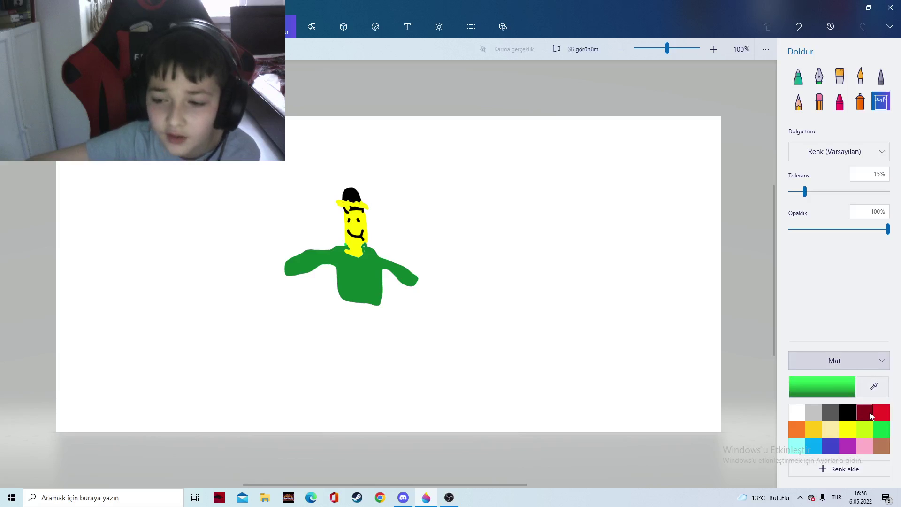
pyautogui.click(825, 386)
pyautogui.moveTo(455, 265); pyautogui.dragTo(467, 254)
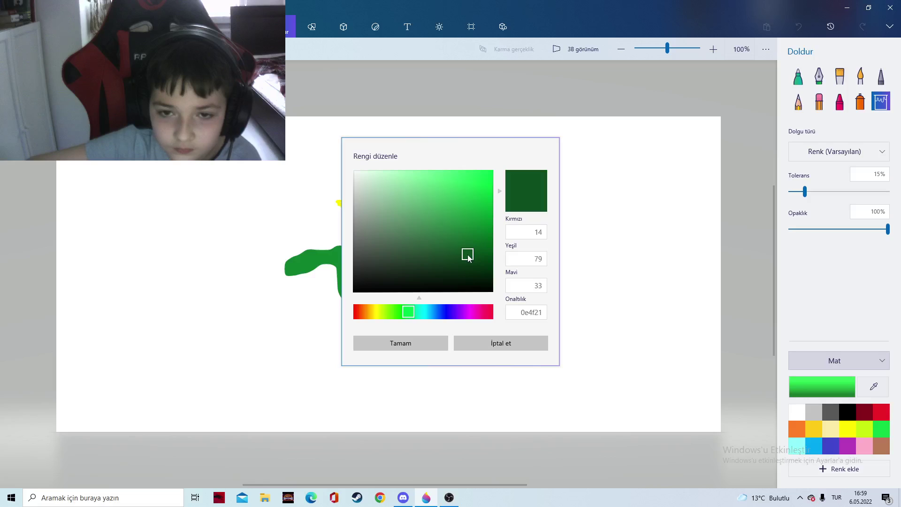
pyautogui.click(420, 339)
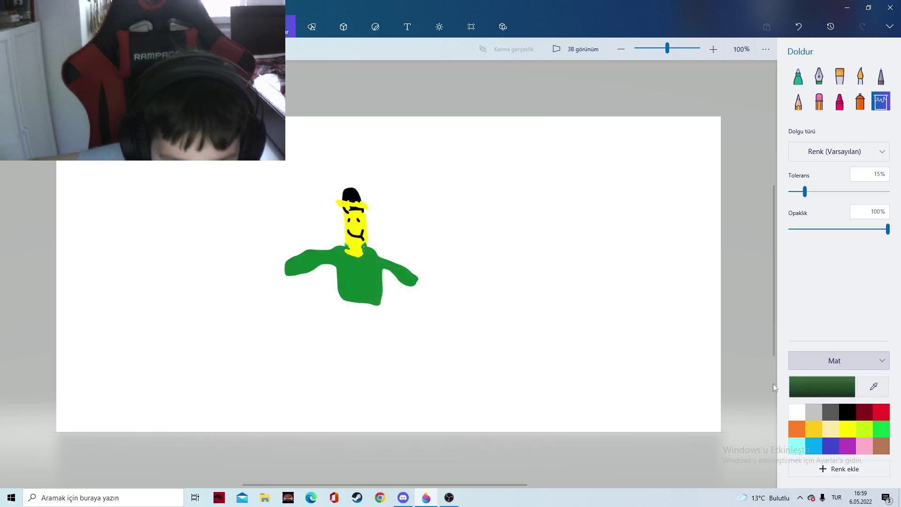
pyautogui.click(797, 385)
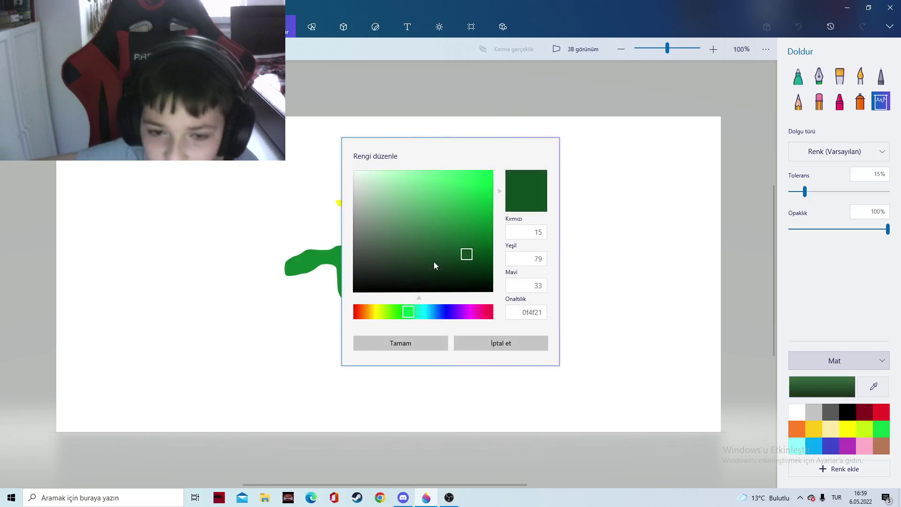
pyautogui.moveTo(459, 255); pyautogui.dragTo(467, 227)
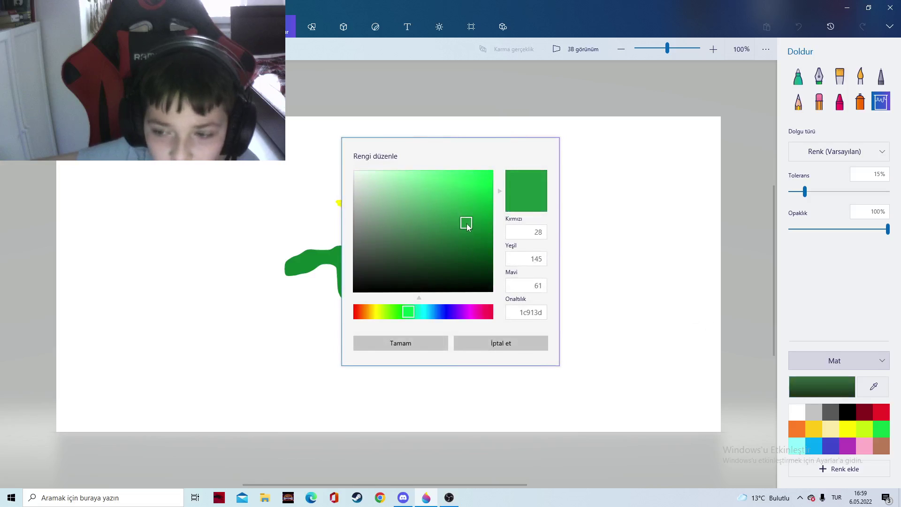
pyautogui.click(467, 227)
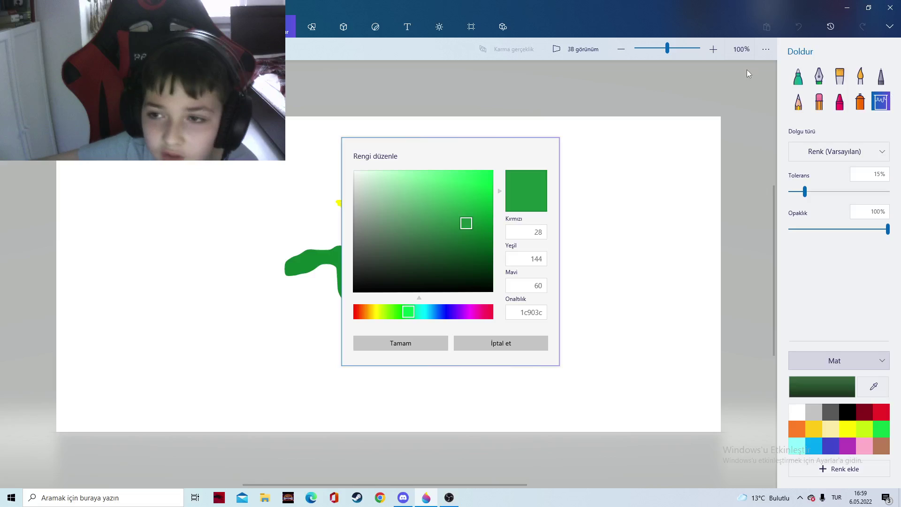
pyautogui.click(413, 340)
# Step: Add short lighter green wrinkle strokes across the sweater's body and sleeves with the 5 px marker, undoing the last unwanted stroke
pyautogui.click(800, 77)
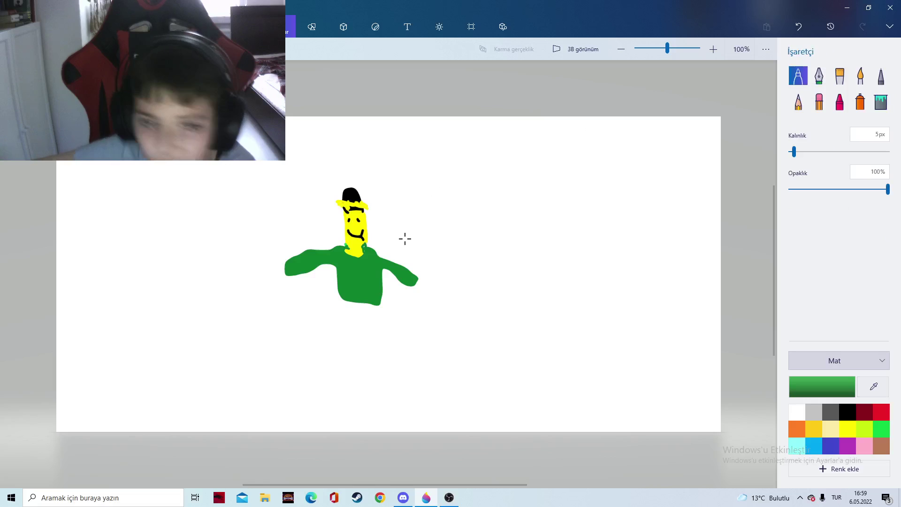
pyautogui.moveTo(369, 261)
pyautogui.mouseDown()
pyautogui.moveTo(376, 278)
pyautogui.moveTo(334, 259)
pyautogui.moveTo(348, 288)
pyautogui.moveTo(371, 280)
pyautogui.moveTo(372, 296)
pyautogui.moveTo(353, 290)
pyautogui.moveTo(371, 268)
pyautogui.mouseUp()
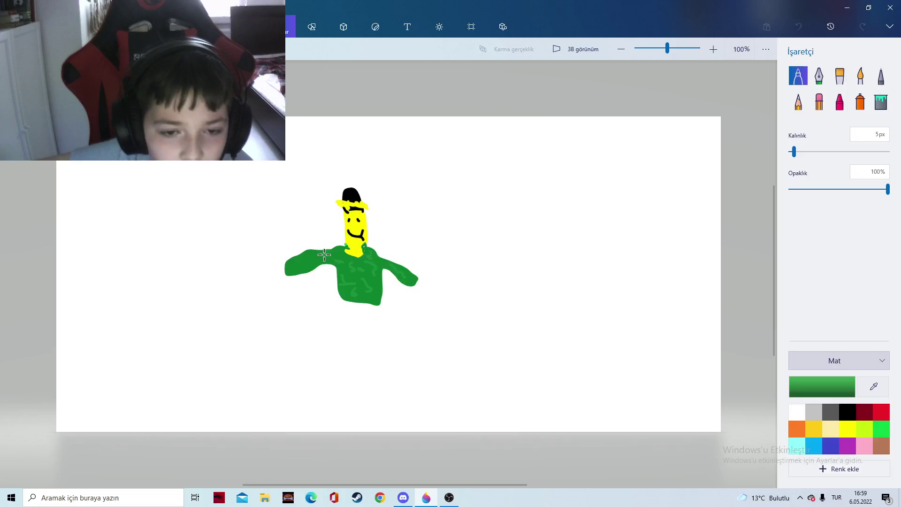
pyautogui.moveTo(315, 255)
pyautogui.mouseDown()
pyautogui.moveTo(303, 263)
pyautogui.moveTo(370, 256)
pyautogui.mouseUp()
pyautogui.hotkey('ctrl', 'z')
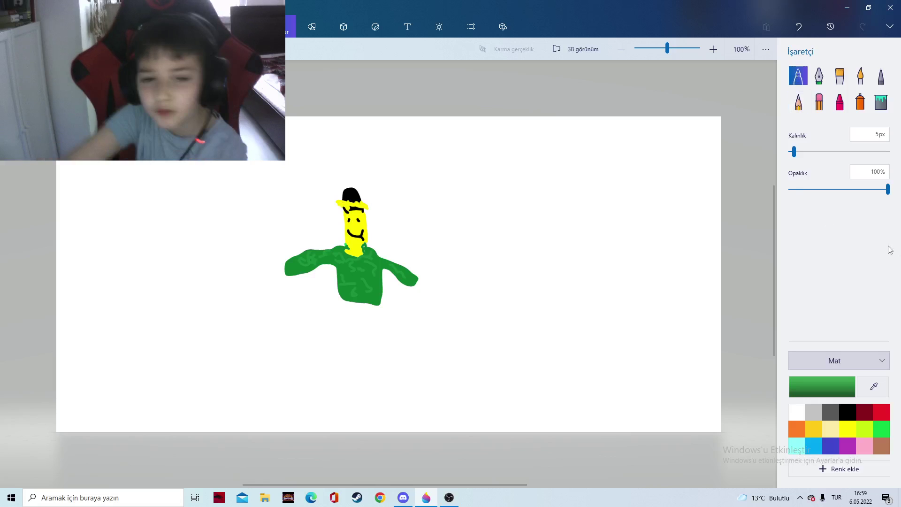
# Step: Draw a small red patch on the sweater's chest with the marker and paint white marks over its lower part
pyautogui.click(881, 411)
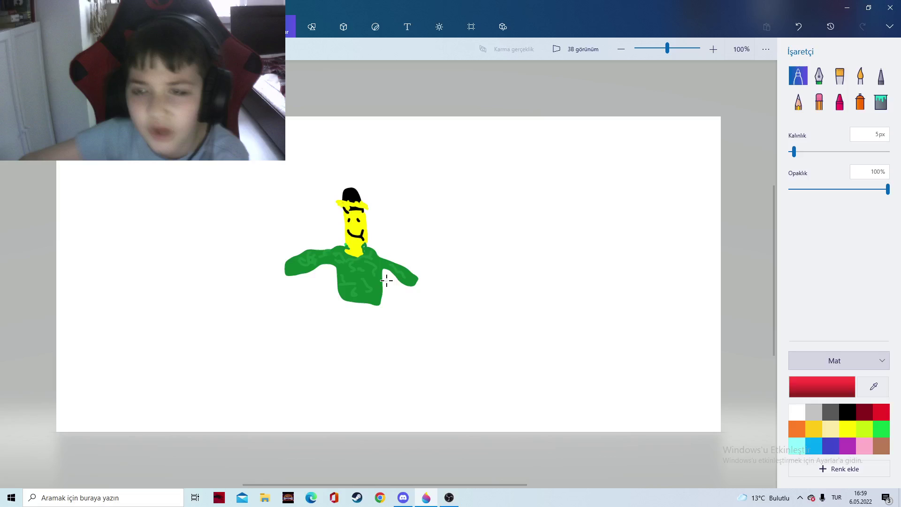
pyautogui.moveTo(351, 266); pyautogui.dragTo(357, 270)
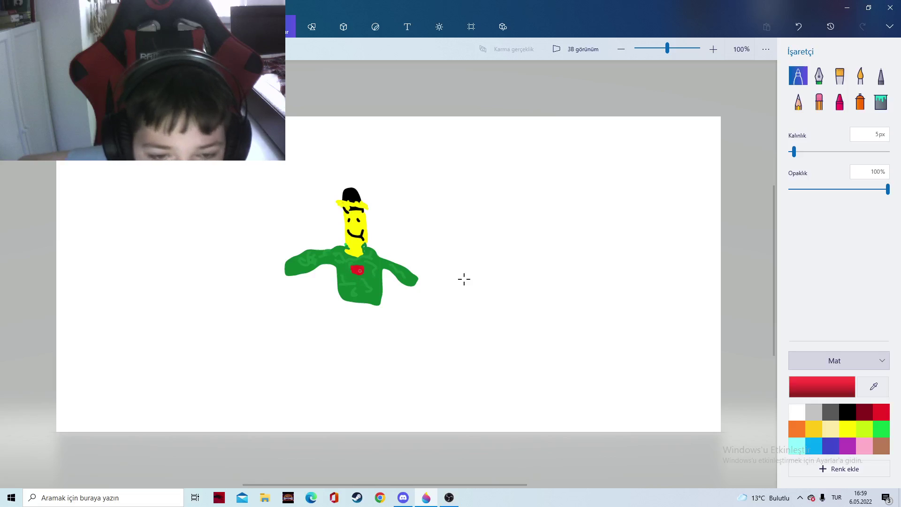
pyautogui.click(793, 408)
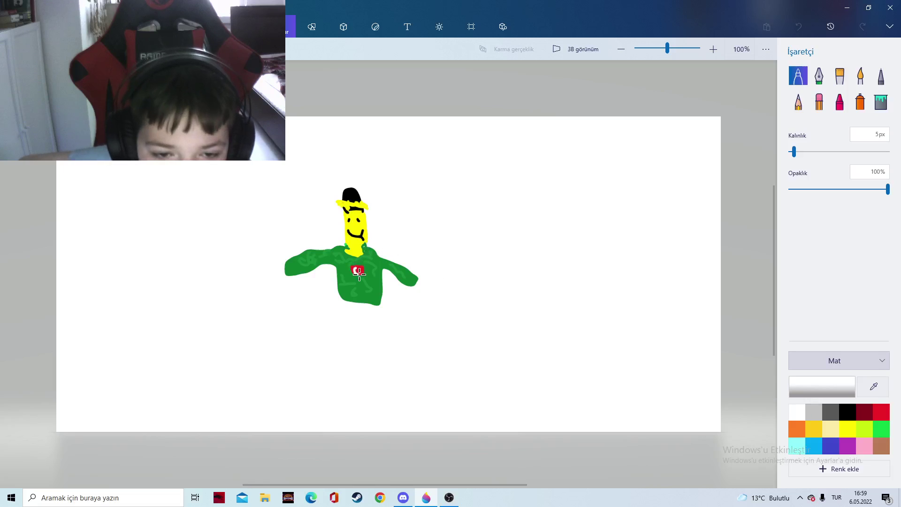
pyautogui.moveTo(355, 271); pyautogui.dragTo(365, 272)
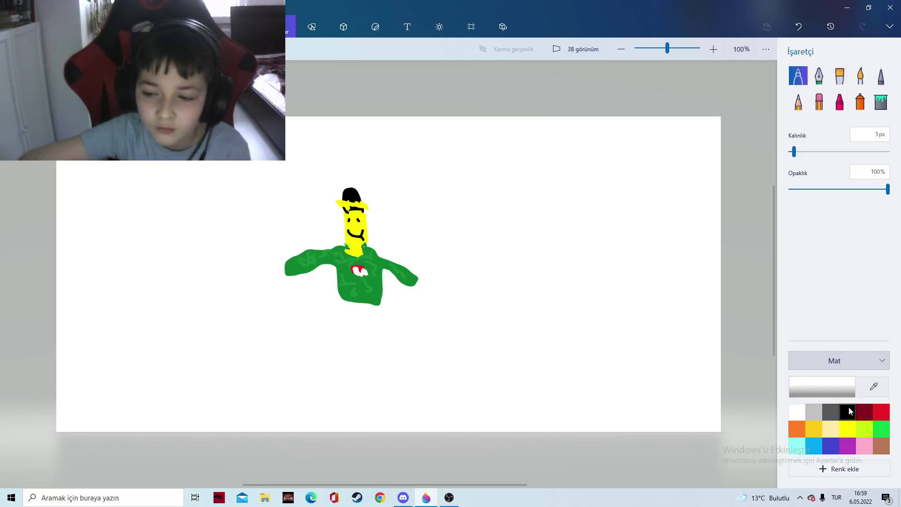
# Step: Outline a yellow forearm and hand extending from the character's right-hand-side sleeve and fill it with yellow
pyautogui.click(841, 427)
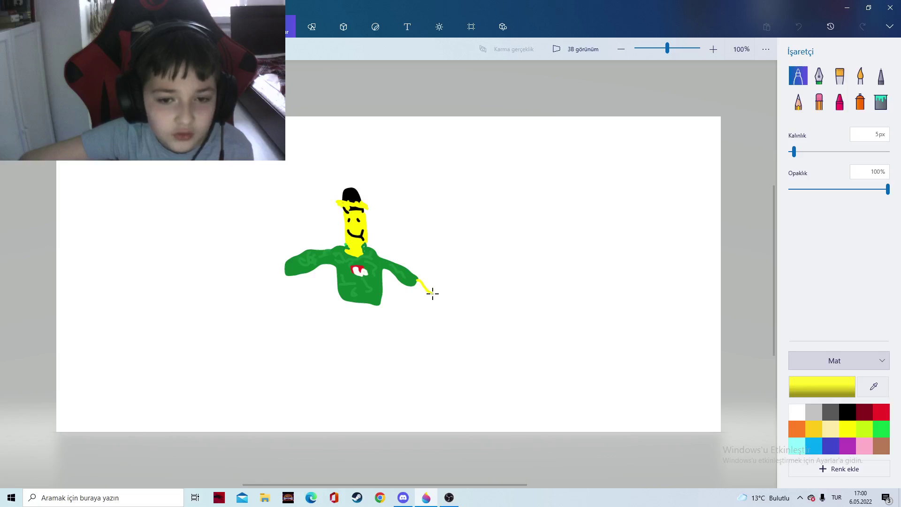
pyautogui.moveTo(432, 293); pyautogui.dragTo(439, 296)
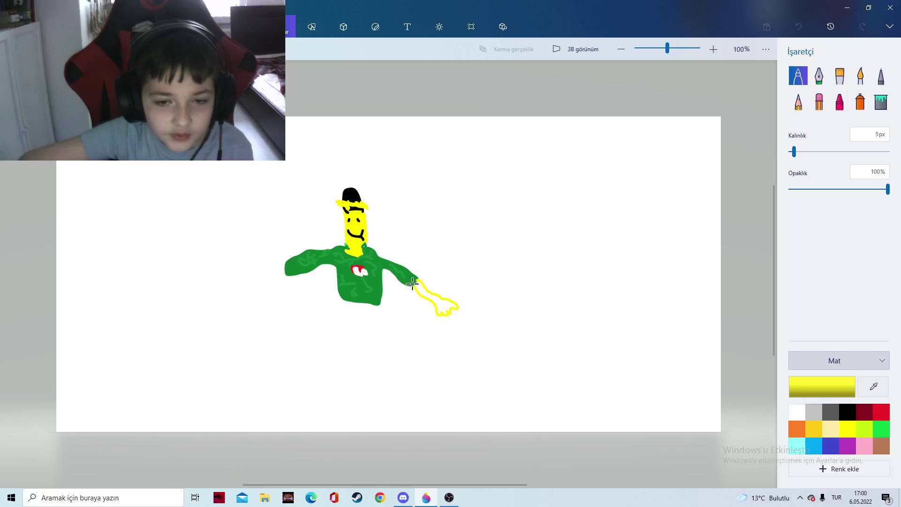
pyautogui.click(881, 101)
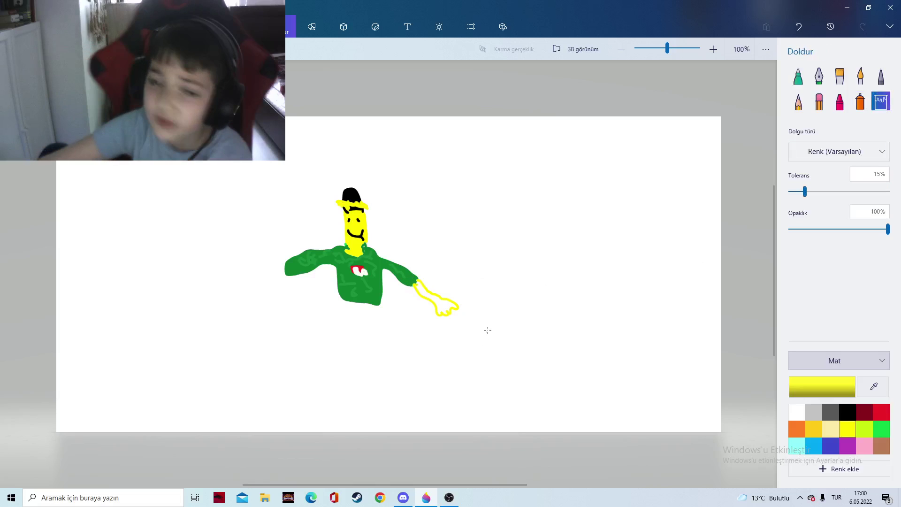
pyautogui.click(446, 309)
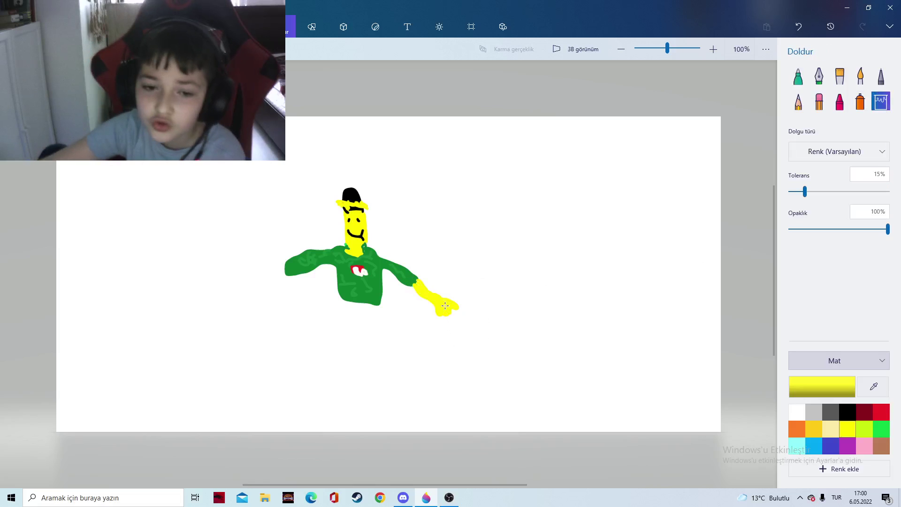
# Step: Draw a wide black wristband filled with black on the yellow forearm, plus a narrow black band nearer the hand
pyautogui.click(797, 101)
pyautogui.click(797, 76)
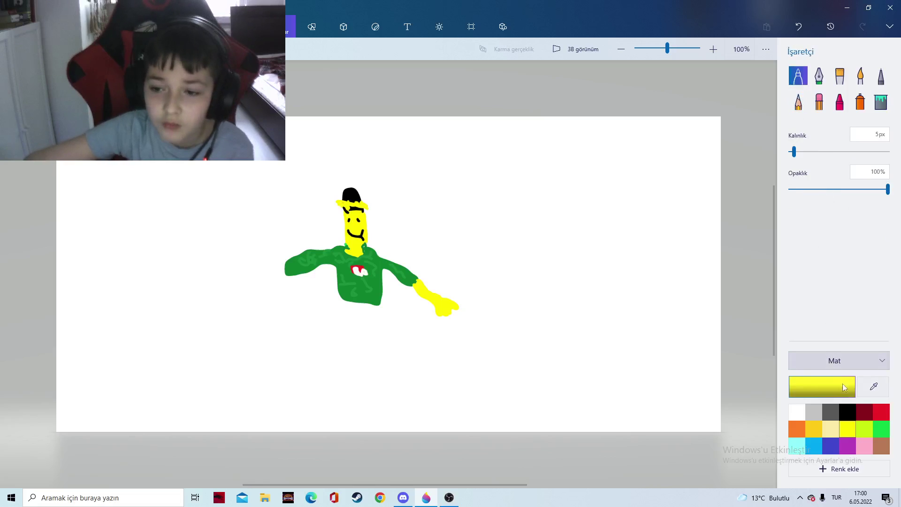
pyautogui.click(847, 409)
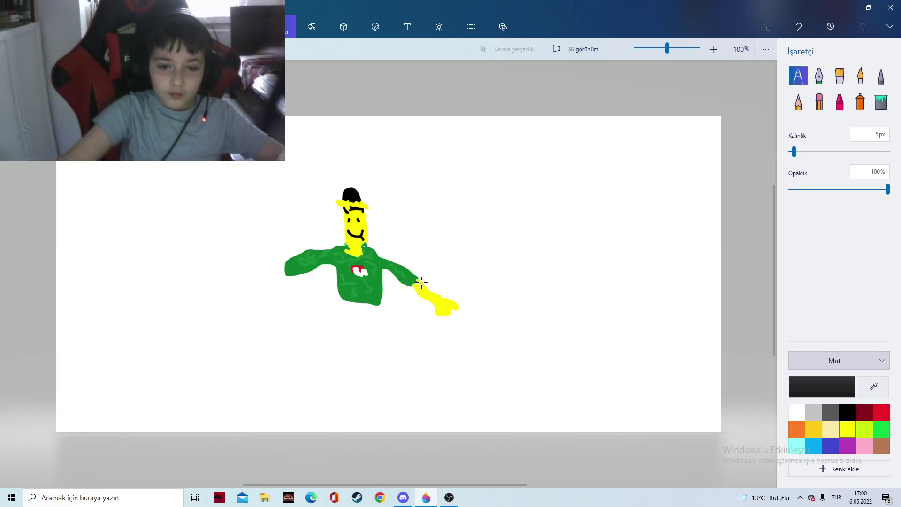
pyautogui.moveTo(419, 283); pyautogui.dragTo(415, 295)
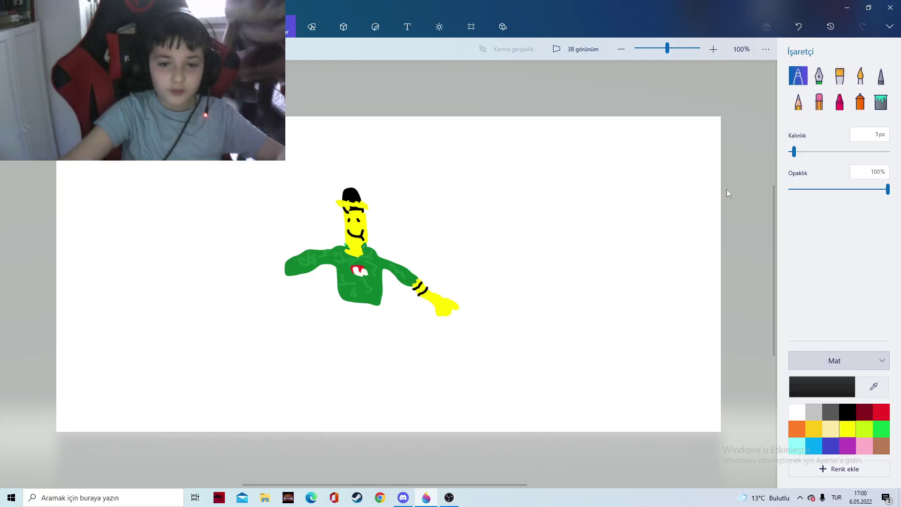
pyautogui.click(876, 99)
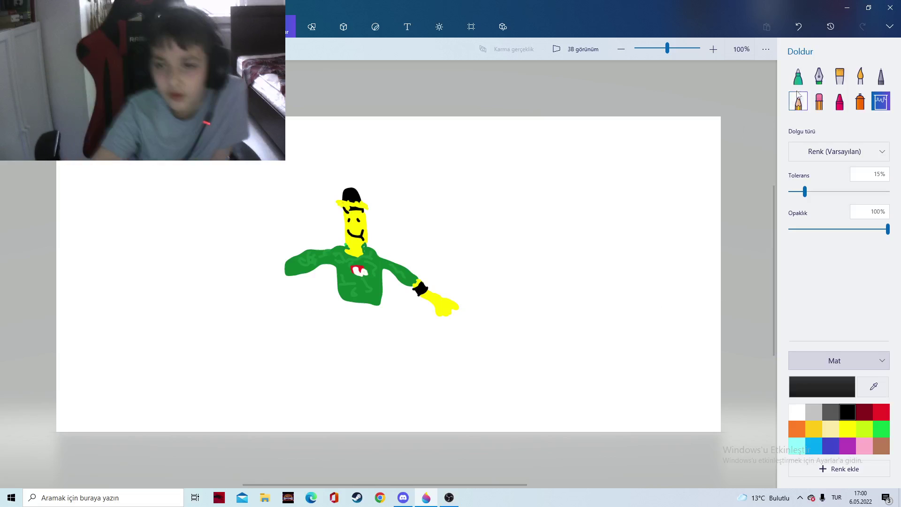
pyautogui.click(797, 76)
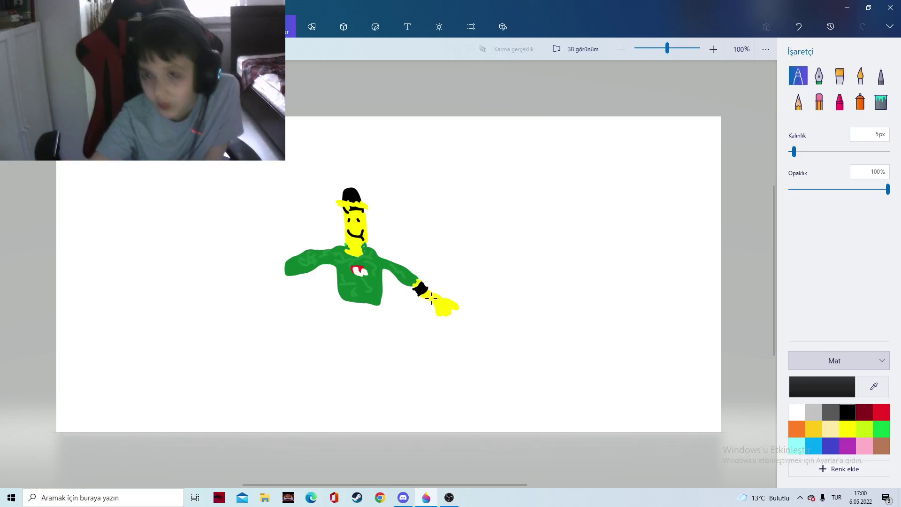
pyautogui.moveTo(435, 291); pyautogui.dragTo(435, 290)
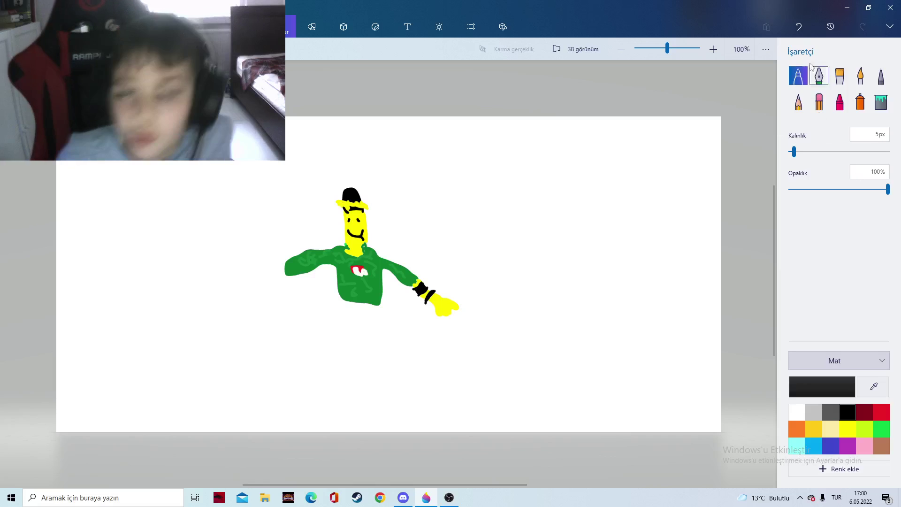
# Step: Draw the upper edge of a yellow forearm from the left-hand sleeve with curled fingers, and erase the fingers
pyautogui.click(847, 428)
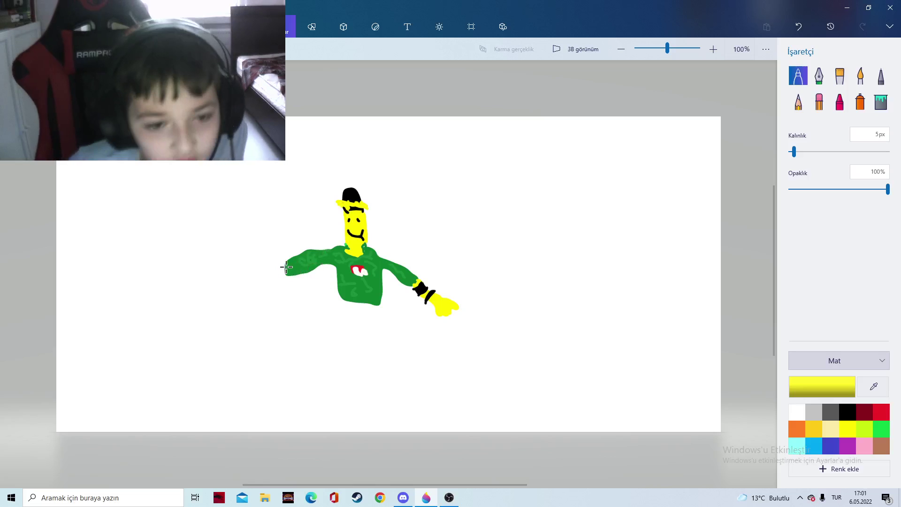
pyautogui.moveTo(286, 265); pyautogui.dragTo(282, 265)
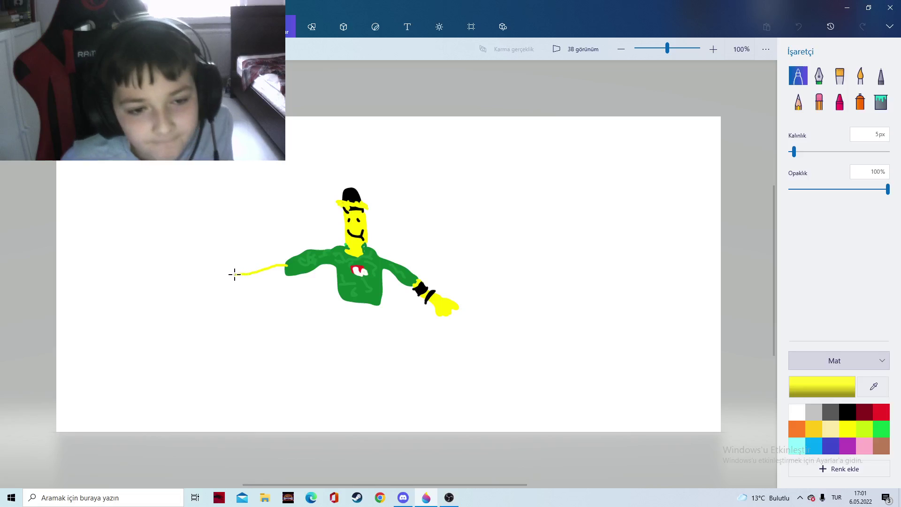
pyautogui.moveTo(235, 274); pyautogui.dragTo(229, 274)
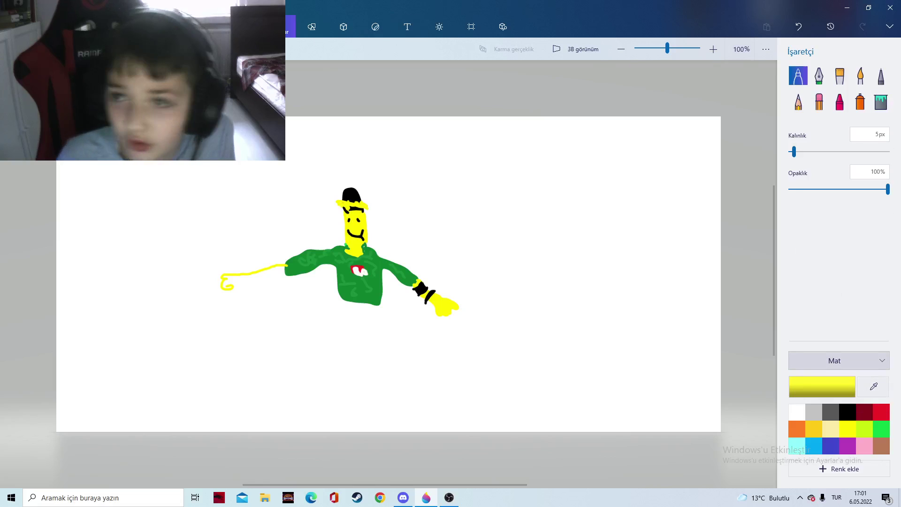
pyautogui.click(819, 100)
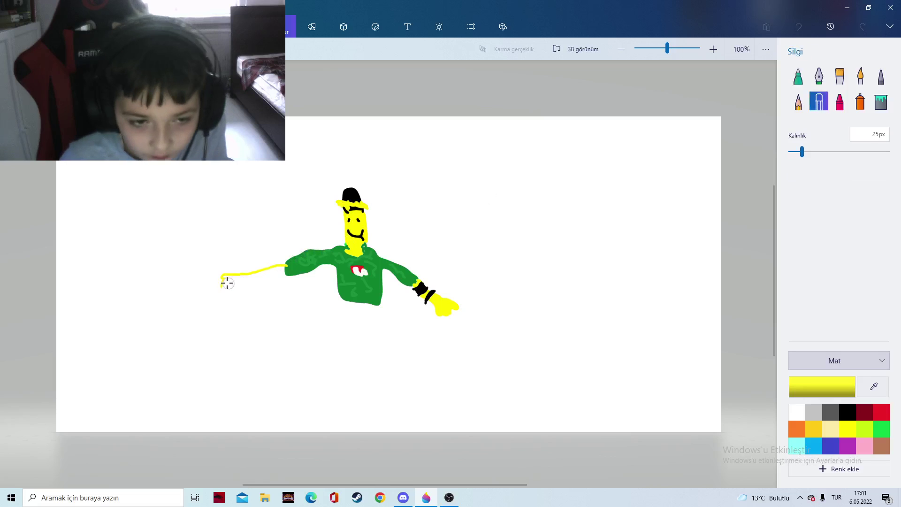
# Step: Outline the yellow hand and the lower edge of the left-hand forearm with the marker, and fill the arm with yellow
pyautogui.click(797, 76)
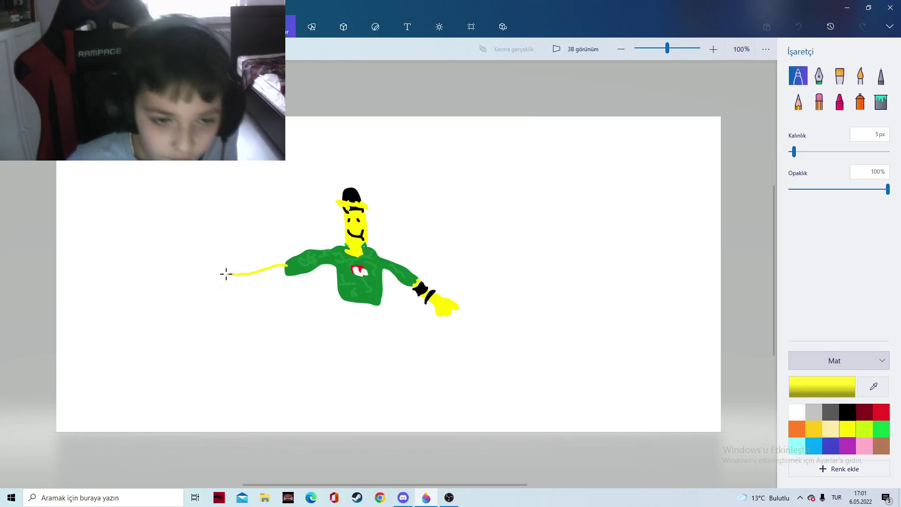
pyautogui.moveTo(221, 277); pyautogui.dragTo(225, 280)
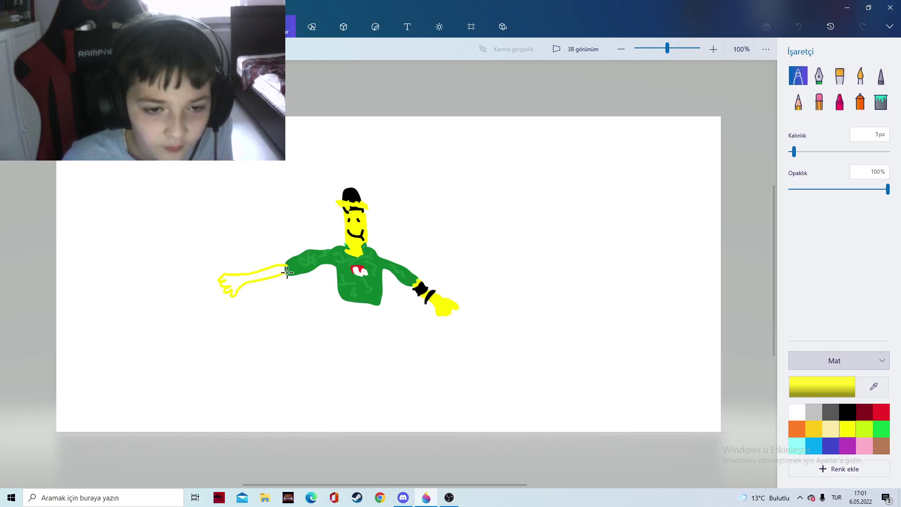
pyautogui.moveTo(287, 272); pyautogui.dragTo(282, 268)
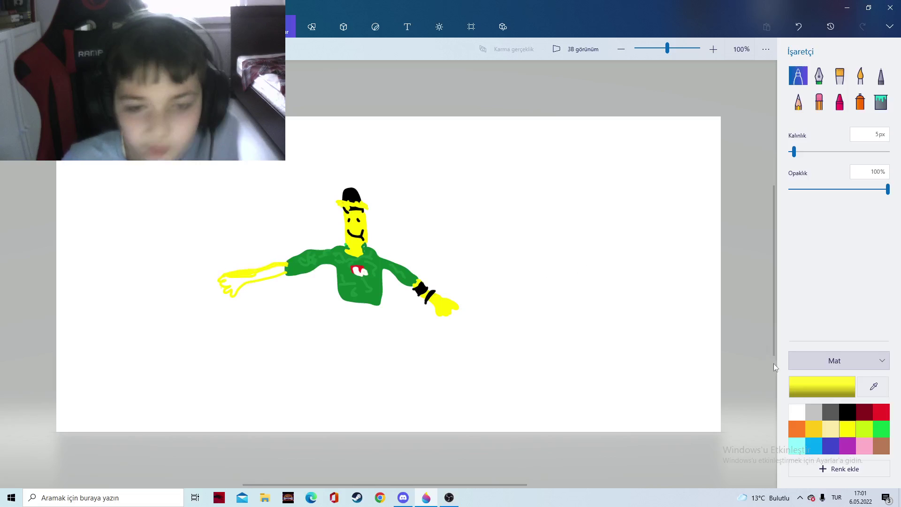
pyautogui.click(881, 102)
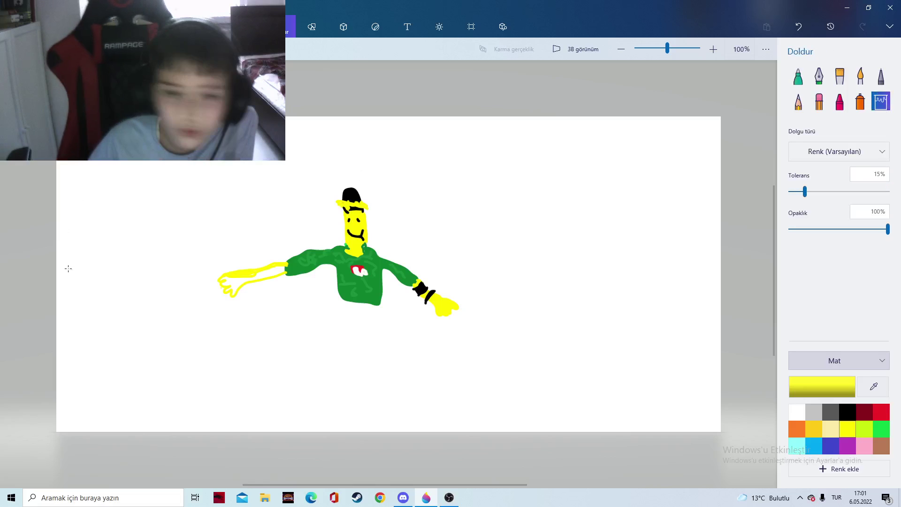
pyautogui.click(266, 268)
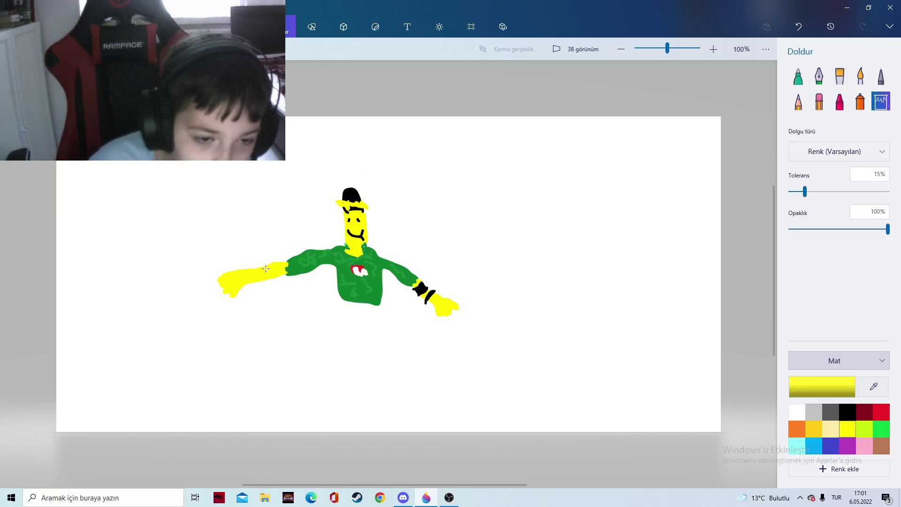
# Step: Draw a wide black wristband and a narrower band across the left-hand yellow forearm with the marker
pyautogui.click(802, 79)
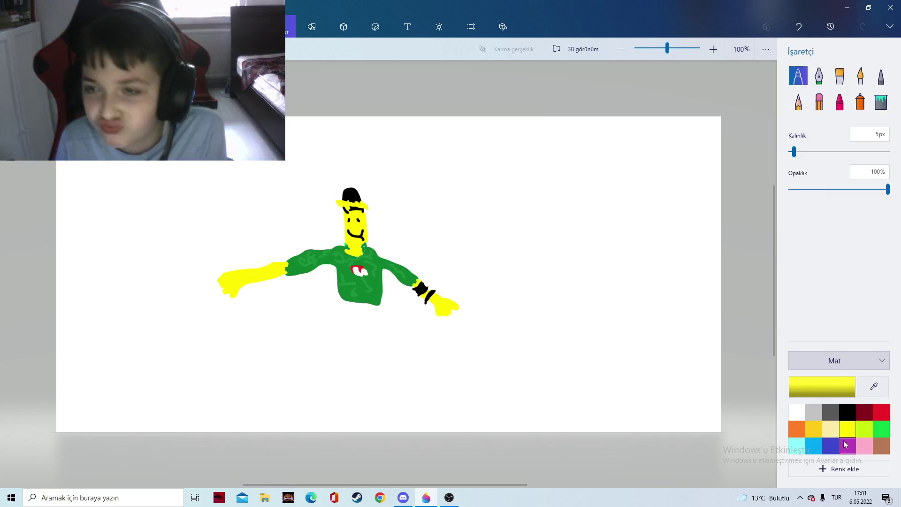
pyautogui.click(847, 412)
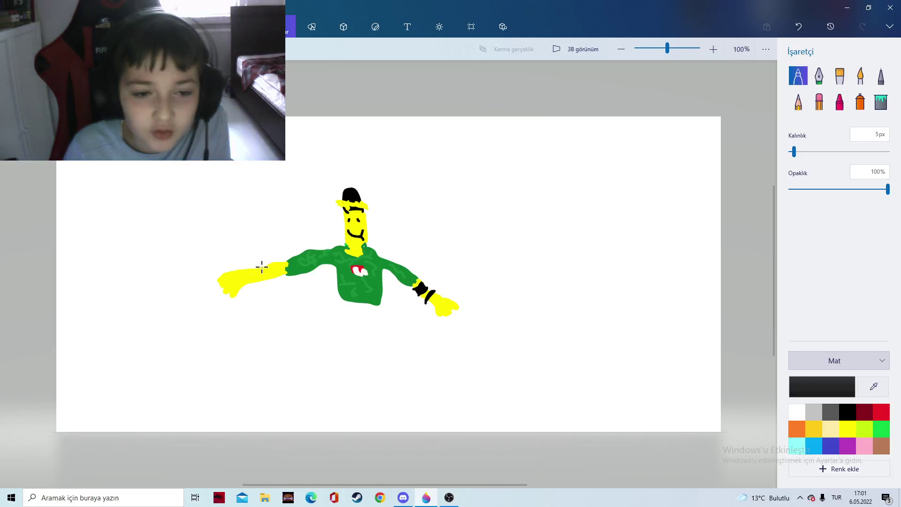
pyautogui.moveTo(266, 274)
pyautogui.mouseDown()
pyautogui.moveTo(249, 272)
pyautogui.moveTo(254, 280)
pyautogui.mouseUp()
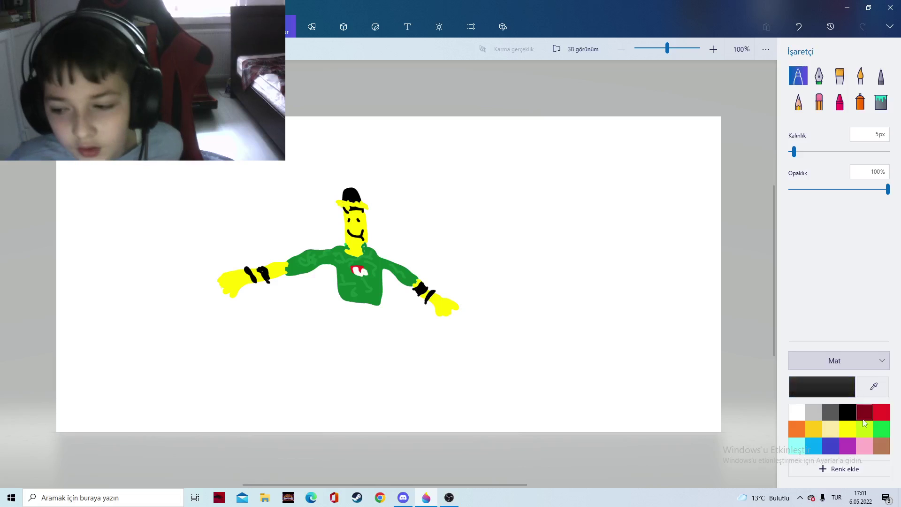
# Step: Choose the bright green palette colour for the marker
pyautogui.click(884, 430)
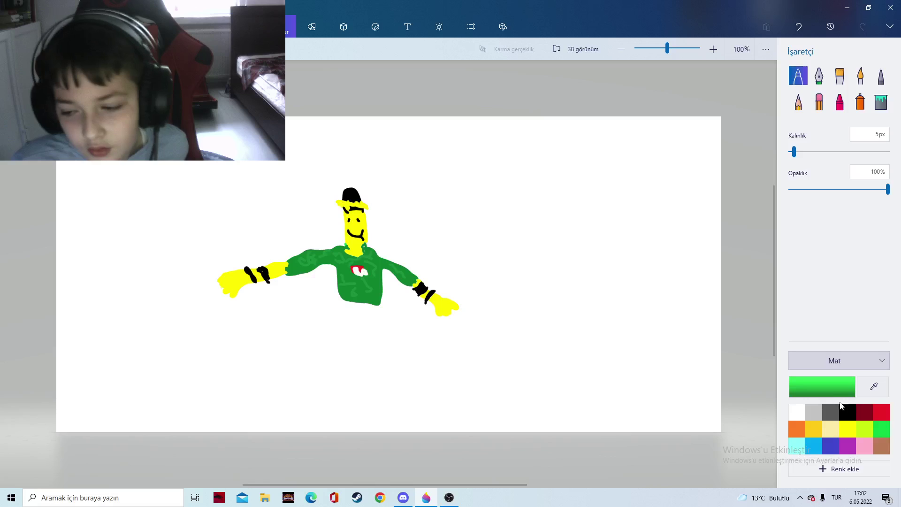
pyautogui.click(828, 389)
pyautogui.moveTo(471, 189)
pyautogui.mouseDown()
pyautogui.moveTo(455, 217)
pyautogui.moveTo(464, 230)
pyautogui.mouseUp()
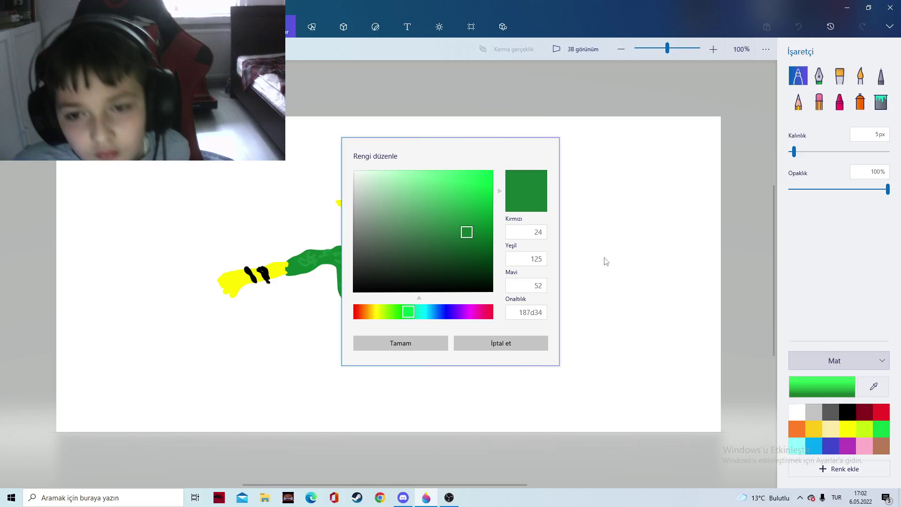
pyautogui.click(529, 345)
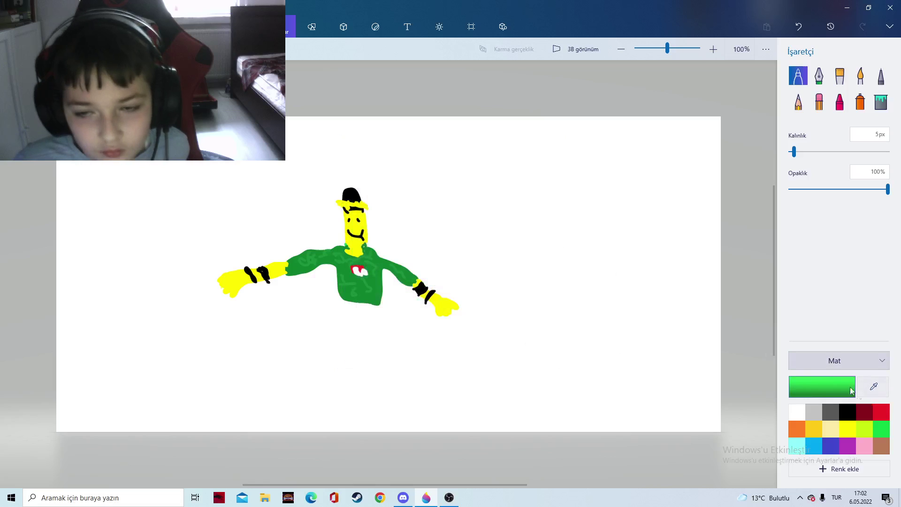
# Step: Edit the marker colour to a dark green with hex value 0d6526
pyautogui.click(825, 387)
pyautogui.moveTo(483, 218); pyautogui.dragTo(476, 243)
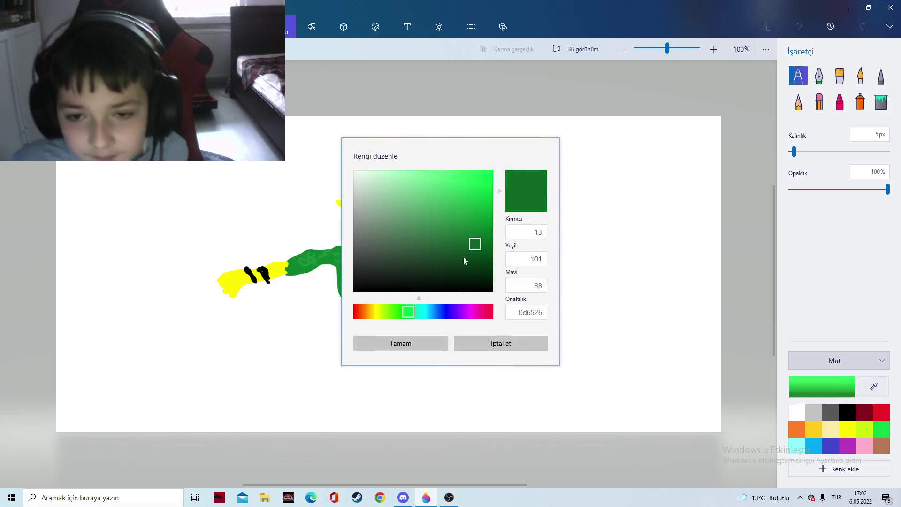
pyautogui.click(412, 344)
# Step: Draw two dark green trouser legs below the sweater and fill the left-hand leg with the same green
pyautogui.moveTo(381, 304); pyautogui.dragTo(374, 313)
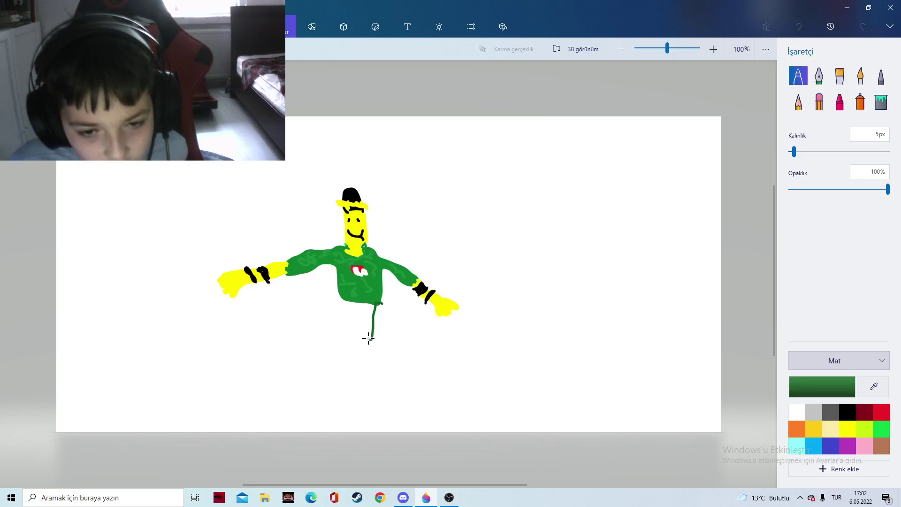
pyautogui.moveTo(360, 335)
pyautogui.mouseDown()
pyautogui.moveTo(374, 298)
pyautogui.moveTo(363, 330)
pyautogui.moveTo(373, 304)
pyautogui.moveTo(363, 326)
pyautogui.moveTo(344, 305)
pyautogui.moveTo(337, 331)
pyautogui.moveTo(358, 316)
pyautogui.moveTo(345, 328)
pyautogui.moveTo(350, 318)
pyautogui.mouseUp()
pyautogui.click(880, 100)
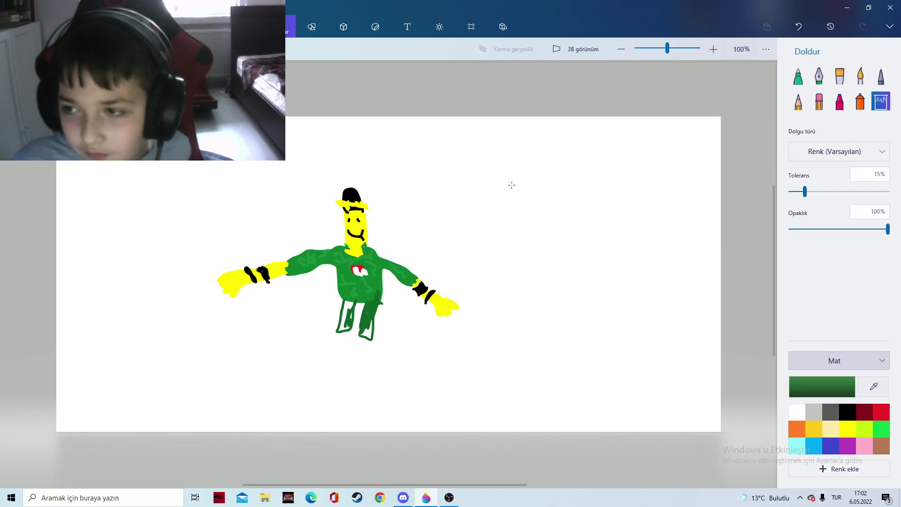
pyautogui.click(344, 312)
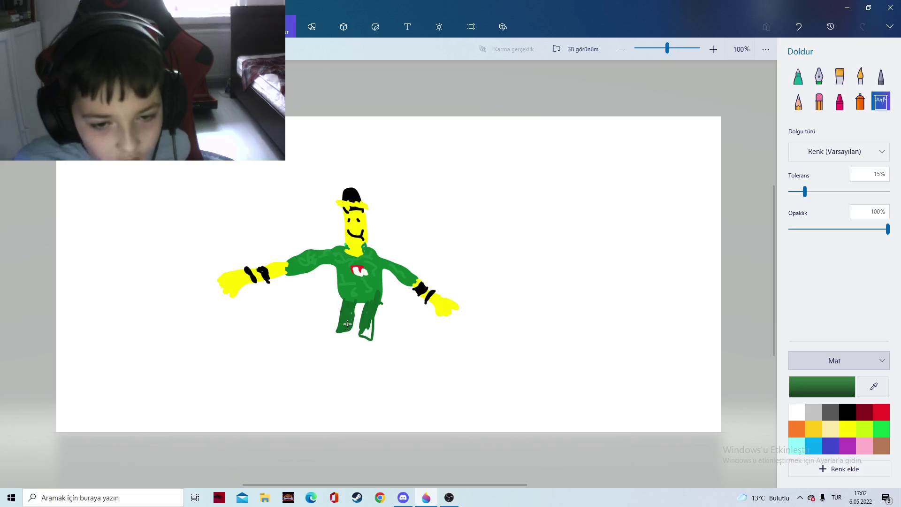
# Step: Try filling the remaining area of the left-hand trouser leg with dark green, and undo each fill
pyautogui.click(352, 313)
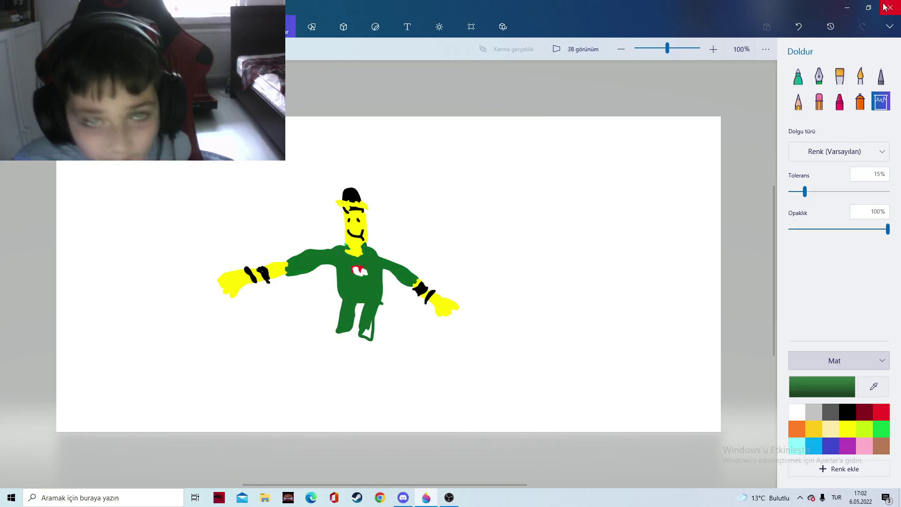
pyautogui.click(798, 26)
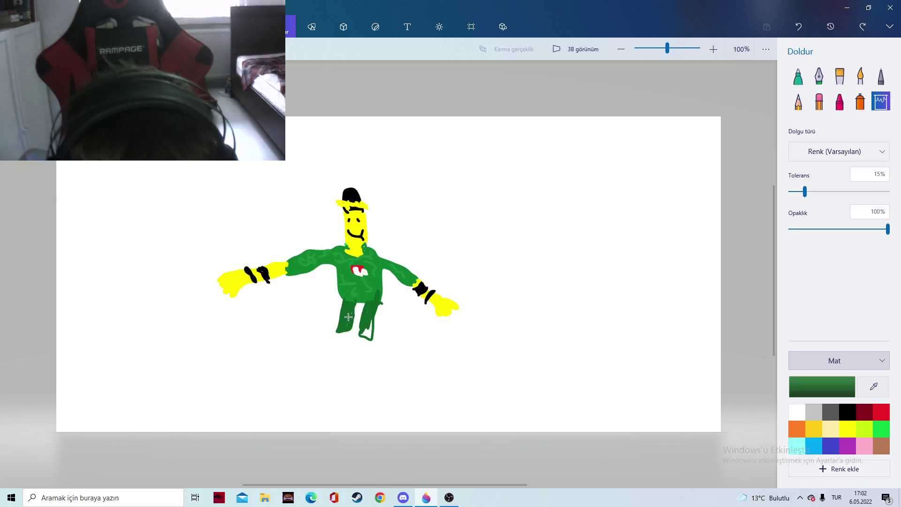
pyautogui.click(349, 313)
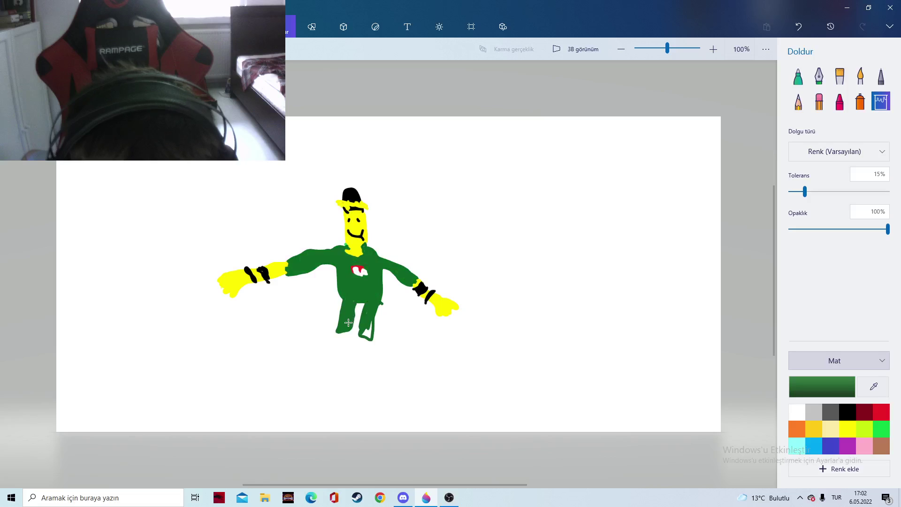
pyautogui.click(798, 26)
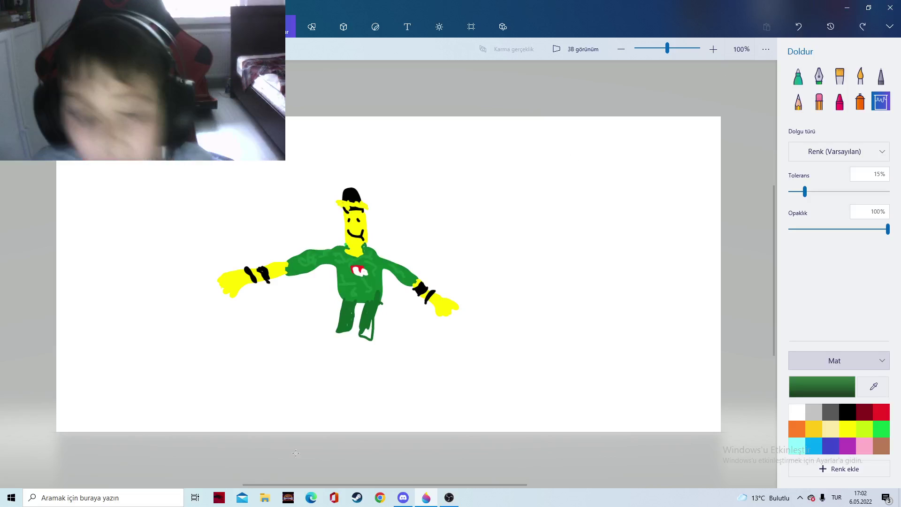
# Step: Fill the right-hand trouser leg with dark green and touch up the legs with the marker
pyautogui.click(368, 330)
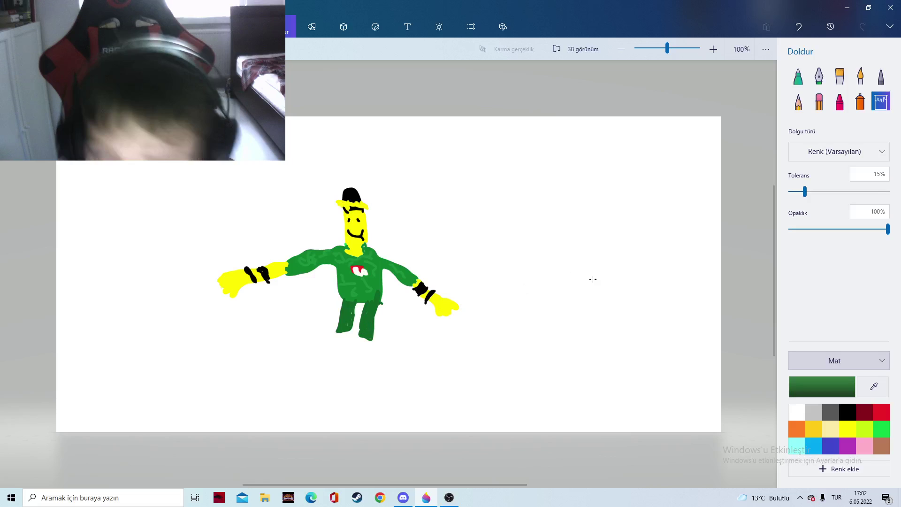
pyautogui.click(797, 76)
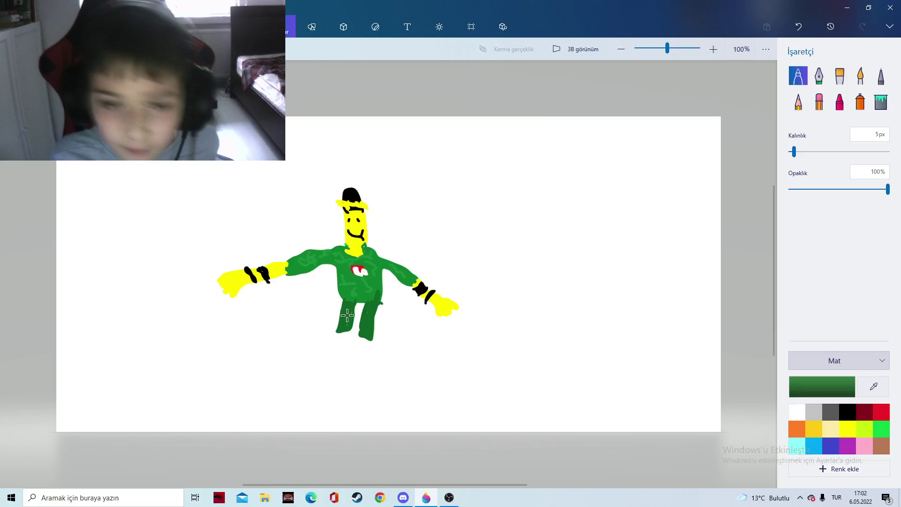
pyautogui.moveTo(347, 315)
pyautogui.mouseDown()
pyautogui.moveTo(349, 307)
pyautogui.moveTo(350, 334)
pyautogui.moveTo(371, 317)
pyautogui.mouseUp()
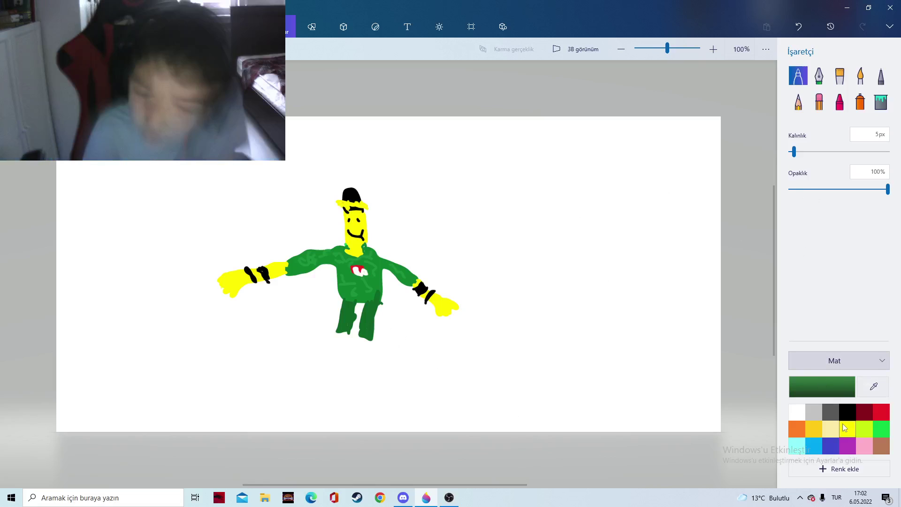
# Step: Try outlining a black shoe under the left-hand trouser leg, and erase it
pyautogui.click(847, 412)
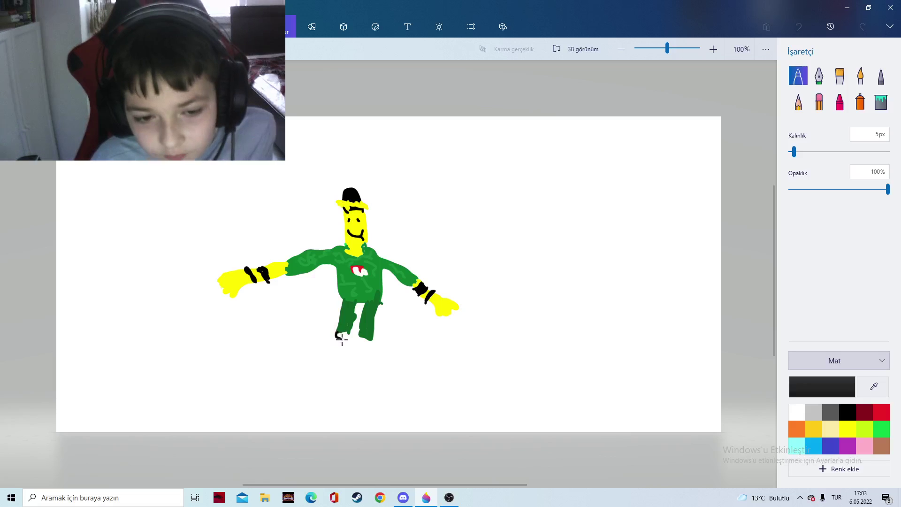
pyautogui.moveTo(342, 338); pyautogui.dragTo(346, 330)
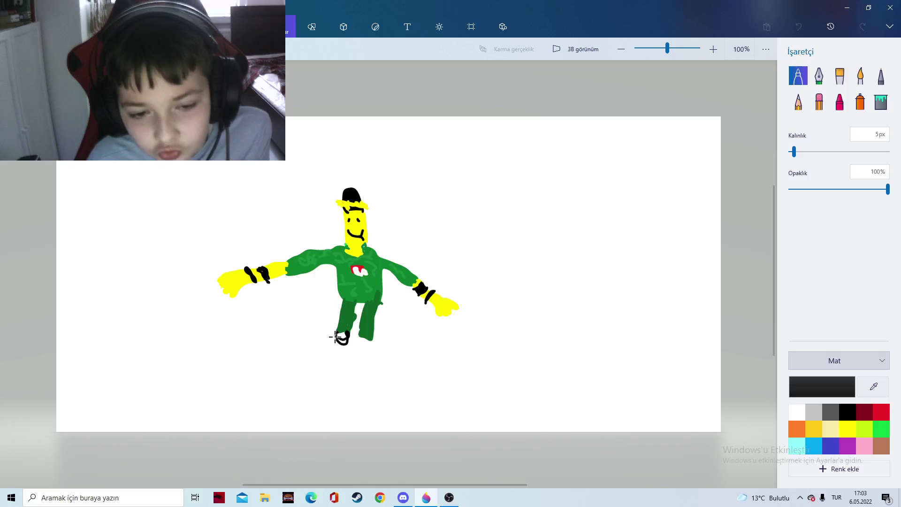
pyautogui.moveTo(335, 336); pyautogui.dragTo(336, 338)
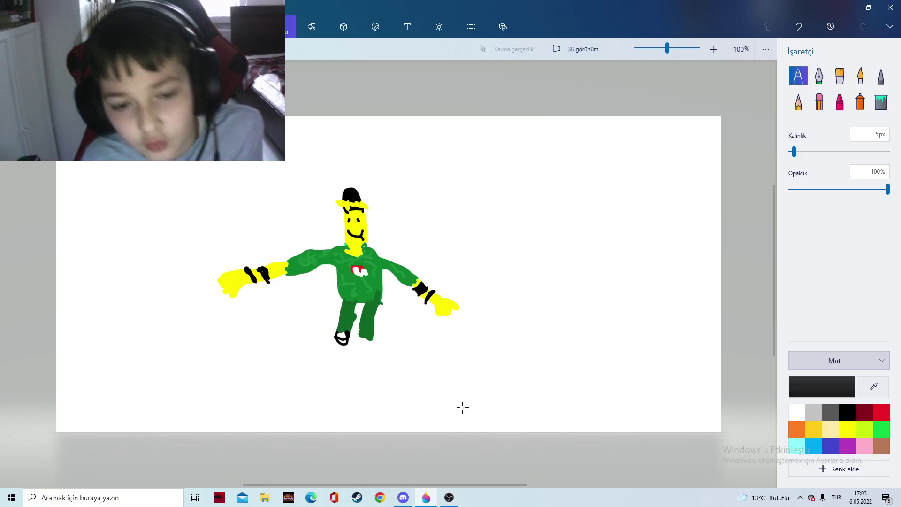
pyautogui.click(818, 101)
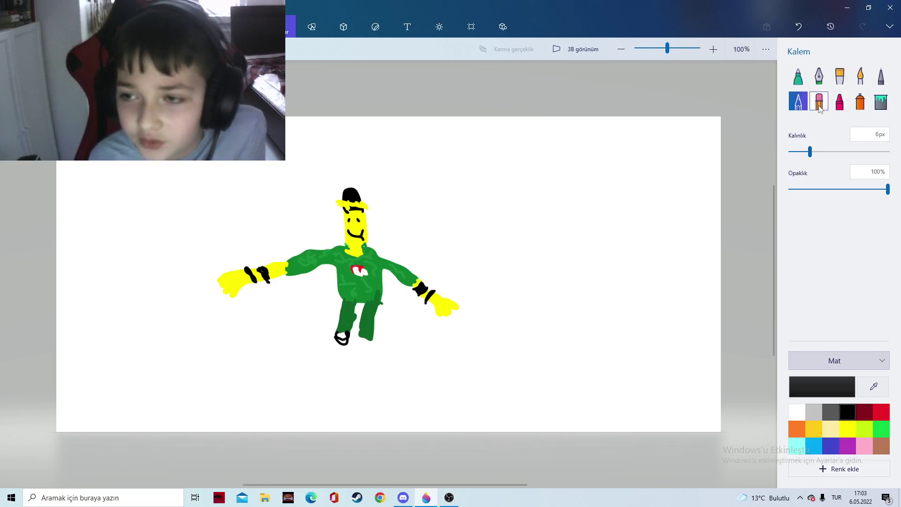
pyautogui.moveTo(324, 345)
pyautogui.mouseDown()
pyautogui.moveTo(346, 333)
pyautogui.moveTo(336, 335)
pyautogui.mouseUp()
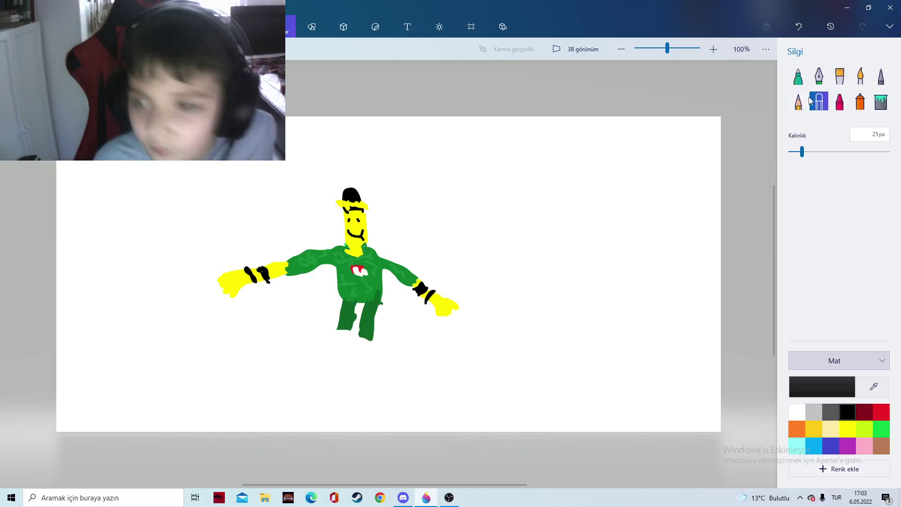
# Step: Draw solid black shoes under both trouser legs with the marker and add small white highlights to them
pyautogui.click(798, 76)
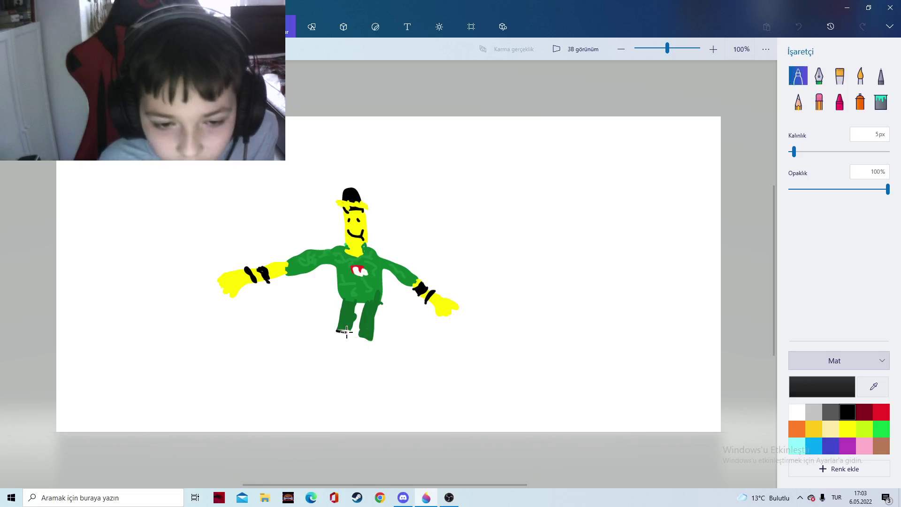
pyautogui.moveTo(341, 342)
pyautogui.mouseDown()
pyautogui.moveTo(345, 329)
pyautogui.moveTo(340, 340)
pyautogui.moveTo(366, 345)
pyautogui.moveTo(337, 334)
pyautogui.mouseUp()
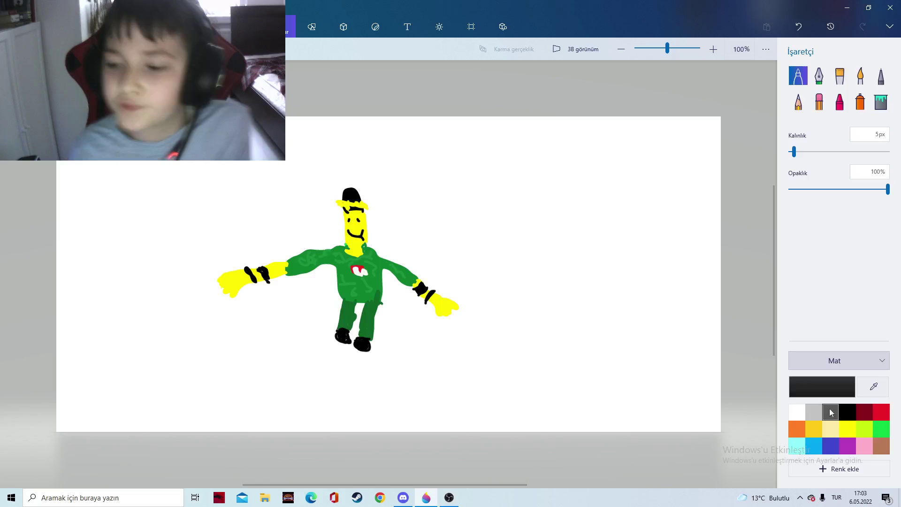
pyautogui.click(796, 411)
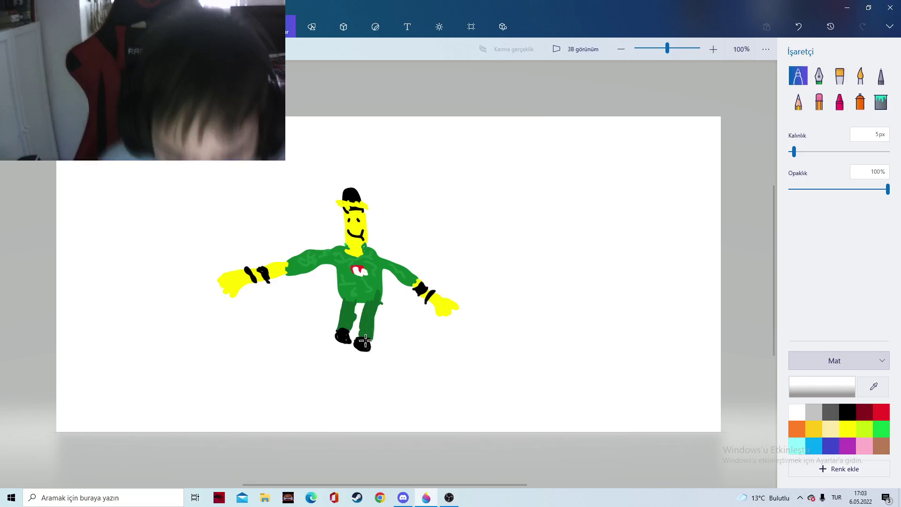
pyautogui.moveTo(366, 340); pyautogui.dragTo(368, 350)
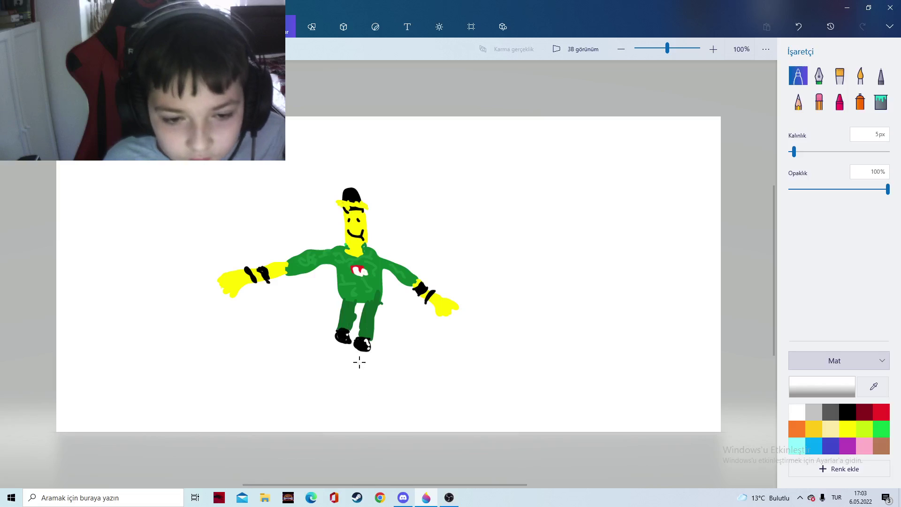
pyautogui.moveTo(340, 334); pyautogui.dragTo(350, 339)
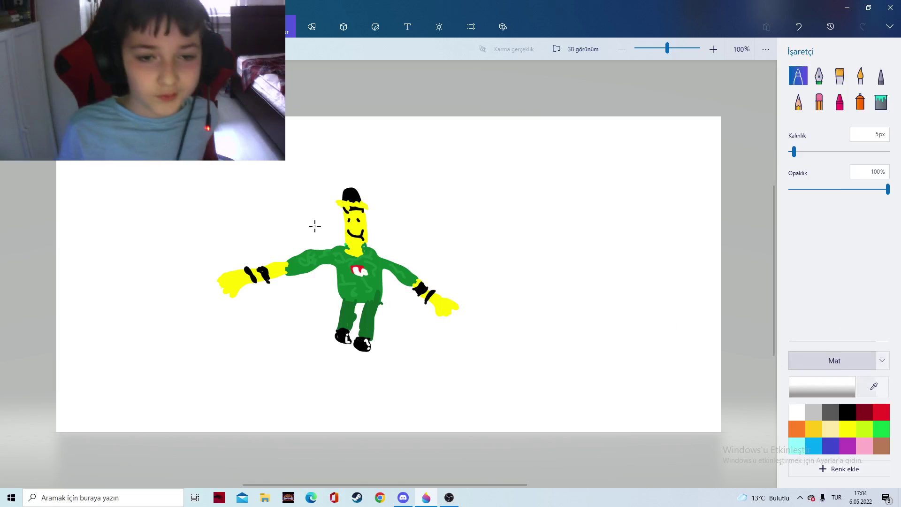
# Step: Try drawing a small black figure beside the character's head with the marker, and erase it
pyautogui.click(332, 222)
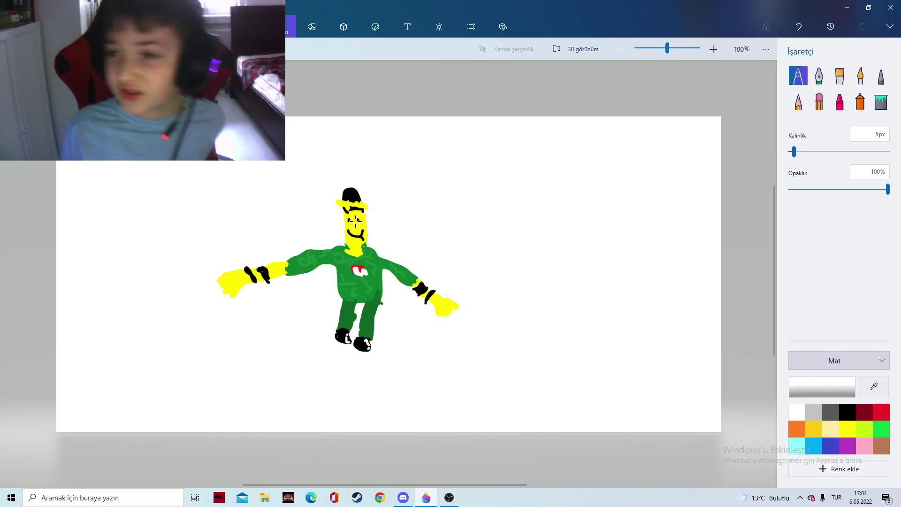
pyautogui.click(842, 410)
pyautogui.moveTo(308, 215)
pyautogui.mouseDown()
pyautogui.moveTo(329, 214)
pyautogui.moveTo(322, 211)
pyautogui.mouseUp()
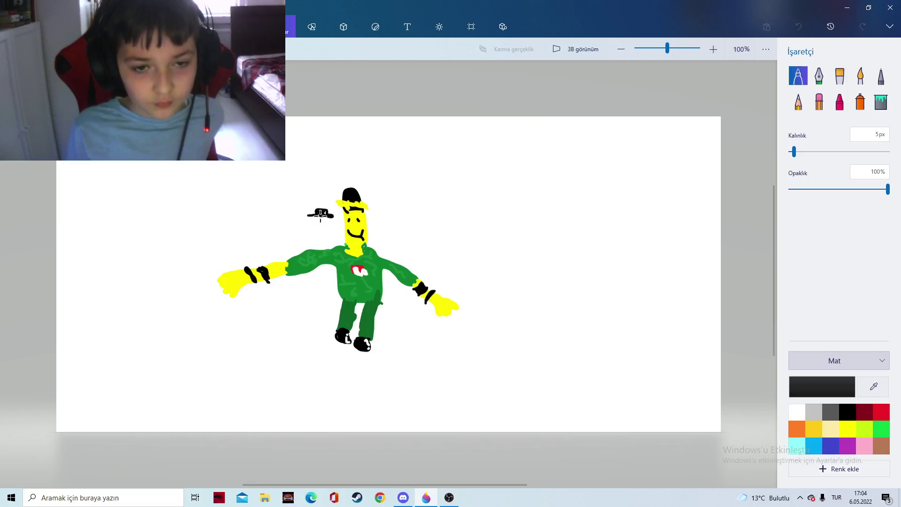
pyautogui.moveTo(327, 210); pyautogui.dragTo(311, 215)
pyautogui.click(797, 411)
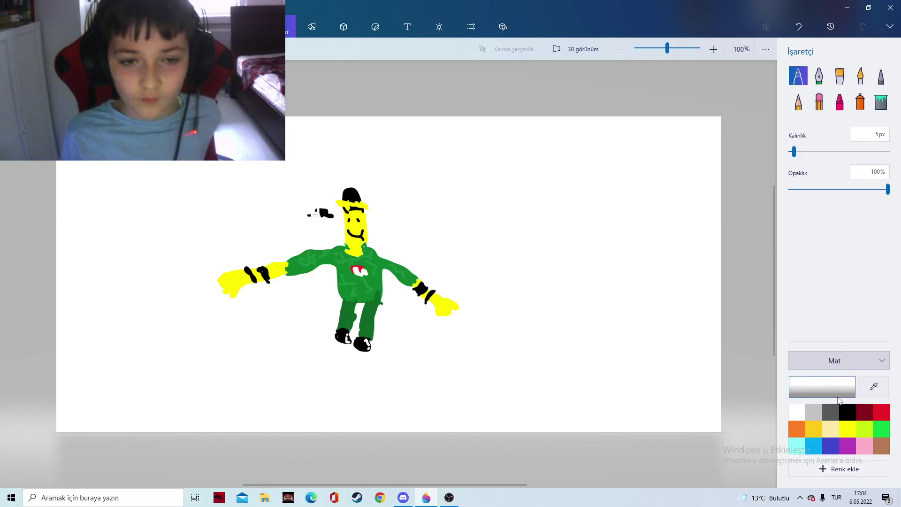
pyautogui.click(840, 411)
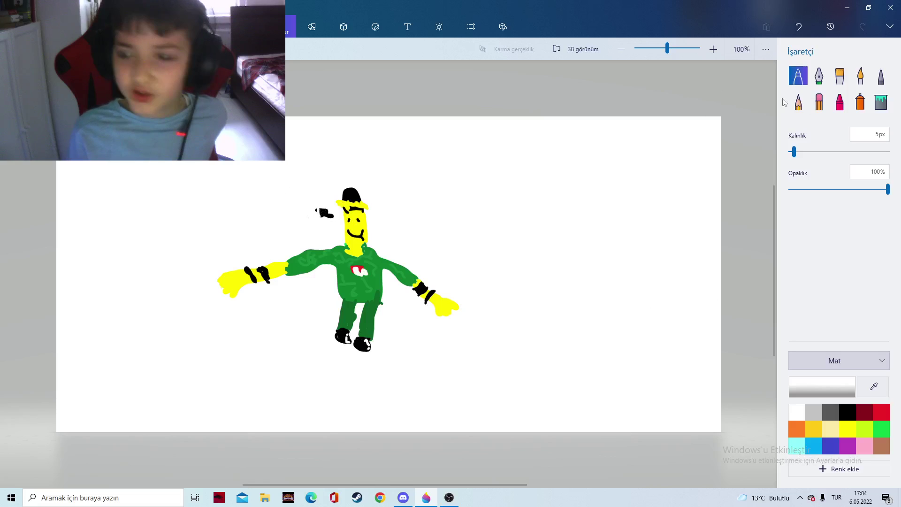
pyautogui.click(847, 411)
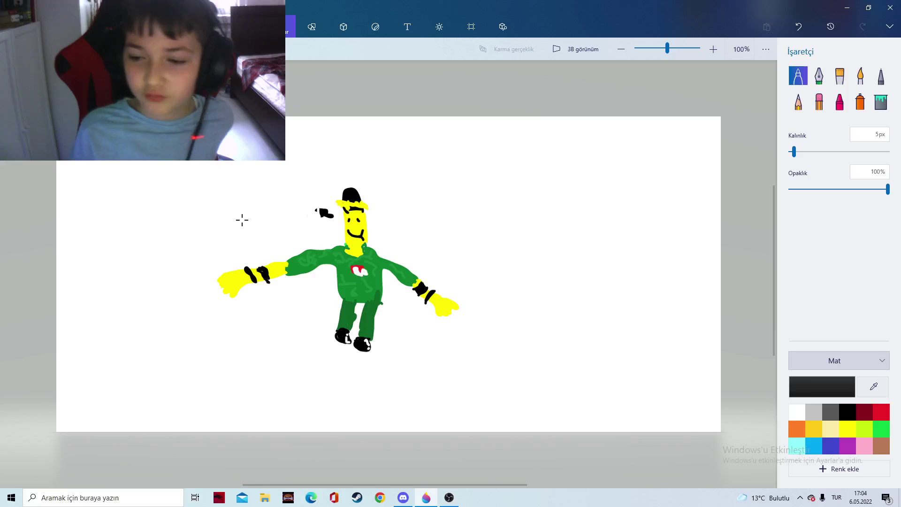
pyautogui.moveTo(323, 215)
pyautogui.mouseDown()
pyautogui.moveTo(307, 213)
pyautogui.moveTo(331, 218)
pyautogui.moveTo(319, 226)
pyautogui.mouseUp()
pyautogui.click(880, 102)
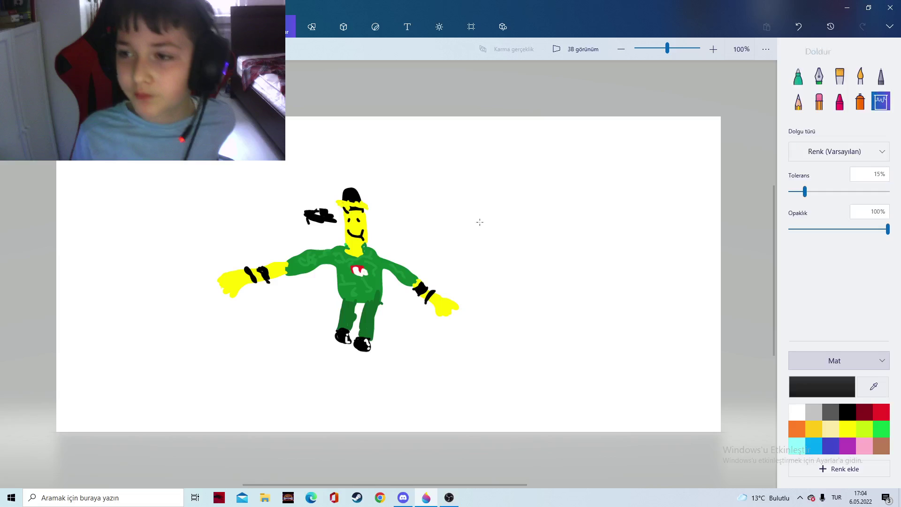
pyautogui.click(818, 101)
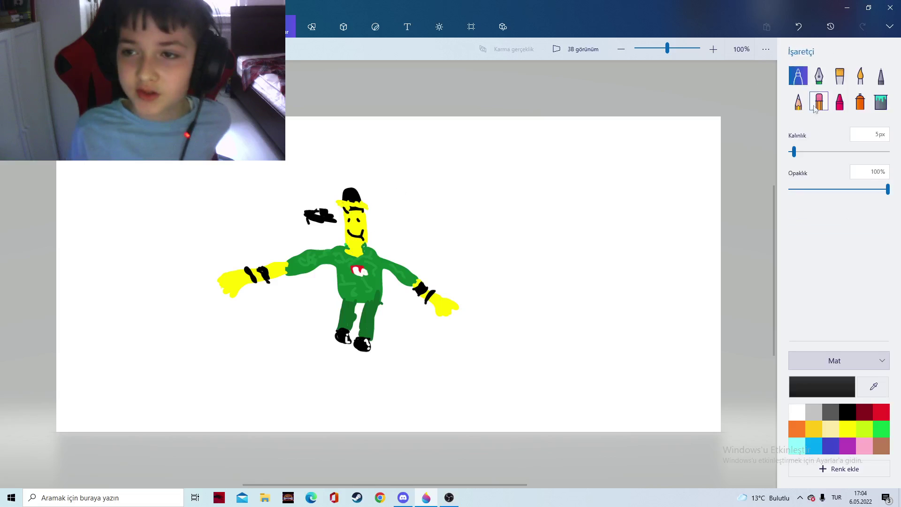
pyautogui.moveTo(336, 215); pyautogui.dragTo(313, 211)
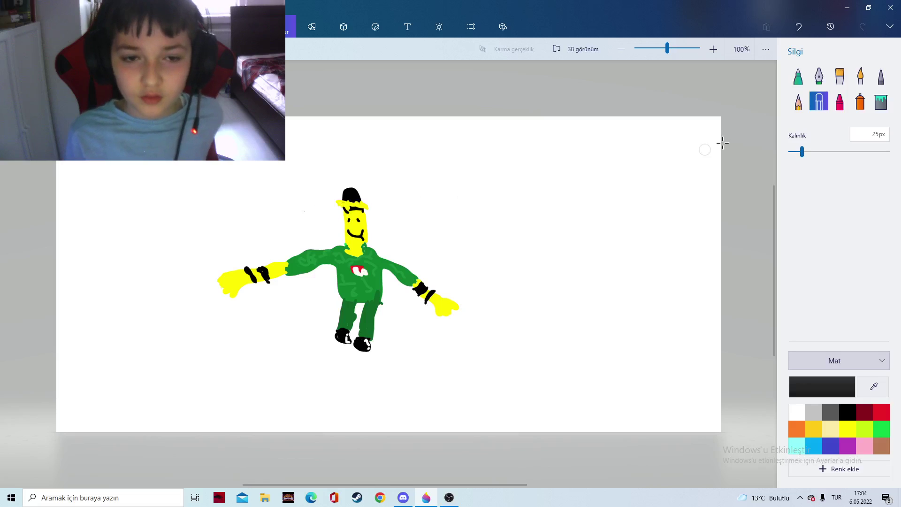
# Step: Draw a scribbled black winged figure above the left-hand shoulder with the 5 px marker
pyautogui.click(797, 75)
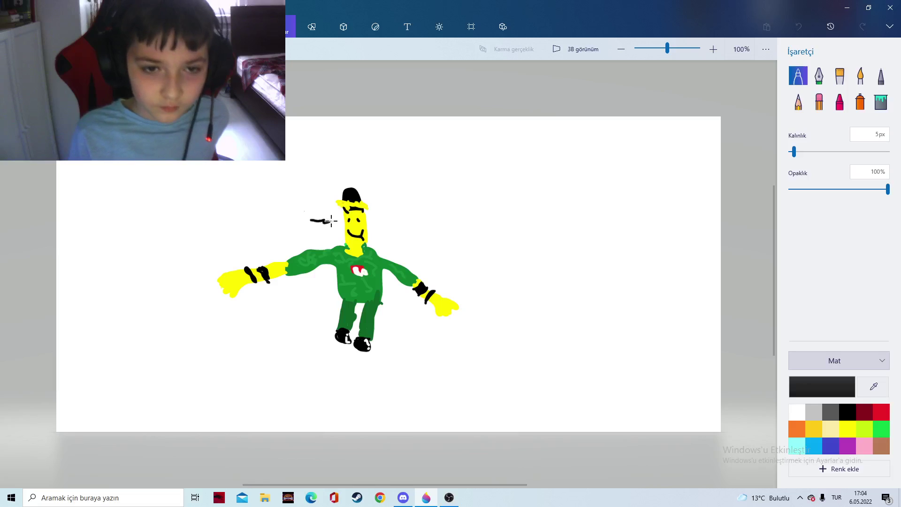
pyautogui.moveTo(319, 222)
pyautogui.mouseDown()
pyautogui.moveTo(302, 219)
pyautogui.moveTo(331, 223)
pyautogui.moveTo(331, 236)
pyautogui.moveTo(324, 223)
pyautogui.mouseUp()
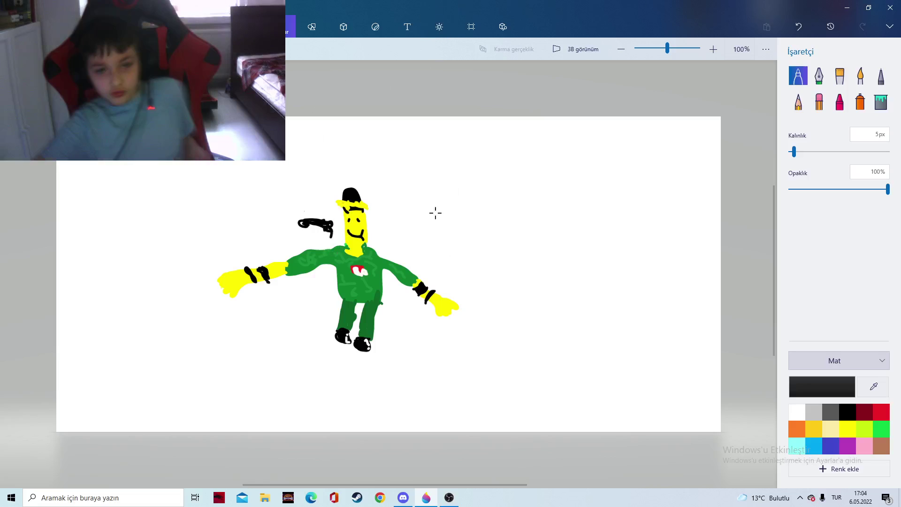
pyautogui.moveTo(302, 221)
pyautogui.mouseDown()
pyautogui.moveTo(278, 200)
pyautogui.moveTo(294, 200)
pyautogui.moveTo(308, 169)
pyautogui.moveTo(294, 208)
pyautogui.moveTo(289, 200)
pyautogui.moveTo(300, 185)
pyautogui.moveTo(283, 199)
pyautogui.moveTo(291, 180)
pyautogui.moveTo(284, 197)
pyautogui.moveTo(295, 201)
pyautogui.moveTo(276, 187)
pyautogui.moveTo(282, 202)
pyautogui.moveTo(301, 175)
pyautogui.moveTo(287, 203)
pyautogui.moveTo(295, 226)
pyautogui.moveTo(304, 215)
pyautogui.moveTo(331, 216)
pyautogui.moveTo(329, 231)
pyautogui.moveTo(332, 189)
pyautogui.moveTo(331, 220)
pyautogui.moveTo(310, 220)
pyautogui.moveTo(335, 214)
pyautogui.moveTo(309, 249)
pyautogui.moveTo(323, 221)
pyautogui.moveTo(309, 249)
pyautogui.moveTo(319, 257)
pyautogui.moveTo(334, 235)
pyautogui.moveTo(302, 237)
pyautogui.moveTo(315, 257)
pyautogui.moveTo(331, 237)
pyautogui.moveTo(328, 258)
pyautogui.mouseUp()
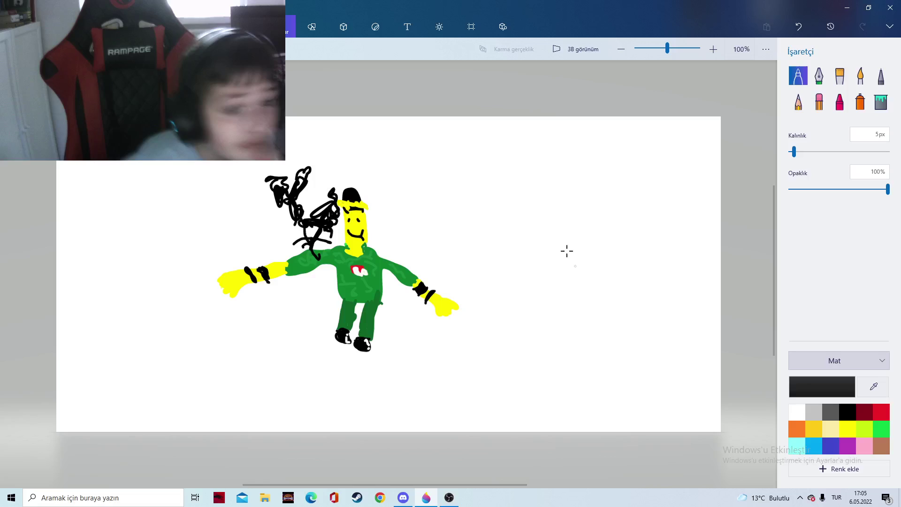
# Step: Draw golden-yellow glasses around the character's eyes and darken the eyes with black
pyautogui.click(816, 432)
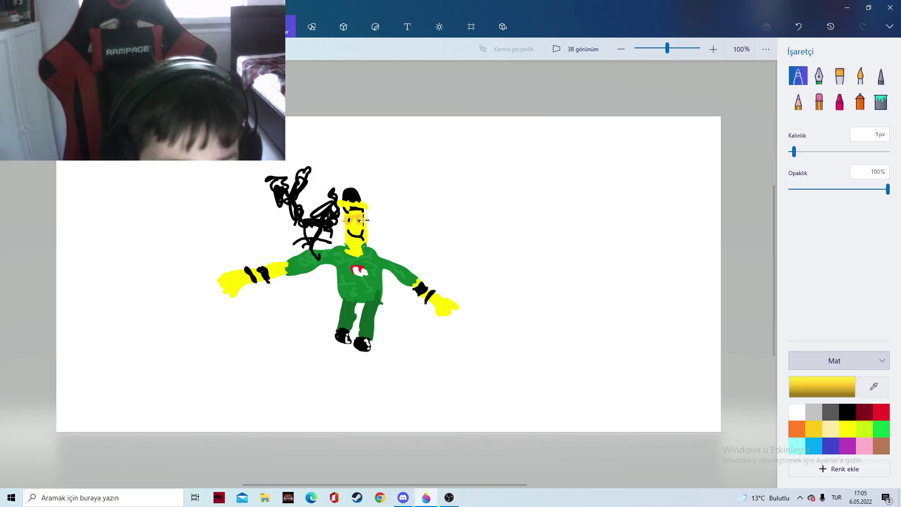
pyautogui.click(847, 412)
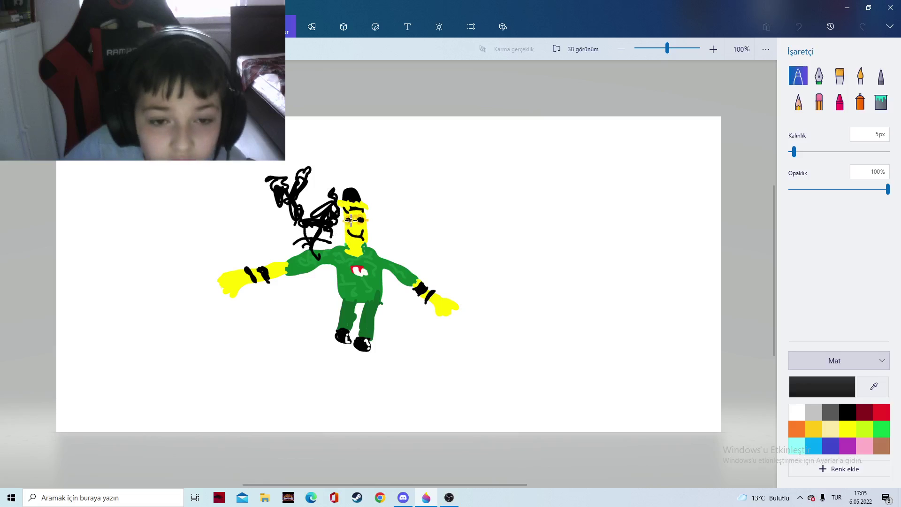
pyautogui.click(350, 219)
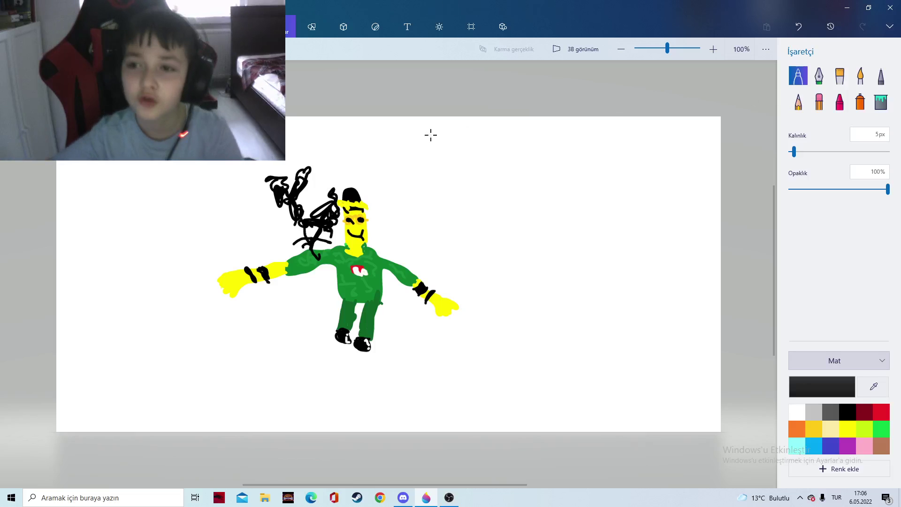
# Step: Save a screenshot of the drawing as a PNG named Darariadam, without replacing the existing screenshot file
pyautogui.rightClick(452, 154)
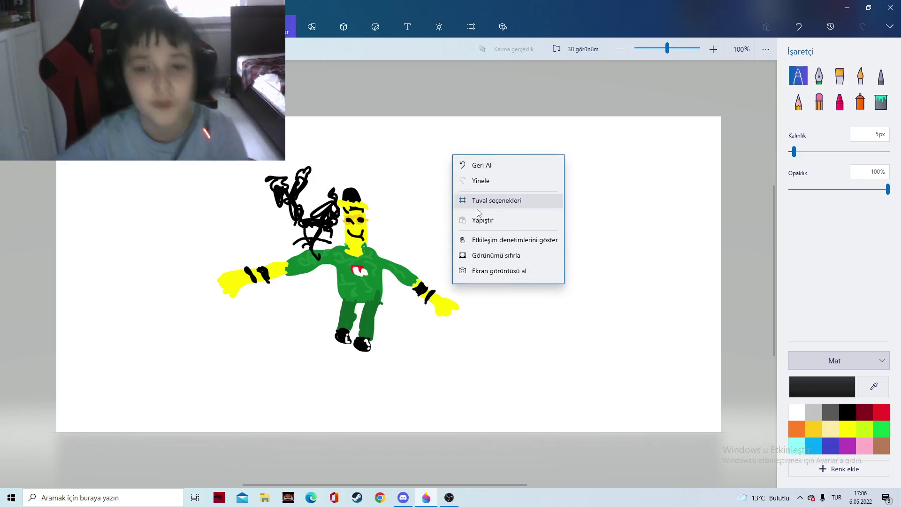
pyautogui.click(513, 278)
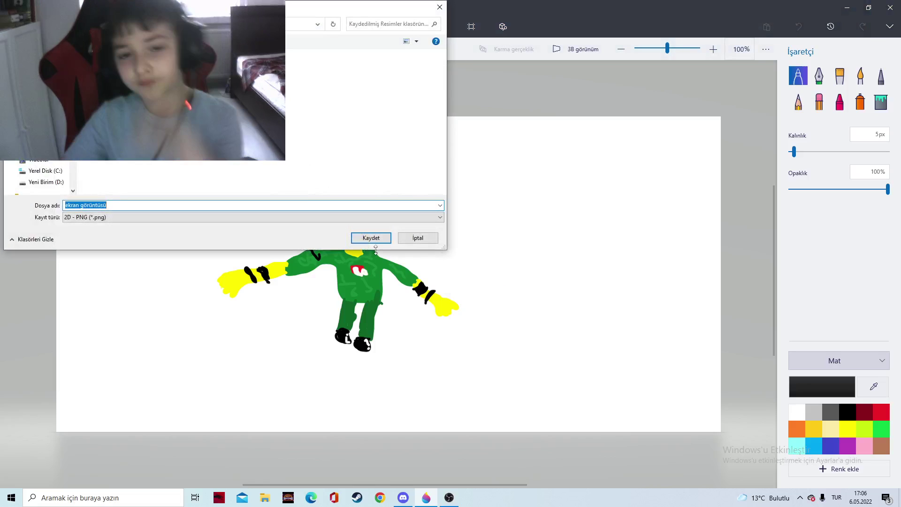
pyautogui.click(375, 238)
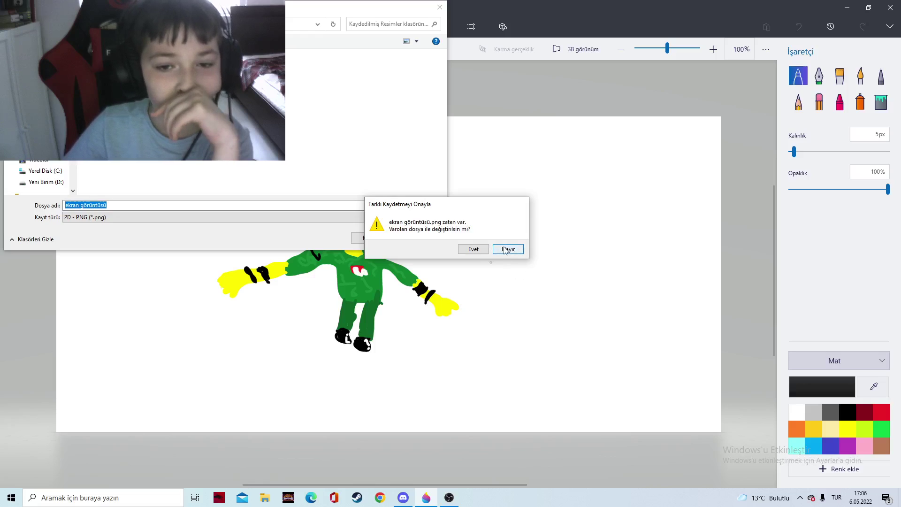
pyautogui.click(506, 249)
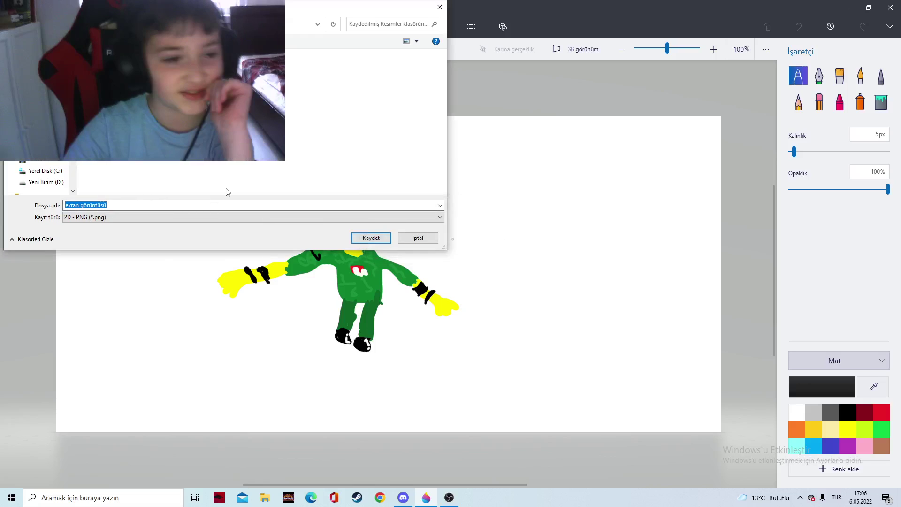
pyautogui.press('BackSpace')
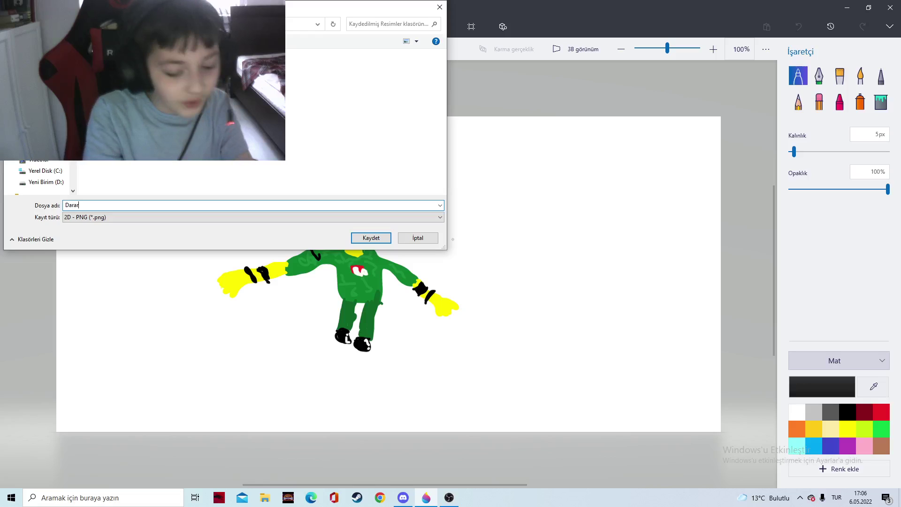
pyautogui.write('Darariadam')
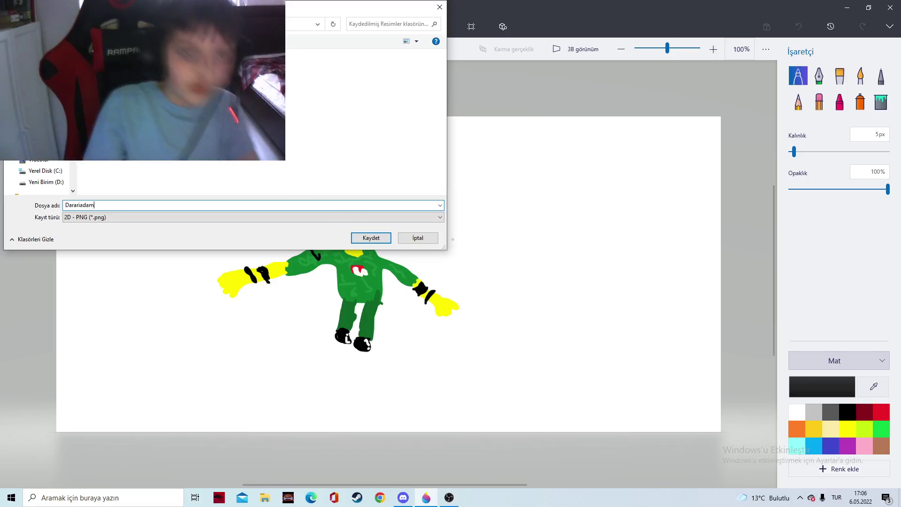
pyautogui.press('Return')
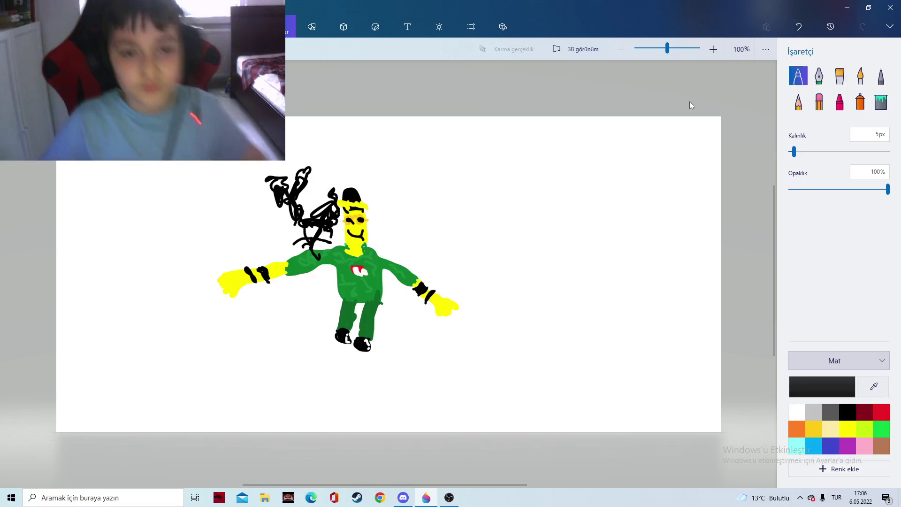
# Step: Close Paint 3D and return to the desktop
pyautogui.click(898, 3)
pyautogui.click(409, 267)
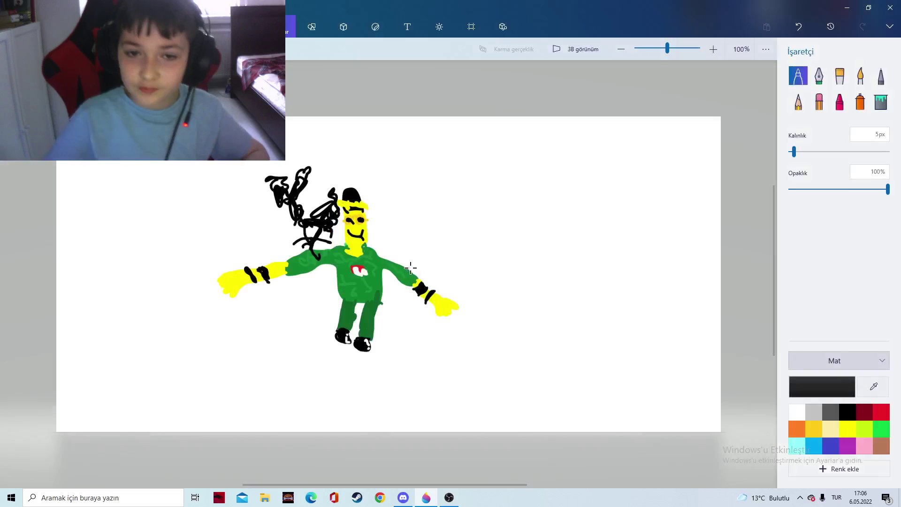
pyautogui.click(402, 274)
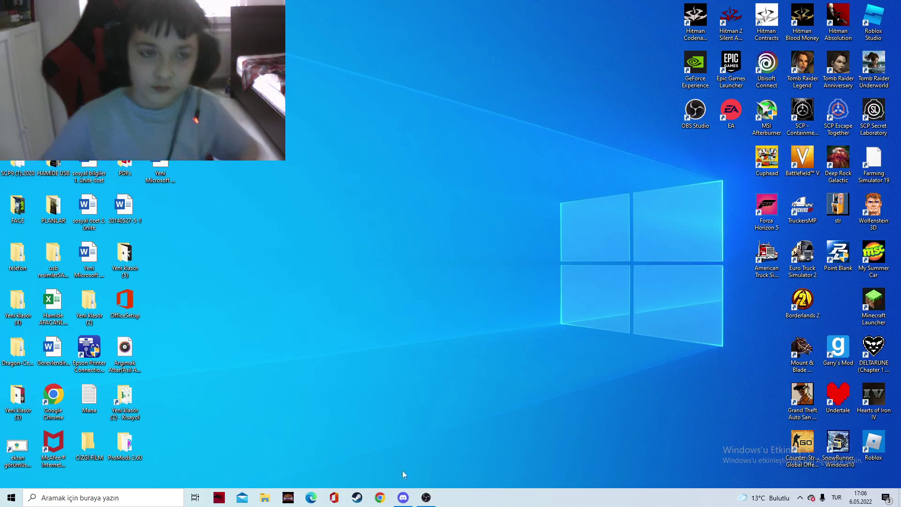
# Step: Switch to Discord and start creating a custom server meant for a club or community
pyautogui.click(403, 497)
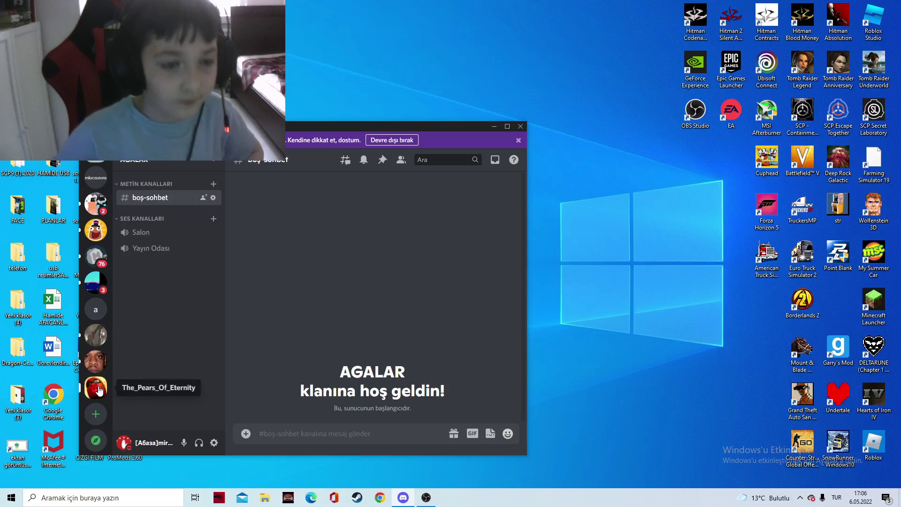
pyautogui.click(100, 411)
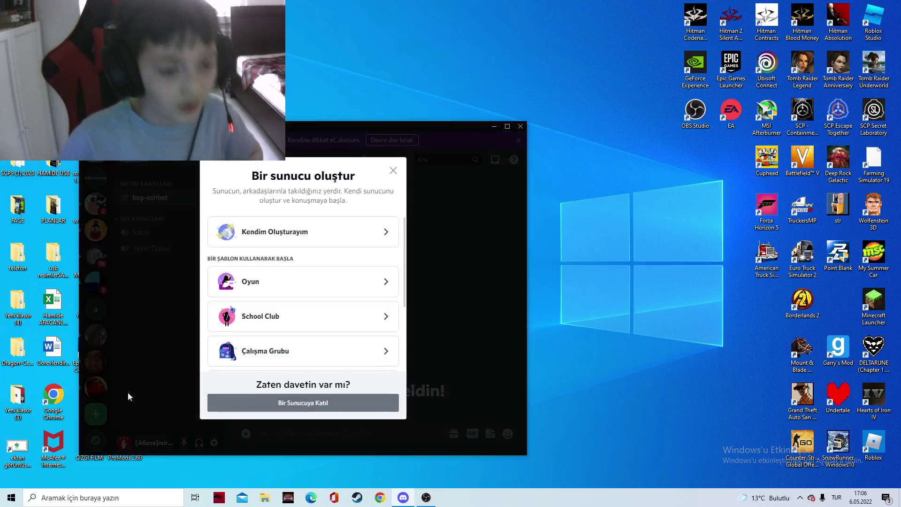
pyautogui.click(304, 243)
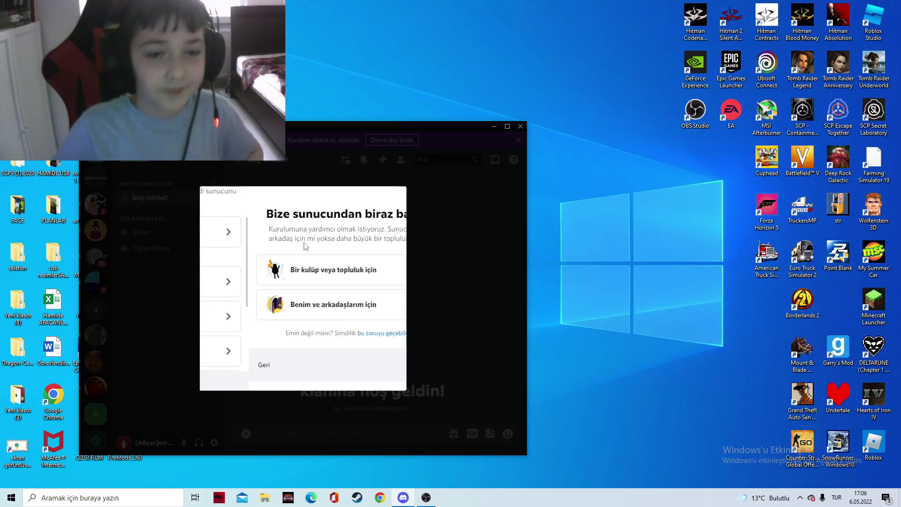
pyautogui.click(299, 271)
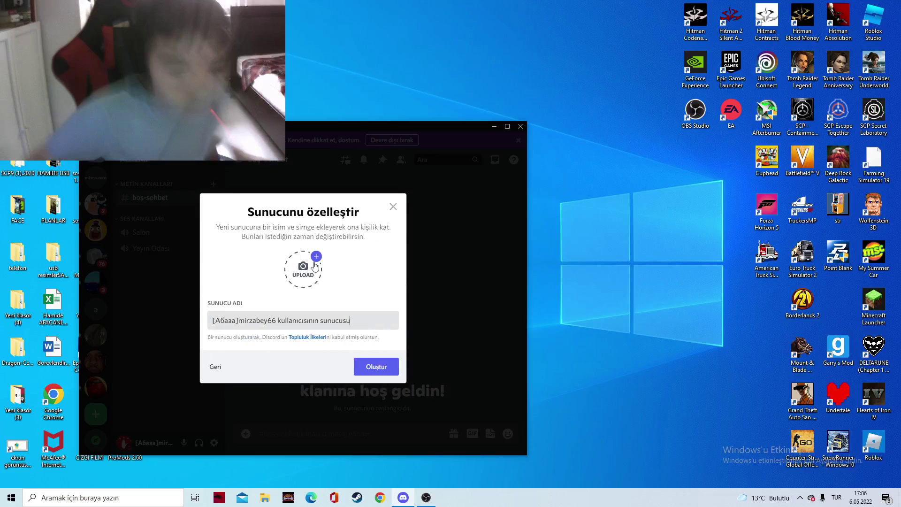
# Step: Upload the Darariadam image as the new server's icon
pyautogui.click(304, 271)
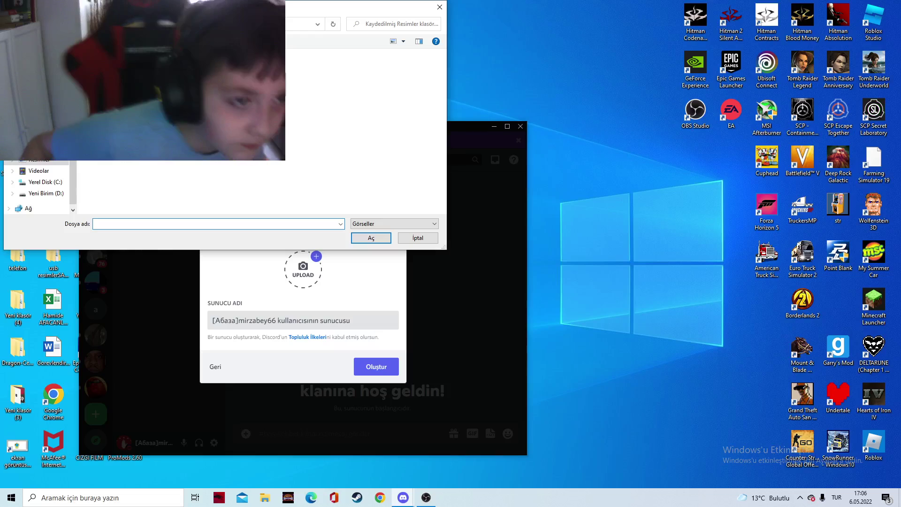
pyautogui.write('Darariadam')
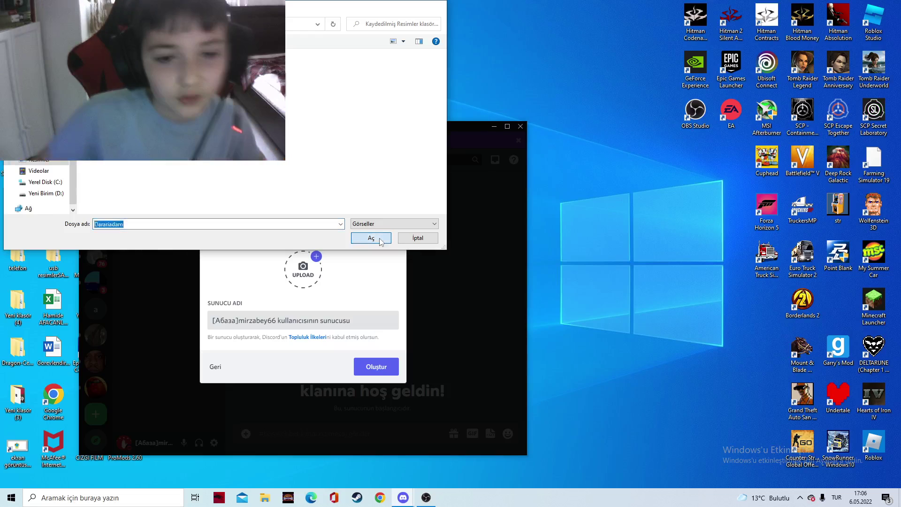
pyautogui.click(371, 238)
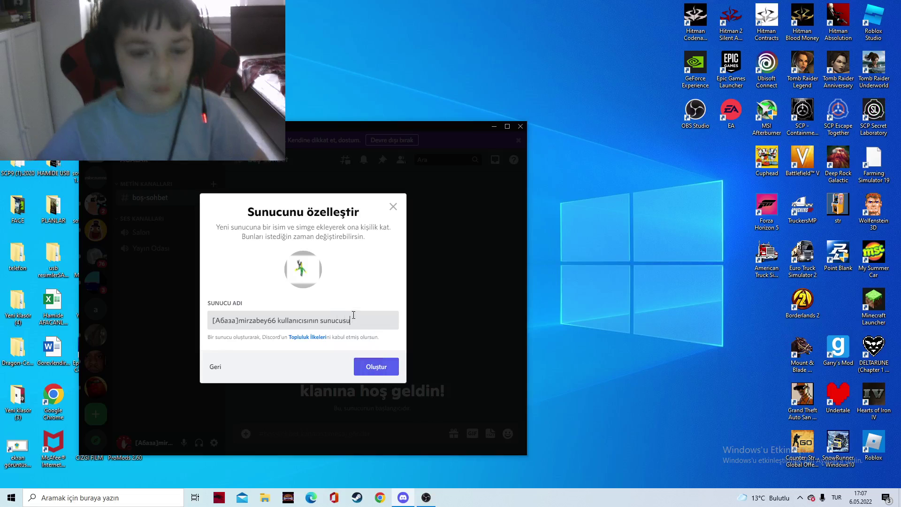
# Step: Replace the suggested server name with AGALAR YOUTUBE and create the server
pyautogui.press('BackSpace')
pyautogui.press('BackSpace')
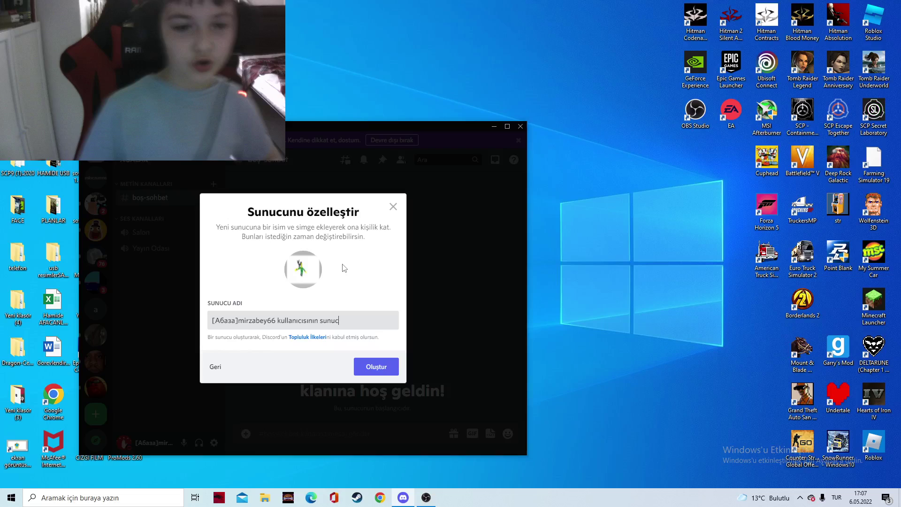
pyautogui.press('BackSpace')
pyautogui.press('BackSpace')
pyautogui.press('BackSpace')
pyautogui.press('BackSpace')
pyautogui.press('BackSpace')
pyautogui.press('BackSpace')
pyautogui.press('BackSpace')
pyautogui.press('BackSpace')
pyautogui.press('BackSpace')
pyautogui.press('BackSpace')
pyautogui.press('BackSpace')
pyautogui.press('BackSpace')
pyautogui.press('BackSpace')
pyautogui.press('BackSpace')
pyautogui.press('BackSpace')
pyautogui.press('BackSpace')
pyautogui.press('BackSpace')
pyautogui.press('BackSpace')
pyautogui.press('BackSpace')
pyautogui.press('BackSpace')
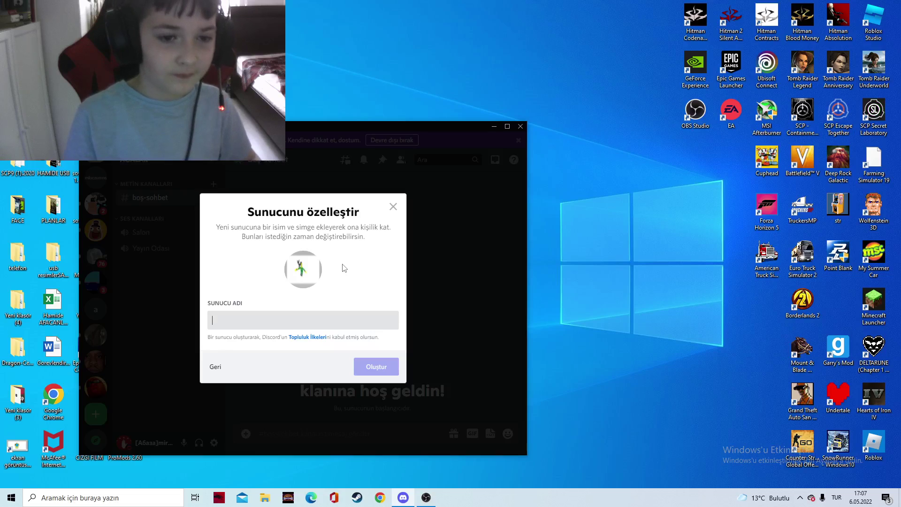
pyautogui.write('A')
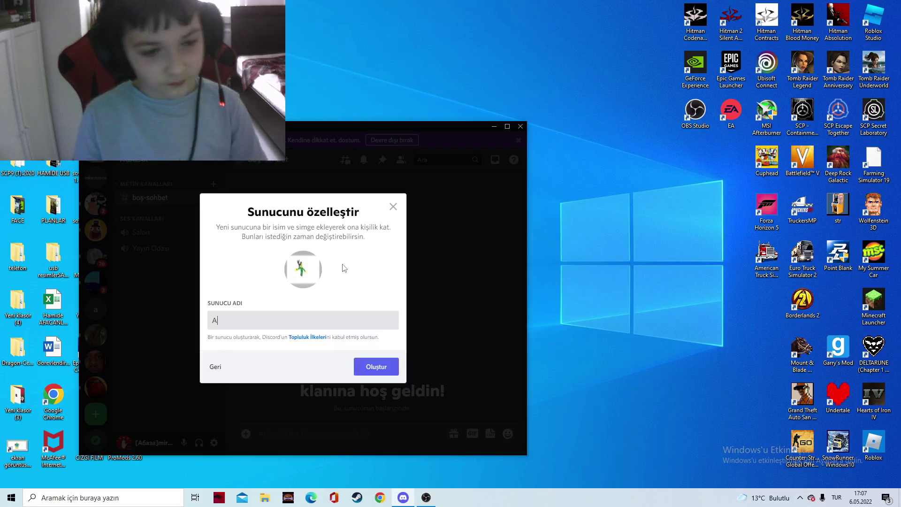
pyautogui.write('GALAR')
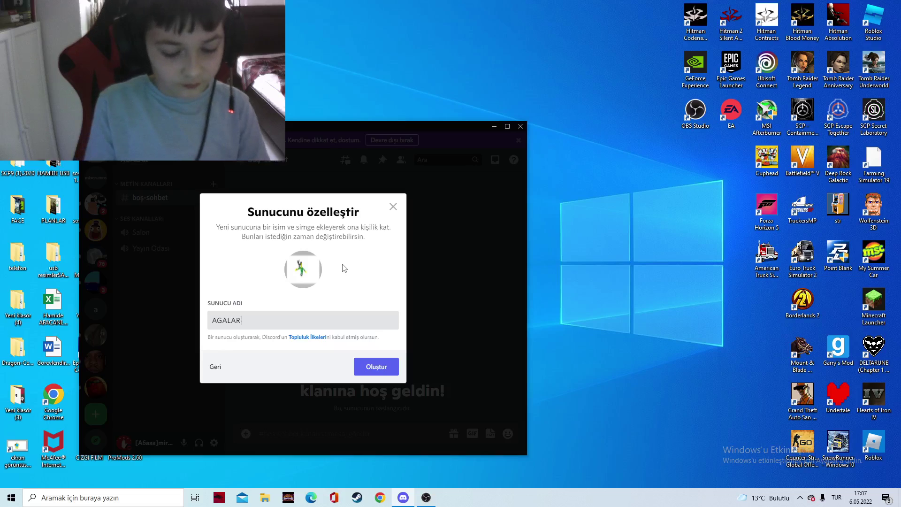
pyautogui.write(' O')
pyautogui.press('BackSpace')
pyautogui.press('BackSpace')
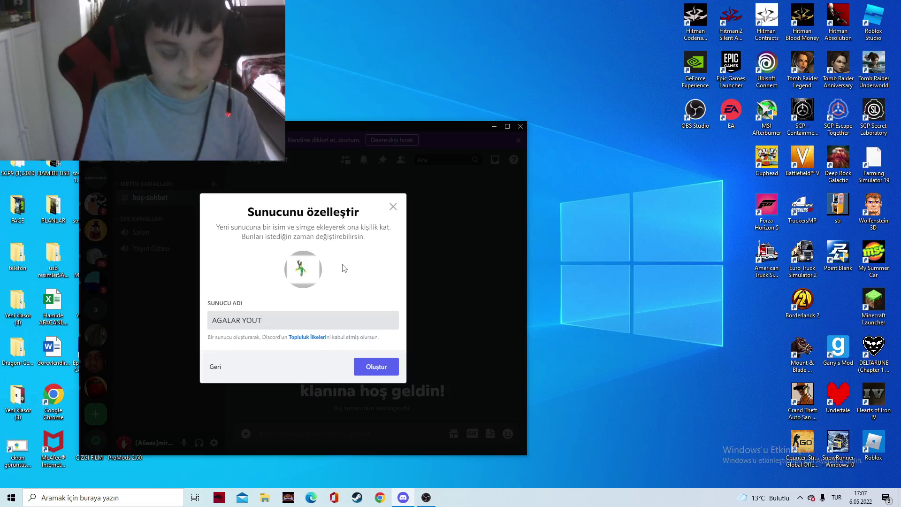
pyautogui.write('YOUTUBE')
pyautogui.click(362, 368)
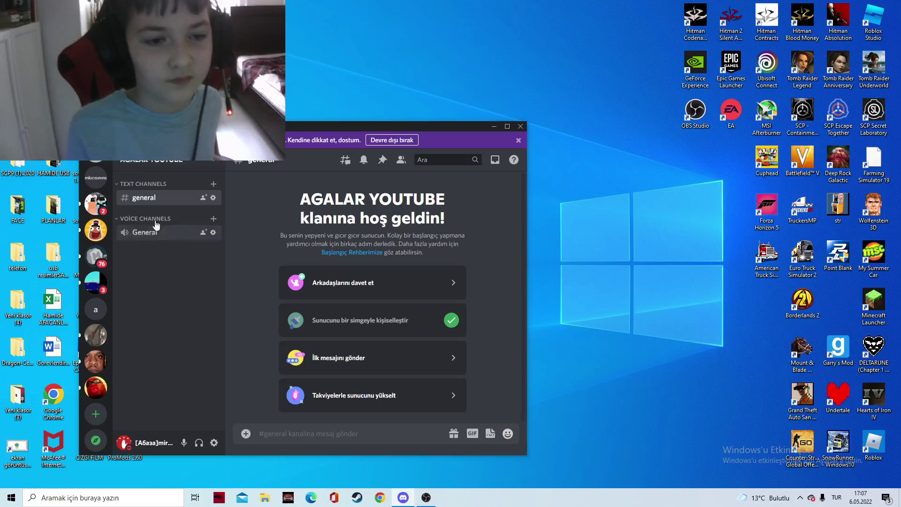
# Step: Open the new server's settings and look through the overview, emoji upload and roles options
pyautogui.click(155, 164)
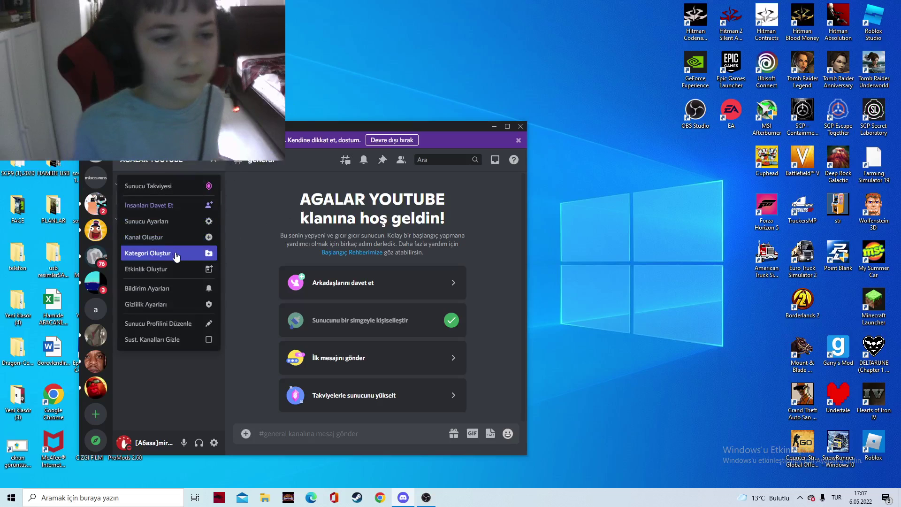
pyautogui.click(183, 221)
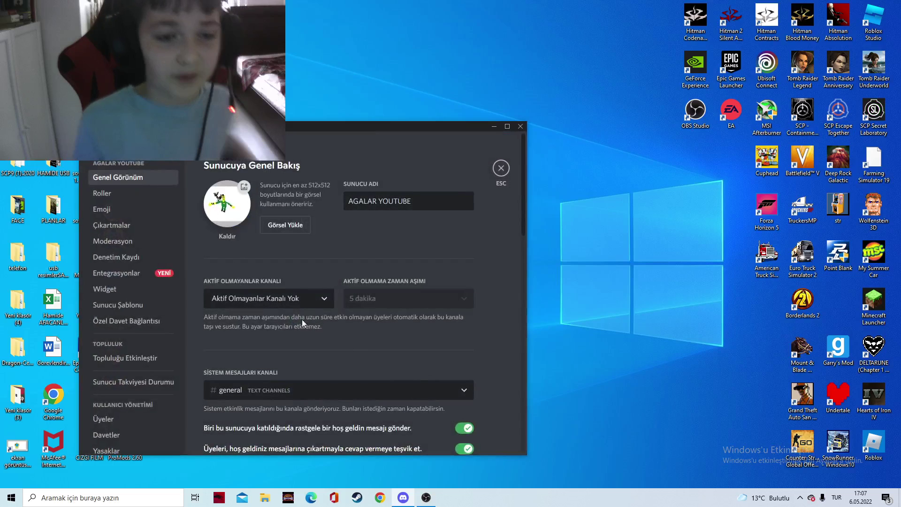
pyautogui.scroll(-1, 288, 309)
pyautogui.scroll(-3, 291, 294)
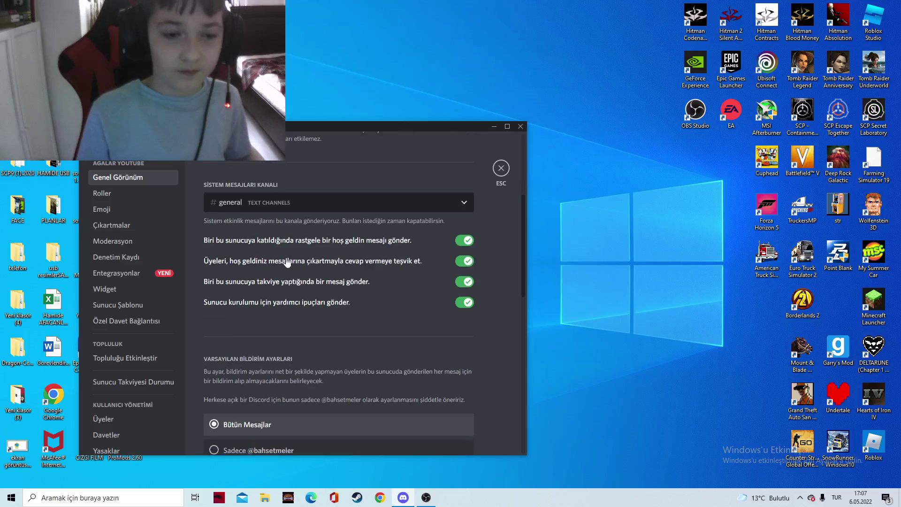
pyautogui.click(102, 194)
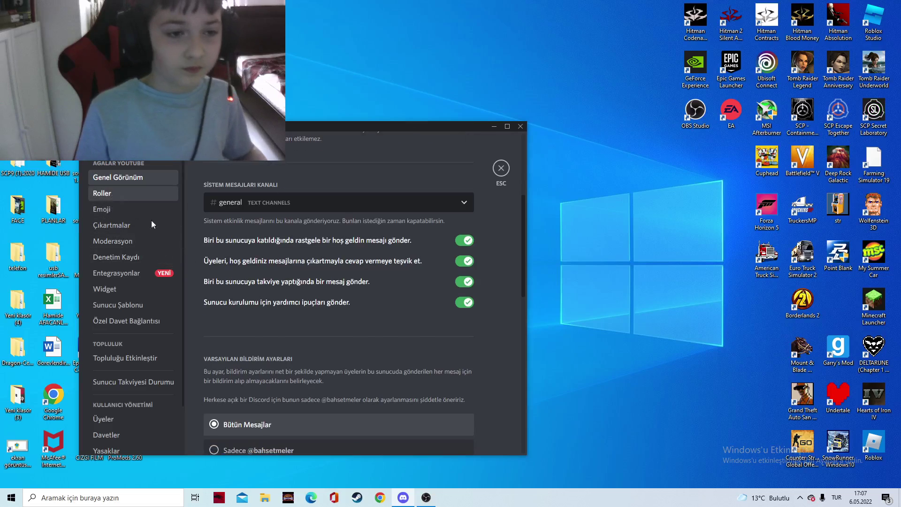
pyautogui.click(144, 211)
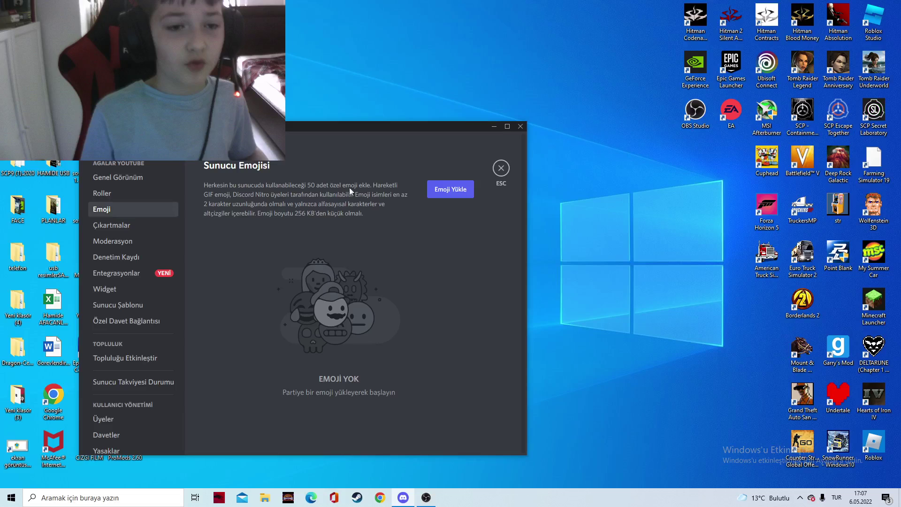
pyautogui.click(451, 190)
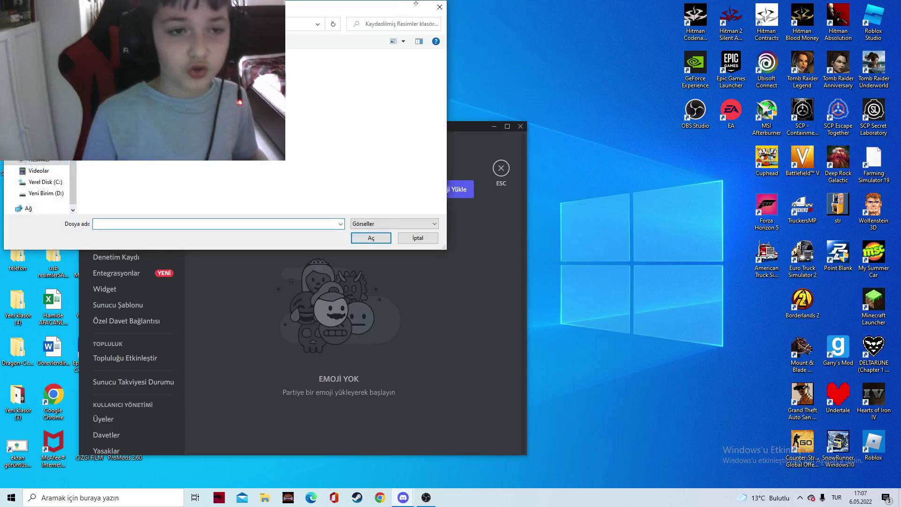
pyautogui.click(439, 6)
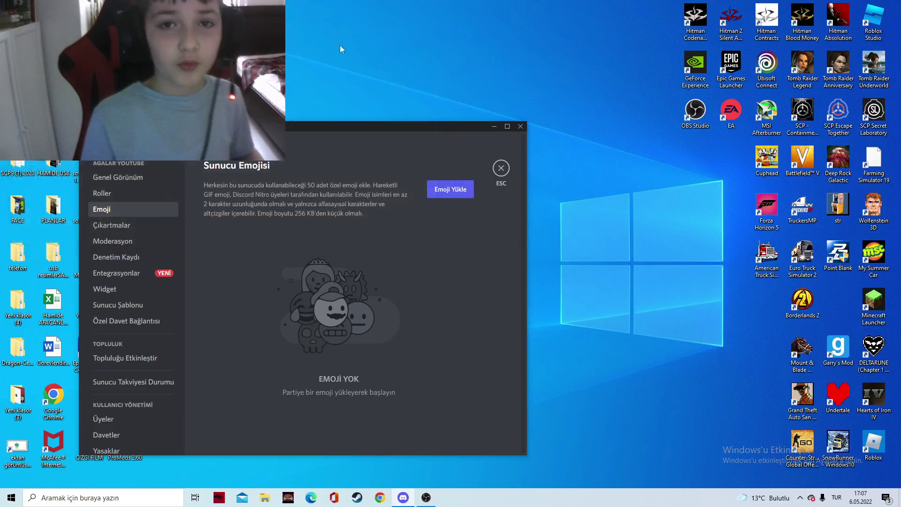
pyautogui.click(141, 196)
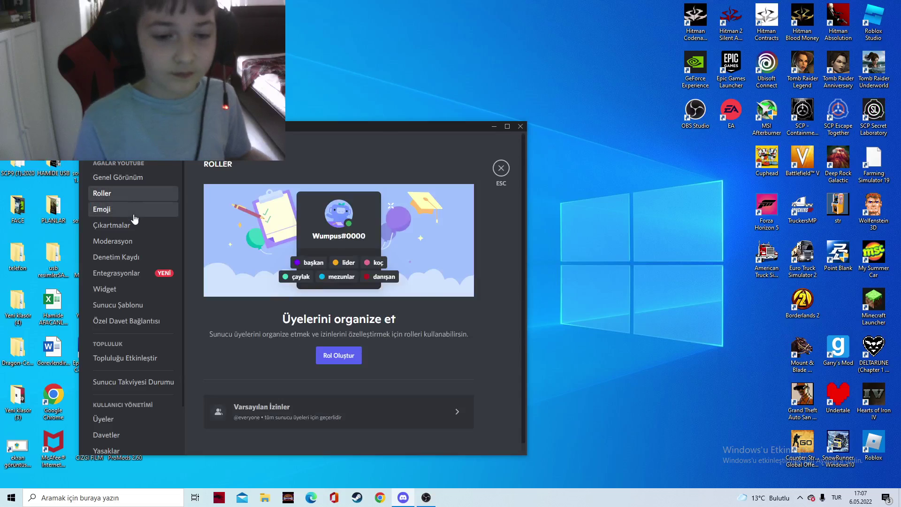
pyautogui.click(132, 213)
pyautogui.click(130, 226)
# Step: Create a new server role and give it the bright yellow role colour
pyautogui.click(133, 193)
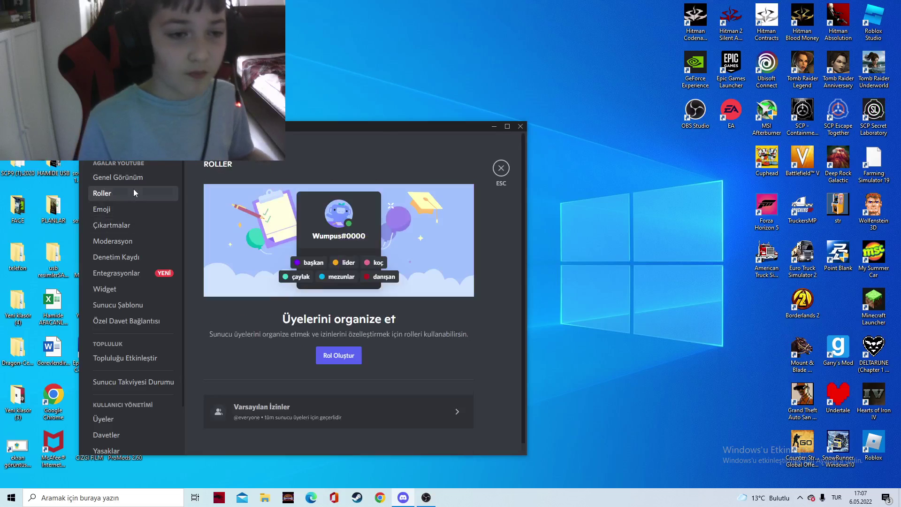
pyautogui.scroll(-1, 315, 319)
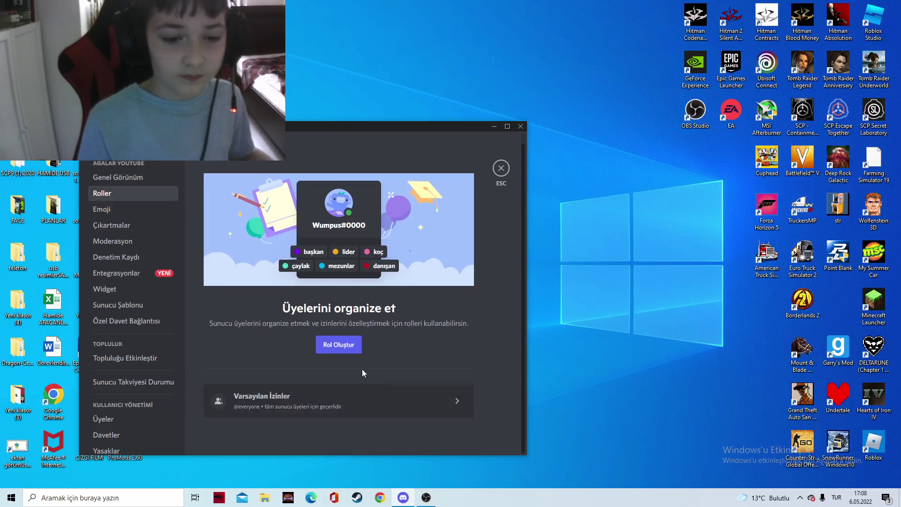
pyautogui.click(341, 344)
pyautogui.scroll(-2, 349, 295)
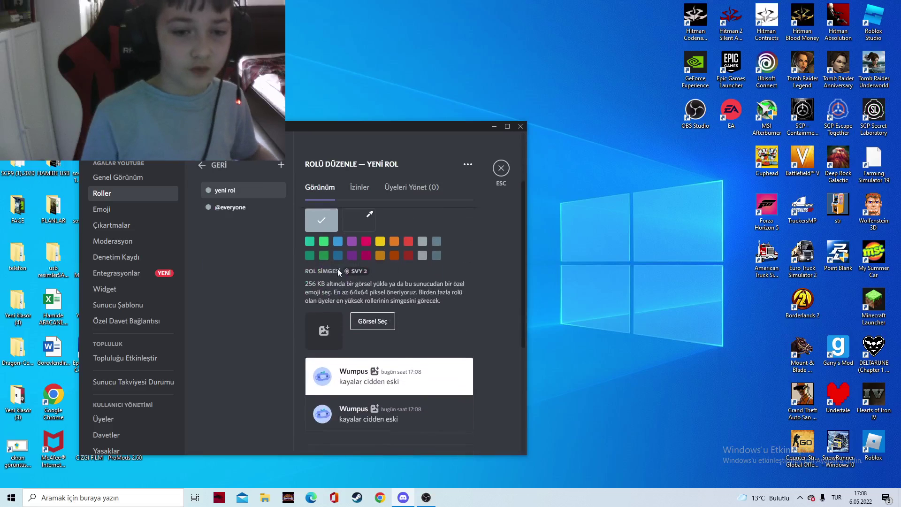
pyautogui.scroll(2, 337, 271)
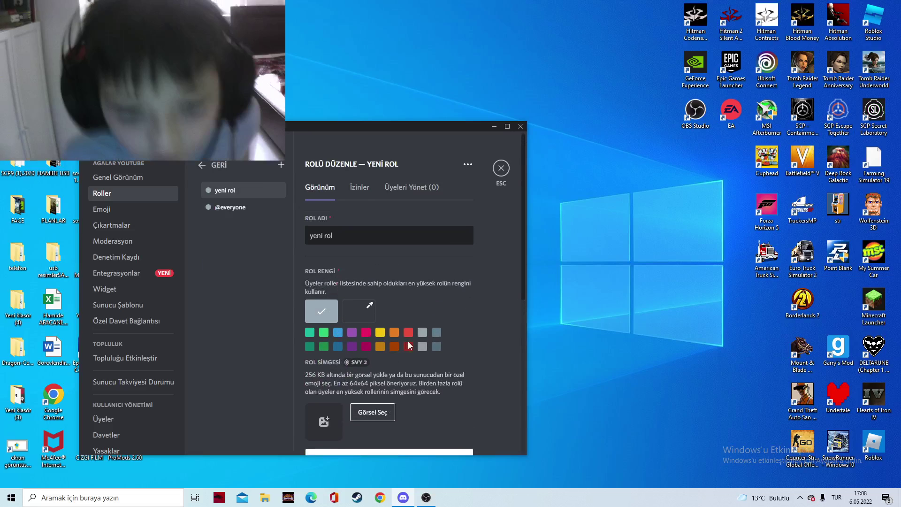
pyautogui.click(380, 332)
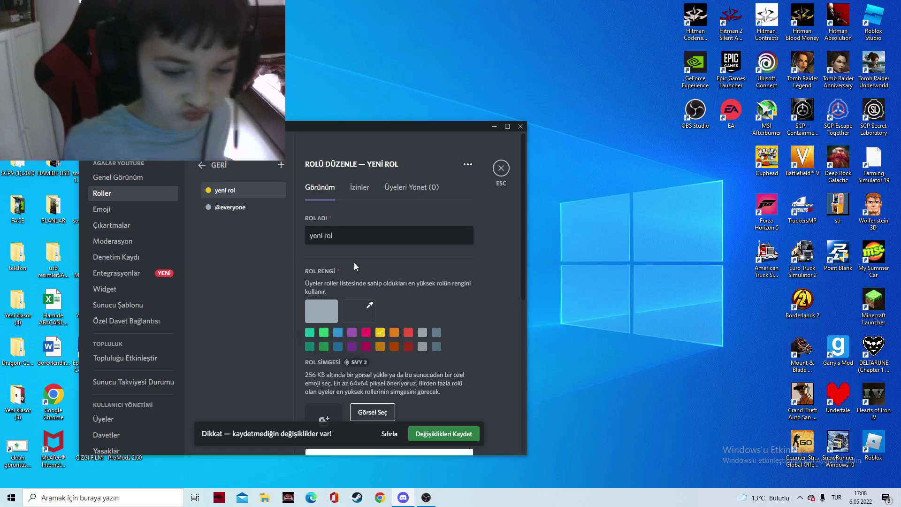
# Step: Rename the yellow role as Darariadam and try to save the role changes
pyautogui.click(362, 230)
pyautogui.press('BackSpace')
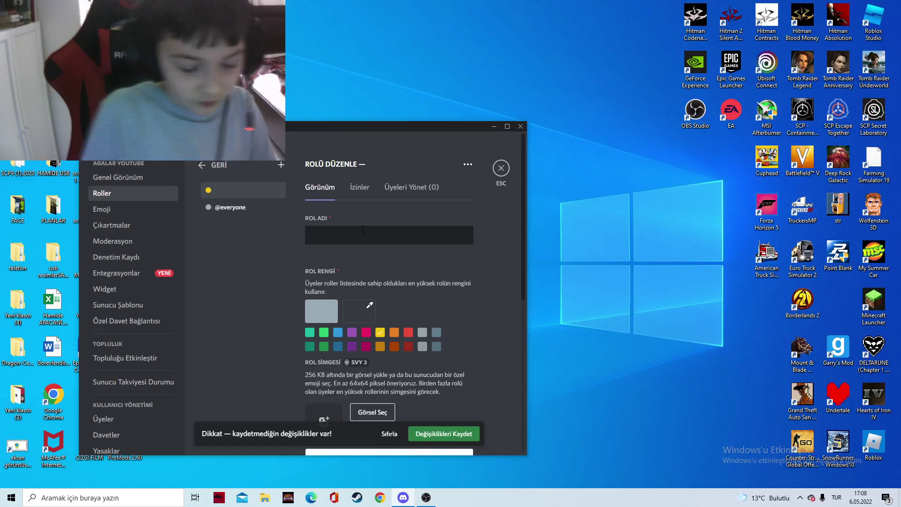
pyautogui.write('Dar')
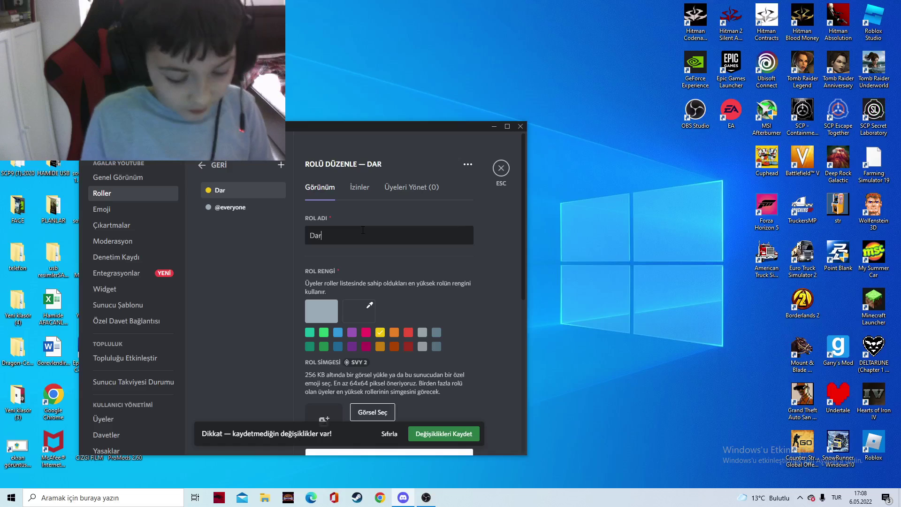
pyautogui.write('ariadam')
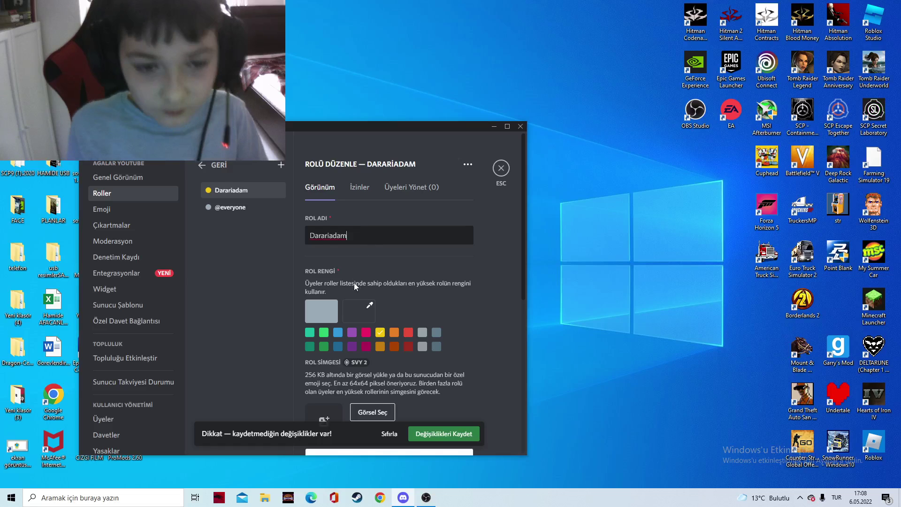
pyautogui.scroll(-2, 354, 282)
pyautogui.scroll(2, 378, 317)
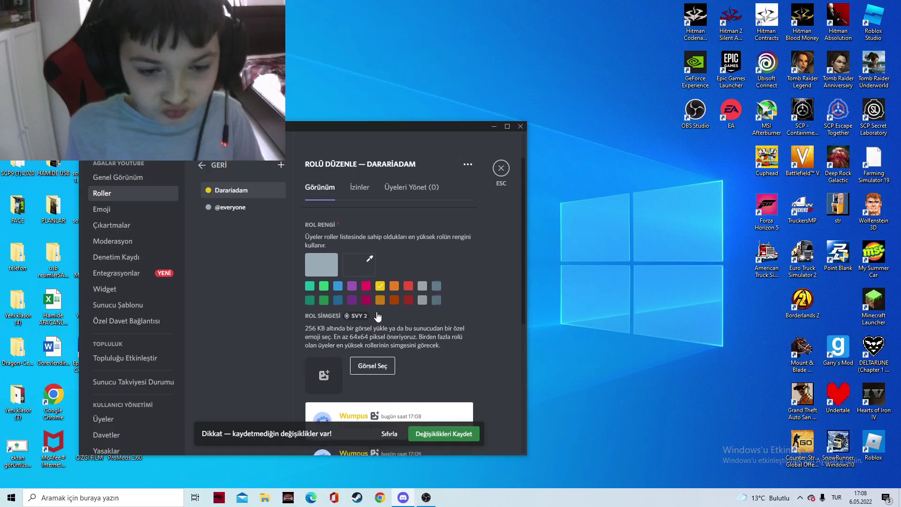
pyautogui.scroll(-1, 384, 305)
pyautogui.scroll(1, 384, 304)
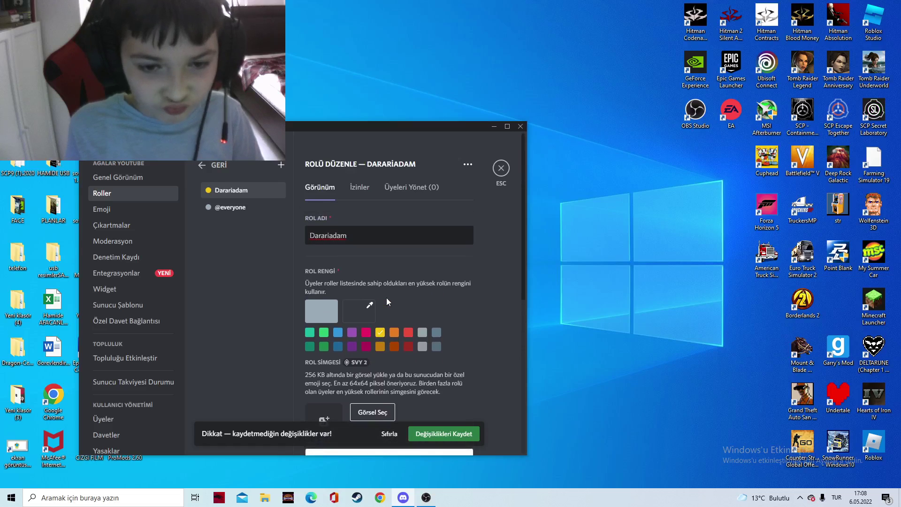
pyautogui.click(436, 441)
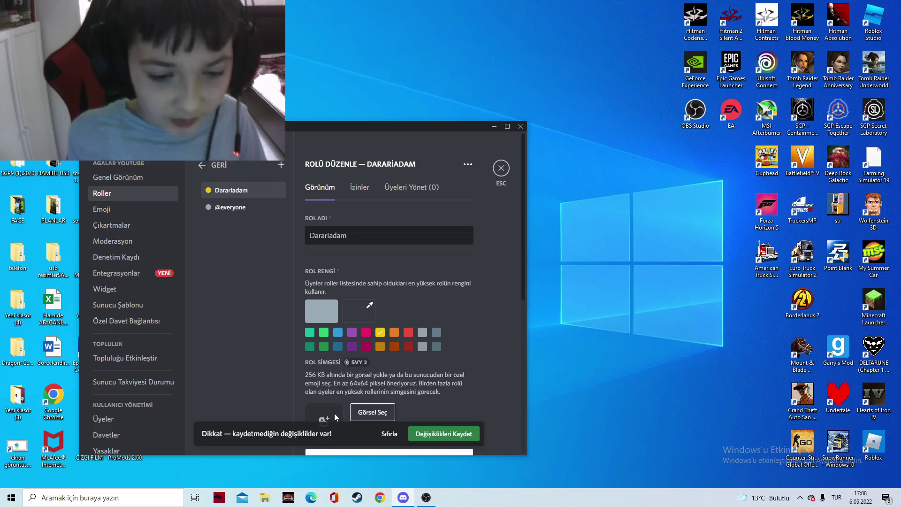
pyautogui.scroll(-3, 350, 358)
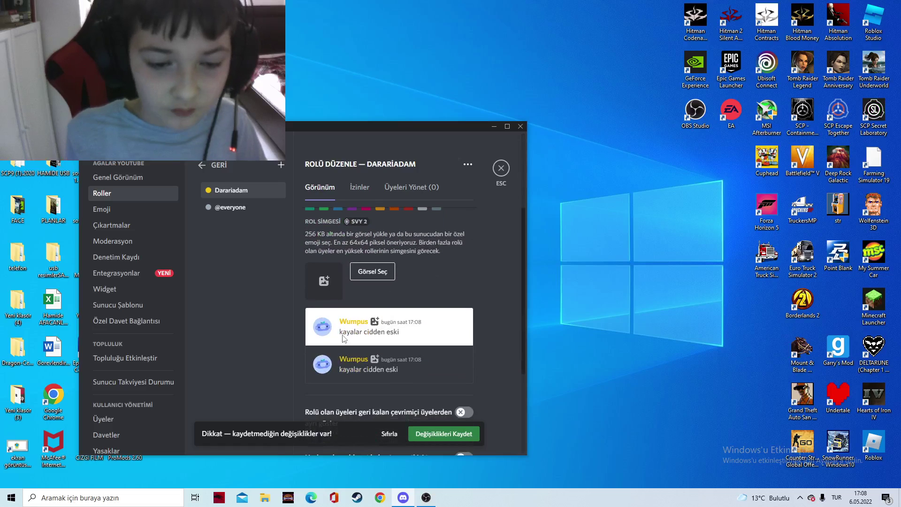
pyautogui.scroll(-2, 379, 365)
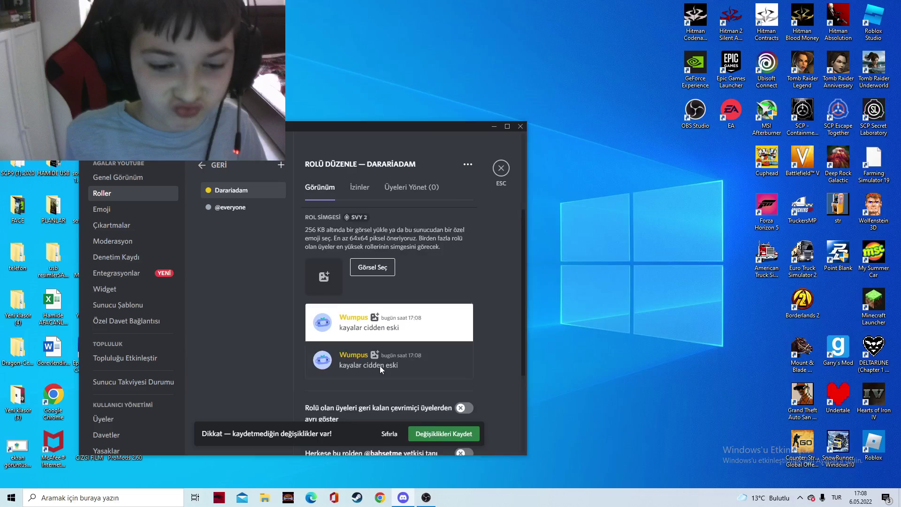
pyautogui.scroll(5, 416, 336)
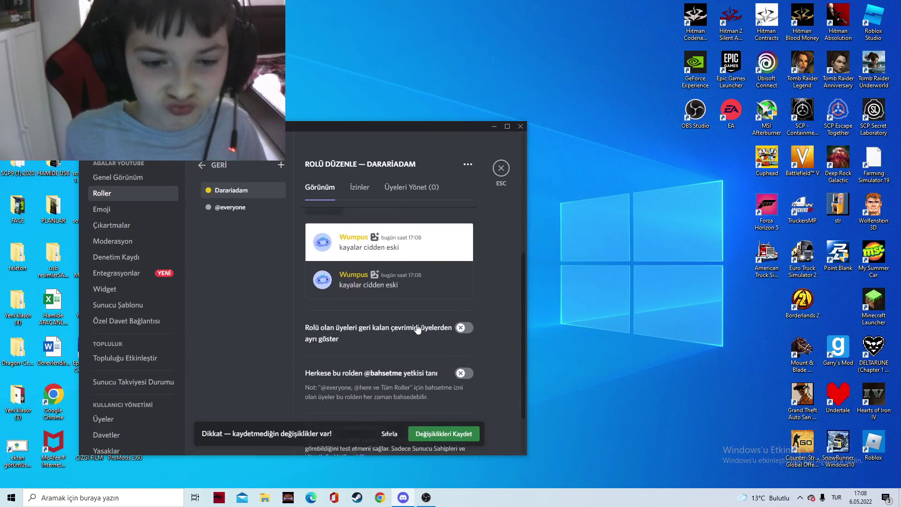
pyautogui.click(235, 207)
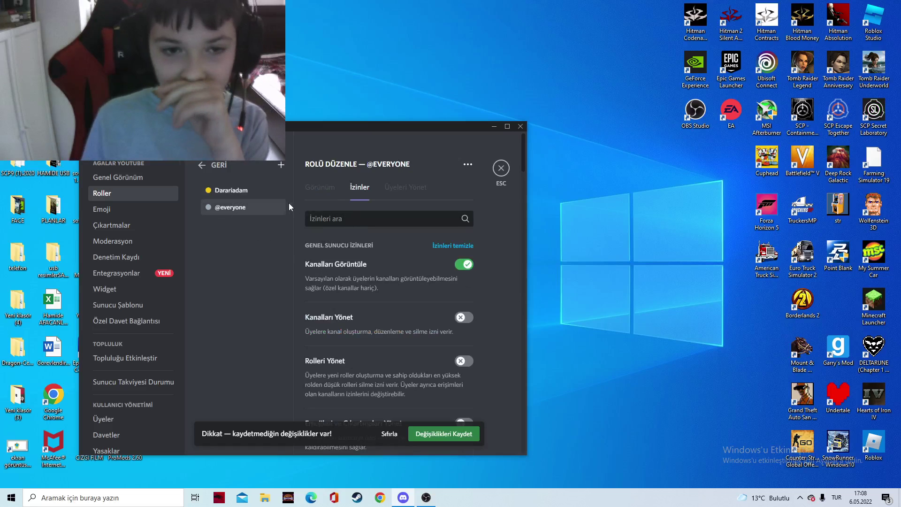
pyautogui.click(246, 191)
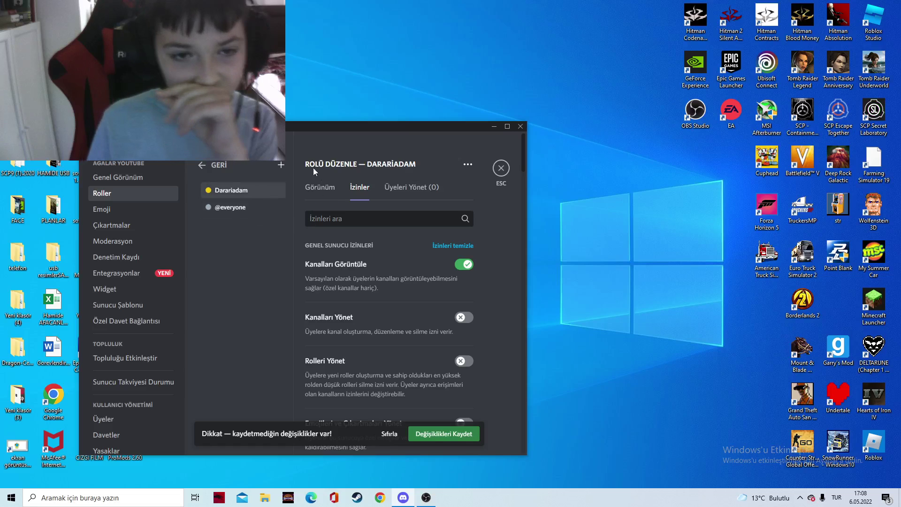
pyautogui.click(281, 164)
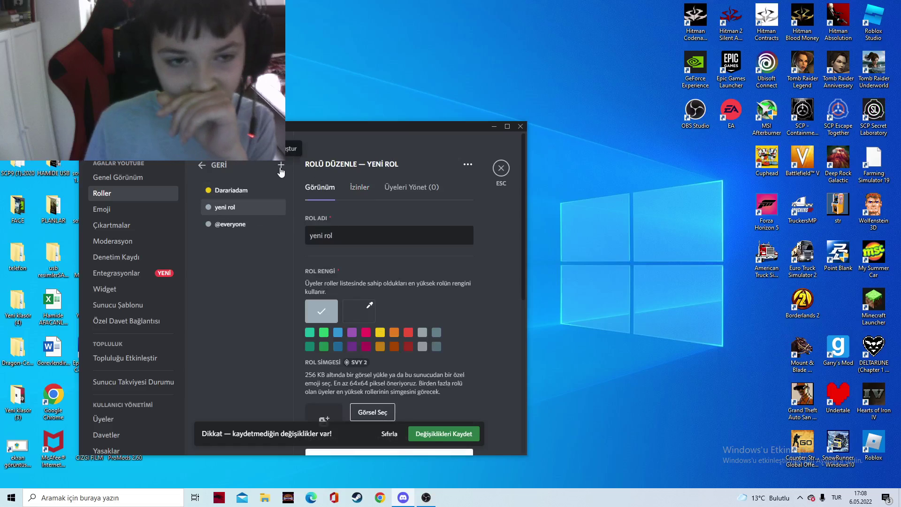
pyautogui.click(261, 225)
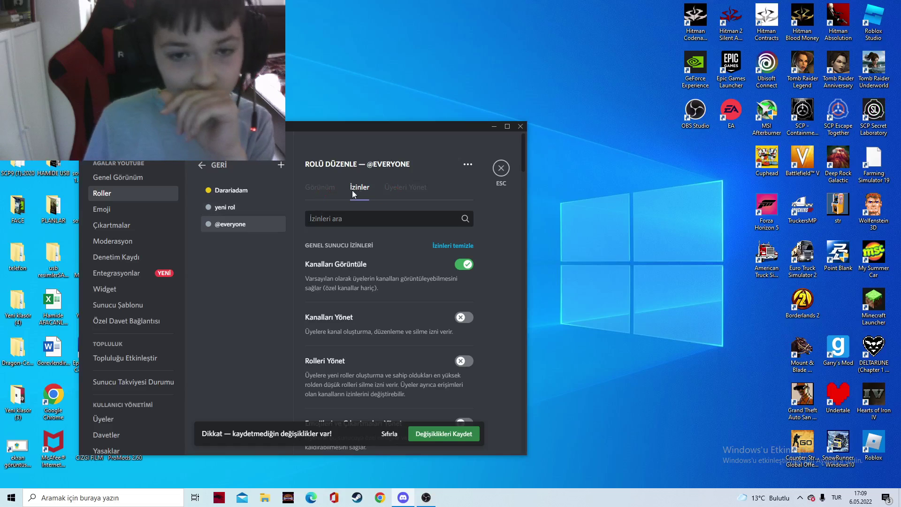
pyautogui.click(236, 206)
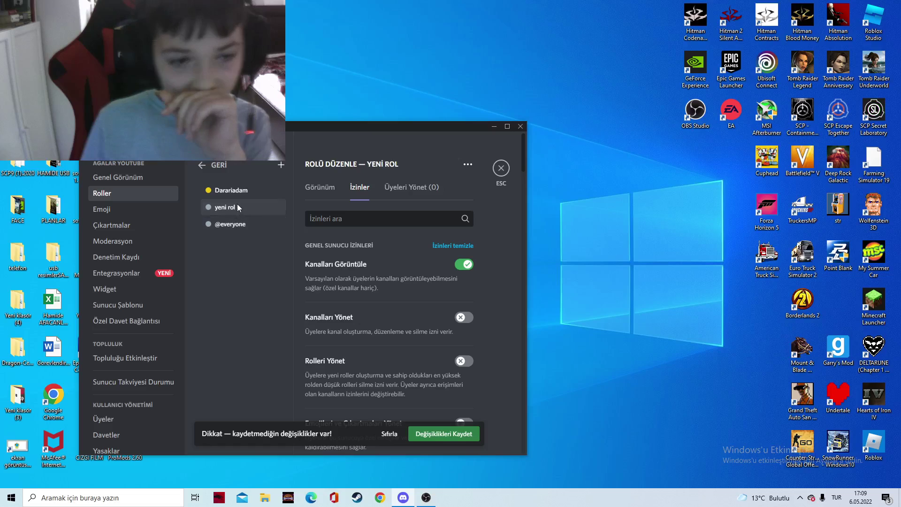
pyautogui.click(364, 216)
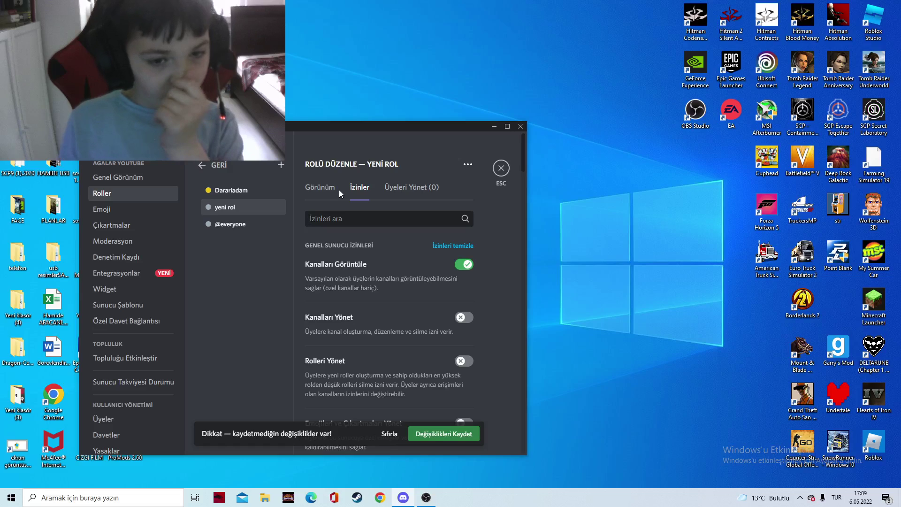
pyautogui.click(269, 191)
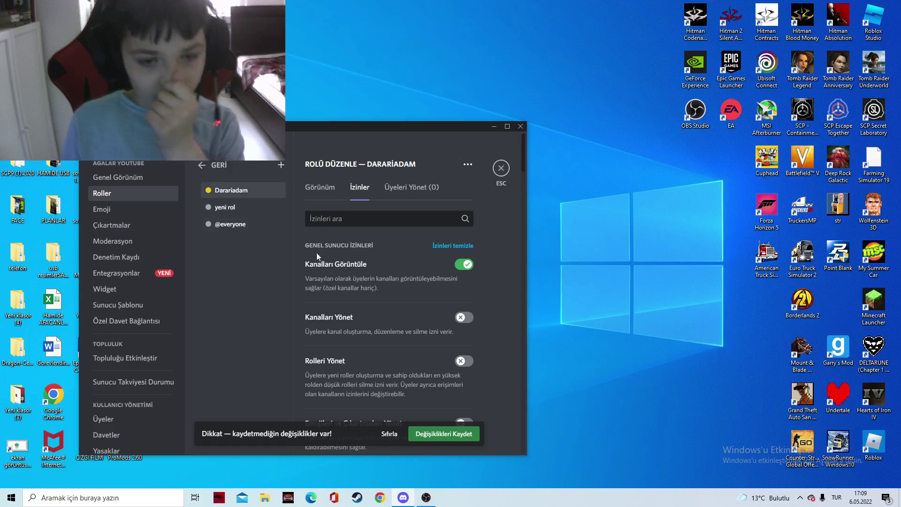
# Step: Grant the Darariadam role the general server permissions Kanalları Yönet, Rolleri Yönet, Emojileri ve Çıkartmaları Yönet, Denetim Kaydını Görüntüle and Sunucuyu Yönet
pyautogui.click(462, 318)
pyautogui.click(465, 361)
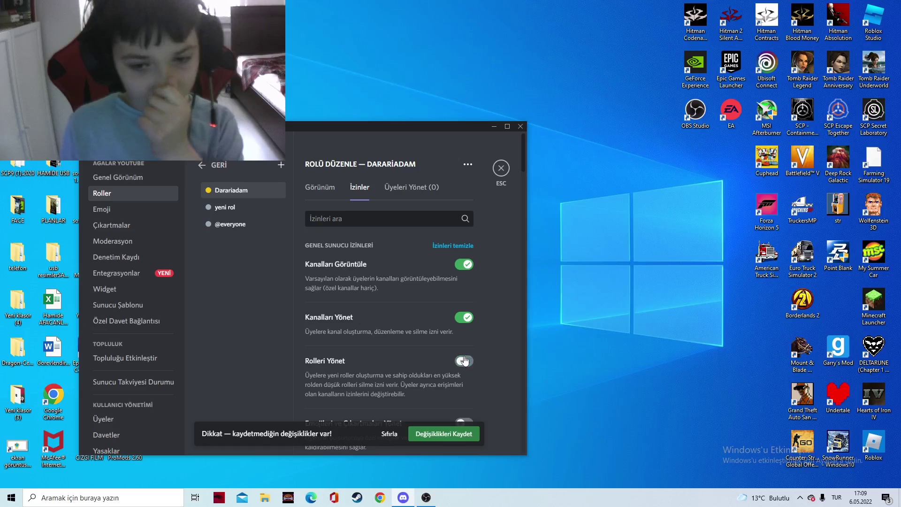
pyautogui.click(464, 359)
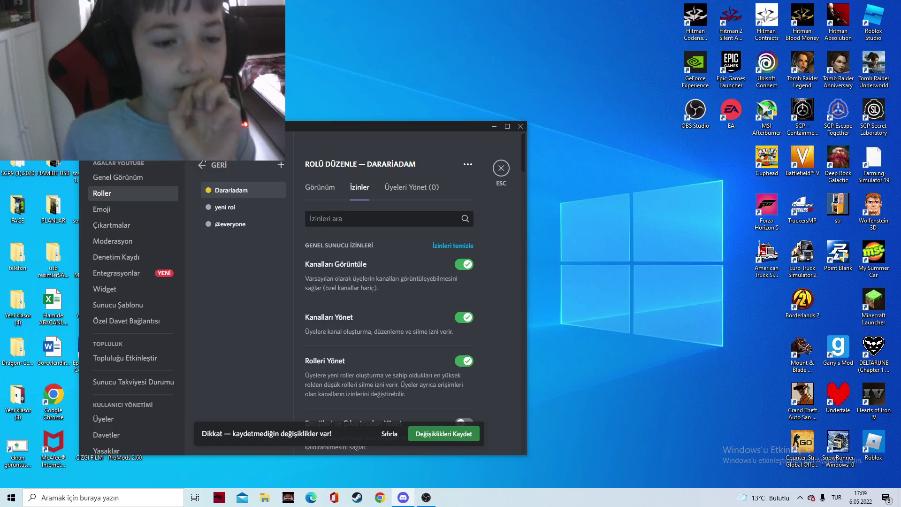
pyautogui.scroll(-3, 375, 295)
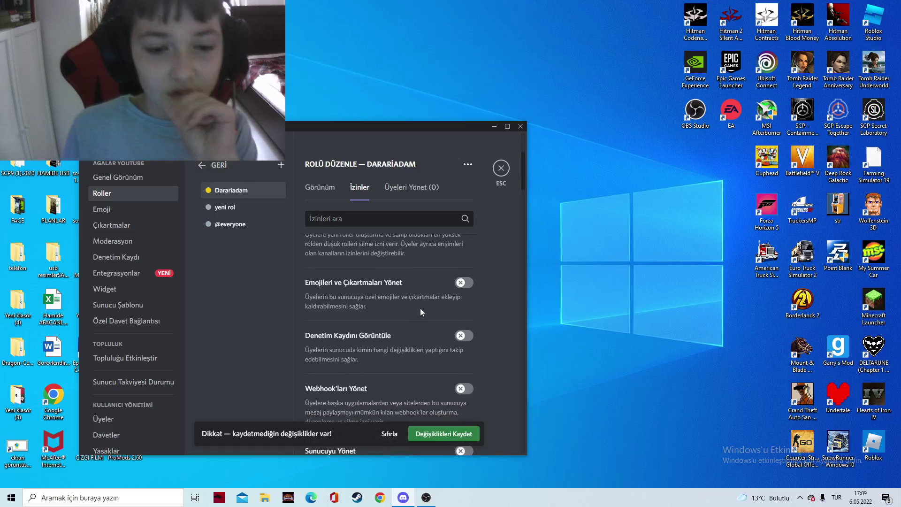
pyautogui.click(467, 284)
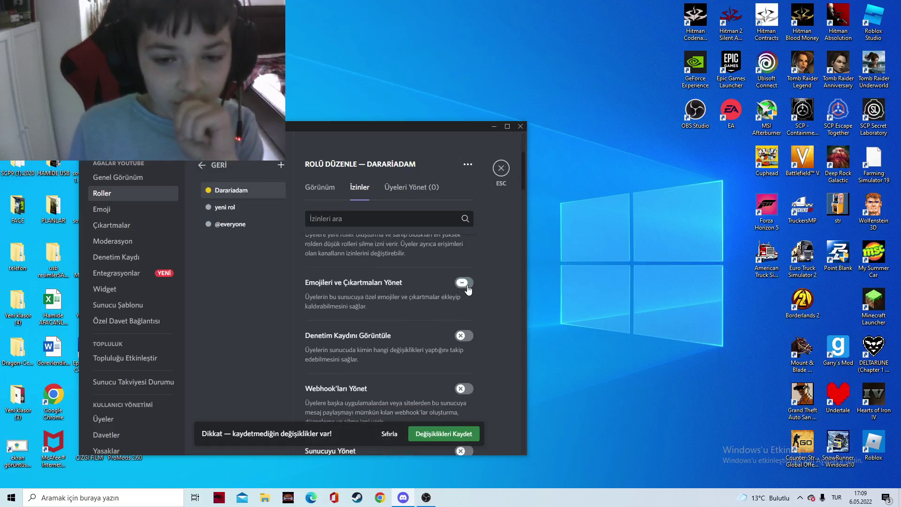
pyautogui.click(464, 334)
pyautogui.scroll(-2, 462, 335)
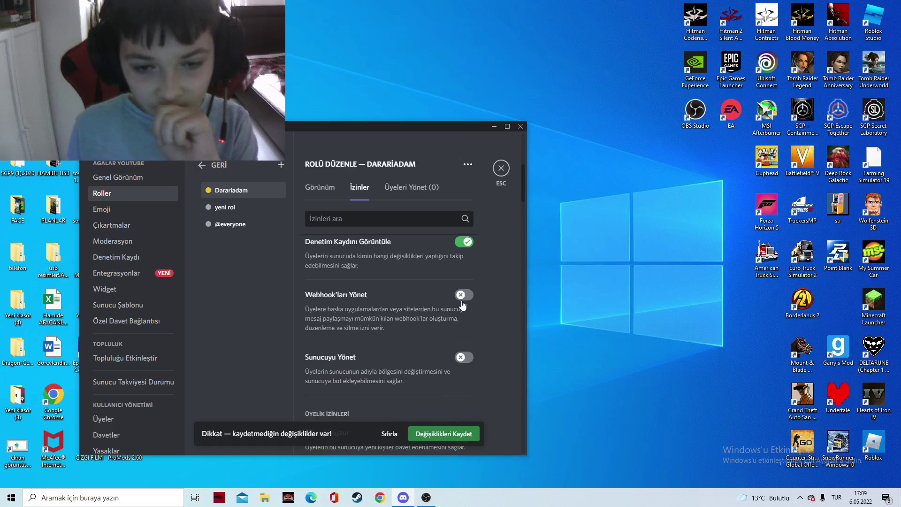
pyautogui.scroll(-2, 457, 348)
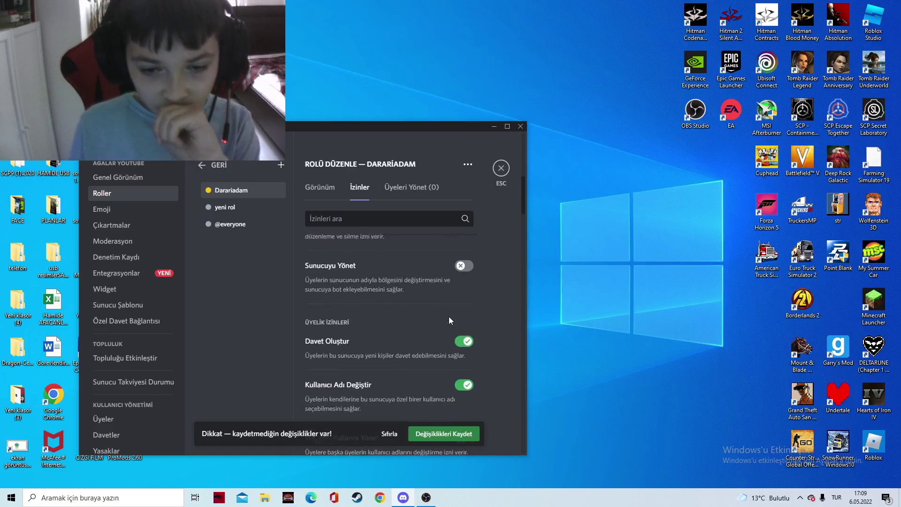
pyautogui.click(465, 263)
# Step: Grant the Darariadam role the membership permissions Kullanıcı Adlarını Yönet, Üyeleri At, Üyeleri Engelle and Üyelere Zamanaşımı Uygula
pyautogui.scroll(-3, 425, 299)
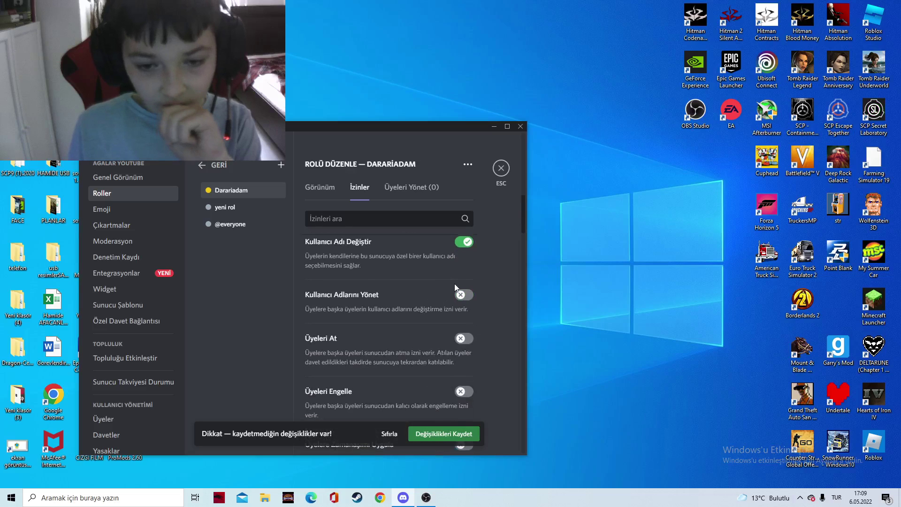
pyautogui.click(464, 295)
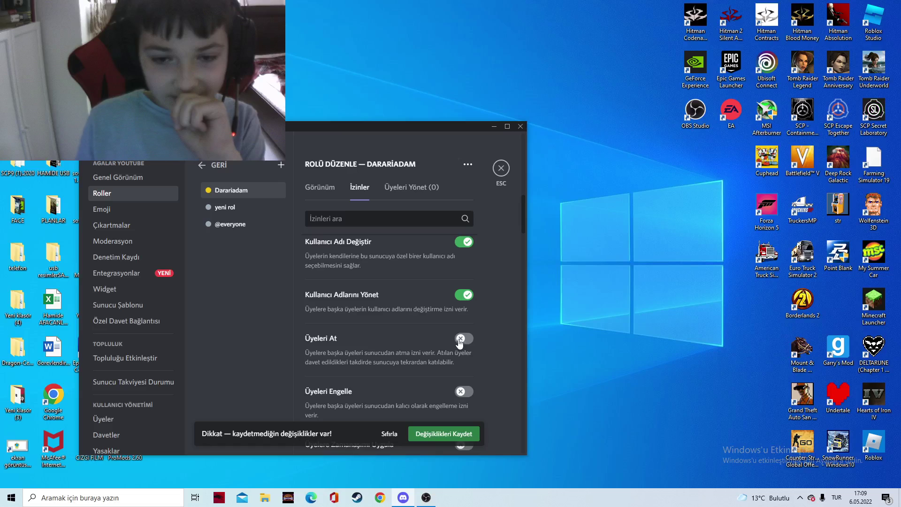
pyautogui.click(462, 338)
pyautogui.click(463, 391)
pyautogui.scroll(-2, 468, 388)
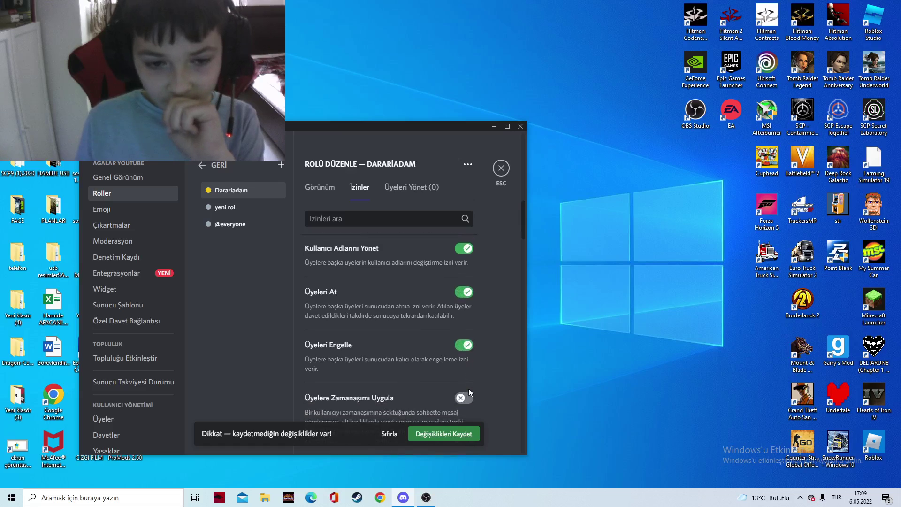
pyautogui.click(463, 350)
pyautogui.scroll(-3, 456, 356)
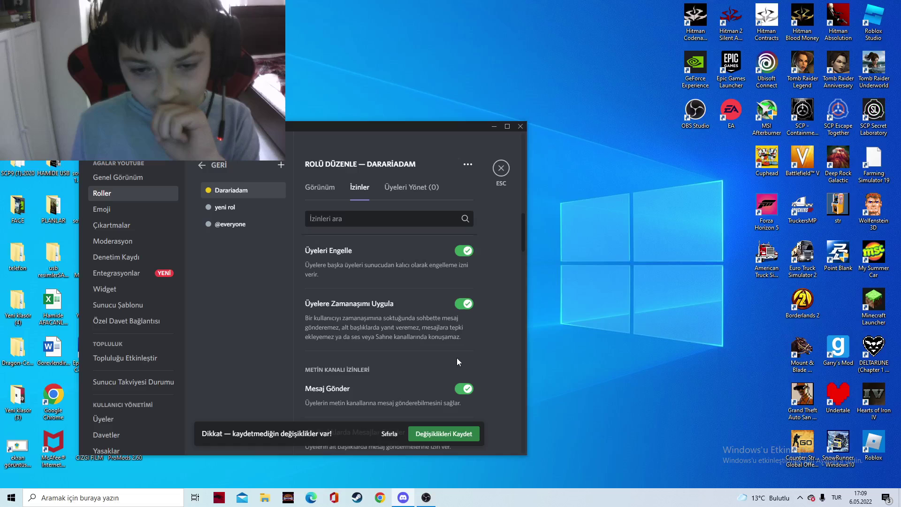
# Step: Review the permissions granted to the Darariadam role
pyautogui.scroll(-9, 455, 358)
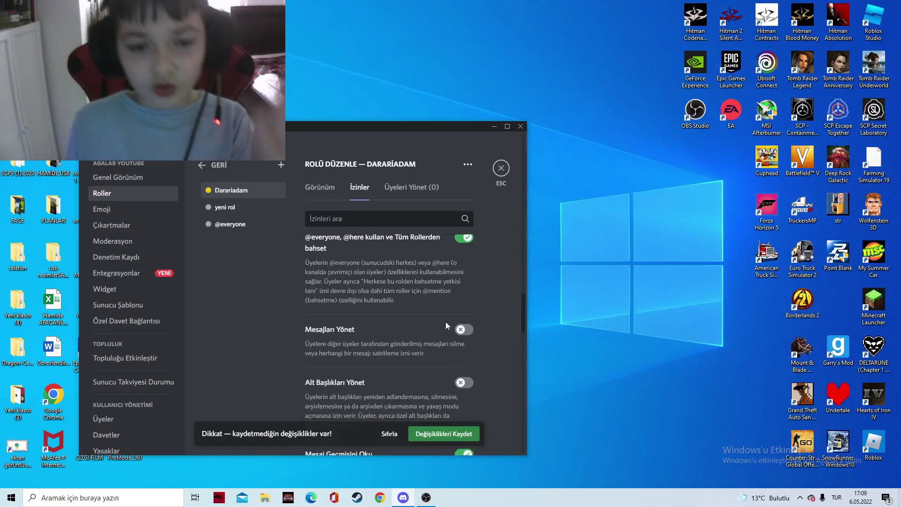
pyautogui.scroll(15, 440, 309)
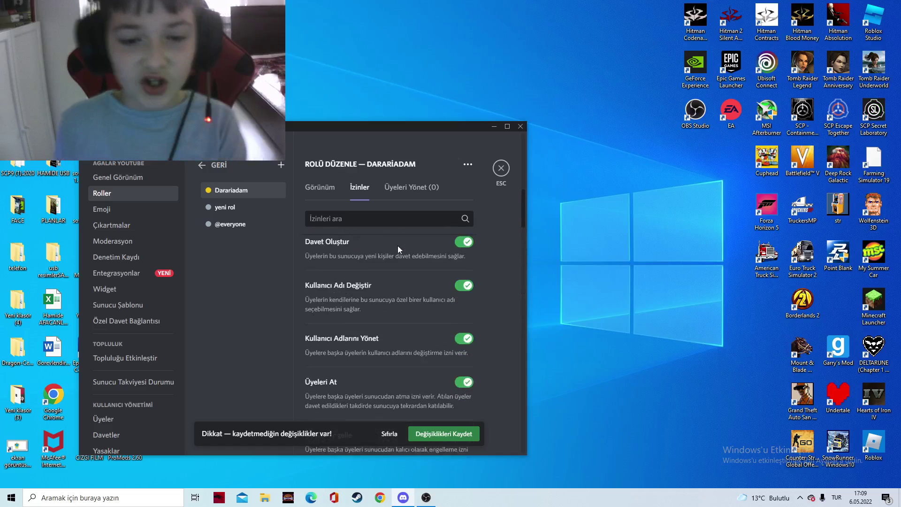
pyautogui.scroll(6, 339, 385)
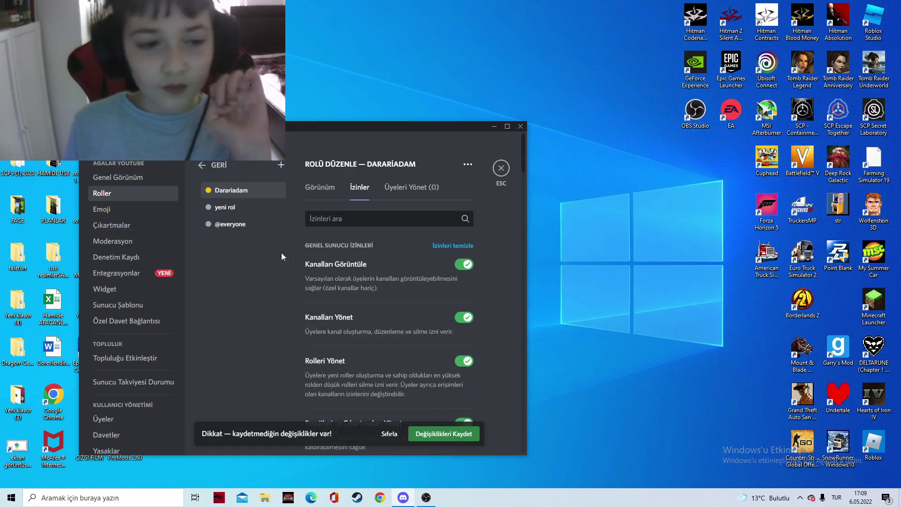
# Step: Open the yeni rol role and examine its general server and membership permissions
pyautogui.click(241, 207)
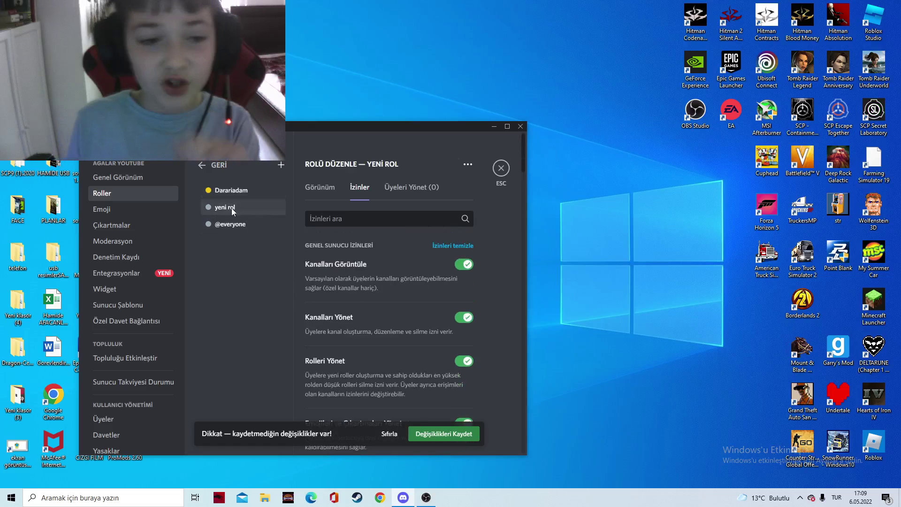
pyautogui.click(333, 216)
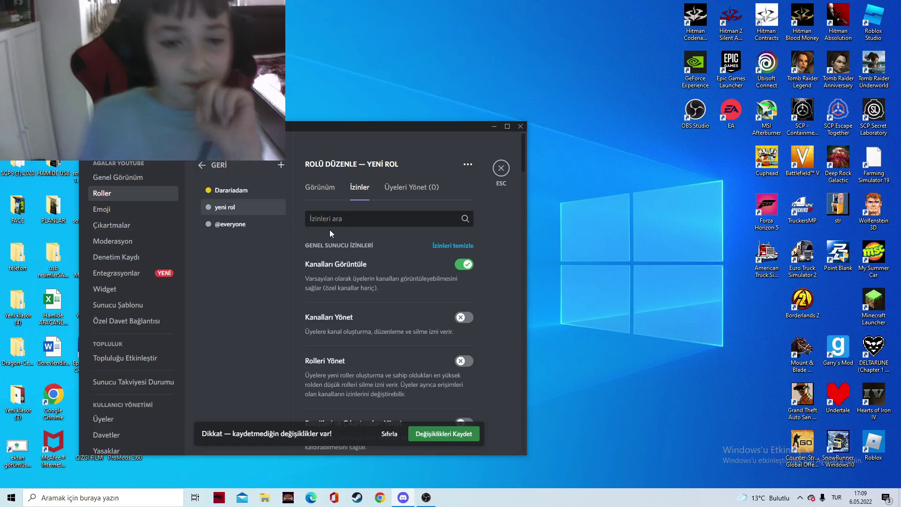
pyautogui.scroll(-3, 374, 255)
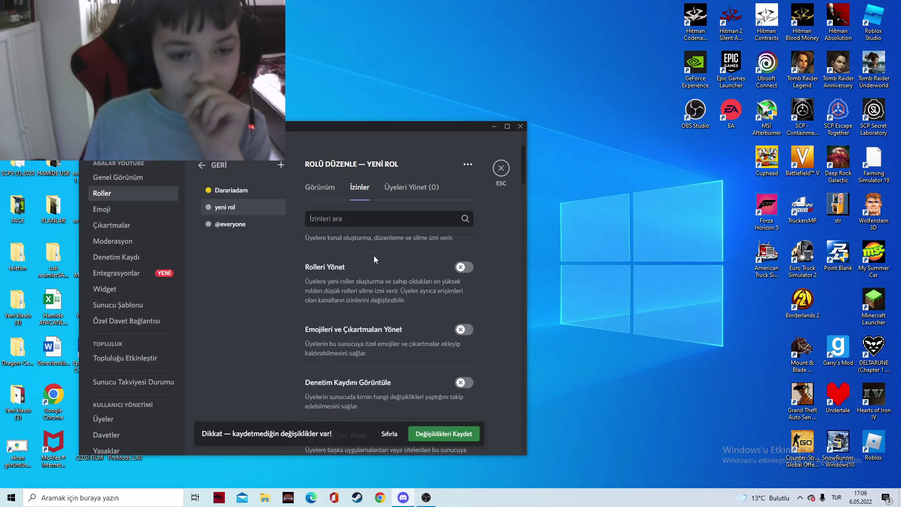
pyautogui.scroll(2, 373, 227)
pyautogui.scroll(-3, 385, 299)
pyautogui.scroll(-1, 249, 406)
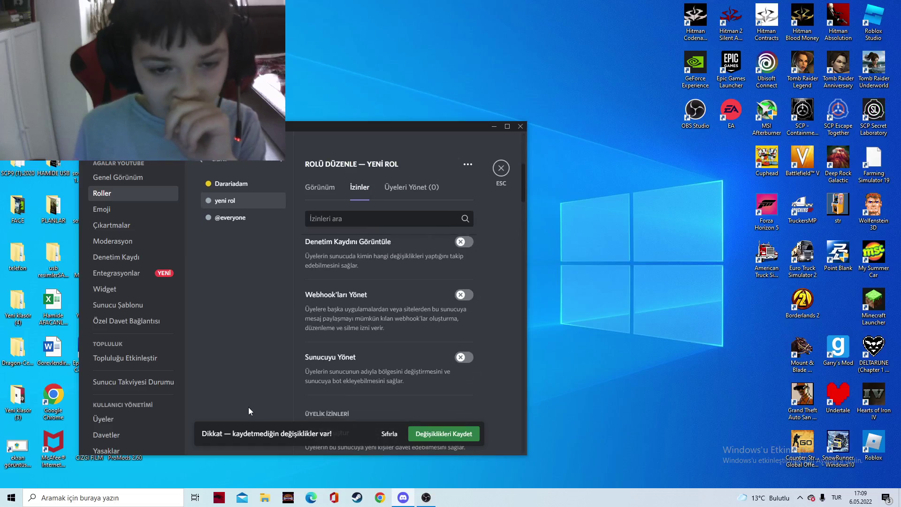
pyautogui.scroll(-2, 367, 328)
pyautogui.scroll(-3, 367, 329)
# Step: Rename the yeni rol role as emlakci66 and set its role colour to dark green
pyautogui.click(314, 188)
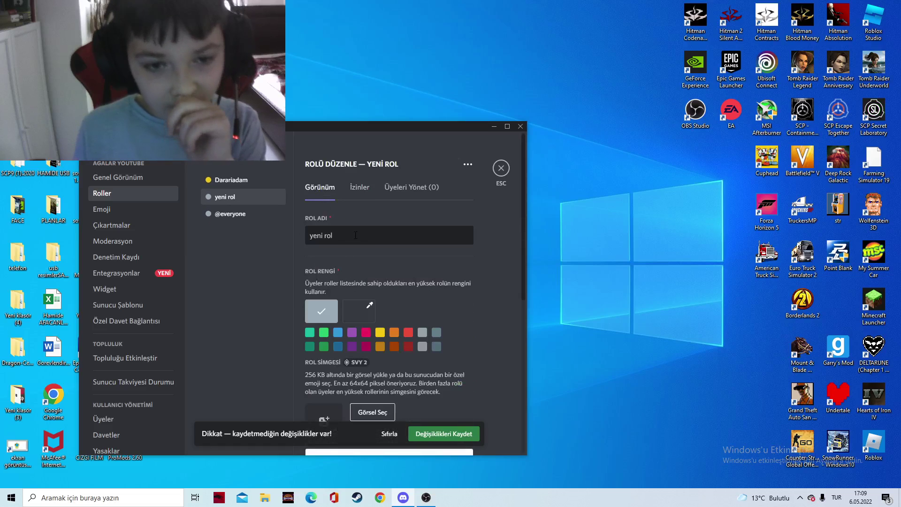
pyautogui.press('BackSpace')
pyautogui.press('BackSpace')
pyautogui.press('BackSpace')
pyautogui.press('BackSpace')
pyautogui.press('BackSpace')
pyautogui.press('BackSpace')
pyautogui.press('BackSpace')
pyautogui.press('BackSpace')
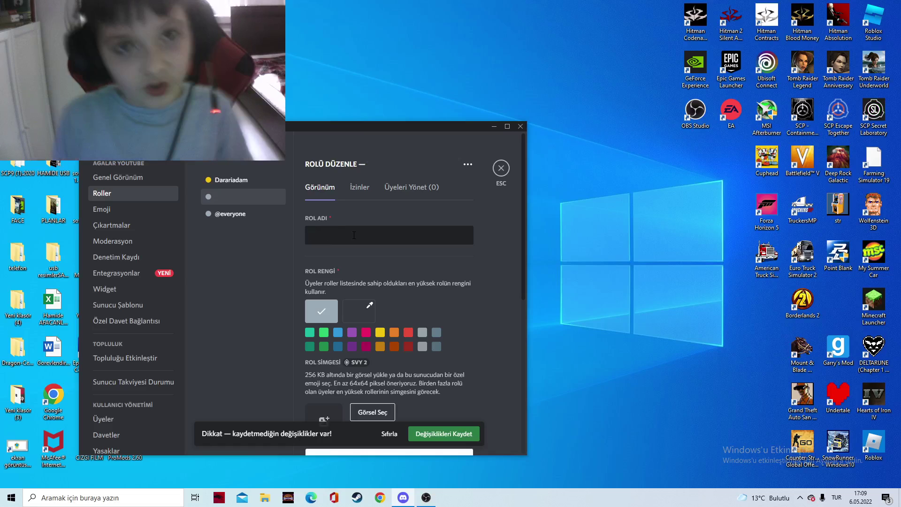
pyautogui.write('em')
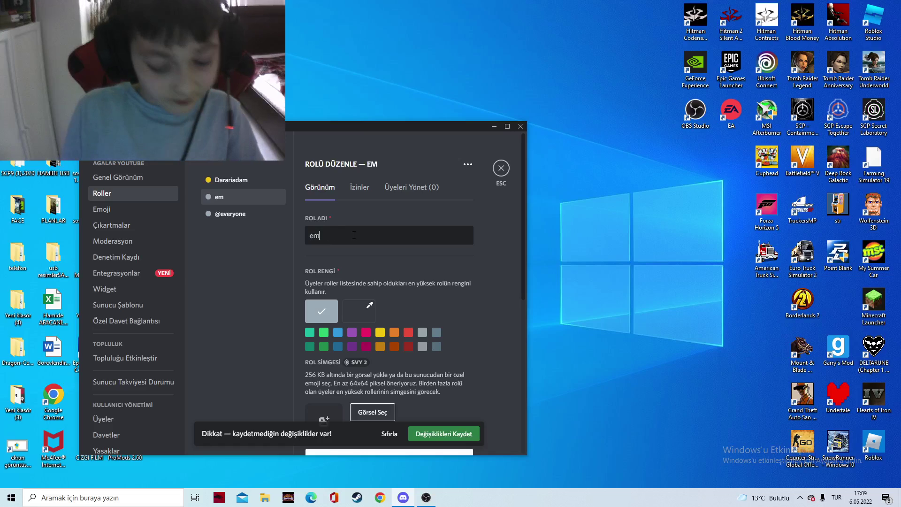
pyautogui.write('lakci')
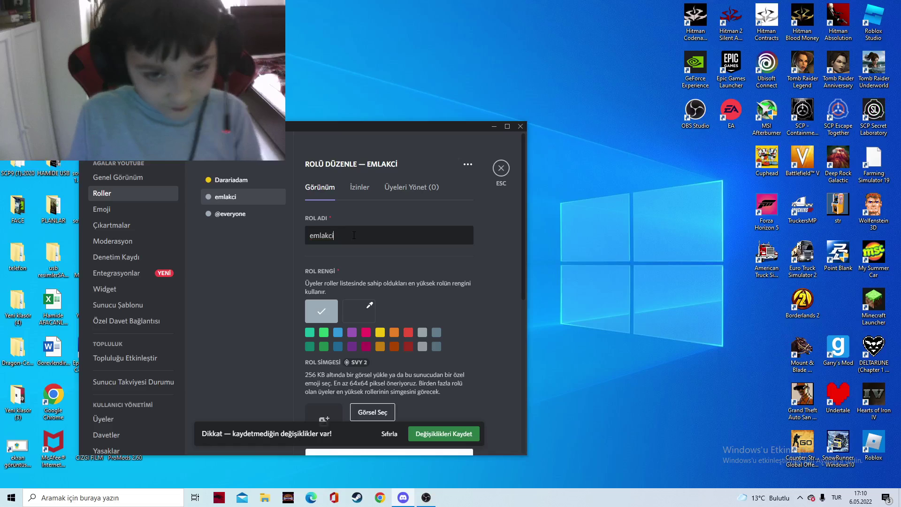
pyautogui.write('66')
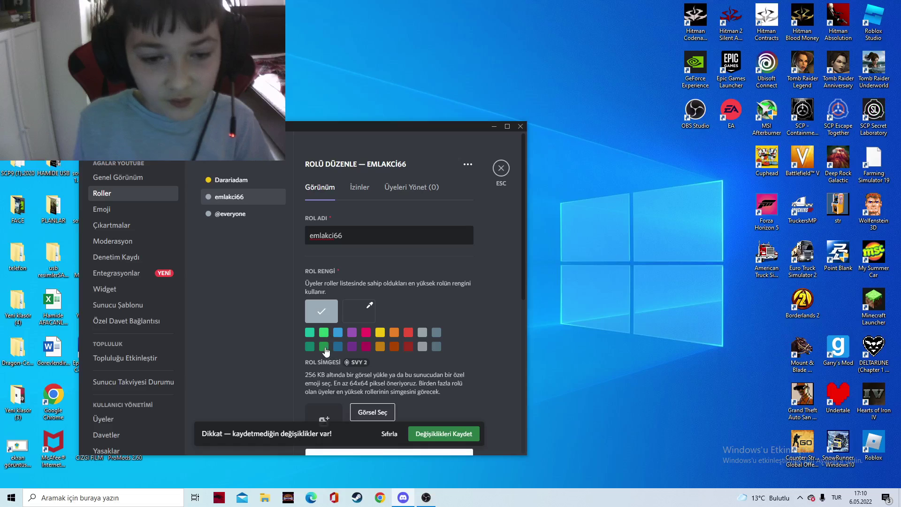
pyautogui.click(323, 346)
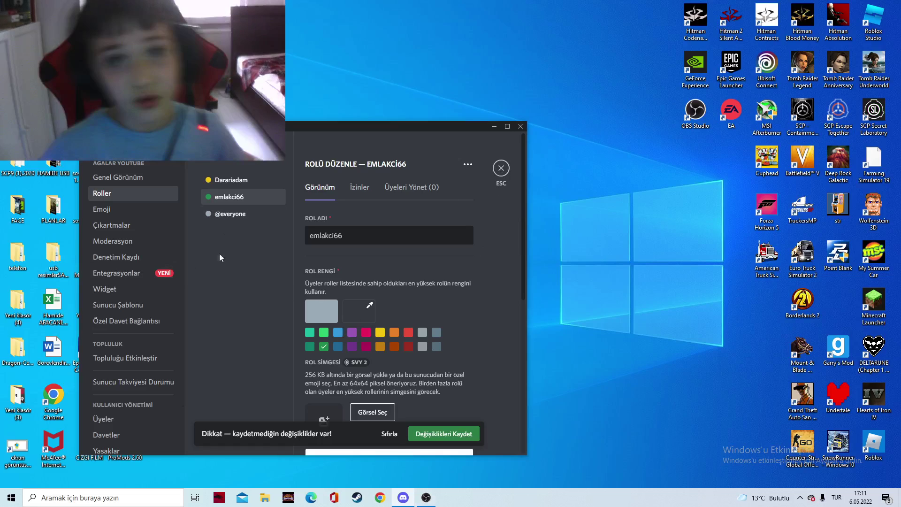
pyautogui.scroll(-5, 383, 204)
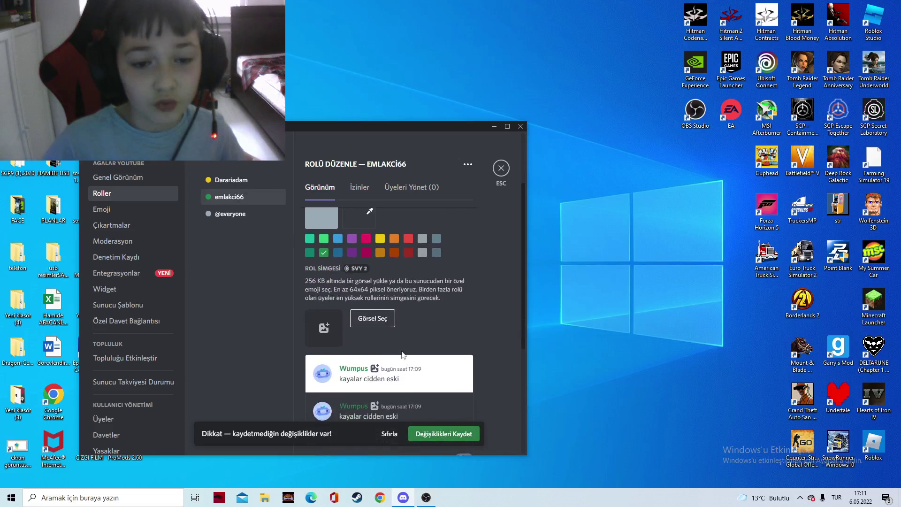
pyautogui.scroll(4, 390, 277)
pyautogui.scroll(1, 390, 277)
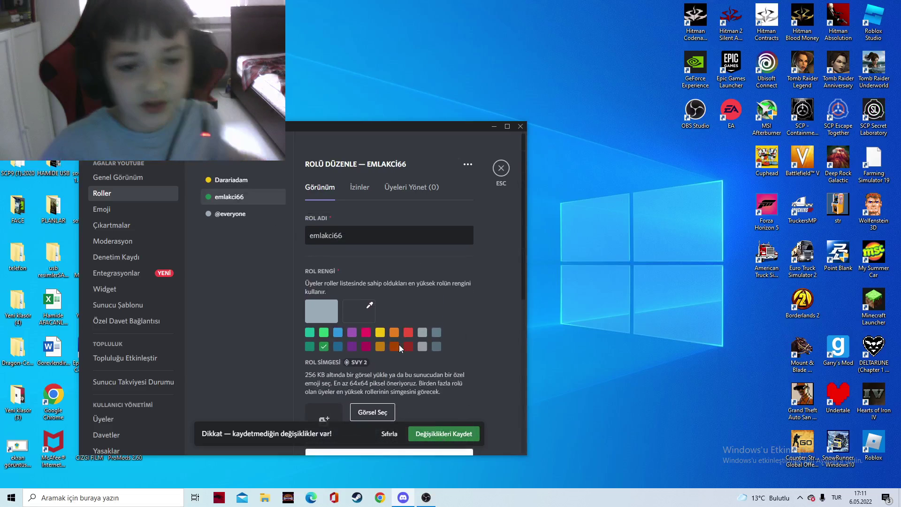
pyautogui.scroll(-5, 403, 369)
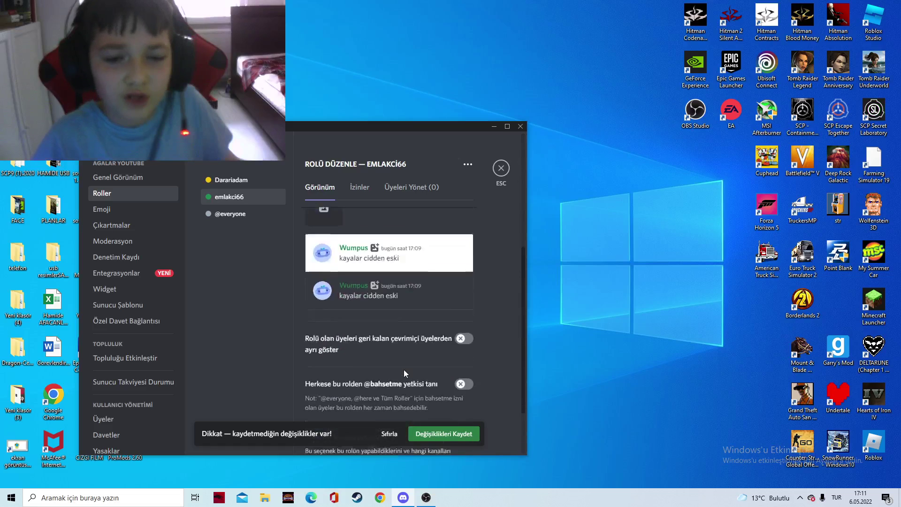
pyautogui.scroll(-2, 404, 370)
pyautogui.click(464, 262)
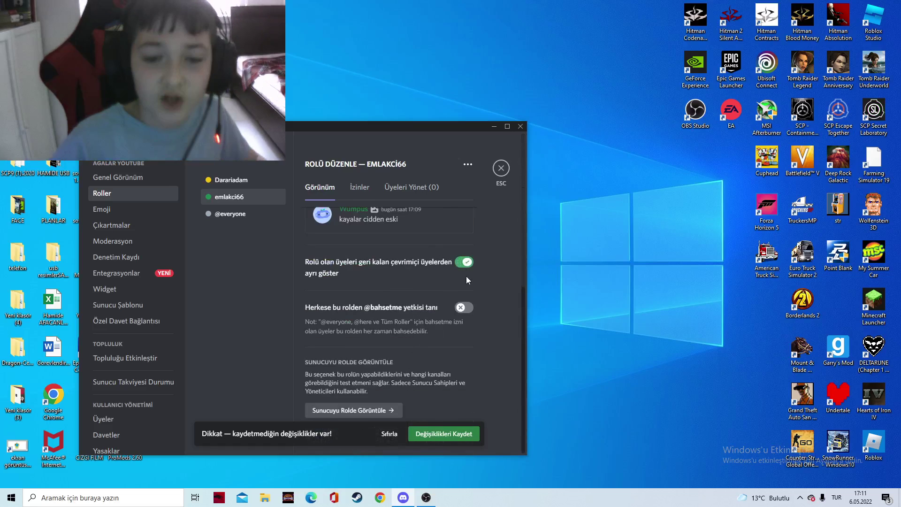
pyautogui.click(462, 309)
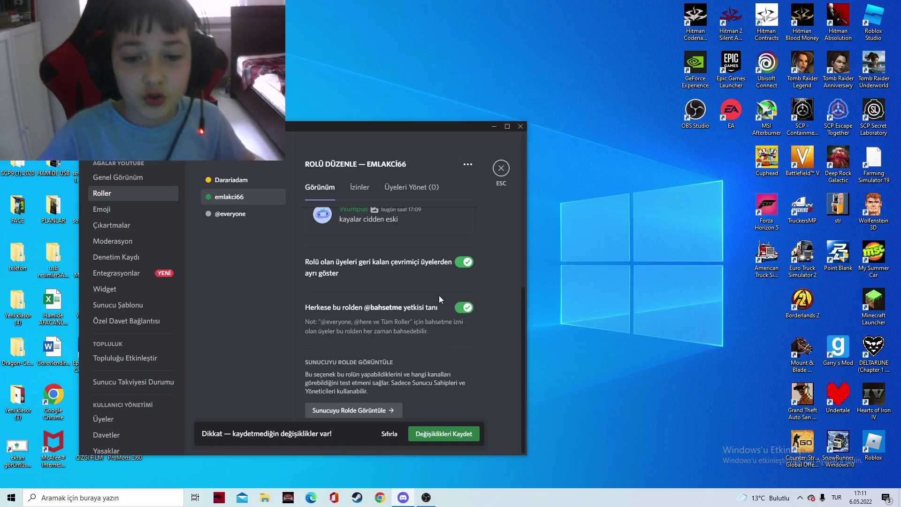
pyautogui.scroll(1, 433, 357)
pyautogui.scroll(-1, 431, 357)
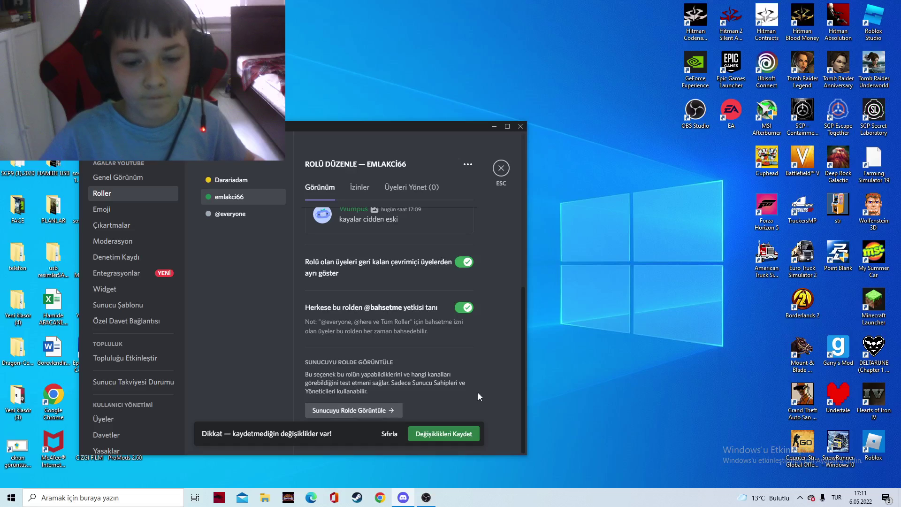
pyautogui.scroll(4, 397, 387)
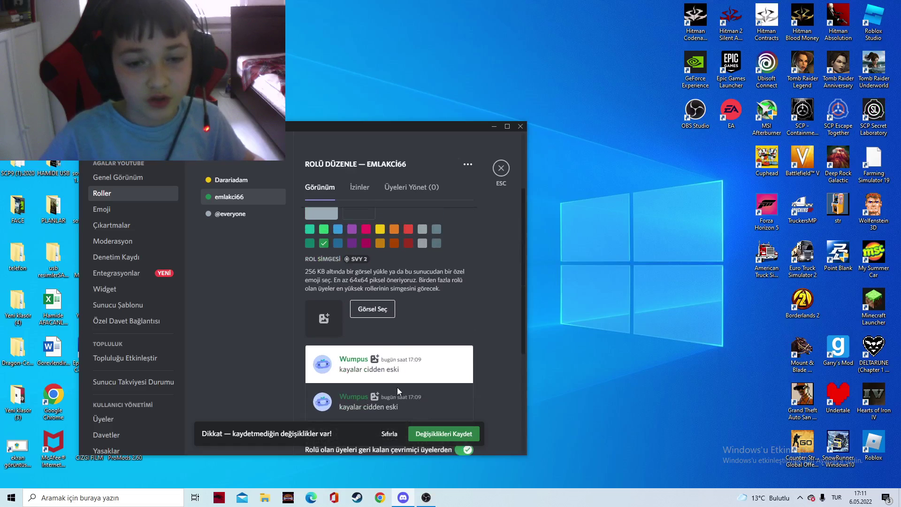
pyautogui.scroll(-5, 398, 391)
pyautogui.scroll(6, 397, 387)
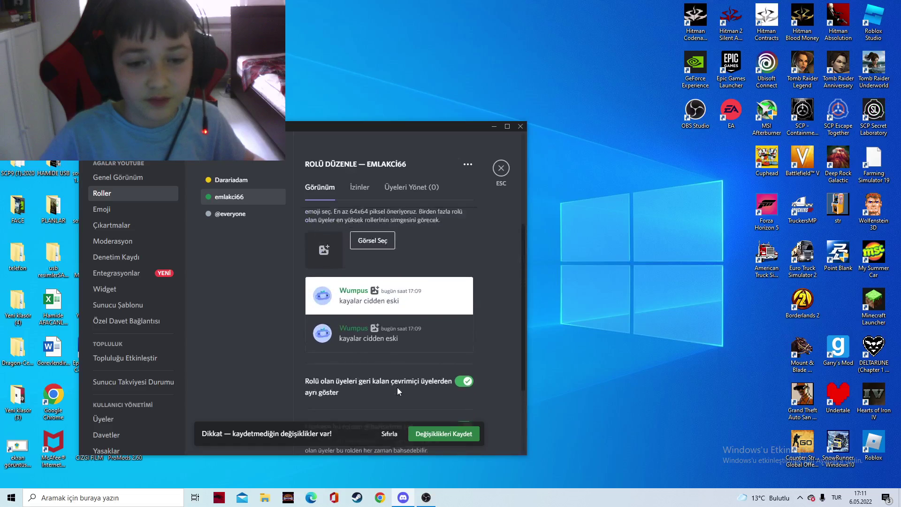
# Step: Grant the emlakci66 role the Kanalları Yönet, Rolleri Yönet and Emojileri ve Çıkartmaları Yönet permissions
pyautogui.click(362, 192)
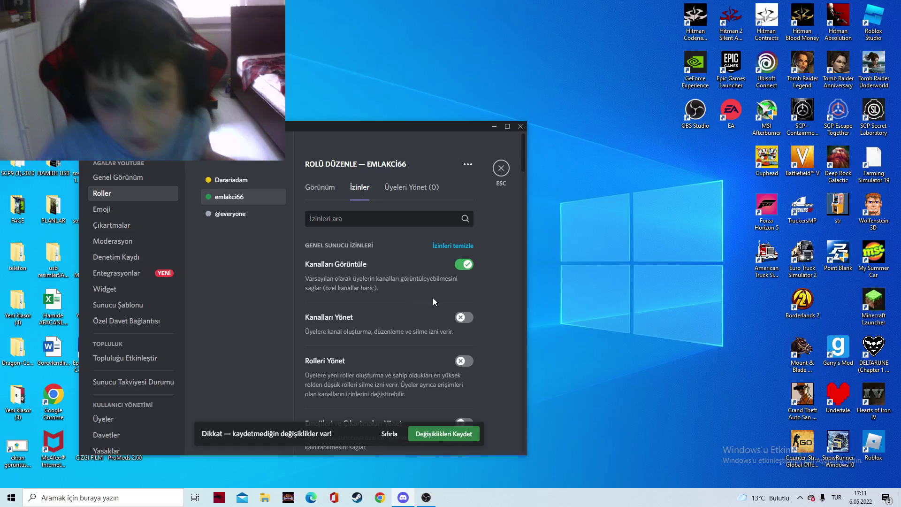
pyautogui.click(463, 317)
pyautogui.click(463, 361)
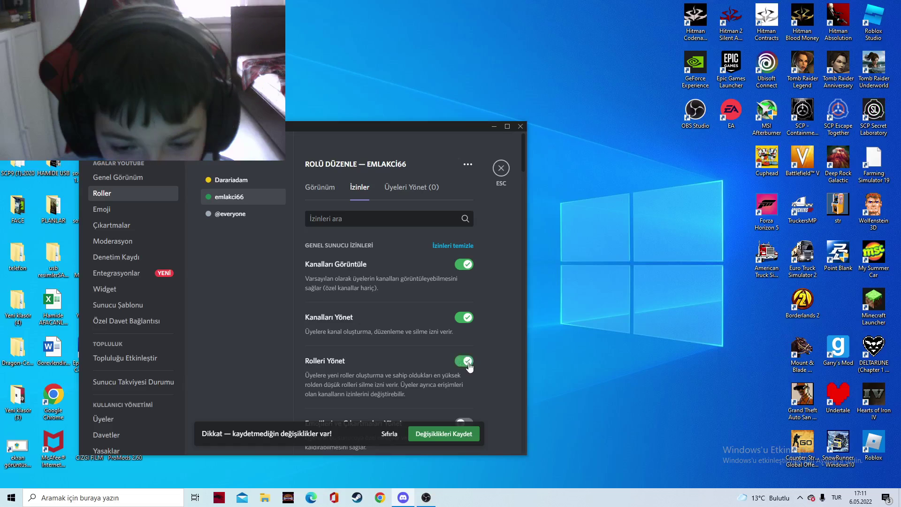
pyautogui.scroll(-4, 464, 337)
pyautogui.click(465, 236)
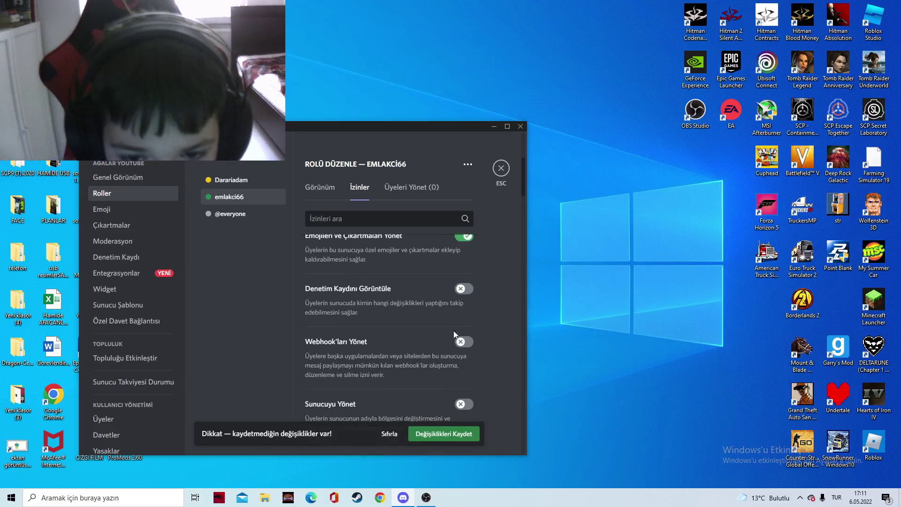
# Step: Enable the Denetim Kaydını Görüntüle, Webhook'ları Yönet and Sunucuyu Yönet permissions for the emlakci66 role
pyautogui.click(462, 288)
pyautogui.click(459, 349)
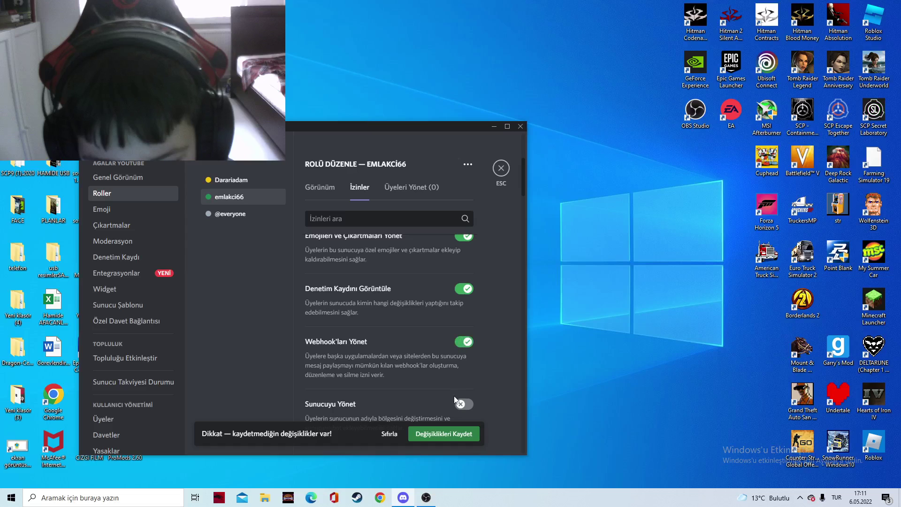
pyautogui.scroll(-2, 462, 392)
pyautogui.click(463, 310)
pyautogui.scroll(-5, 463, 309)
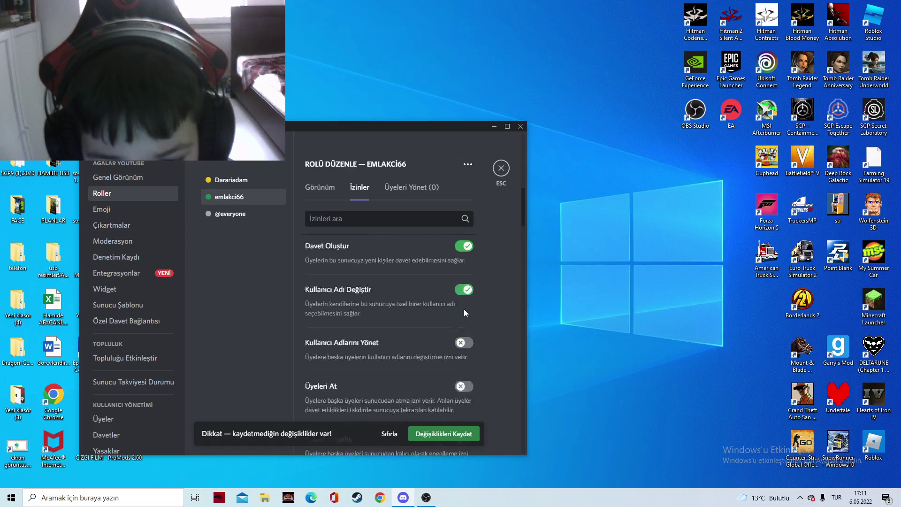
pyautogui.click(464, 247)
pyautogui.click(463, 291)
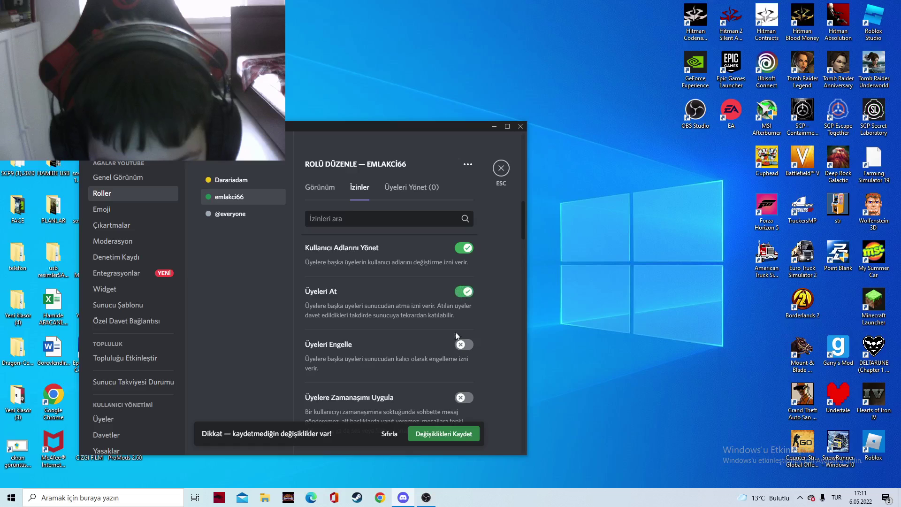
pyautogui.click(462, 344)
pyautogui.click(462, 397)
# Step: Enable the text channel permissions Mesajları Yönet and Alt Başlıkları Yönet for the emlakci66 role
pyautogui.scroll(-3, 463, 356)
pyautogui.scroll(-13, 452, 322)
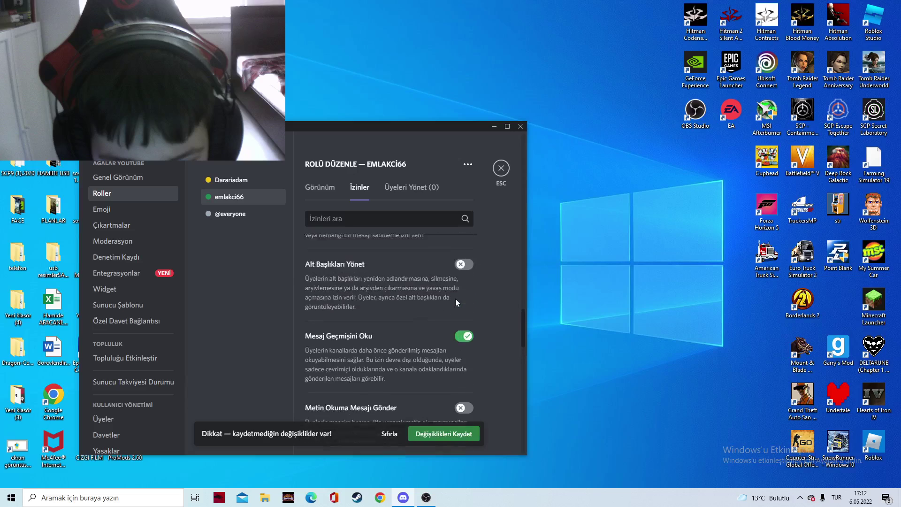
pyautogui.scroll(1, 455, 299)
pyautogui.click(464, 237)
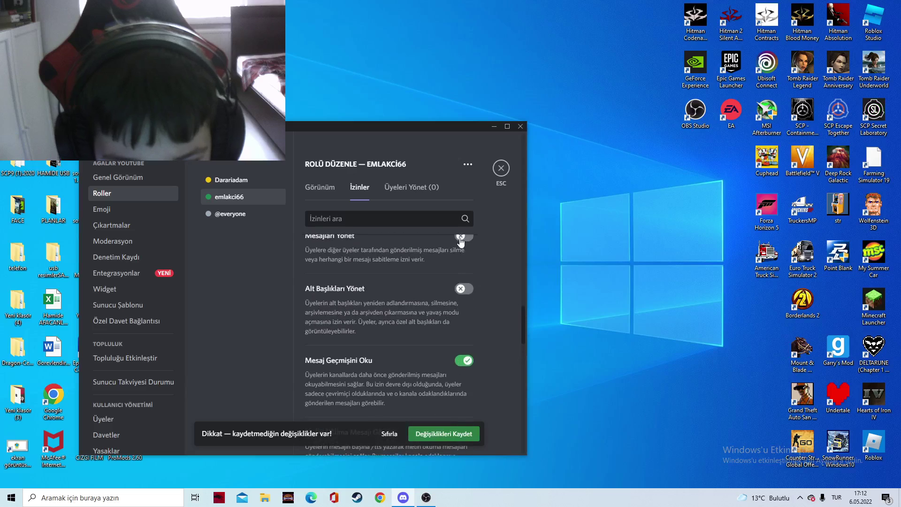
pyautogui.click(462, 288)
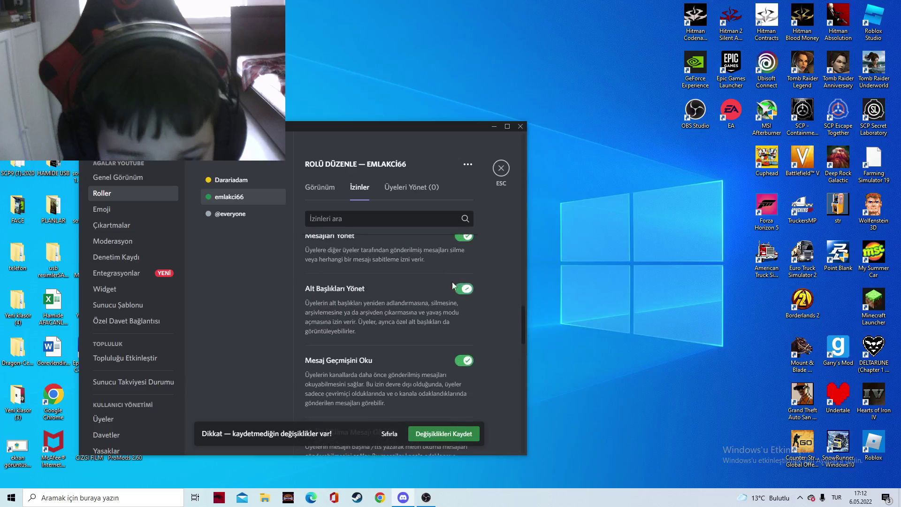
# Step: Create another server role and name it Abone
pyautogui.click(266, 159)
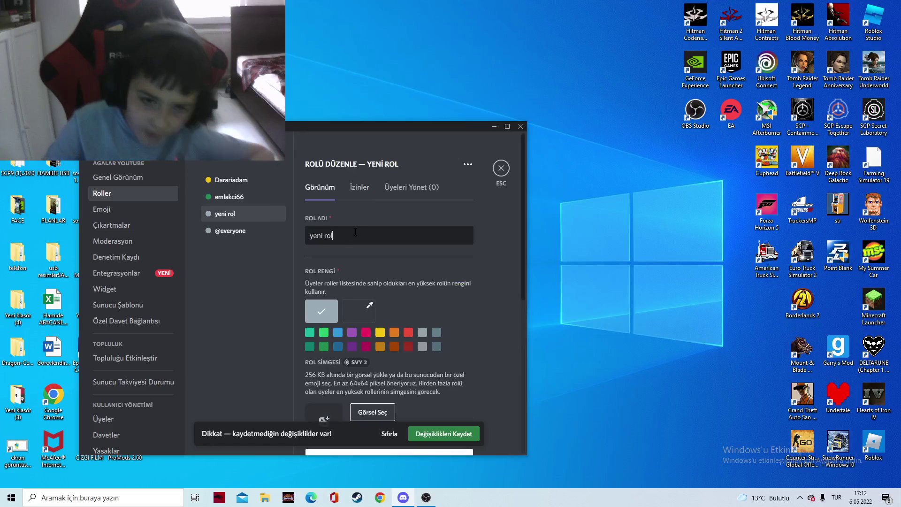
pyautogui.press('BackSpace')
pyautogui.press('BackSpace')
pyautogui.press('BackSpace')
pyautogui.press('BackSpace')
pyautogui.press('BackSpace')
pyautogui.press('BackSpace')
pyautogui.press('BackSpace')
pyautogui.press('BackSpace')
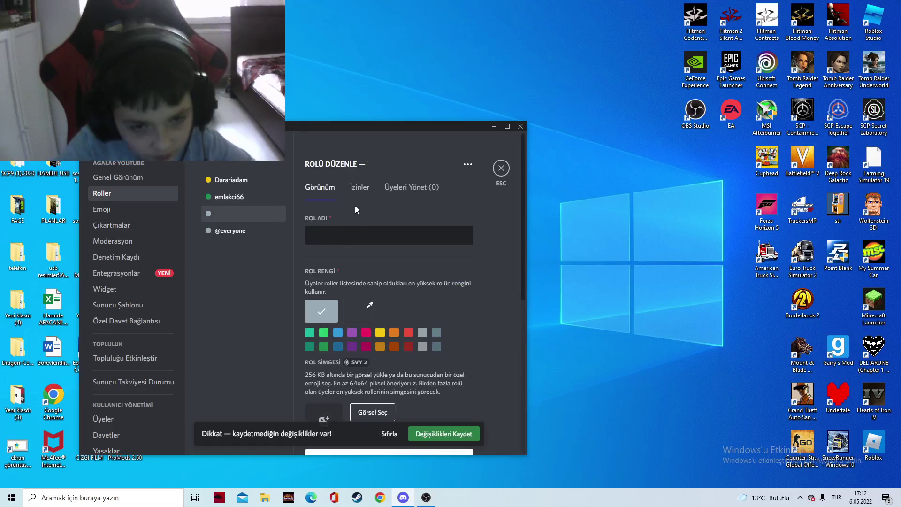
pyautogui.write('Ab')
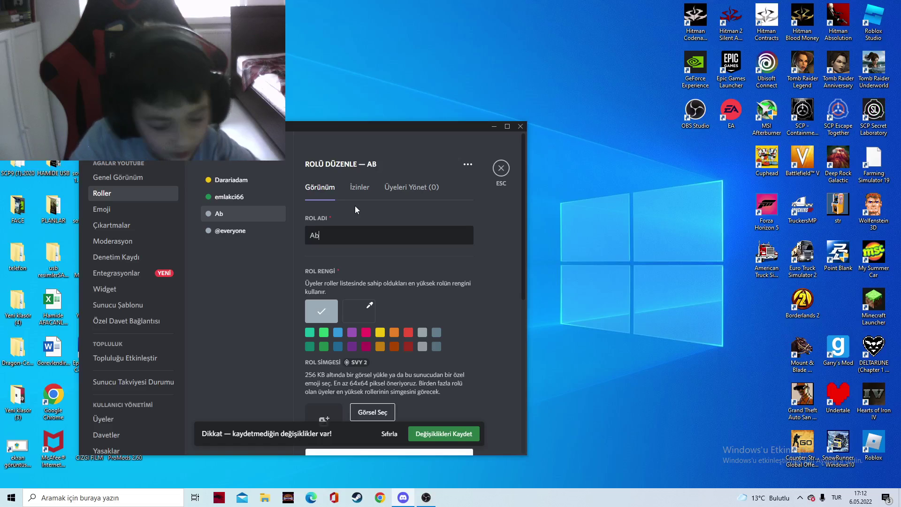
pyautogui.write('one')
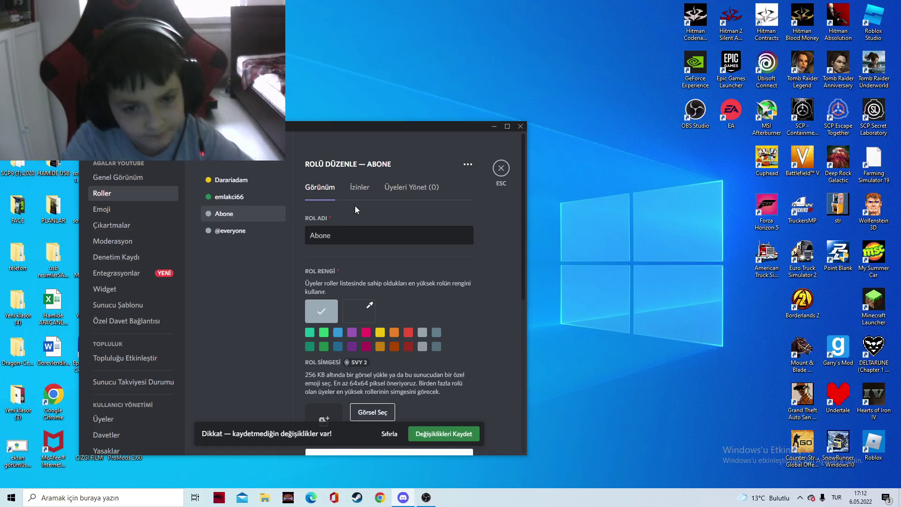
# Step: Rename the Abone role as derebeyi and give it the light red role colour
pyautogui.press('BackSpace')
pyautogui.press('BackSpace')
pyautogui.press('BackSpace')
pyautogui.press('BackSpace')
pyautogui.press('BackSpace')
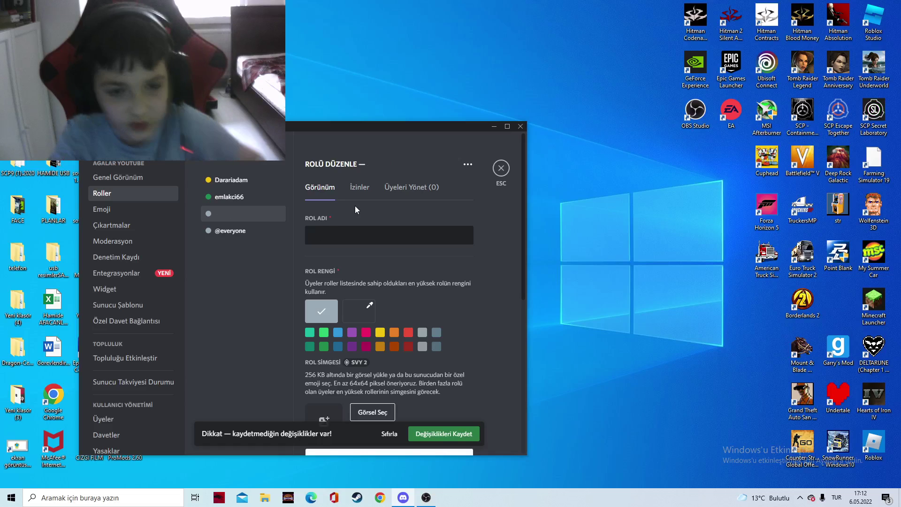
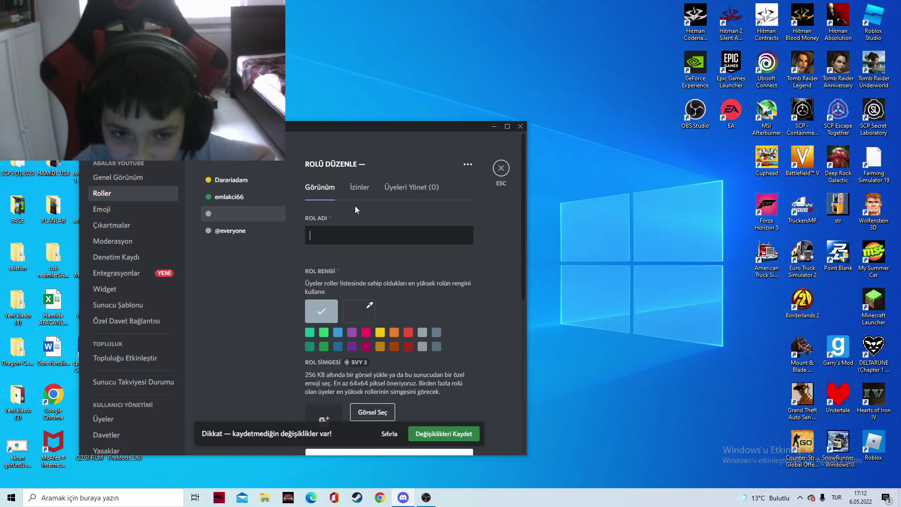
pyautogui.write('de')
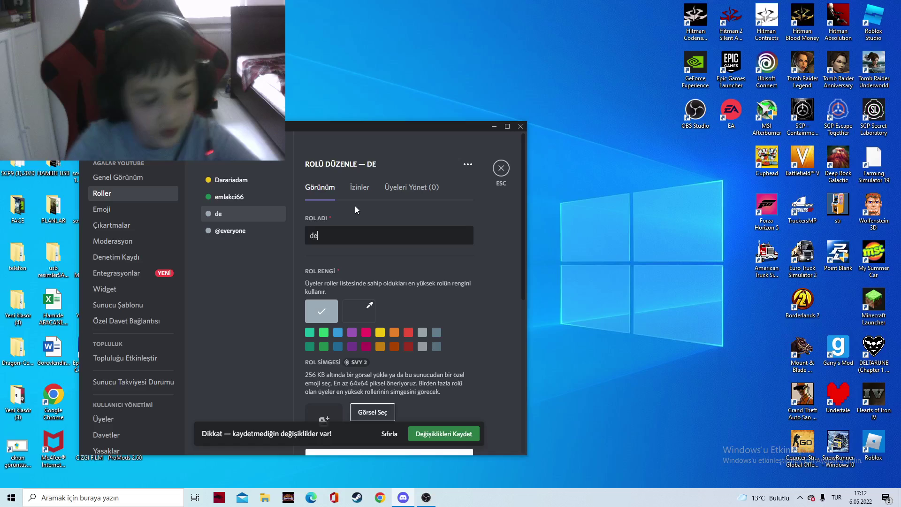
pyautogui.write('rebeyi')
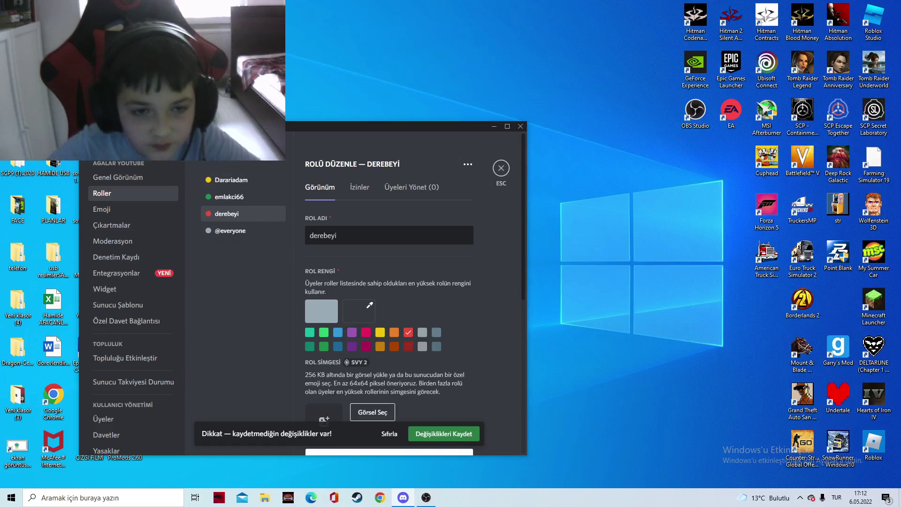
# Step: Create another server role named kıdemli and give it the dark red role colour
pyautogui.click(280, 161)
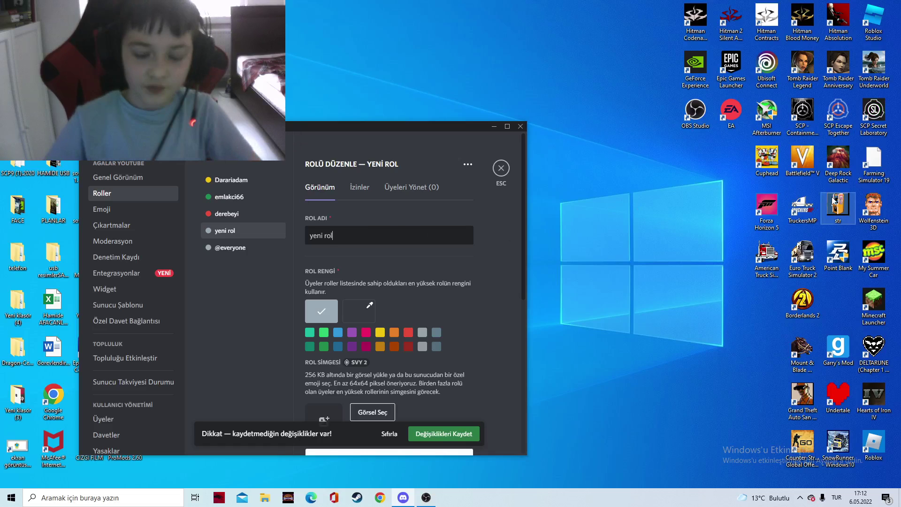
pyautogui.press('BackSpace')
pyautogui.press('BackSpace')
pyautogui.press('BackSpace')
pyautogui.press('BackSpace')
pyautogui.press('BackSpace')
pyautogui.press('BackSpace')
pyautogui.press('BackSpace')
pyautogui.press('BackSpace')
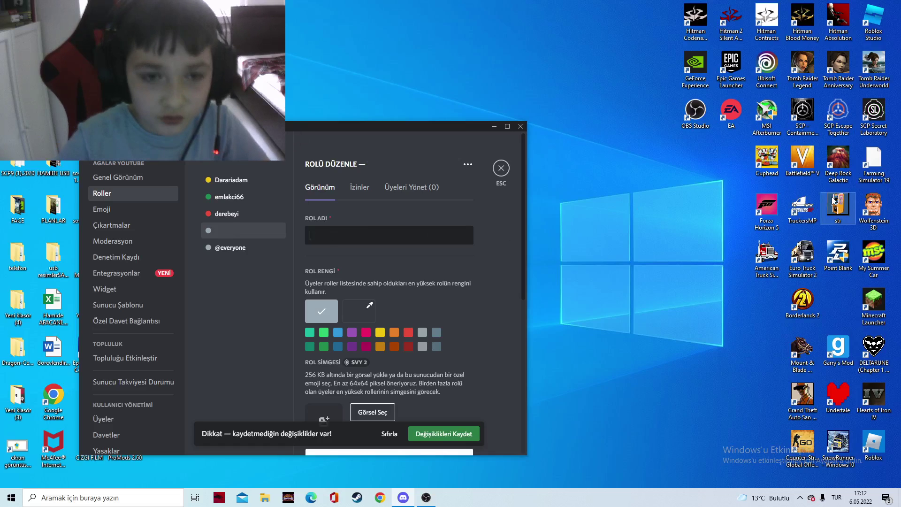
pyautogui.write('k')
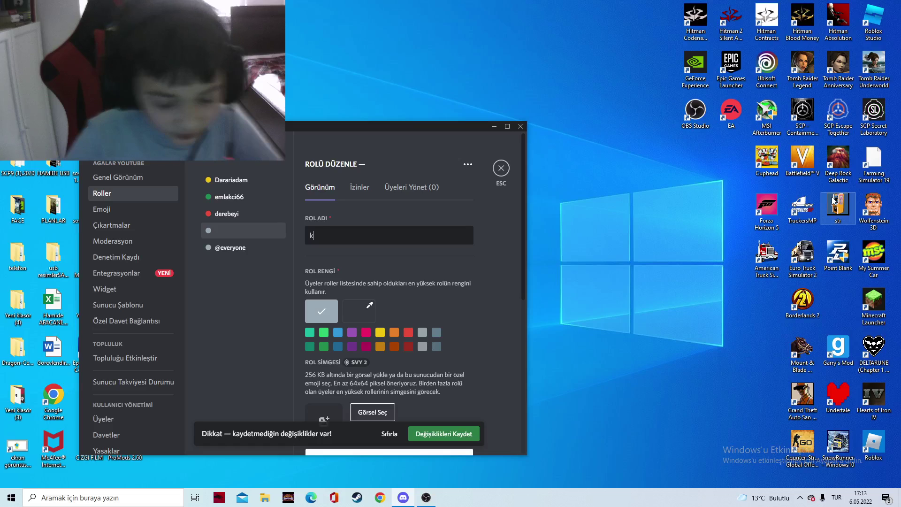
pyautogui.write('ıdeml')
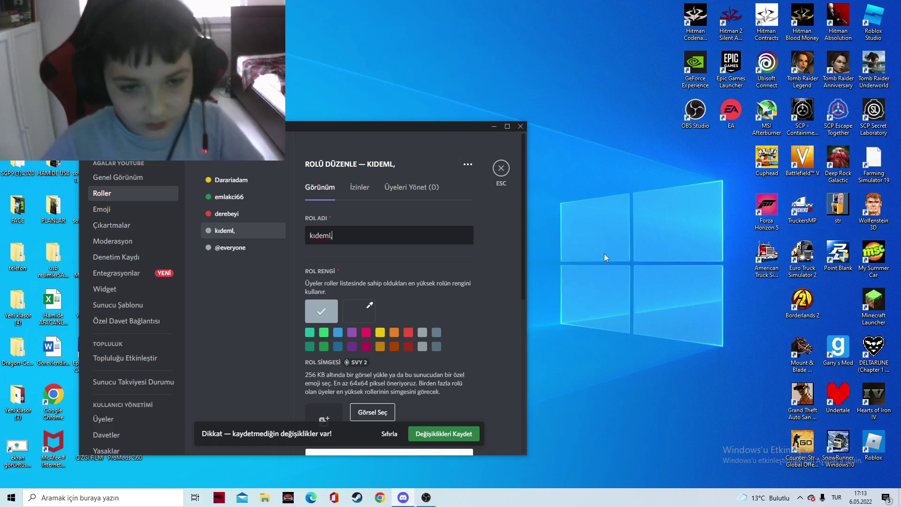
pyautogui.write('i')
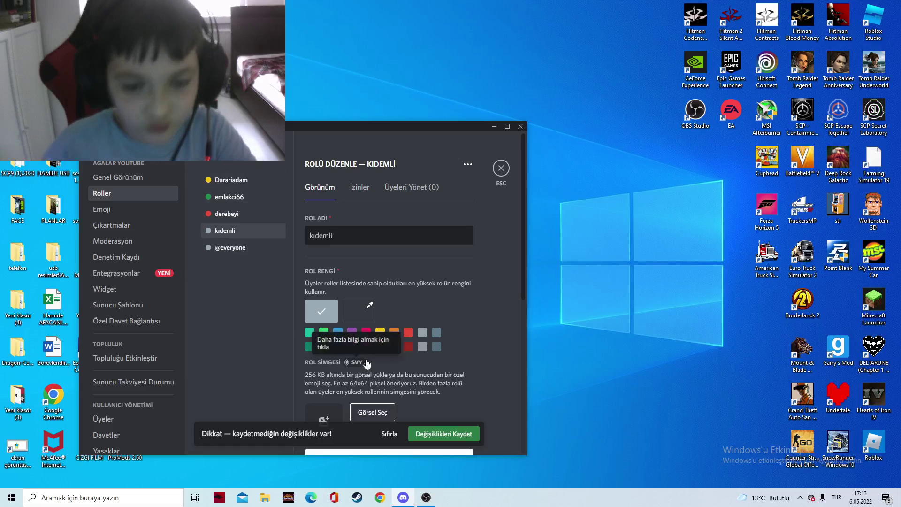
pyautogui.click(407, 347)
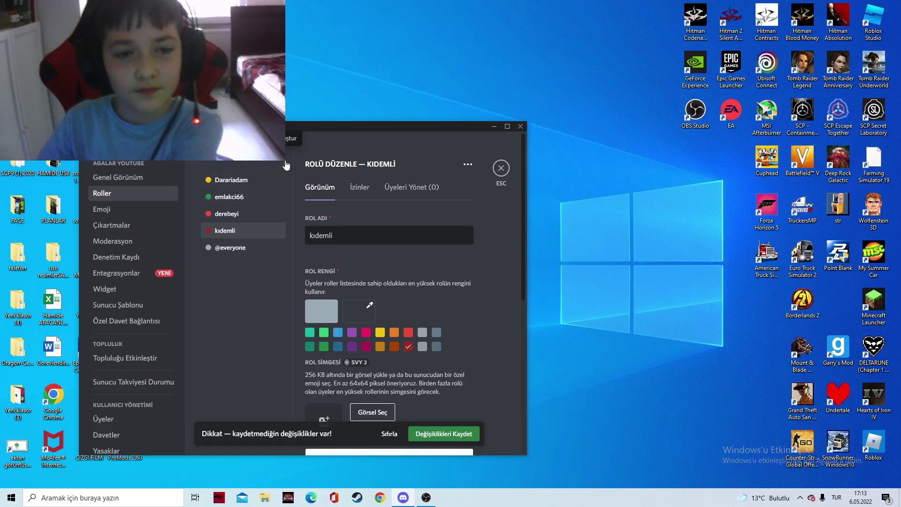
# Step: Create another server role named acemi and give it the light turquoise role colour
pyautogui.click(269, 161)
pyautogui.press('BackSpace')
pyautogui.press('BackSpace')
pyautogui.press('BackSpace')
pyautogui.press('BackSpace')
pyautogui.press('BackSpace')
pyautogui.press('BackSpace')
pyautogui.press('BackSpace')
pyautogui.press('BackSpace')
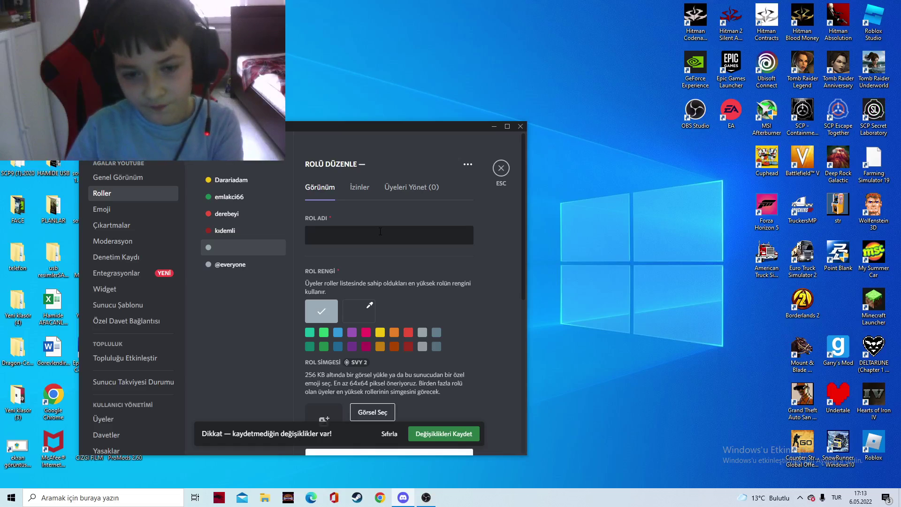
pyautogui.write('ace')
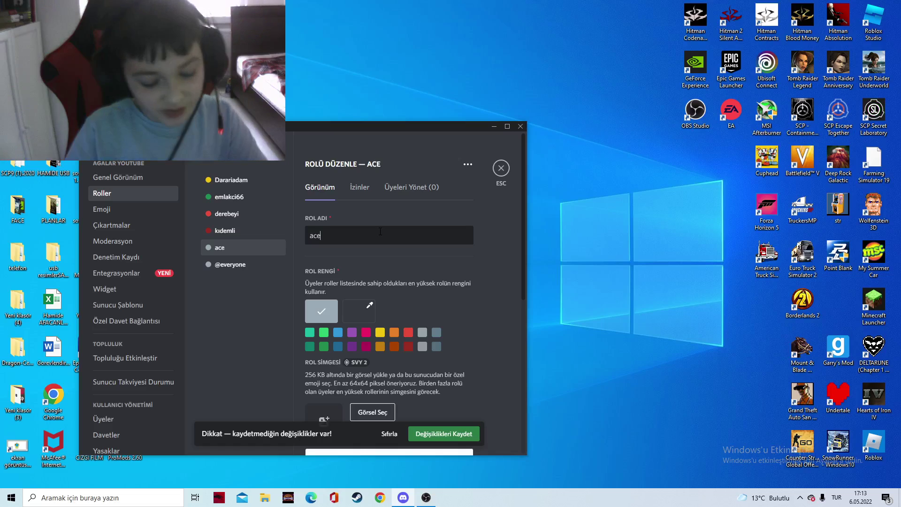
pyautogui.write('mi')
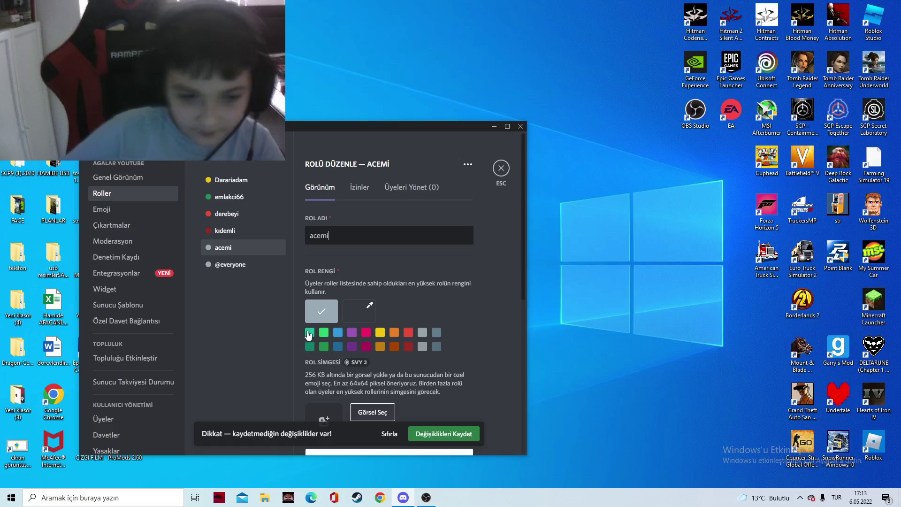
pyautogui.click(308, 334)
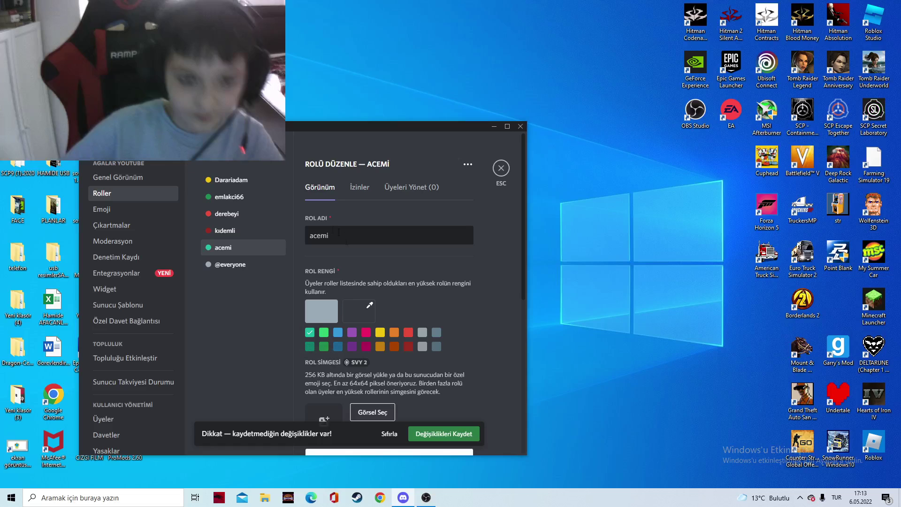
# Step: Create another server role named köle kıran and give it the light blue role colour
pyautogui.click(285, 164)
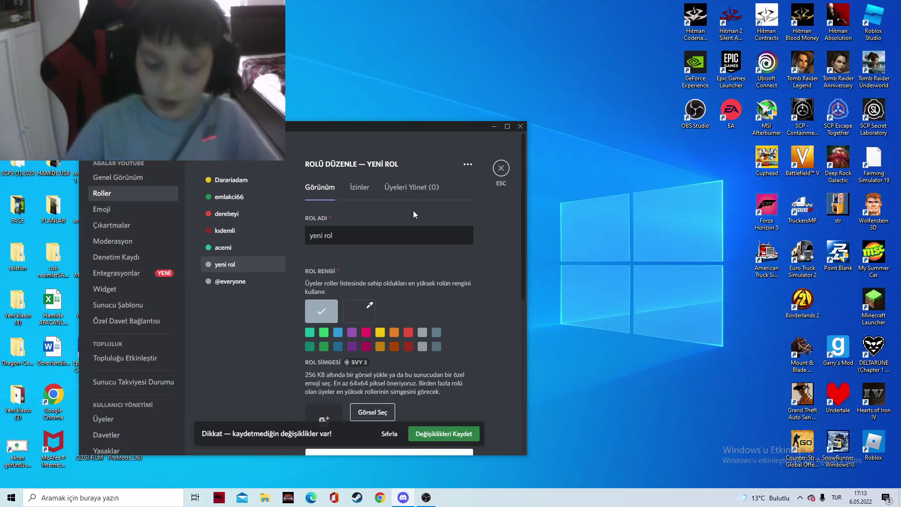
pyautogui.press('BackSpace')
pyautogui.press('BackSpace')
pyautogui.press('BackSpace')
pyautogui.press('BackSpace')
pyautogui.press('BackSpace')
pyautogui.press('BackSpace')
pyautogui.press('BackSpace')
pyautogui.press('BackSpace')
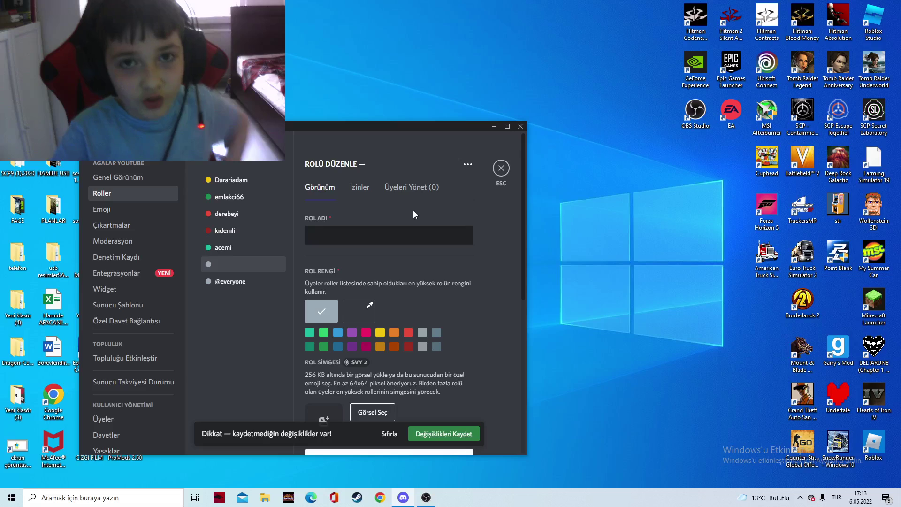
pyautogui.write('k')
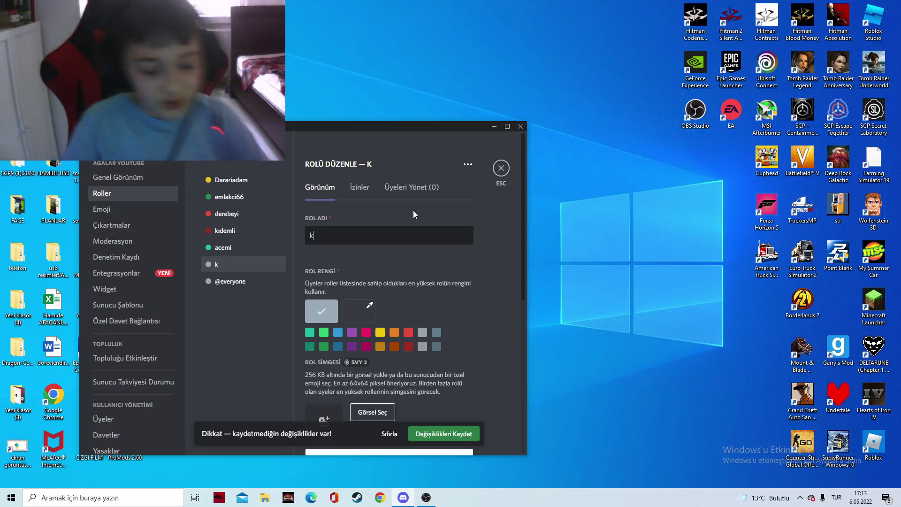
pyautogui.write('öle k')
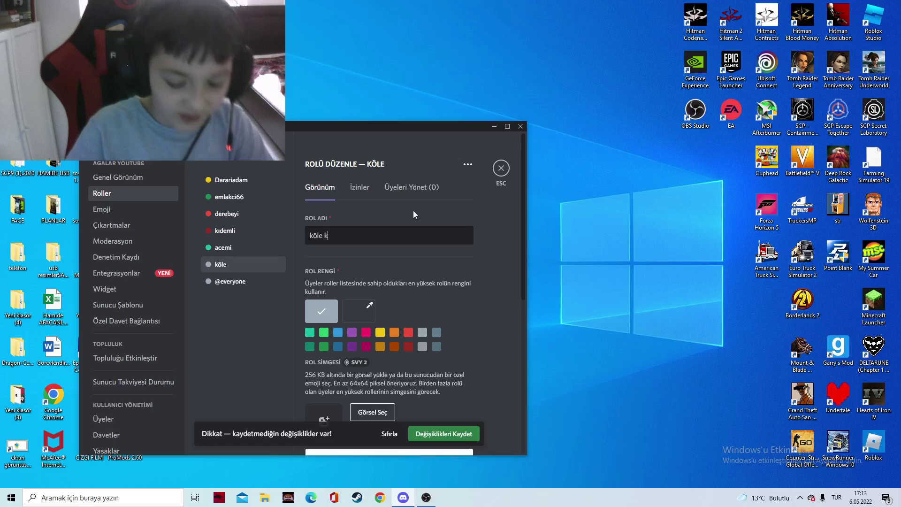
pyautogui.write('ıra')
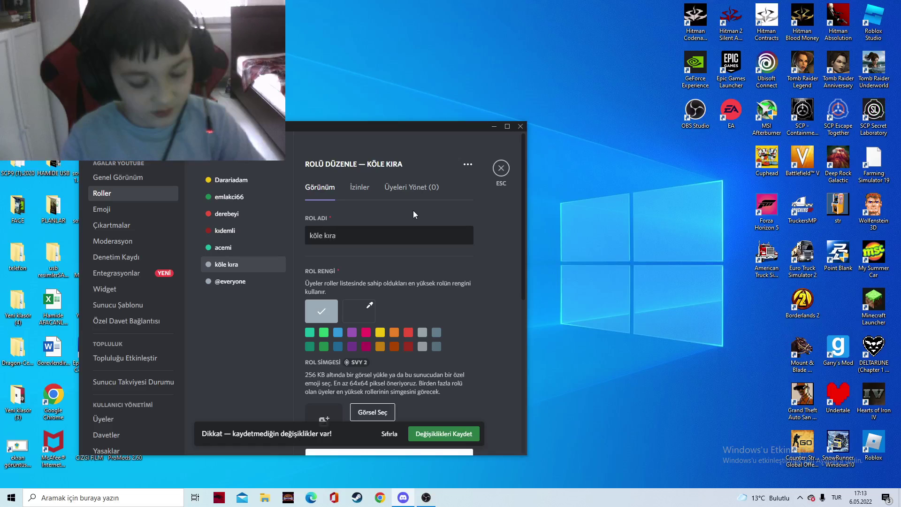
pyautogui.write('n')
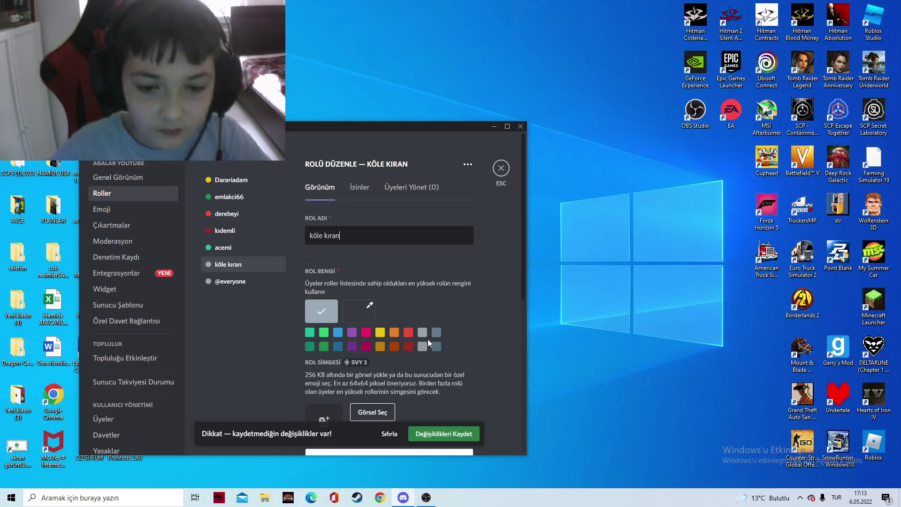
pyautogui.click(342, 330)
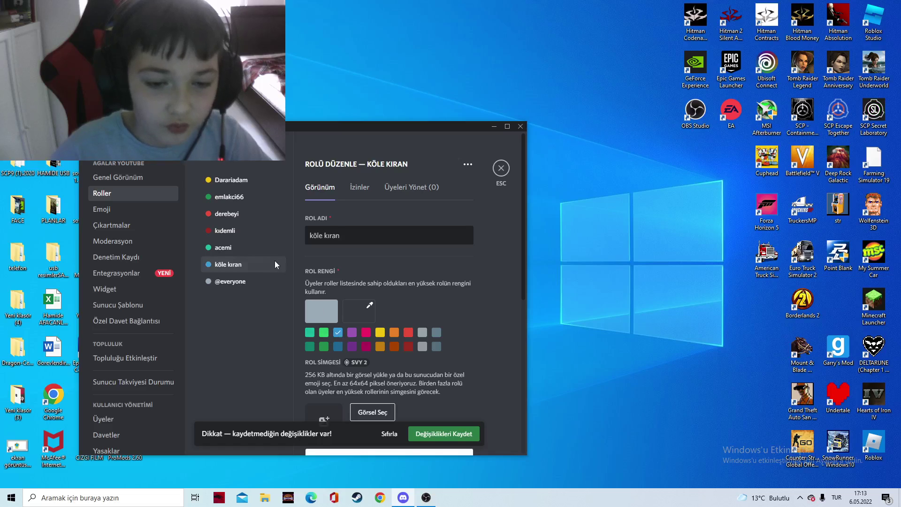
# Step: Create another server role named yeni girmiş and give it the dark purple role colour
pyautogui.click(276, 161)
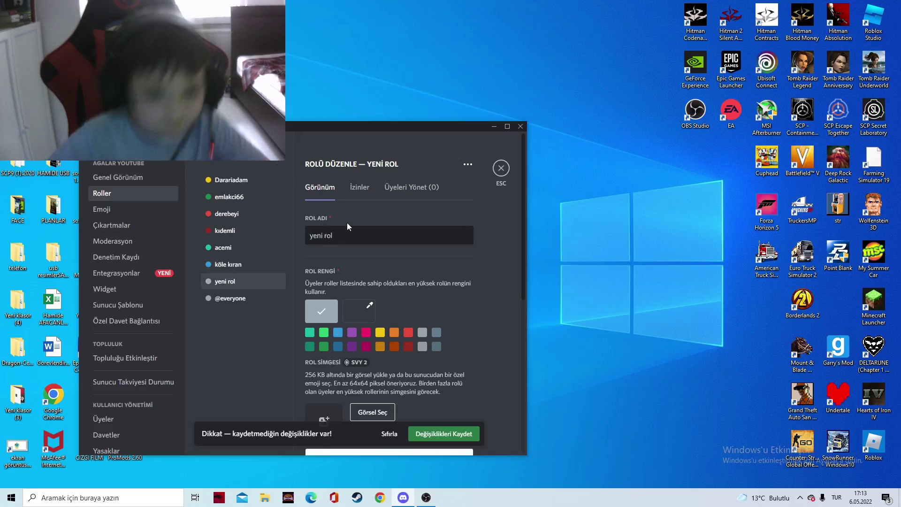
pyautogui.press('BackSpace')
pyautogui.press('BackSpace')
pyautogui.press('BackSpace')
pyautogui.press('BackSpace')
pyautogui.press('BackSpace')
pyautogui.press('BackSpace')
pyautogui.press('BackSpace')
pyautogui.press('BackSpace')
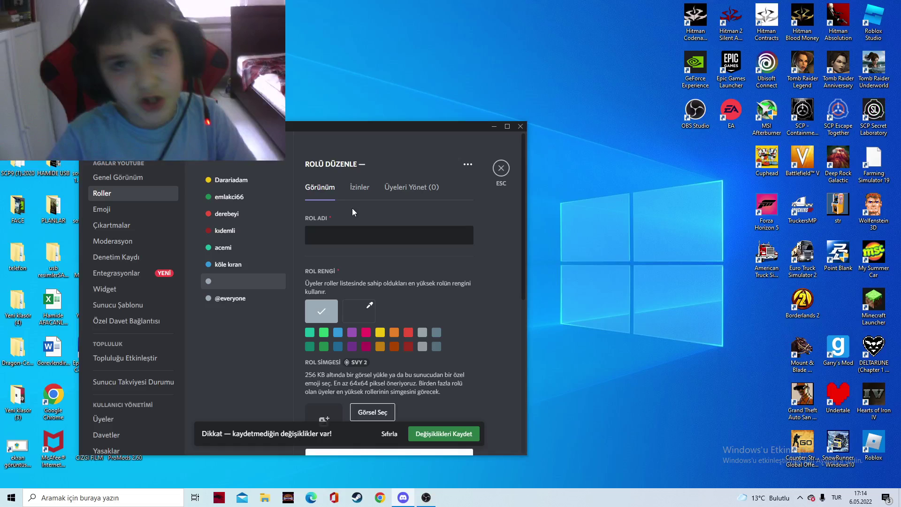
pyautogui.write('yen')
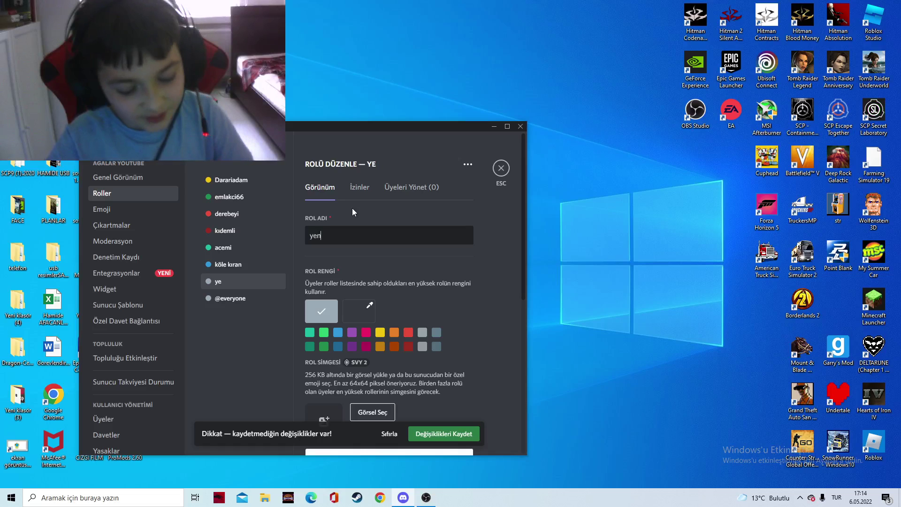
pyautogui.write('i girmiş')
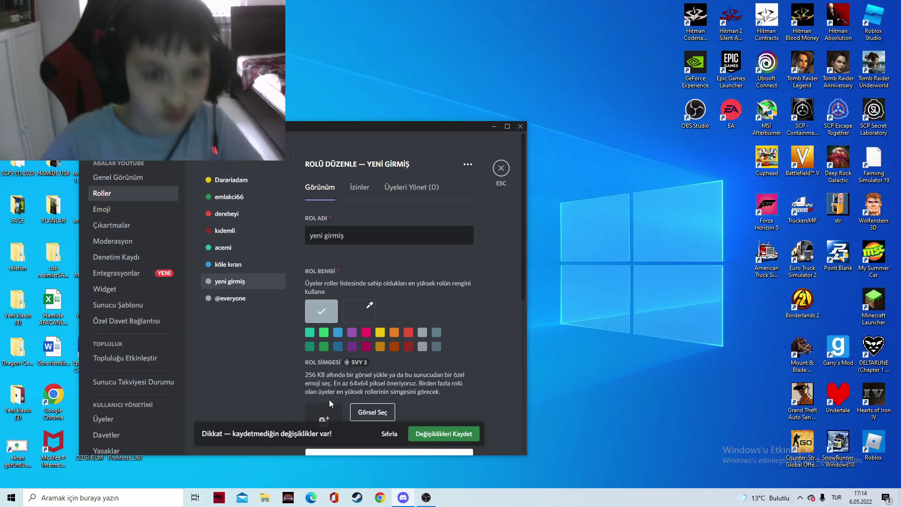
pyautogui.click(352, 346)
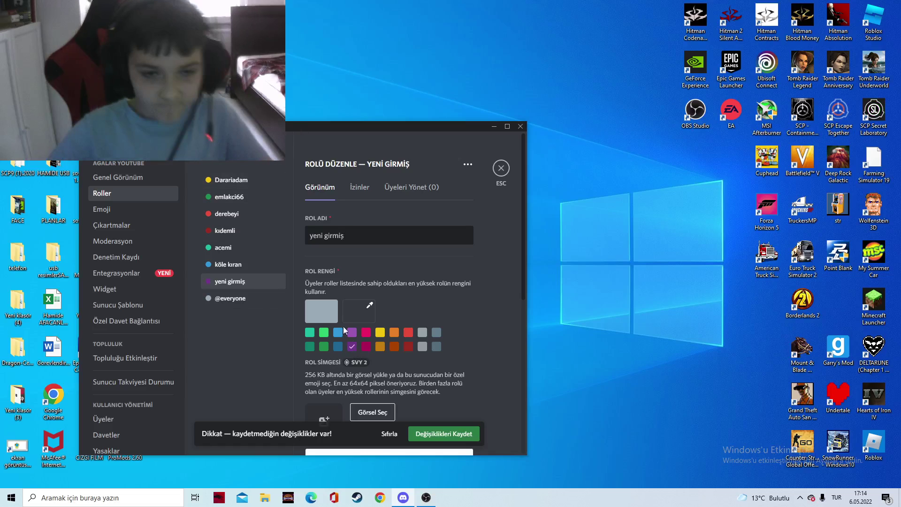
# Step: Create another server role and name it Dararinin Dostu
pyautogui.click(280, 141)
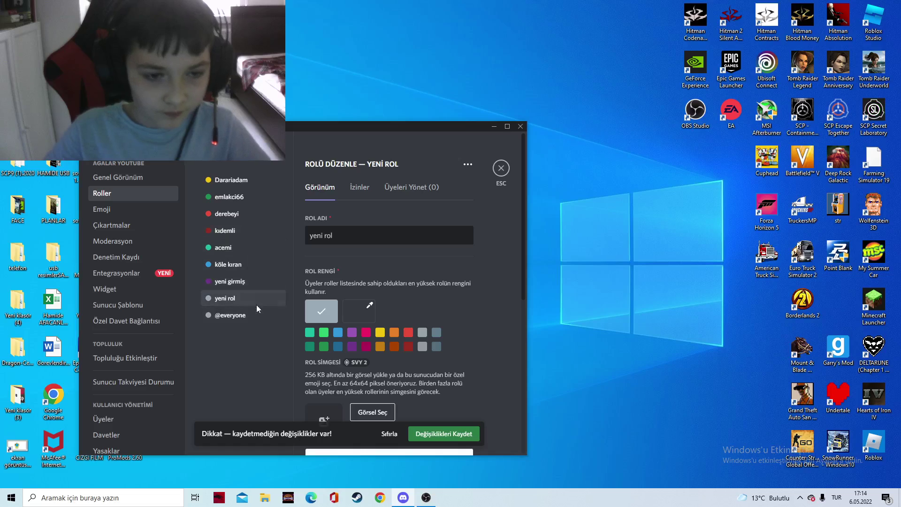
pyautogui.click(411, 227)
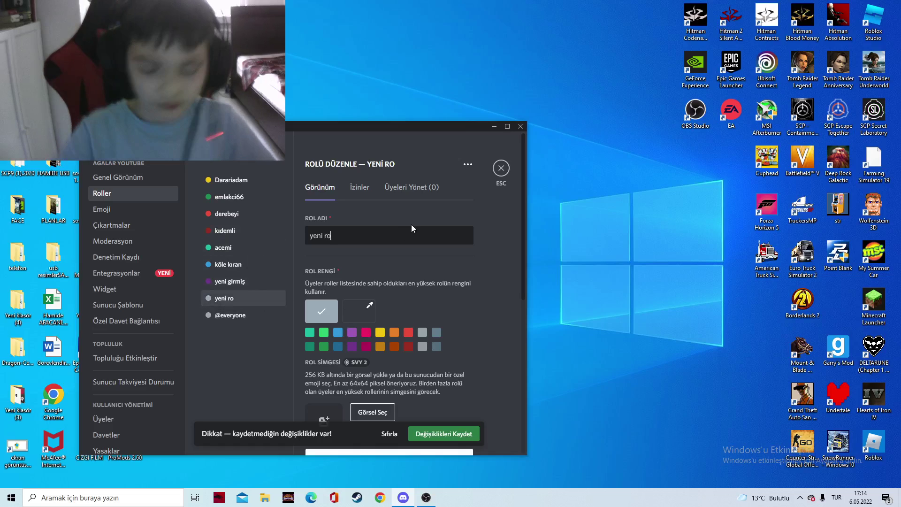
pyautogui.press('BackSpace')
pyautogui.press('BackSpace')
pyautogui.press('BackSpace')
pyautogui.press('BackSpace')
pyautogui.press('BackSpace')
pyautogui.press('BackSpace')
pyautogui.press('BackSpace')
pyautogui.press('BackSpace')
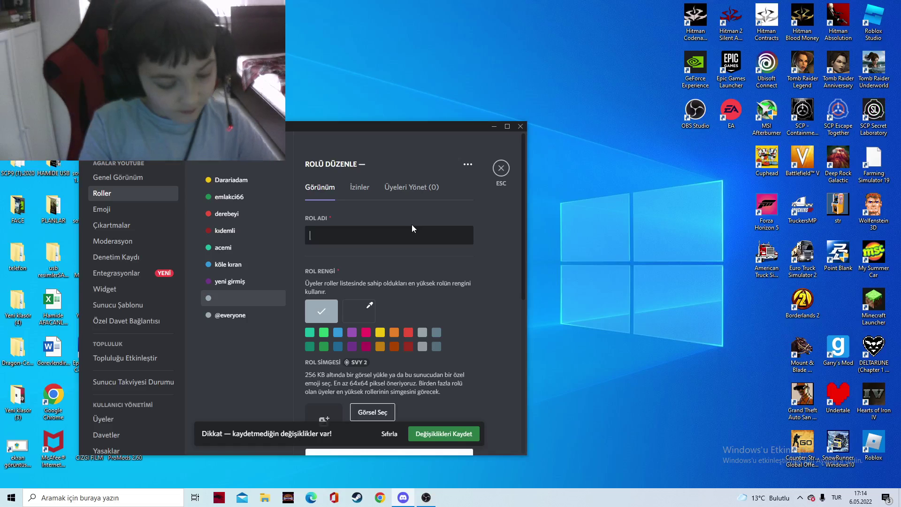
pyautogui.write('Dar')
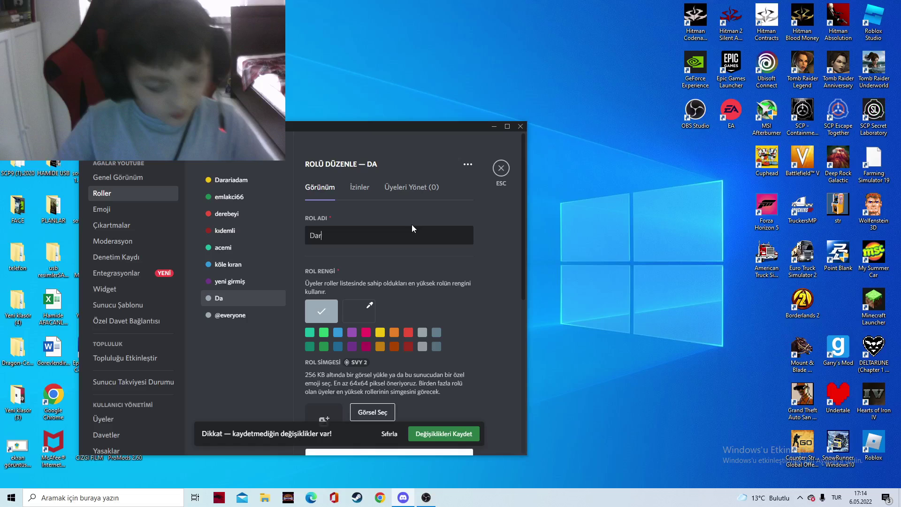
pyautogui.write('arinin ')
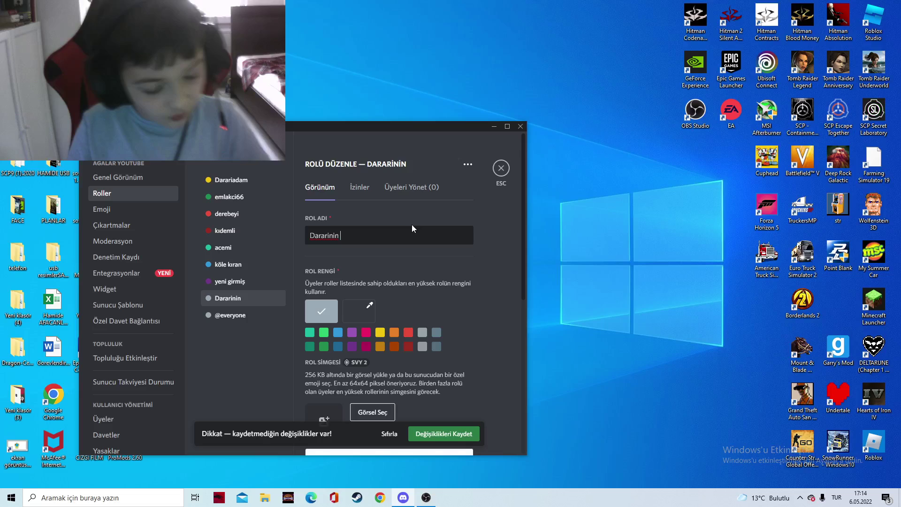
pyautogui.write('Dos')
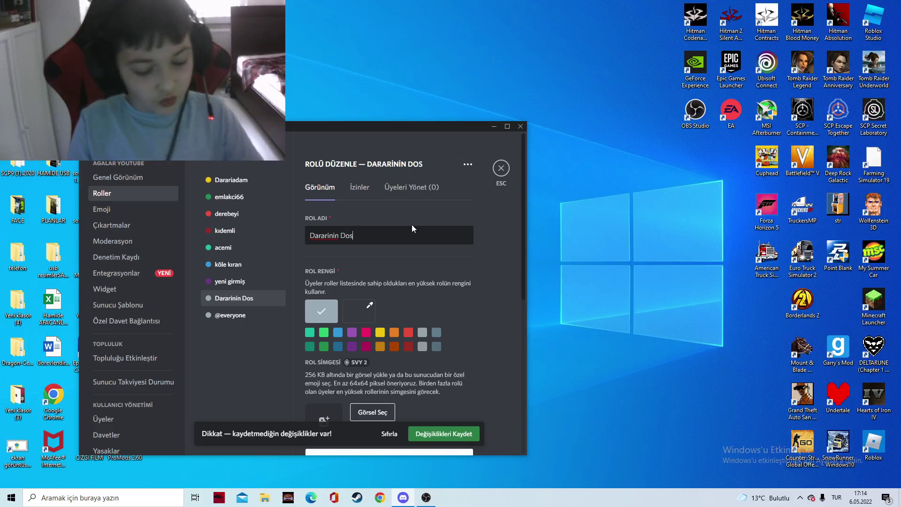
pyautogui.write('tu')
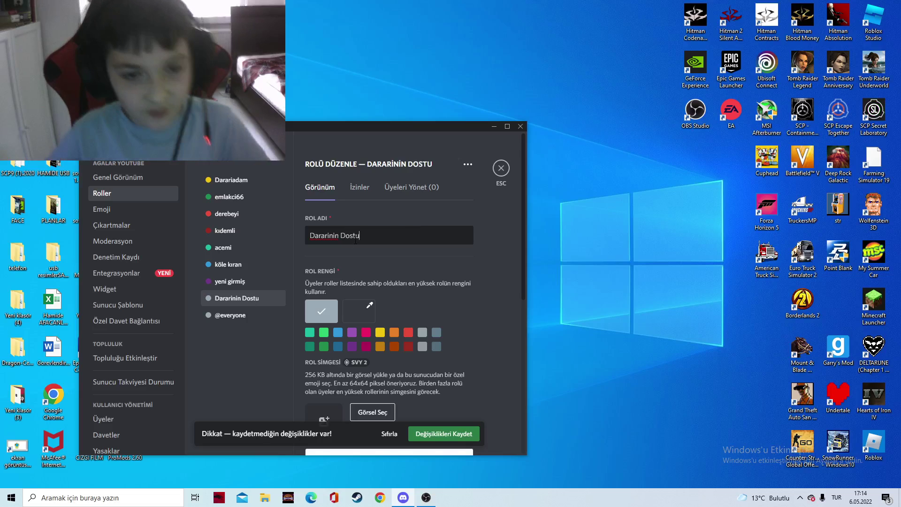
# Step: Grant the Dararinin Dostu role the Emojileri ve Çıkartmaları Yönet, Denetim Kaydını Görüntüle and Webhook'ları Yönet permissions
pyautogui.click(359, 188)
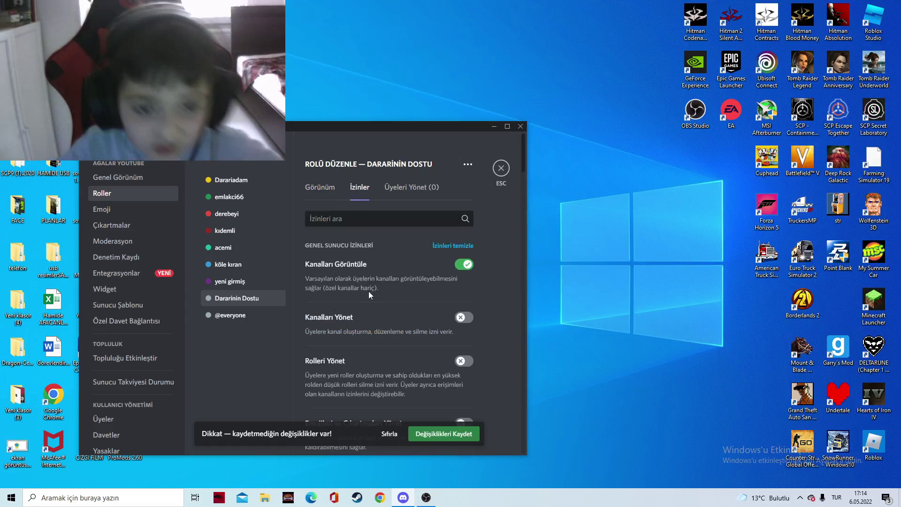
pyautogui.scroll(-1, 366, 296)
pyautogui.scroll(-1, 452, 240)
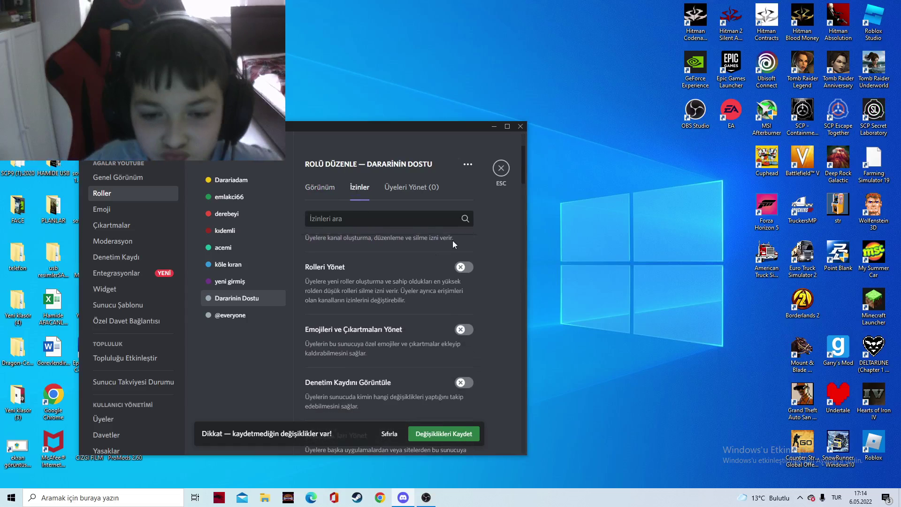
pyautogui.scroll(1, 460, 256)
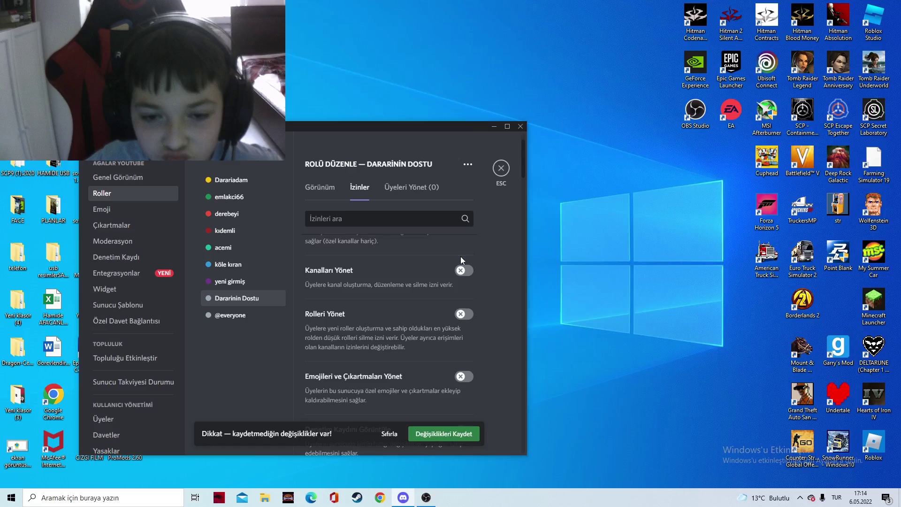
pyautogui.click(471, 378)
pyautogui.scroll(-3, 468, 353)
pyautogui.click(464, 287)
pyautogui.click(466, 342)
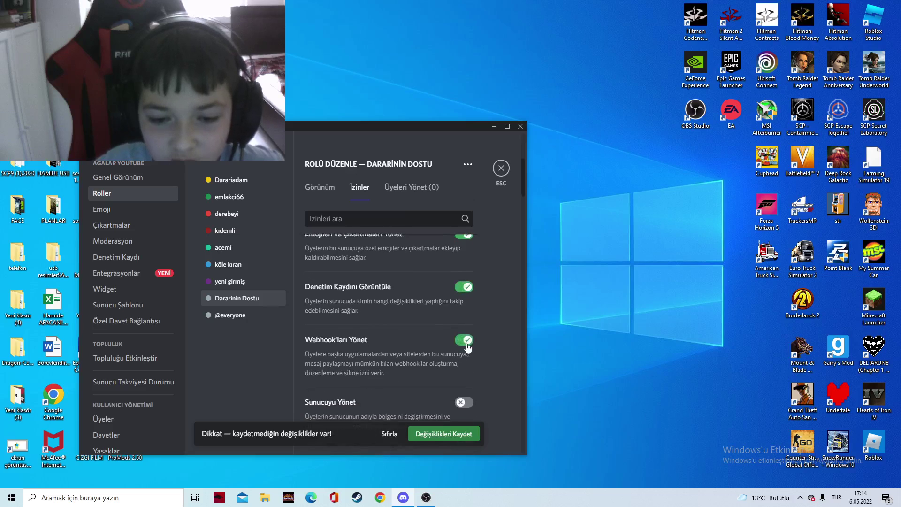
# Step: Enable the membership permissions Kullanıcı Adlarını Yönet, Üyeleri Engelle and Üyelere Zamanaşımı Uygula for the Dararinin Dostu role
pyautogui.scroll(-3, 455, 305)
pyautogui.scroll(-5, 457, 276)
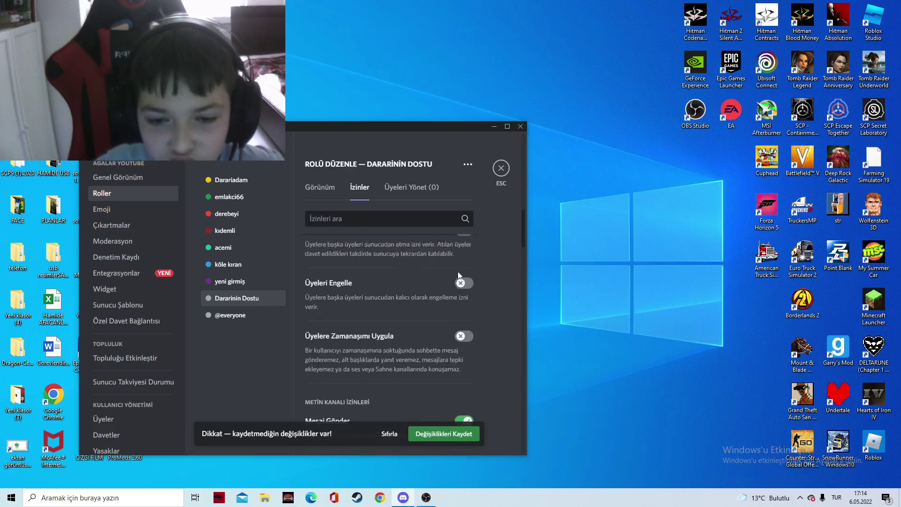
pyautogui.scroll(1, 462, 257)
pyautogui.click(463, 248)
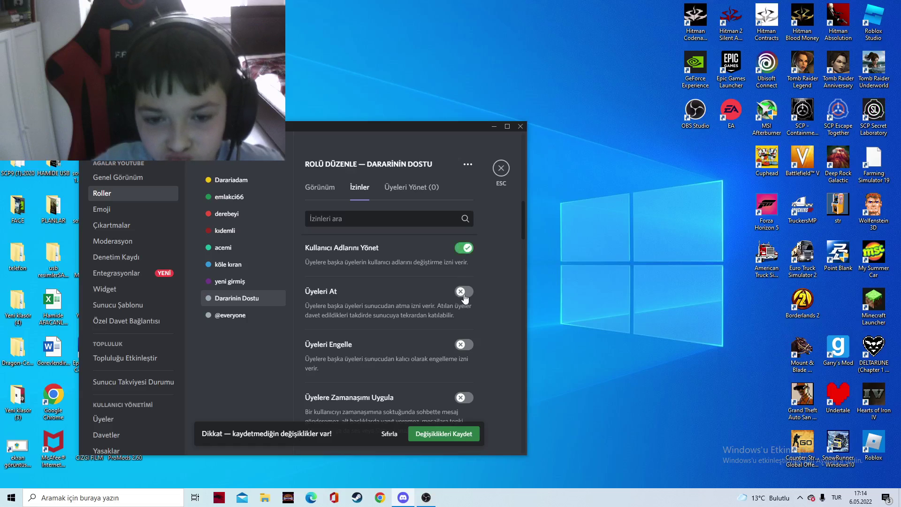
pyautogui.click(463, 344)
pyautogui.scroll(-1, 461, 333)
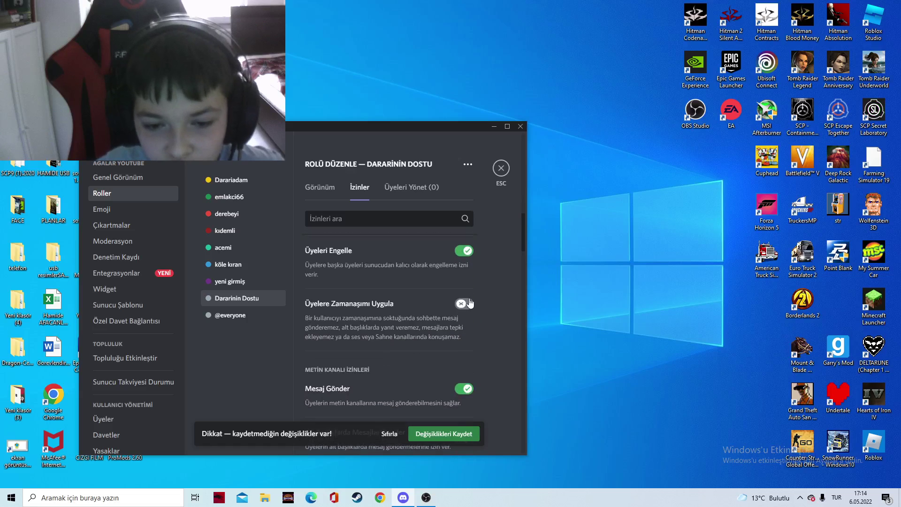
pyautogui.scroll(-2, 462, 305)
pyautogui.scroll(-1, 463, 304)
pyautogui.click(464, 257)
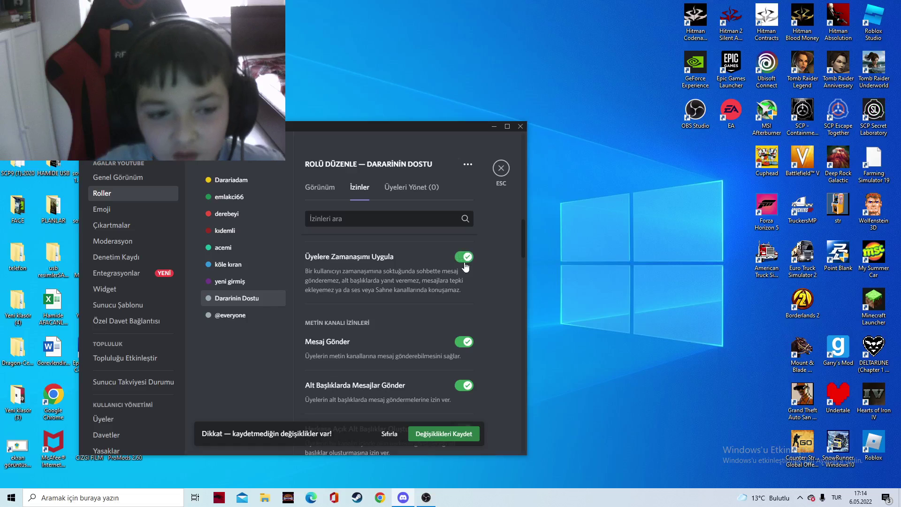
# Step: Enable the text channel permissions Mesajları Yönet, Alt Başlıkları Yönet and Metin Okuma Mesajı Gönder for the Dararinin Dostu role
pyautogui.scroll(-13, 479, 295)
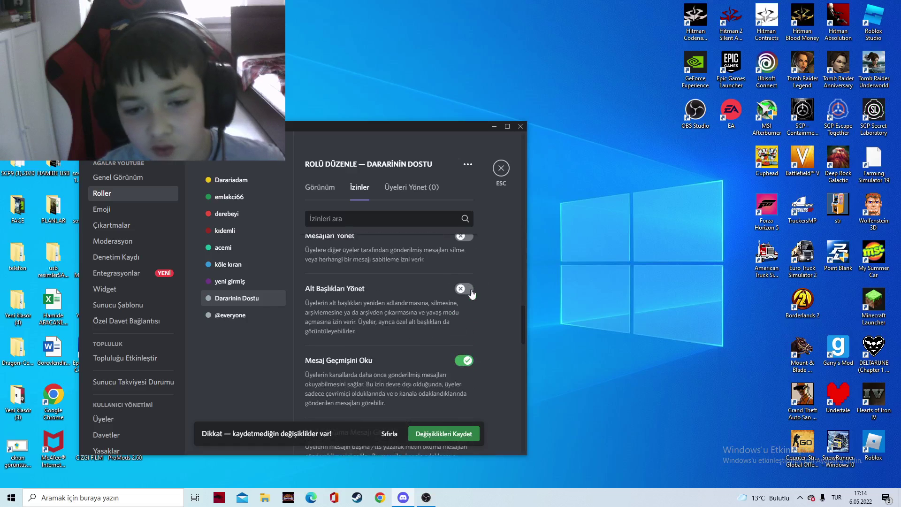
pyautogui.scroll(1, 472, 292)
pyautogui.click(463, 282)
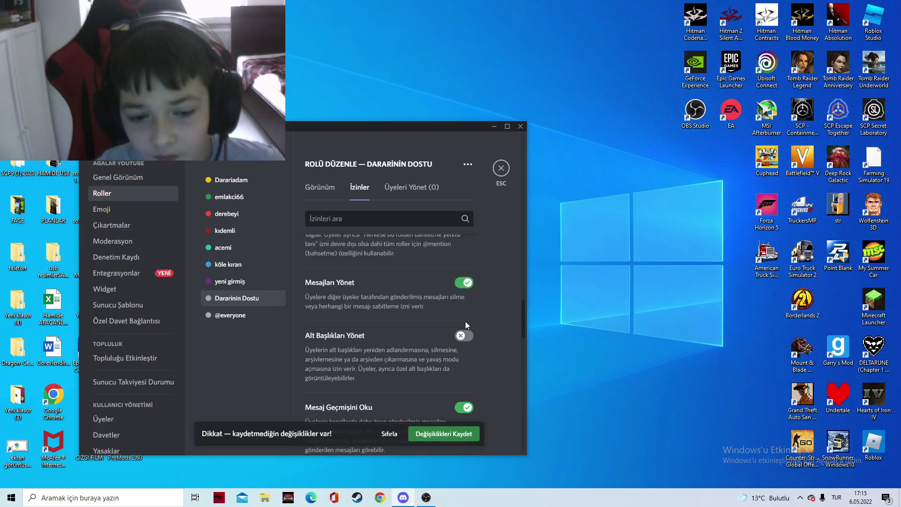
pyautogui.scroll(-5, 464, 314)
pyautogui.scroll(3, 464, 303)
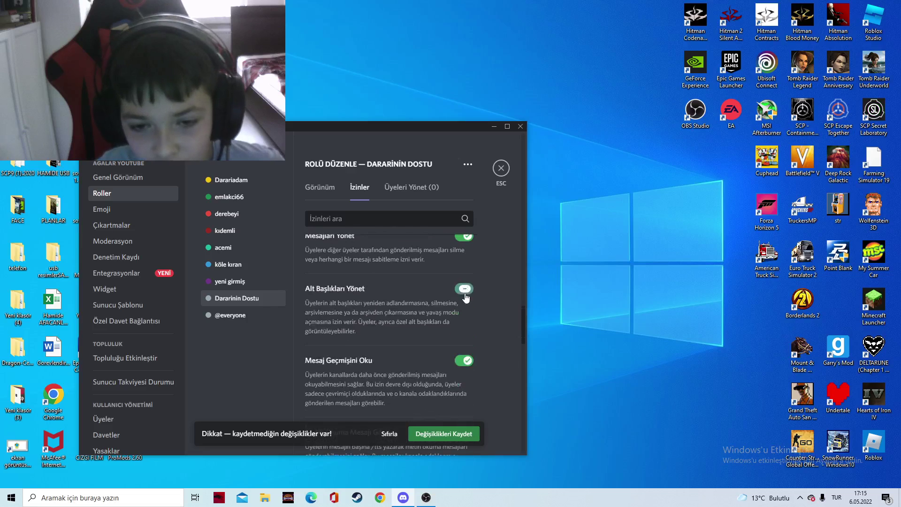
pyautogui.scroll(-4, 464, 294)
pyautogui.scroll(1, 463, 291)
pyautogui.click(462, 290)
pyautogui.scroll(-5, 457, 303)
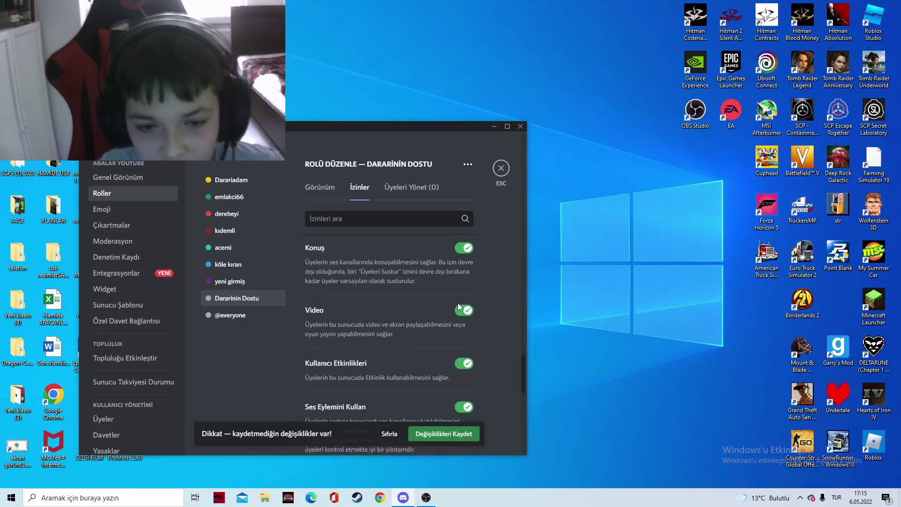
# Step: Give the Dararinin Dostu role the lighter blue-grey role colour
pyautogui.scroll(1, 457, 303)
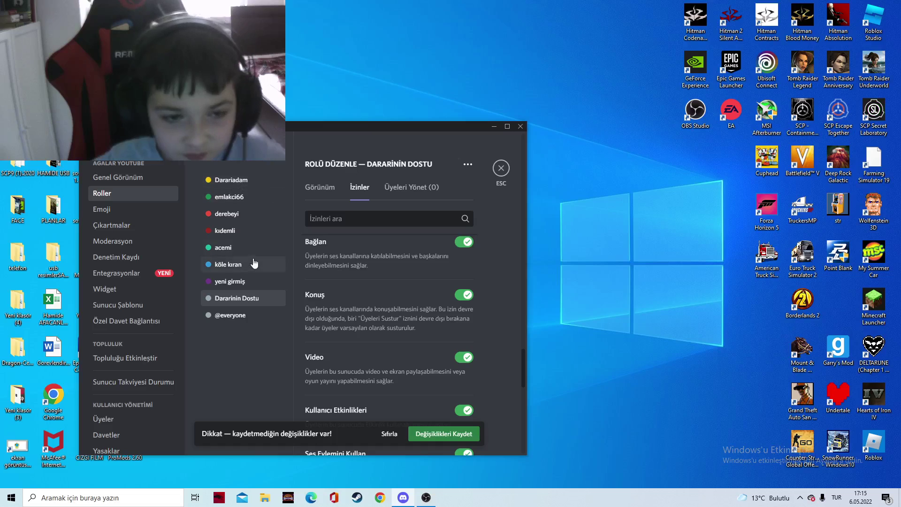
pyautogui.scroll(4, 381, 328)
pyautogui.click(320, 188)
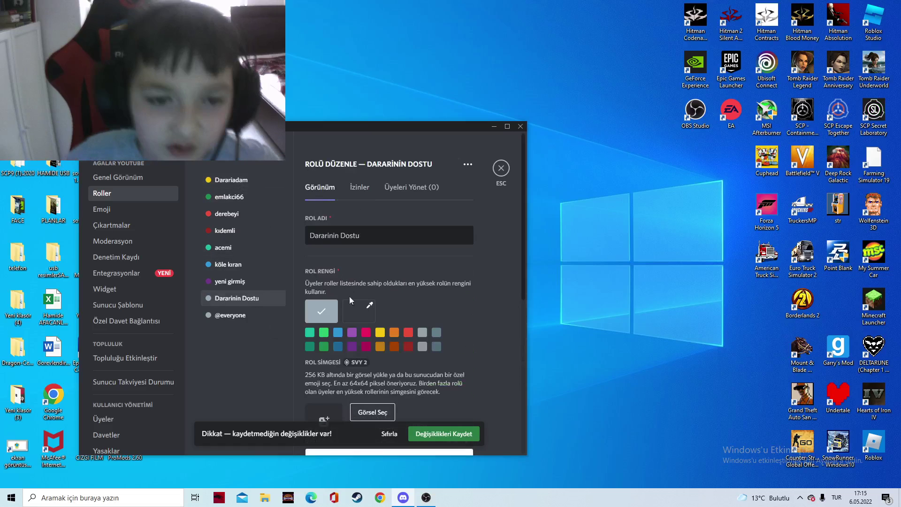
pyautogui.click(435, 333)
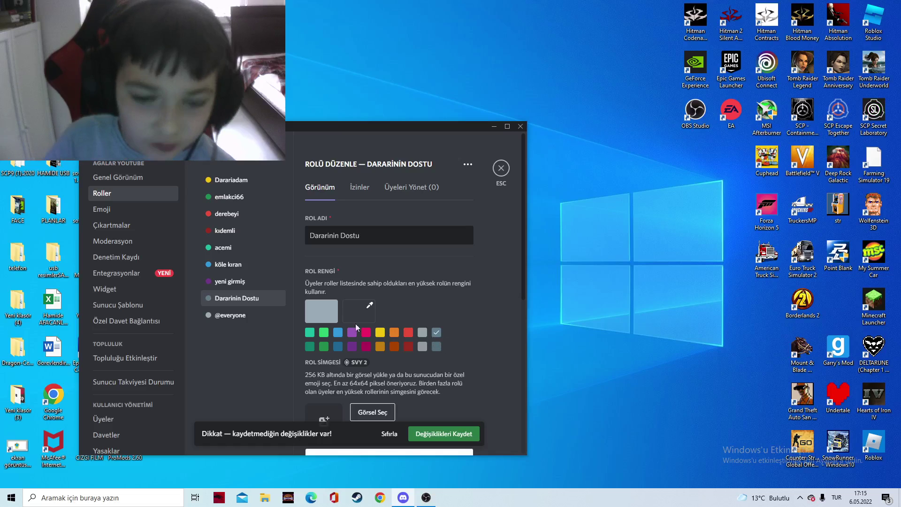
# Step: Create another server role named muhafız and give it the dark yellow role colour
pyautogui.click(280, 161)
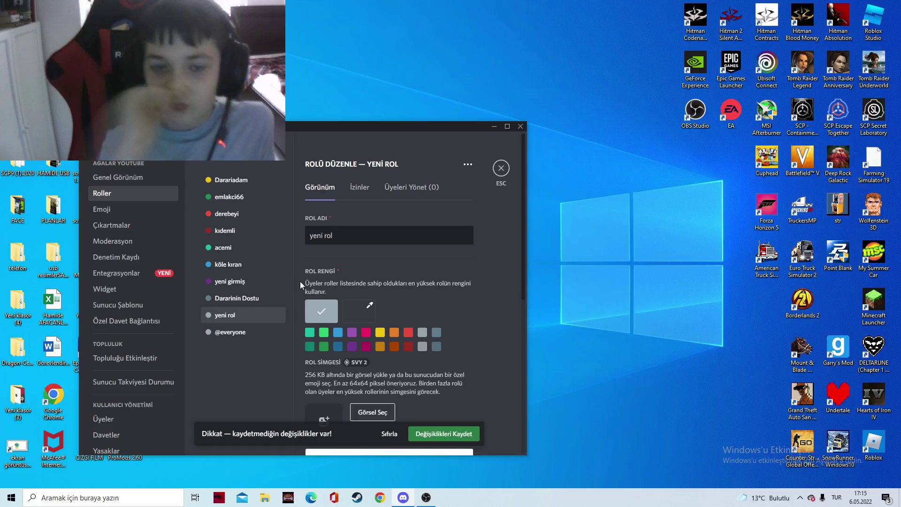
pyautogui.press('BackSpace')
pyautogui.press('BackSpace')
pyautogui.press('BackSpace')
pyautogui.press('BackSpace')
pyautogui.press('BackSpace')
pyautogui.press('BackSpace')
pyautogui.press('BackSpace')
pyautogui.press('BackSpace')
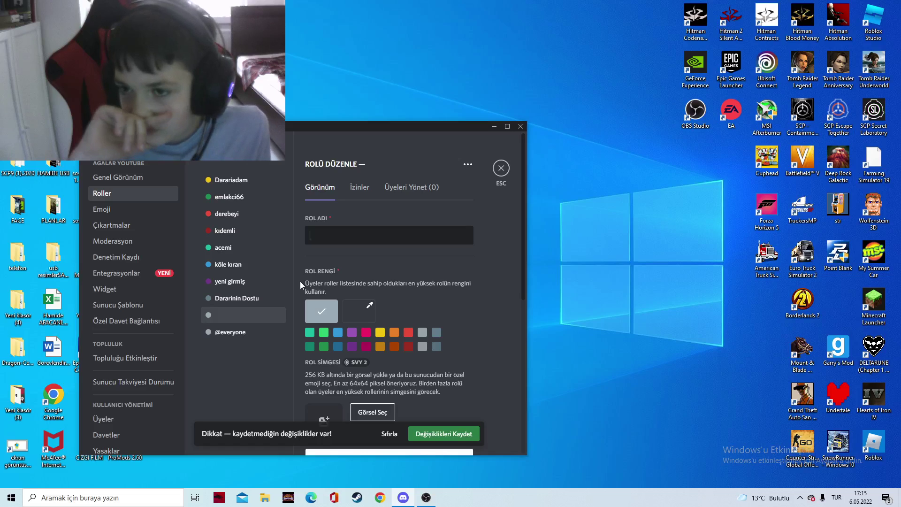
pyautogui.write('muh')
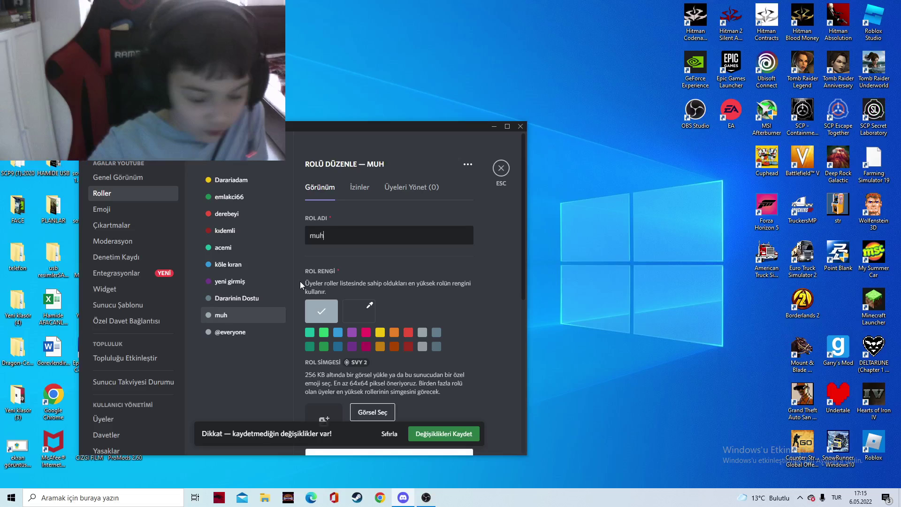
pyautogui.write('afız')
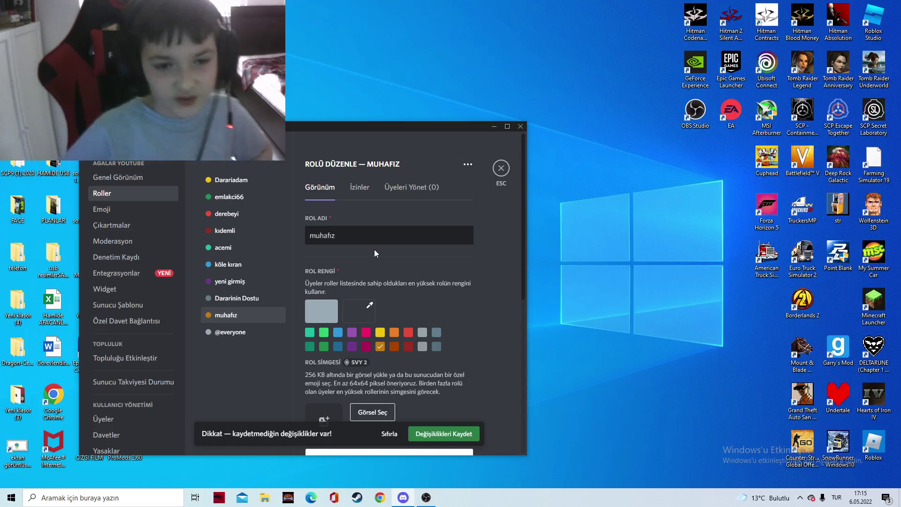
# Step: Enable the Emojileri ve Çıkartmaları Yönet permission for the muhafız role
pyautogui.click(360, 188)
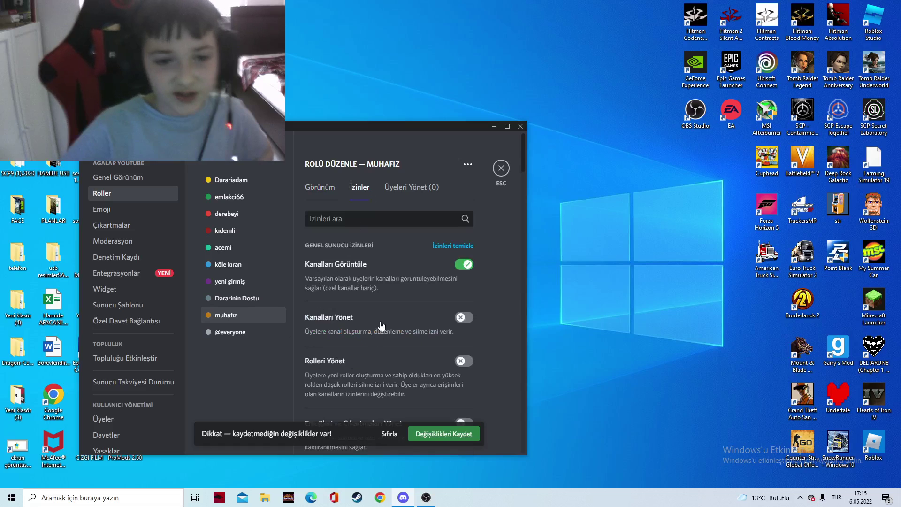
pyautogui.scroll(-1, 381, 326)
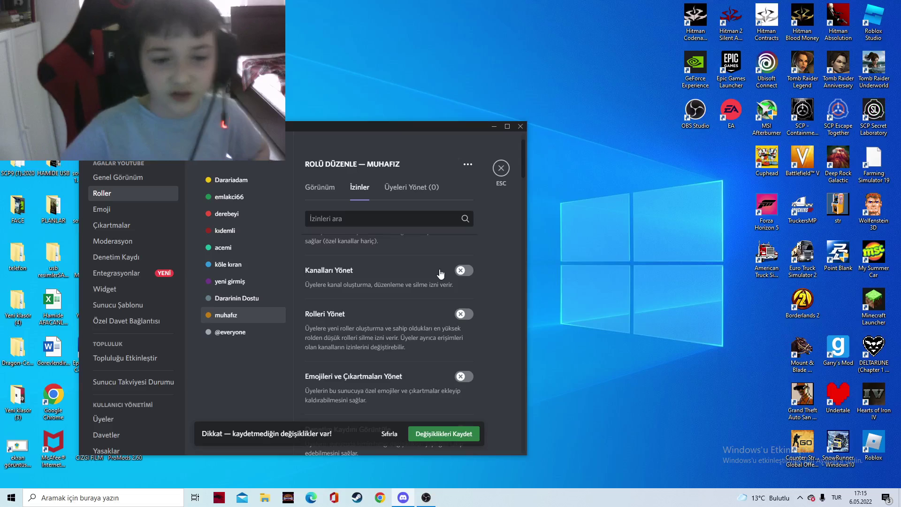
pyautogui.scroll(-1, 449, 323)
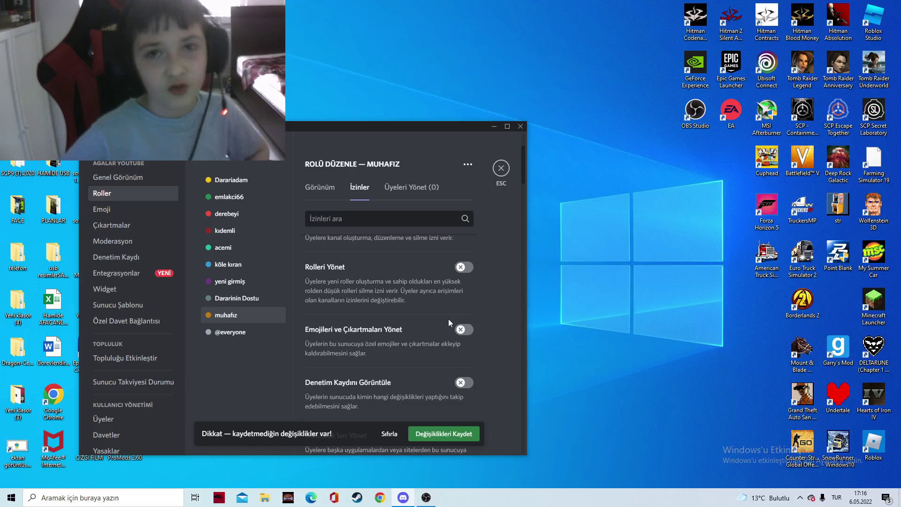
pyautogui.scroll(-1, 449, 319)
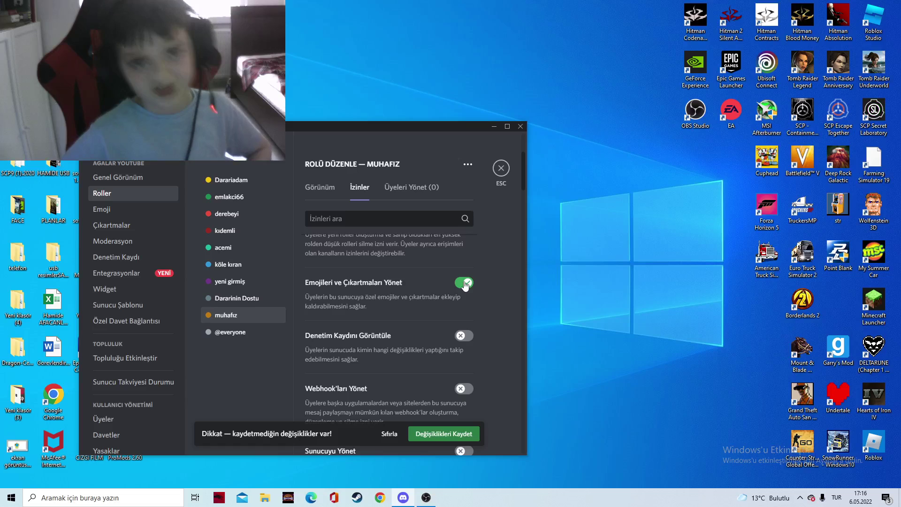
# Step: Review the remaining permissions of the muhafız role, from Denetim Kaydını Görüntüle through Yönetici
pyautogui.scroll(-2, 396, 329)
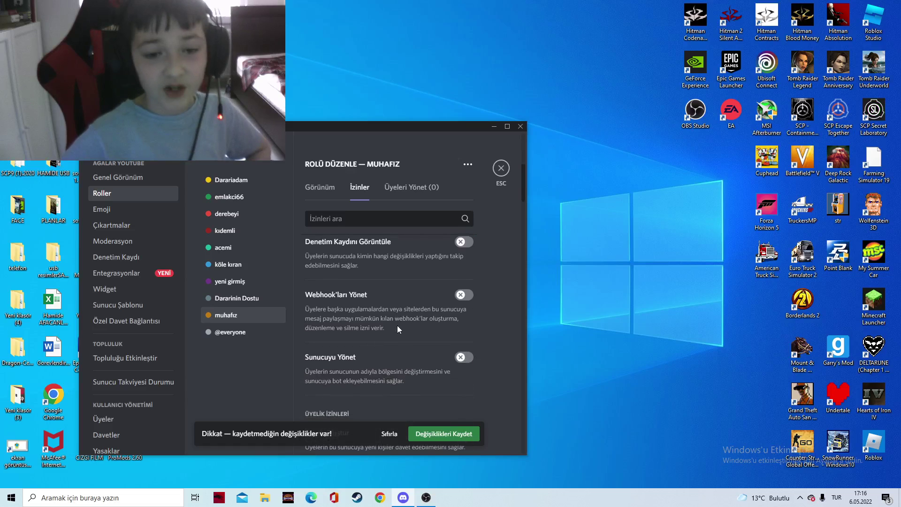
pyautogui.scroll(-1, 396, 329)
pyautogui.scroll(-3, 396, 329)
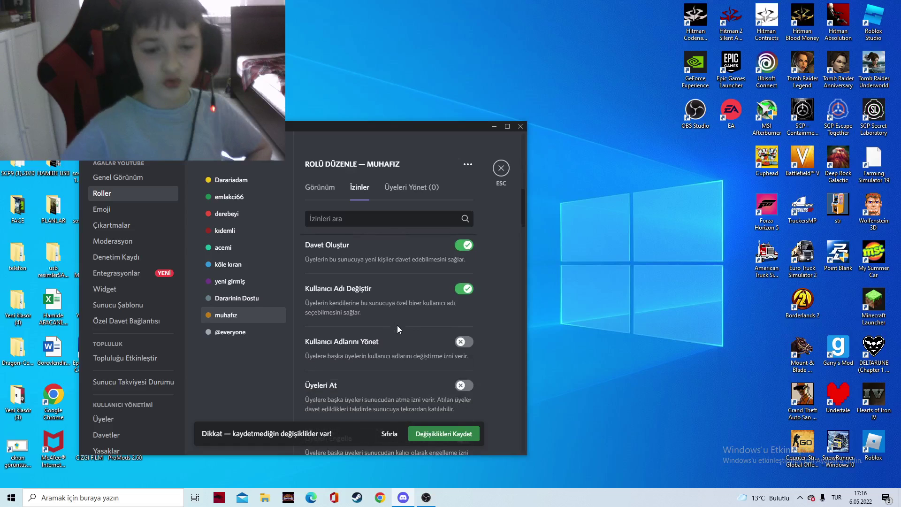
pyautogui.scroll(-1, 397, 329)
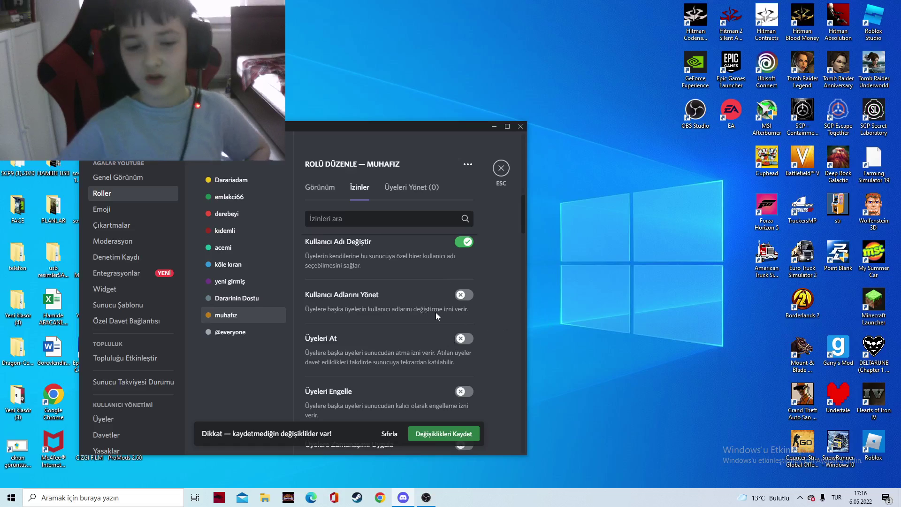
pyautogui.scroll(-1, 435, 315)
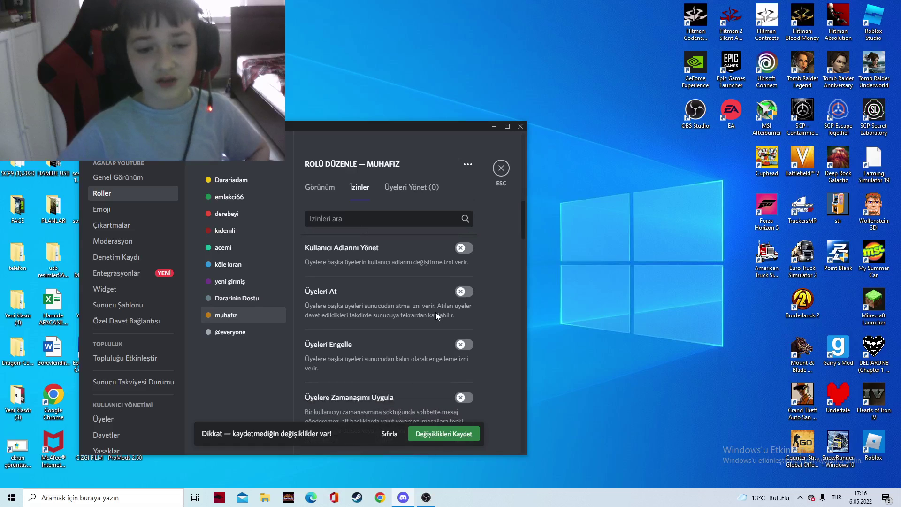
pyautogui.scroll(-2, 435, 312)
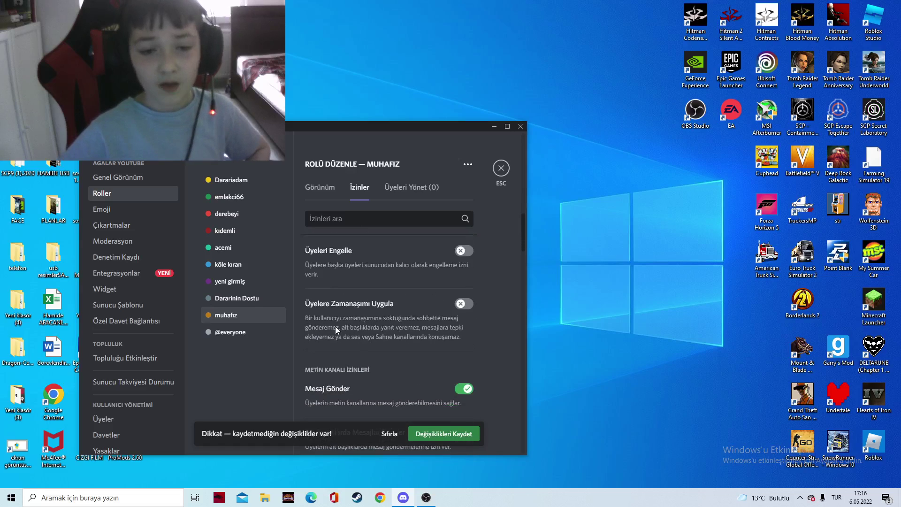
pyautogui.scroll(-1, 324, 365)
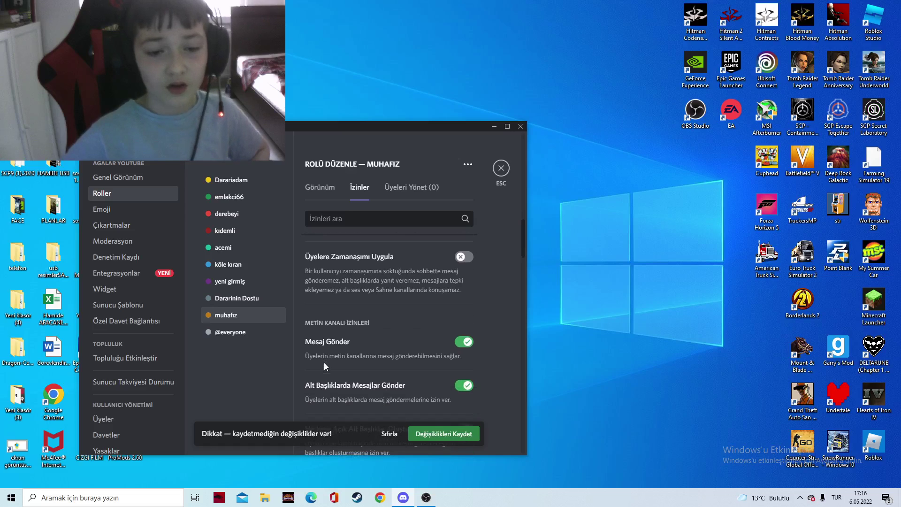
pyautogui.scroll(-8, 323, 362)
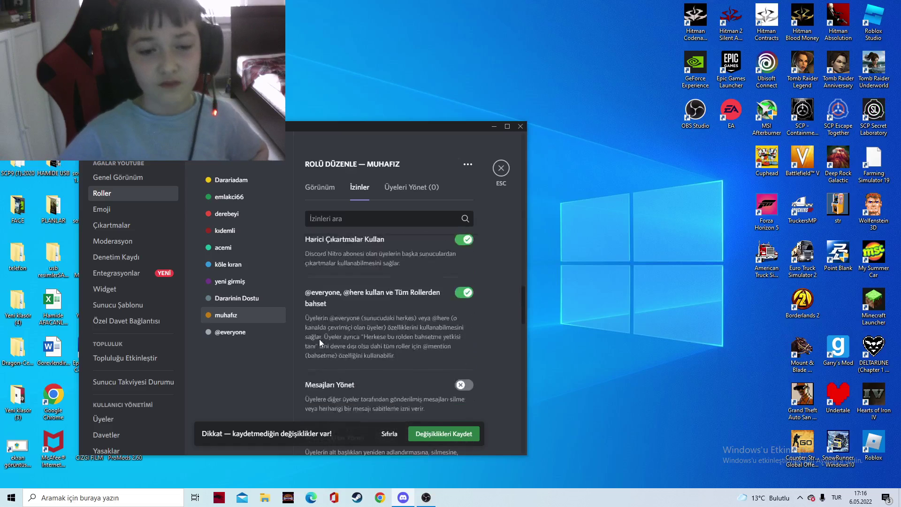
pyautogui.scroll(-2, 319, 339)
pyautogui.scroll(1, 320, 343)
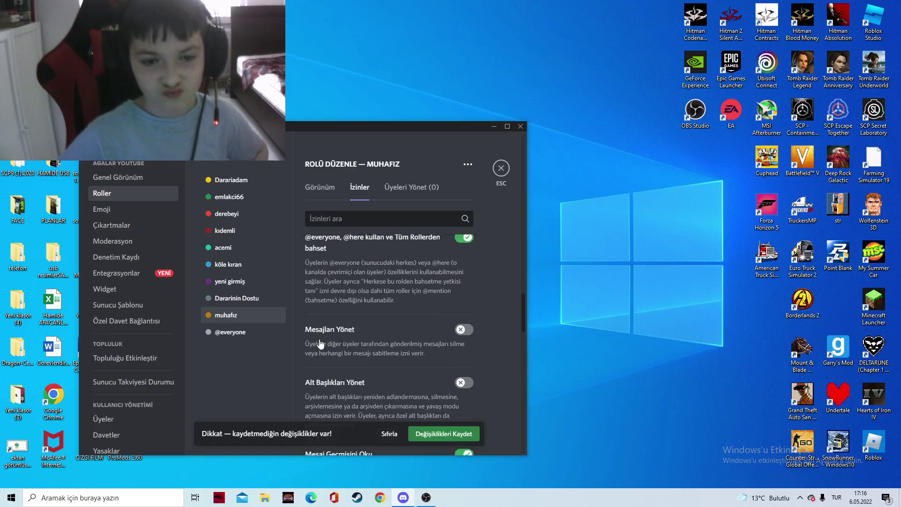
pyautogui.scroll(-1, 319, 343)
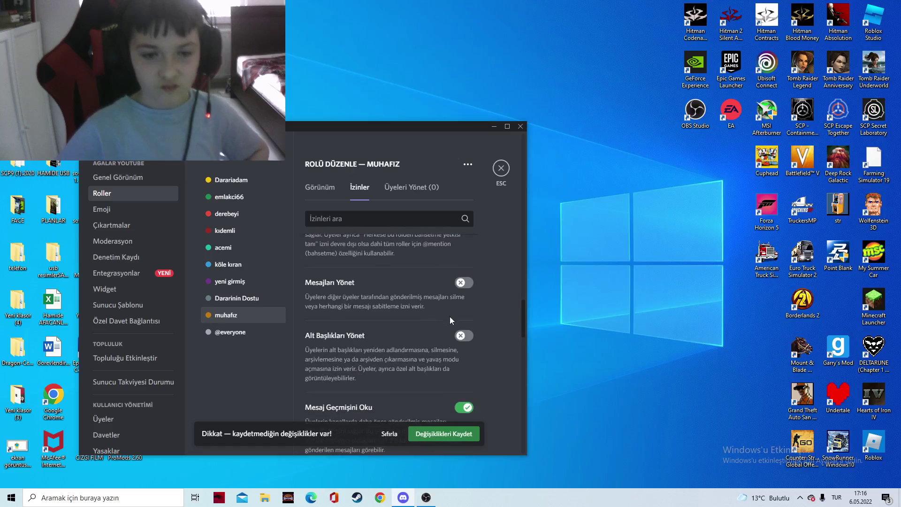
pyautogui.scroll(-2, 449, 316)
pyautogui.scroll(-1, 451, 319)
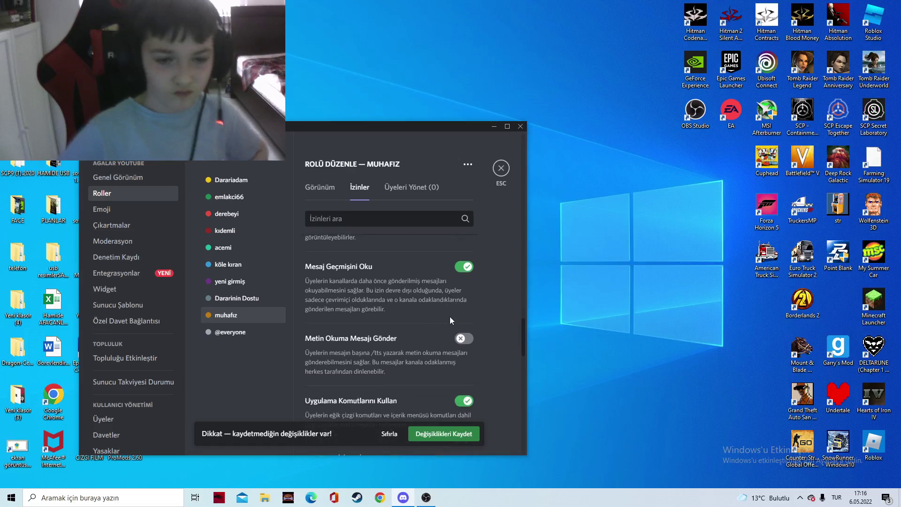
pyautogui.scroll(1, 454, 334)
pyautogui.scroll(-3, 454, 334)
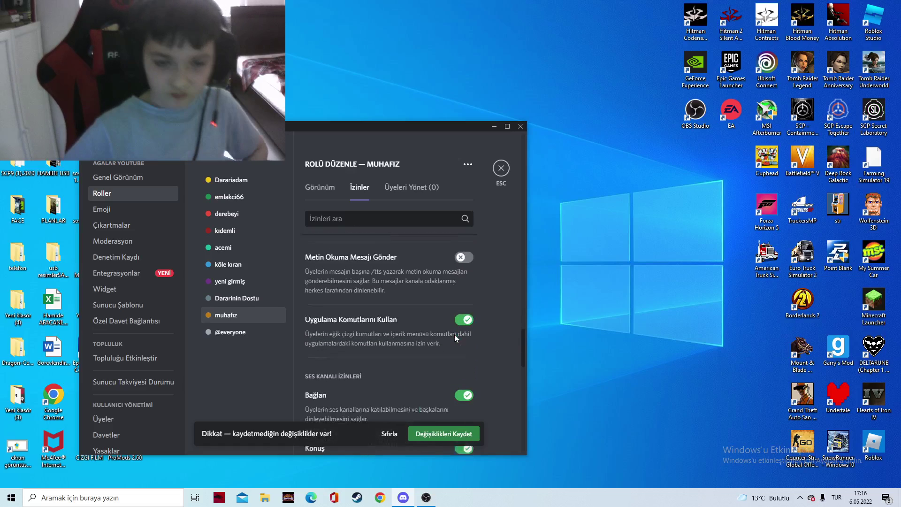
pyautogui.scroll(-6, 454, 334)
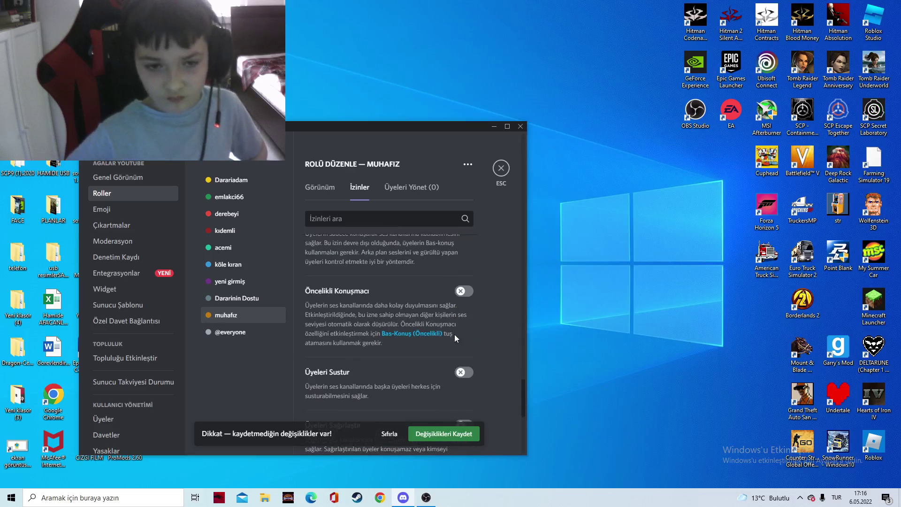
pyautogui.scroll(-2, 454, 334)
pyautogui.scroll(-1, 455, 339)
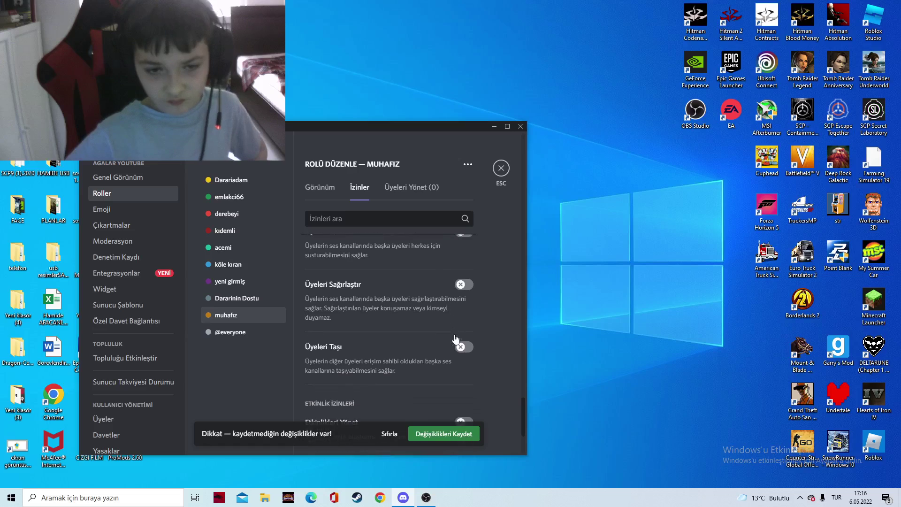
pyautogui.scroll(-2, 454, 334)
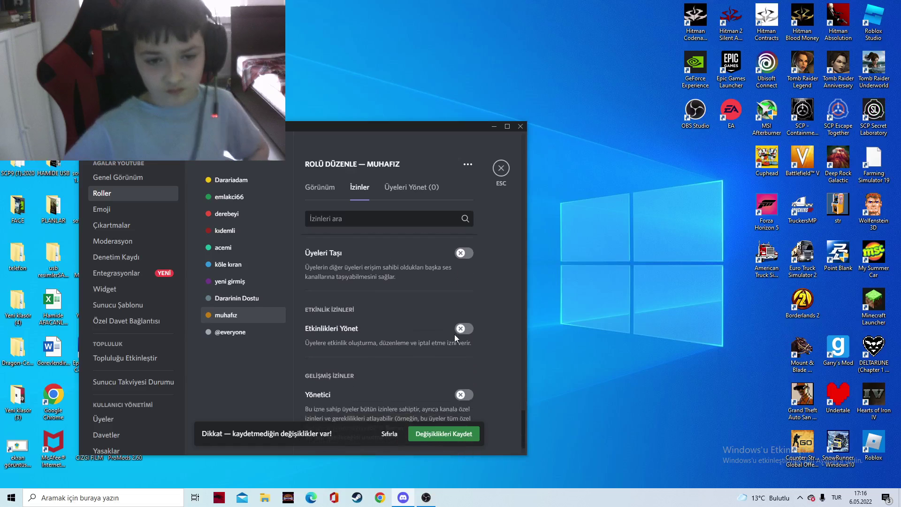
pyautogui.scroll(-1, 454, 336)
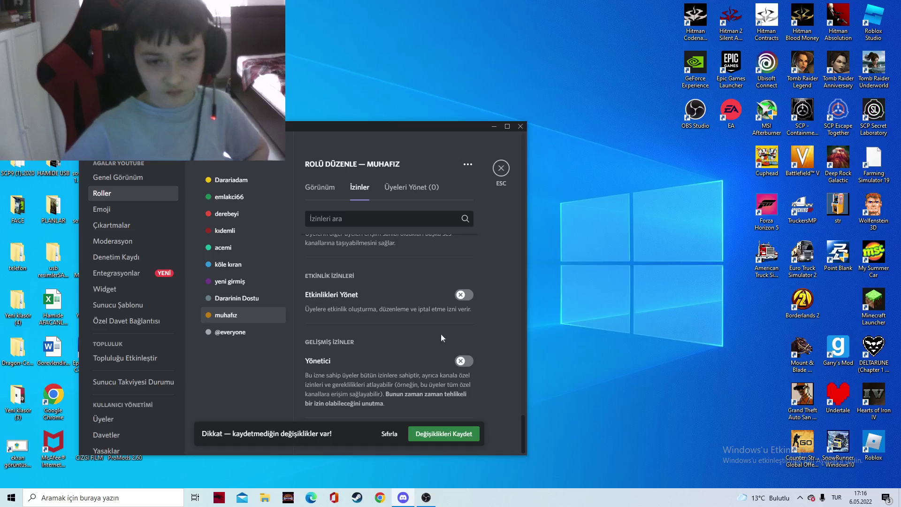
# Step: Rename the muhafız role as stickerci and save the role changes
pyautogui.click(329, 187)
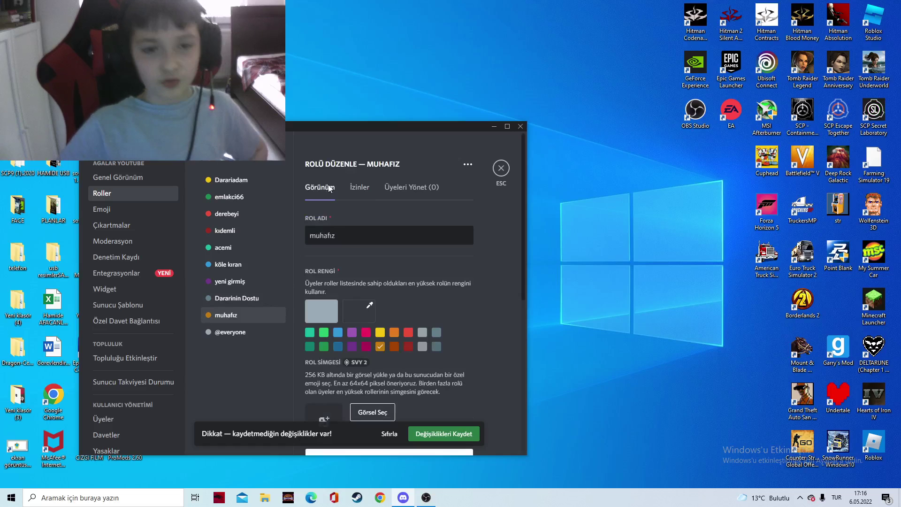
pyautogui.click(361, 231)
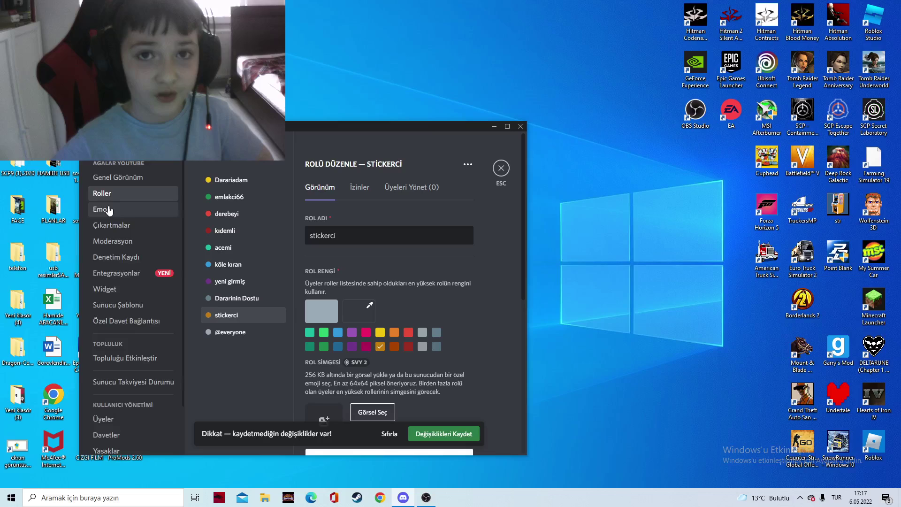
pyautogui.scroll(-2, 140, 232)
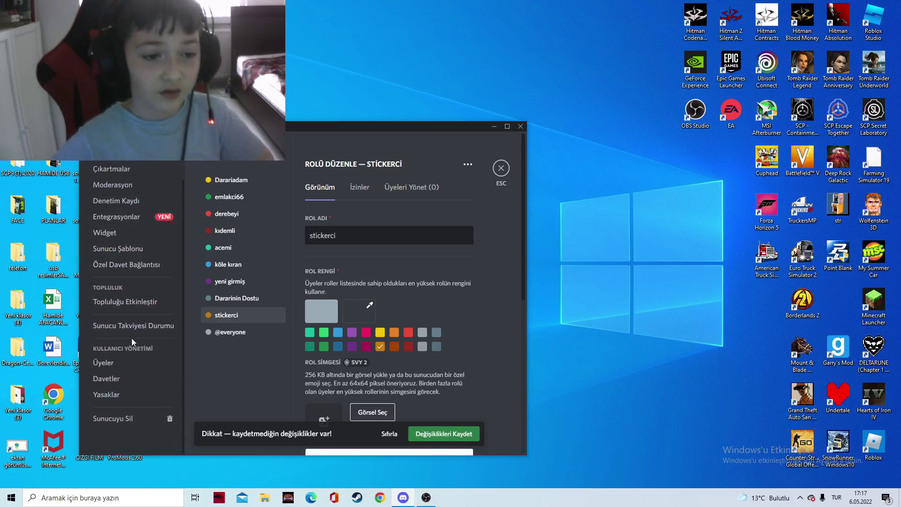
pyautogui.click(141, 399)
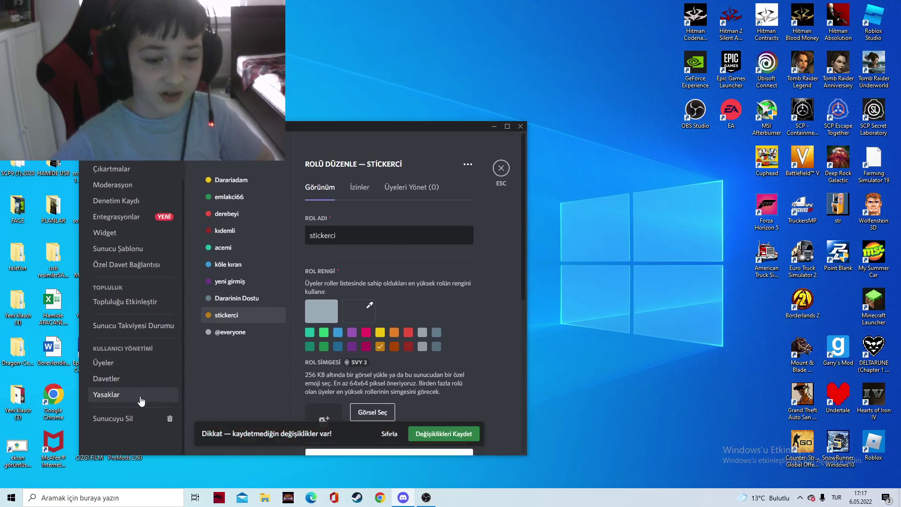
pyautogui.click(423, 437)
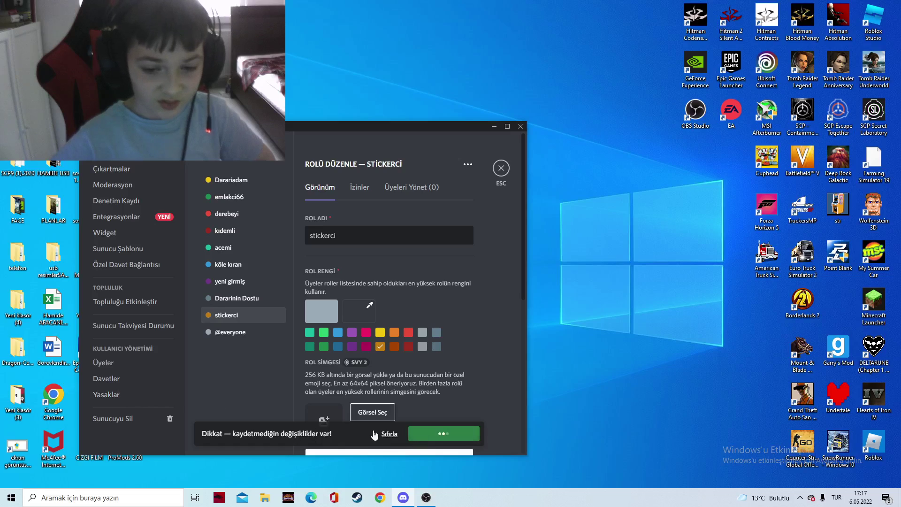
# Step: Look through the server's bans, invites, members, boost status and community activation settings
pyautogui.click(114, 398)
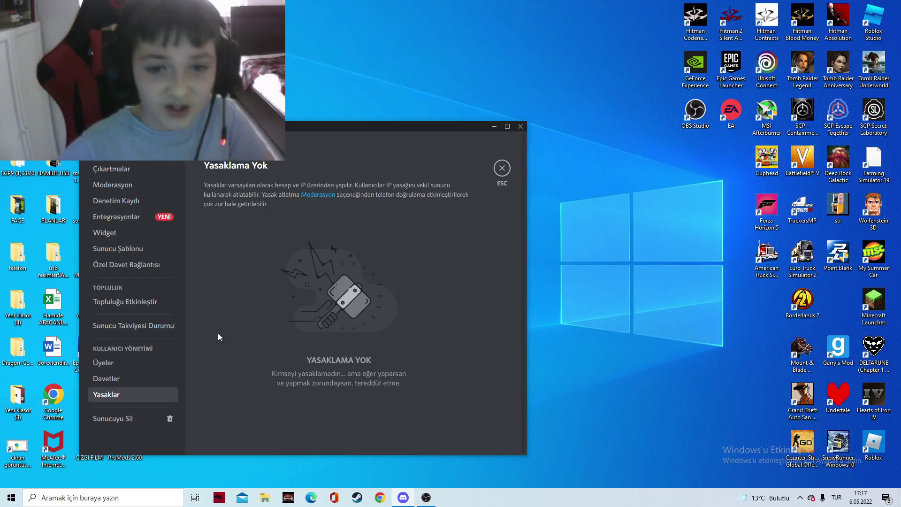
pyautogui.click(111, 377)
pyautogui.click(108, 366)
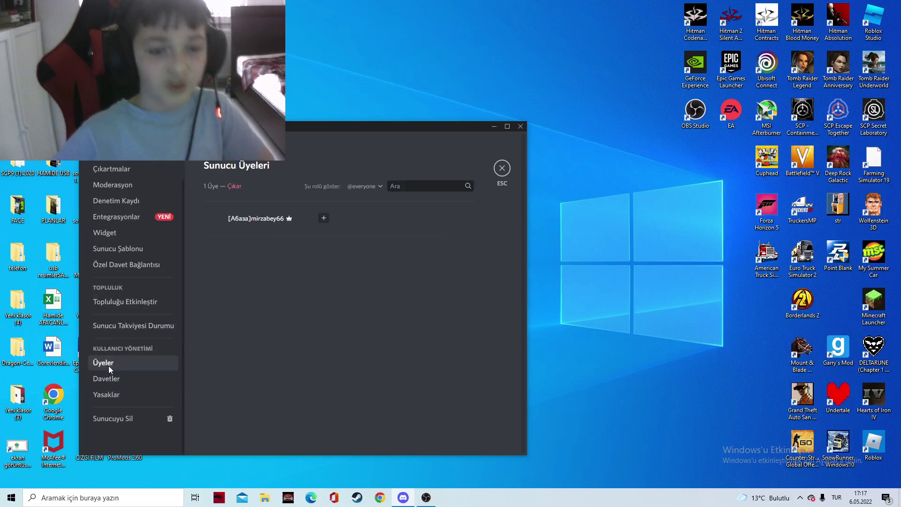
pyautogui.click(103, 328)
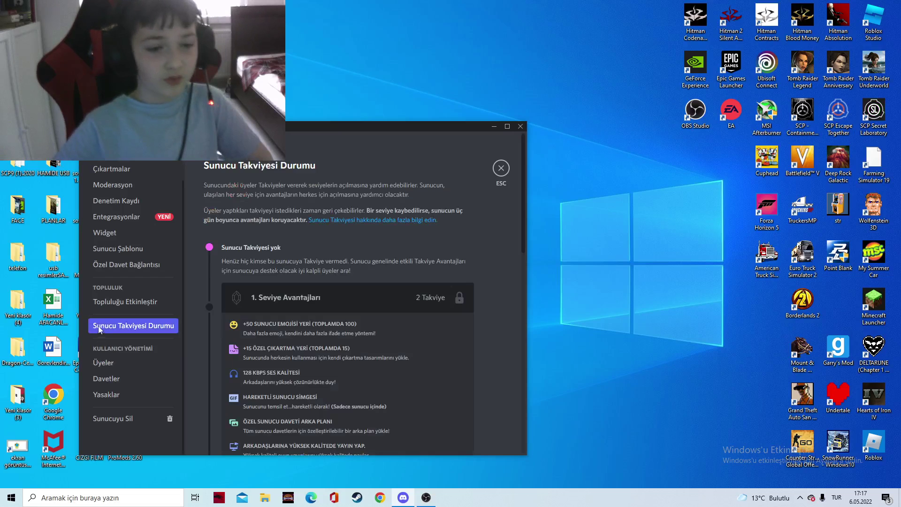
pyautogui.click(114, 305)
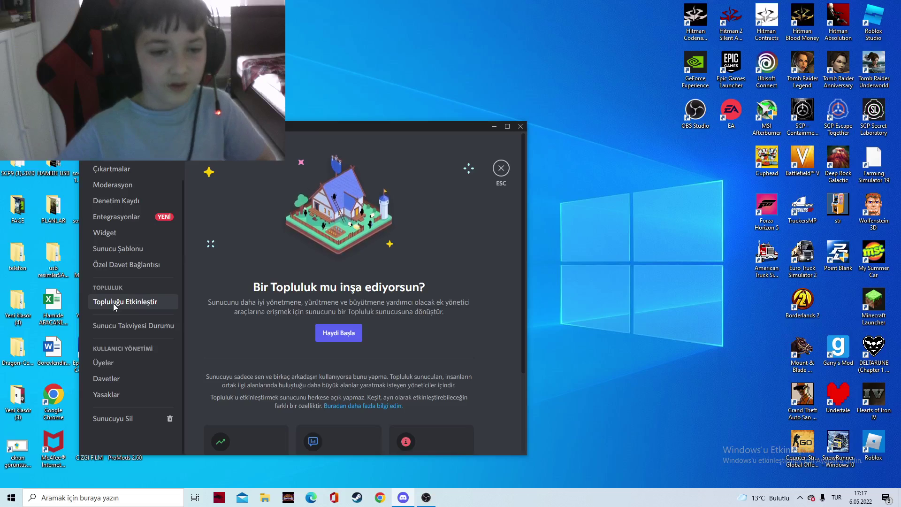
# Step: Examine what a server template copies and which template details it asks for, and leave the server settings
pyautogui.scroll(2, 116, 292)
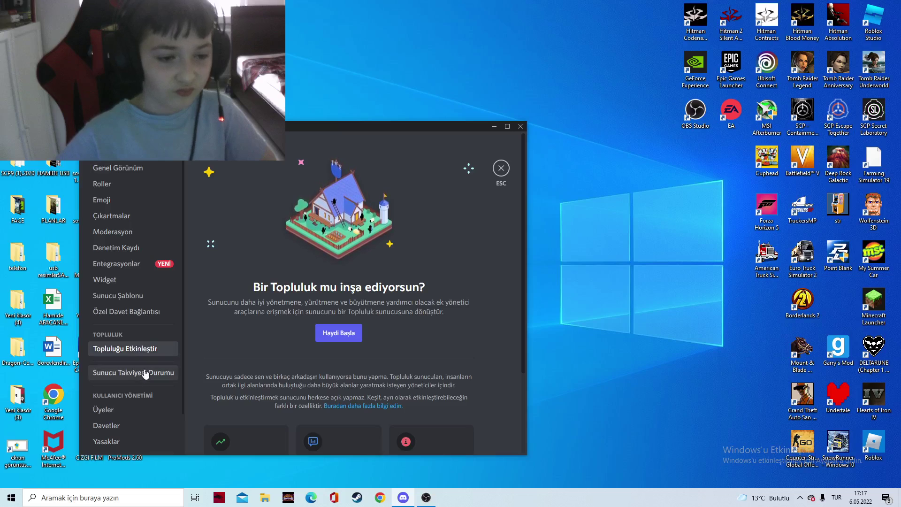
pyautogui.scroll(1, 139, 313)
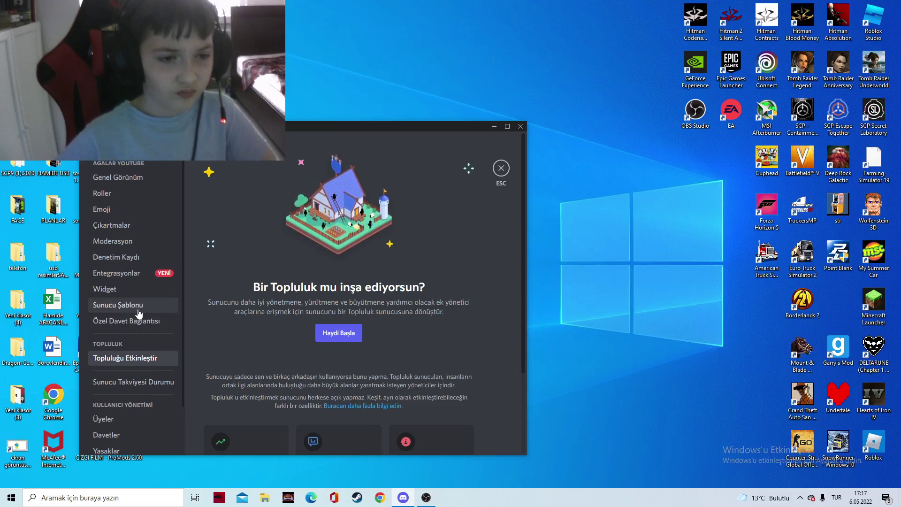
pyautogui.click(137, 309)
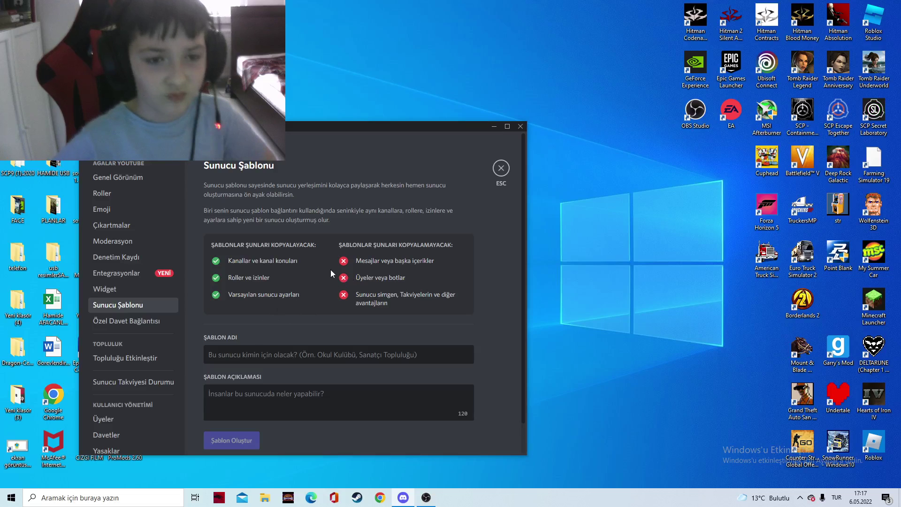
pyautogui.scroll(-1, 301, 305)
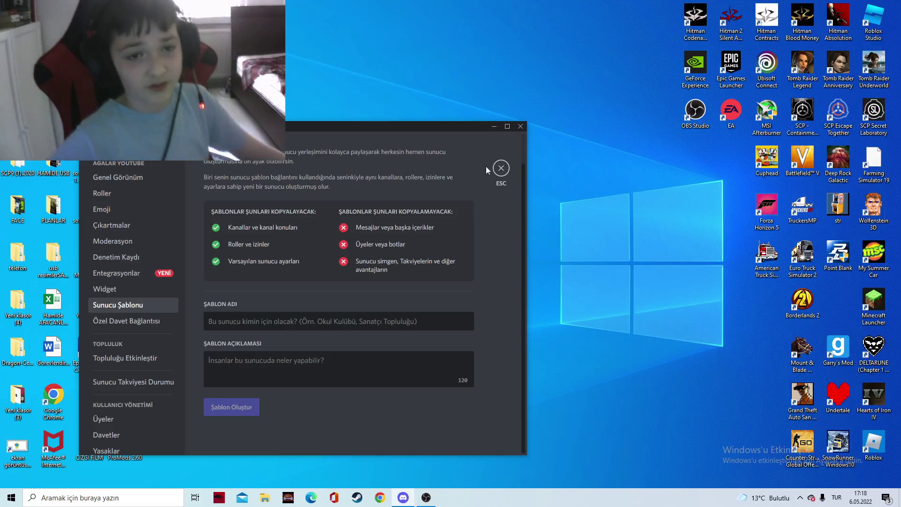
pyautogui.scroll(1, 446, 235)
pyautogui.scroll(-1, 408, 268)
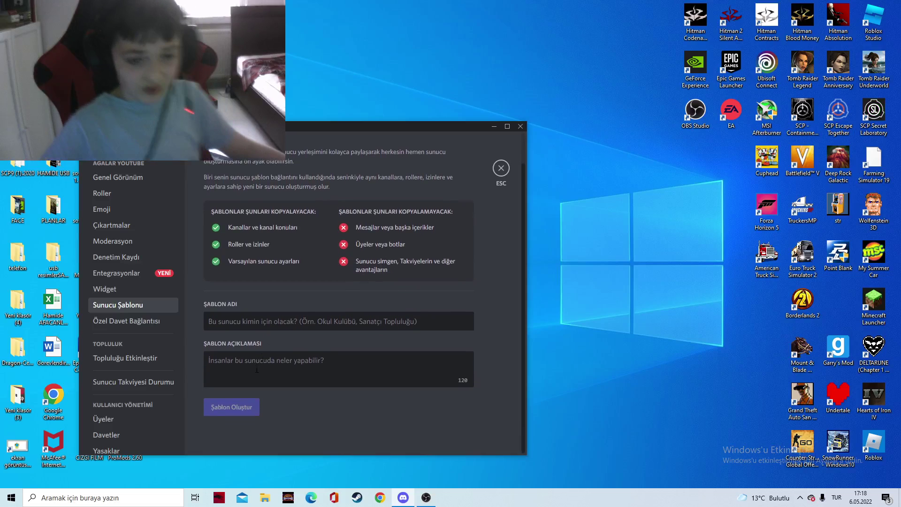
pyautogui.click(501, 168)
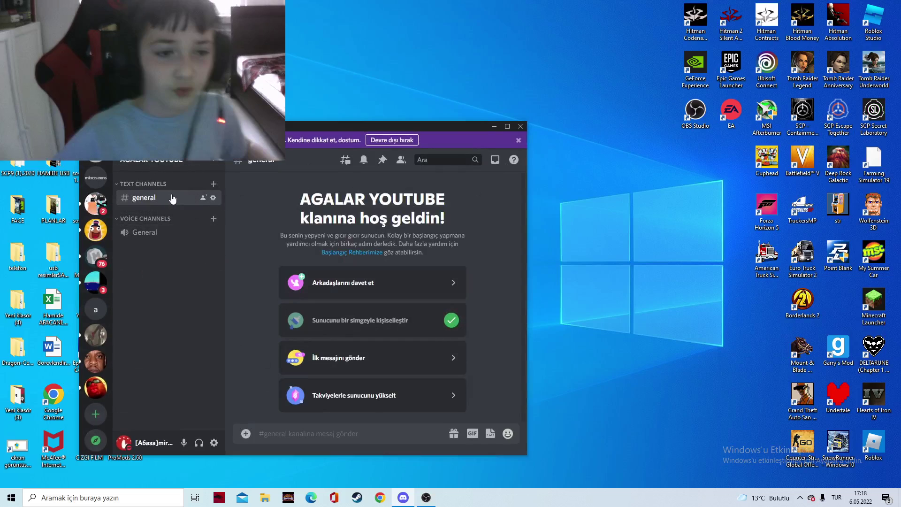
# Step: Create a text channel named turnuva in the Voice Channels category
pyautogui.click(213, 184)
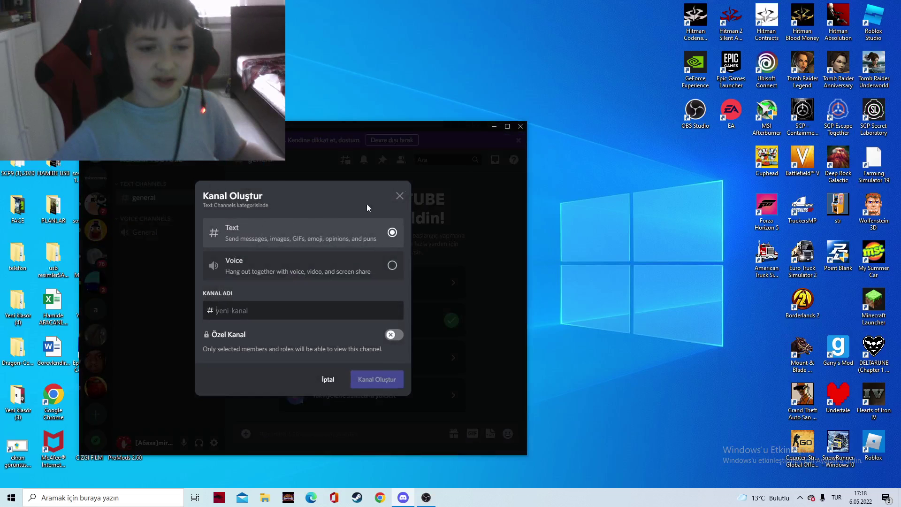
pyautogui.click(404, 197)
pyautogui.click(213, 218)
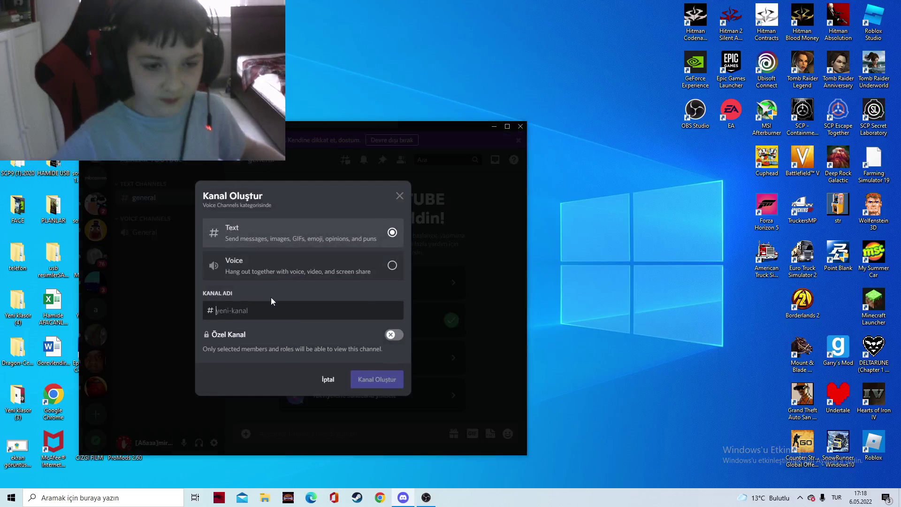
pyautogui.write('tu')
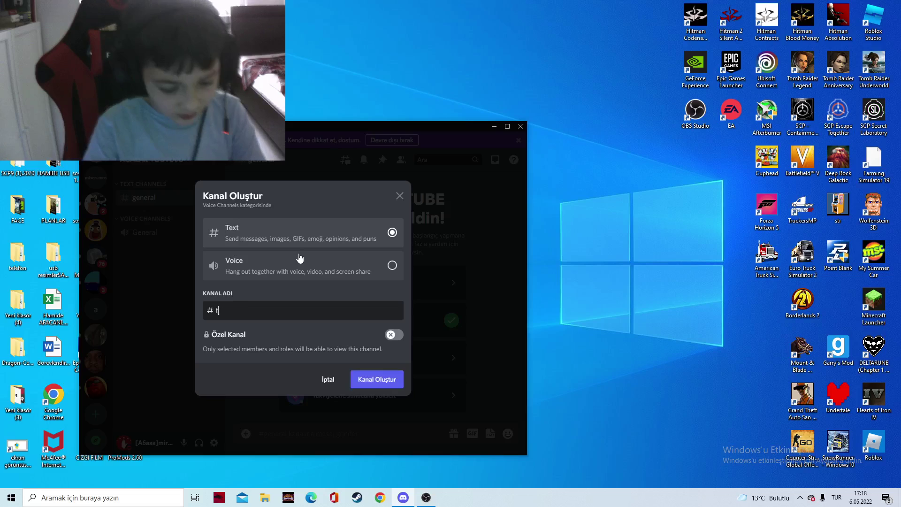
pyautogui.press('BackSpace')
pyautogui.press('BackSpace')
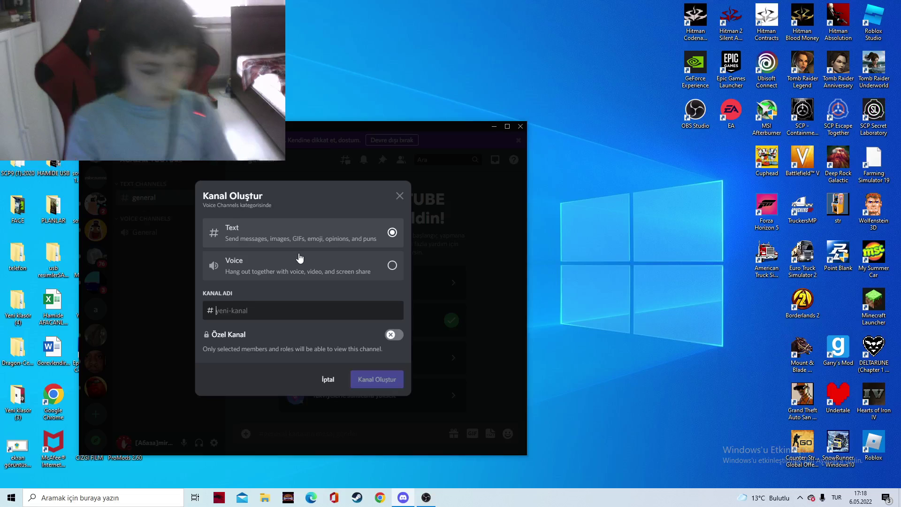
pyautogui.write('turn')
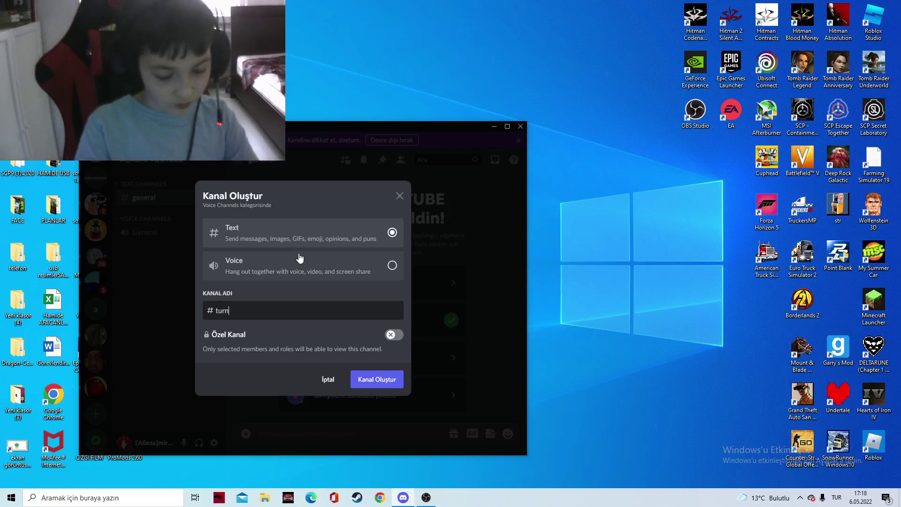
pyautogui.write('uva')
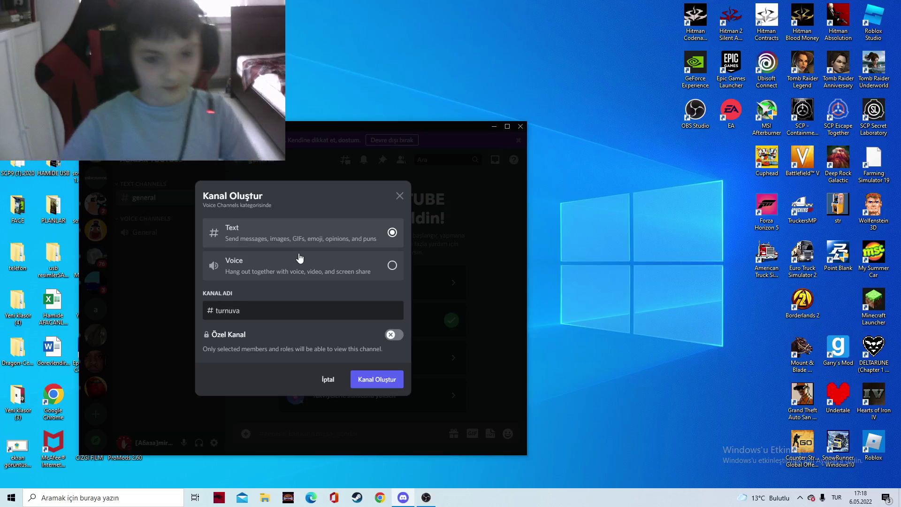
pyautogui.click(375, 379)
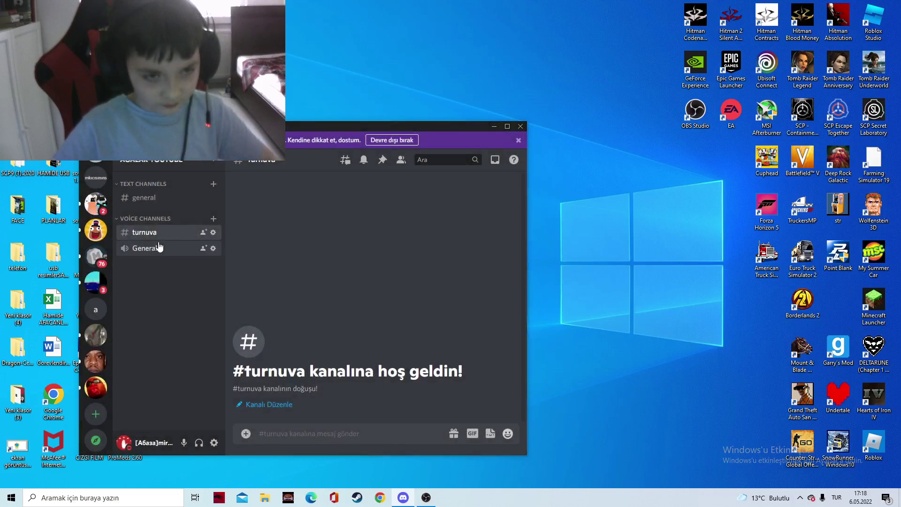
# Step: Join the General voice channel and disconnect from it
pyautogui.click(144, 250)
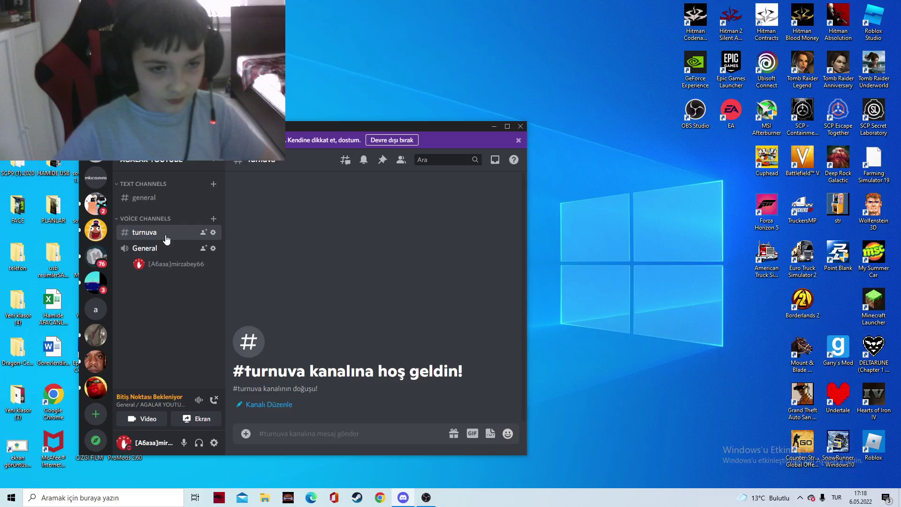
pyautogui.click(196, 251)
pyautogui.click(438, 440)
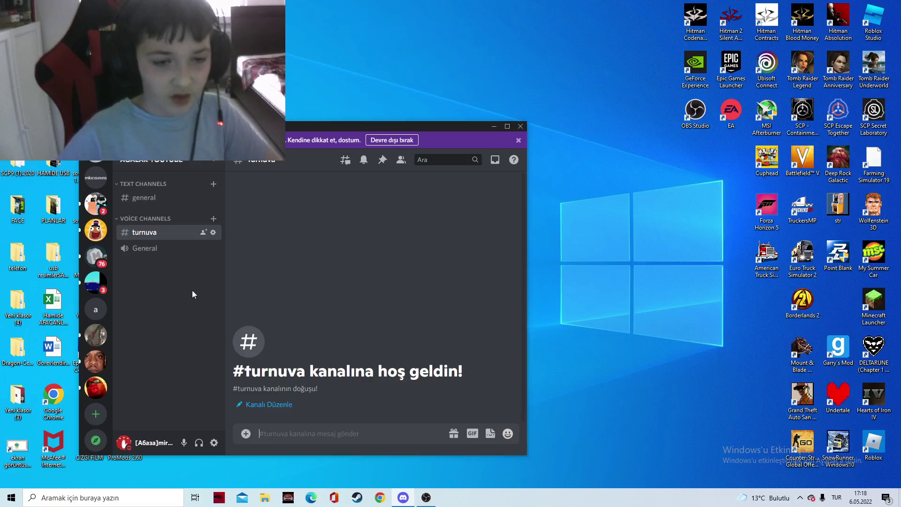
# Step: Look through the settings of the turnuva text channel under Voice Channels and delete the channel
pyautogui.click(213, 234)
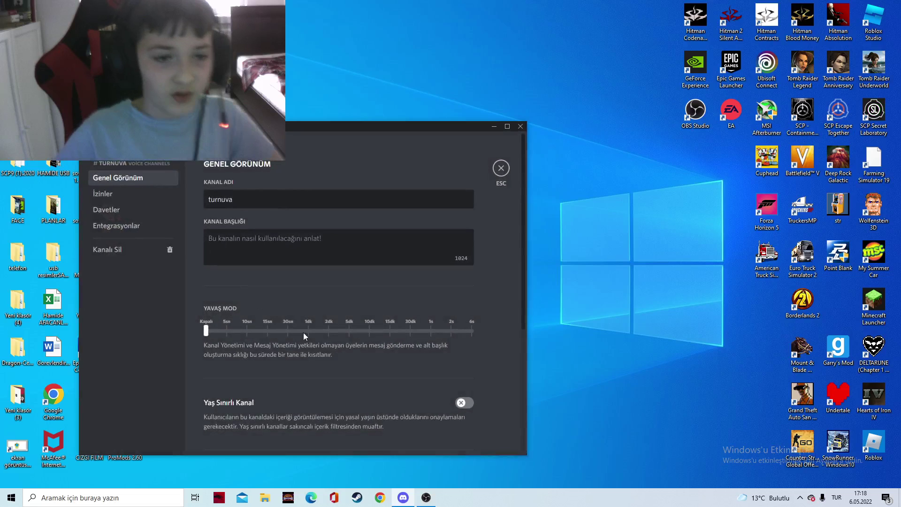
pyautogui.click(104, 194)
pyautogui.click(115, 211)
pyautogui.click(120, 225)
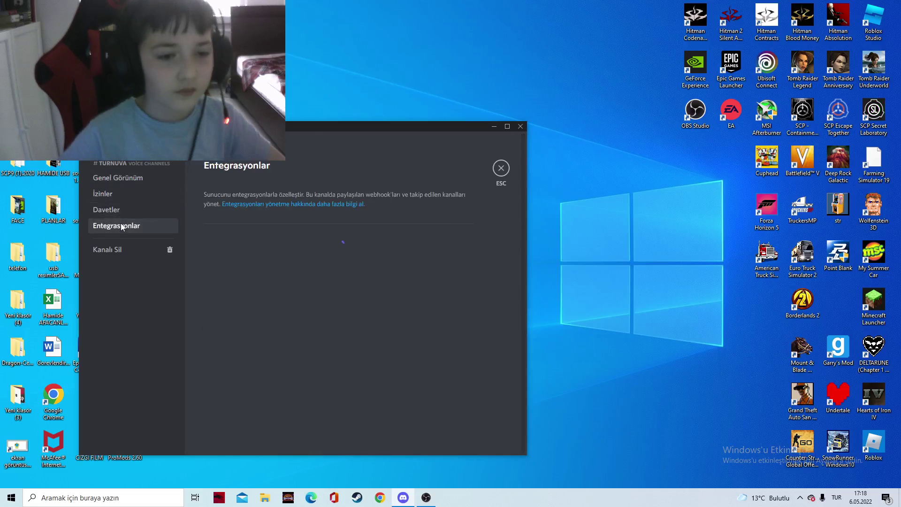
pyautogui.click(121, 250)
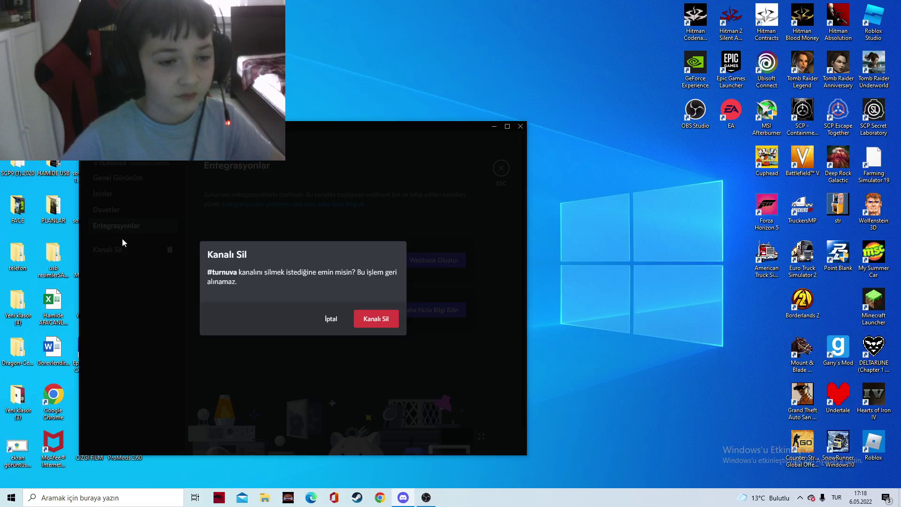
pyautogui.click(394, 319)
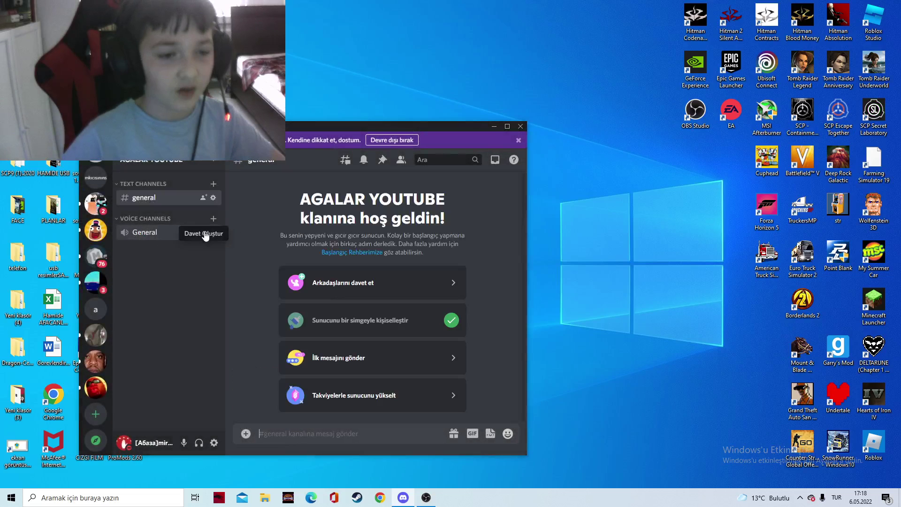
# Step: Create a voice channel named Turnuva in the Voice Channels category
pyautogui.click(213, 218)
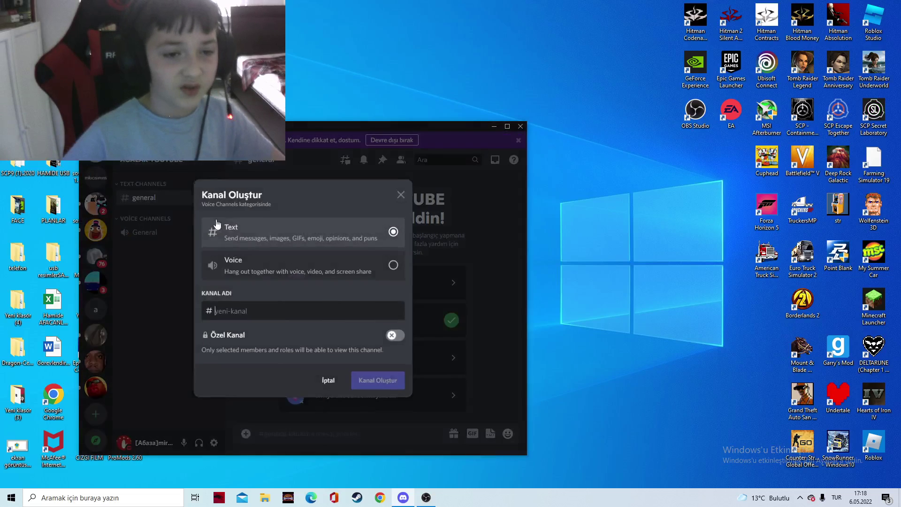
pyautogui.click(357, 267)
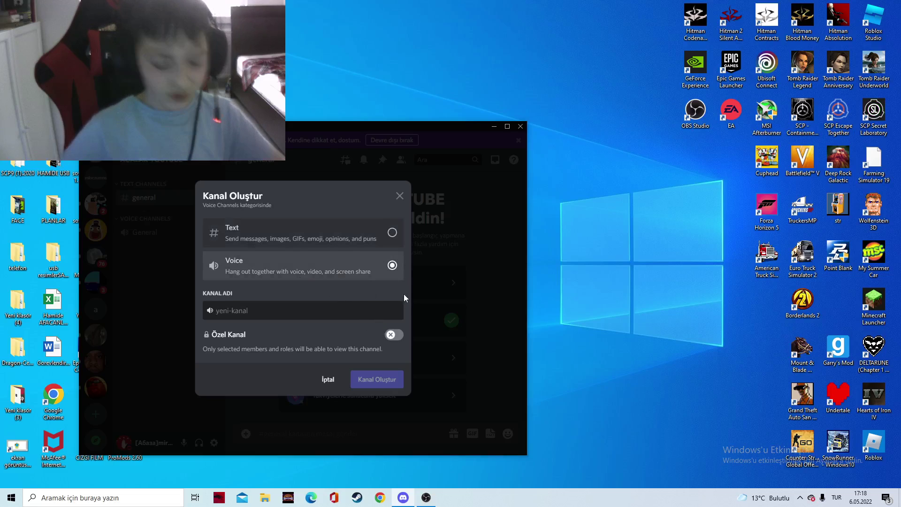
pyautogui.write('tt')
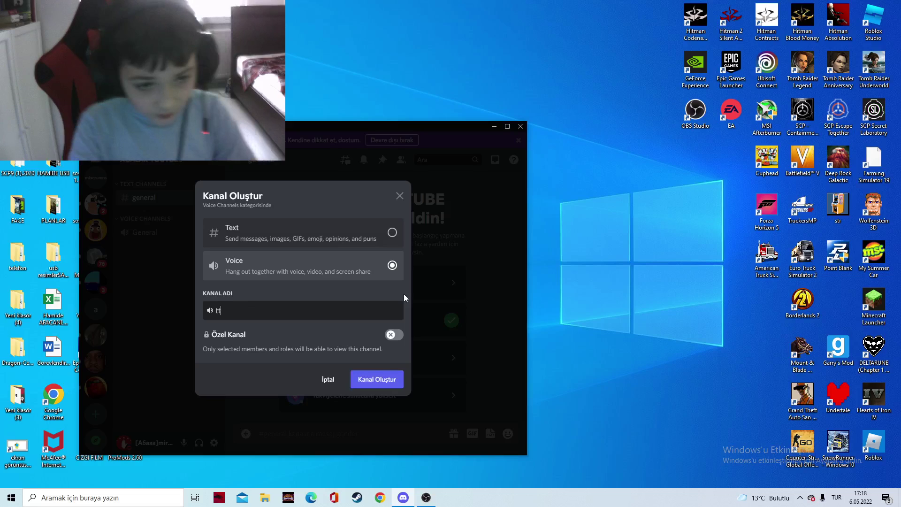
pyautogui.press('BackSpace')
pyautogui.press('BackSpace')
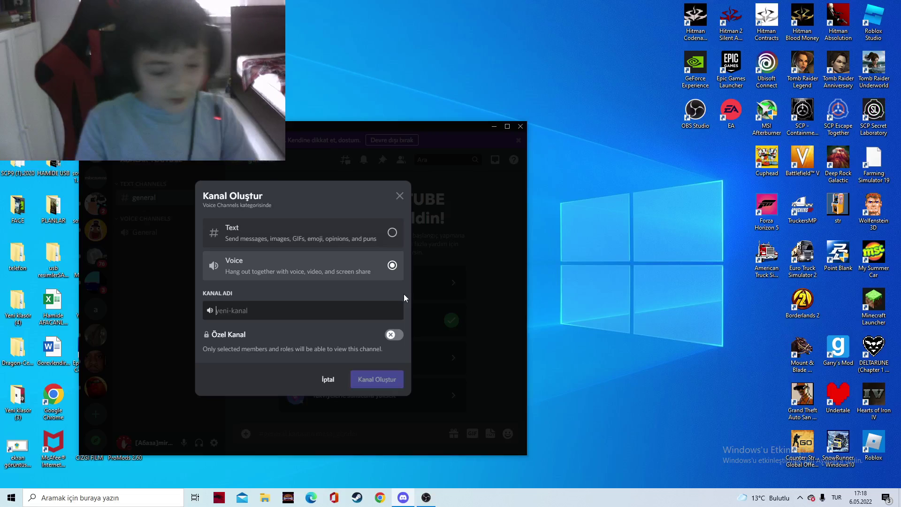
pyautogui.write('Tur')
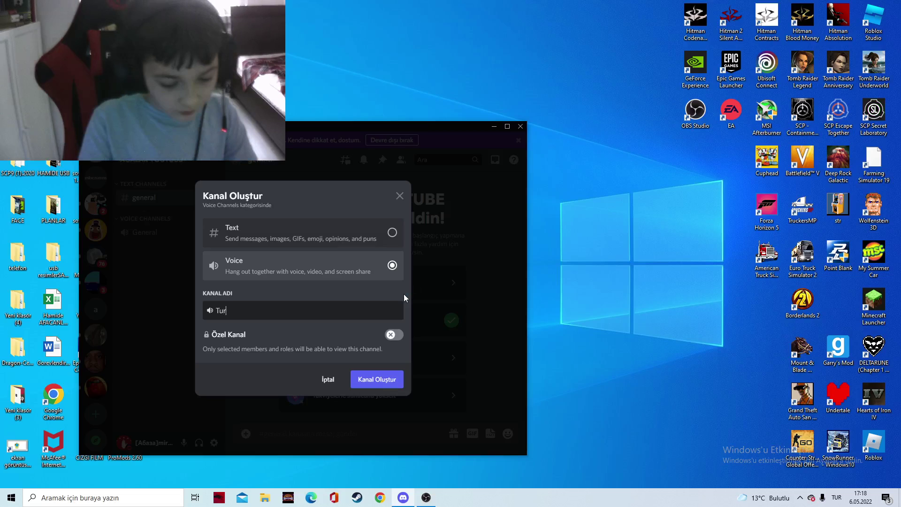
pyautogui.write('nuva')
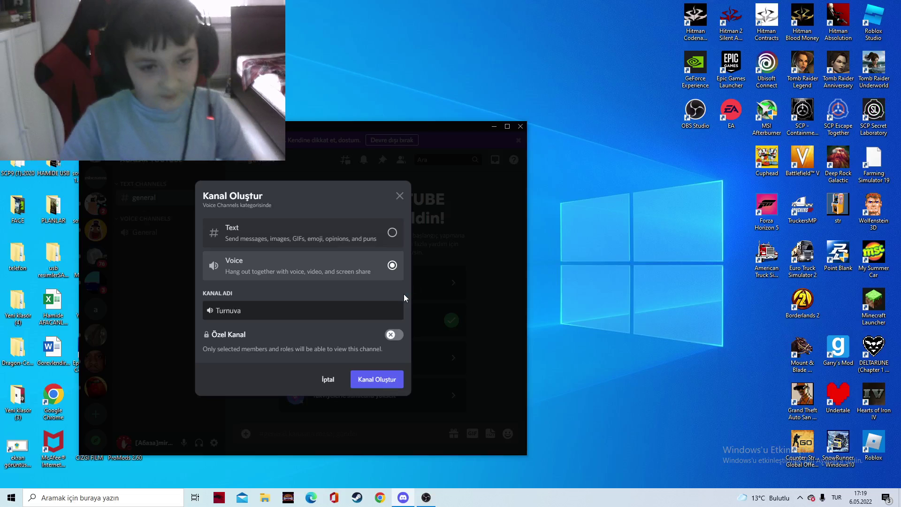
pyautogui.press('Return')
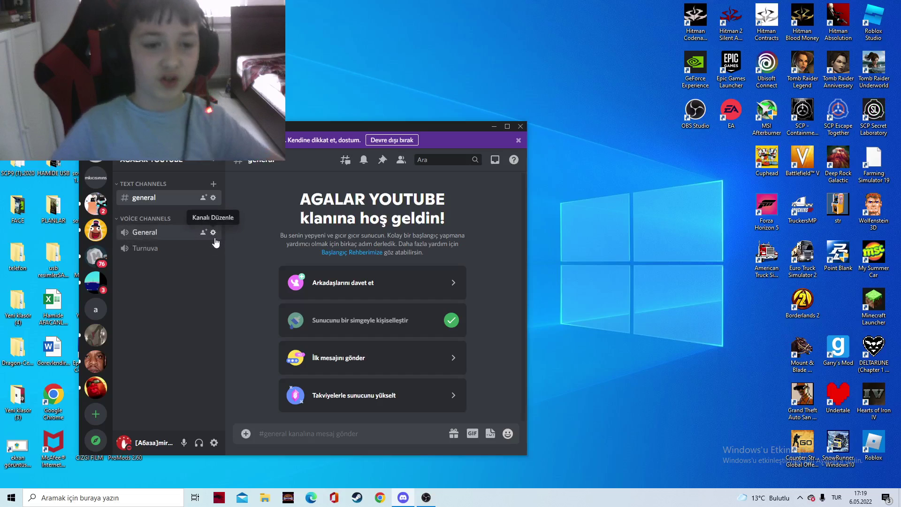
# Step: Create a text channel named turnuva in the Text Channels category
pyautogui.click(214, 185)
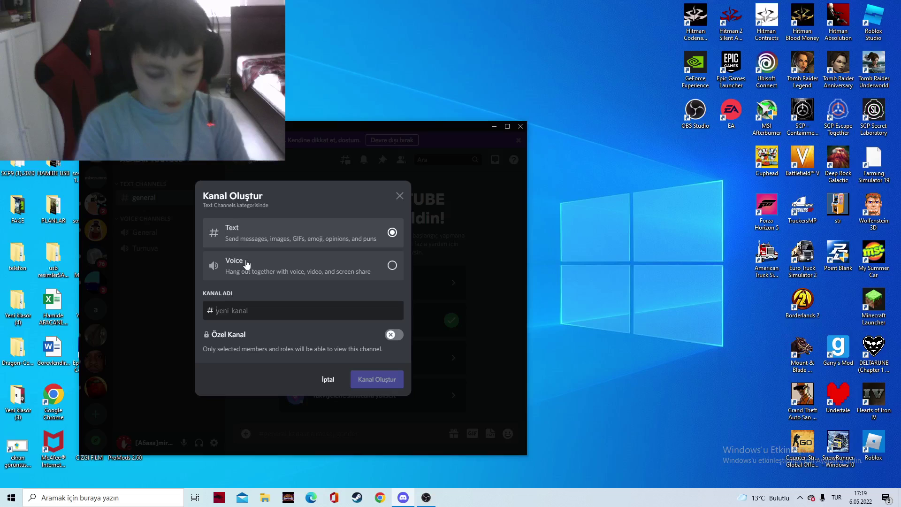
pyautogui.write('t')
pyautogui.press('BackSpace')
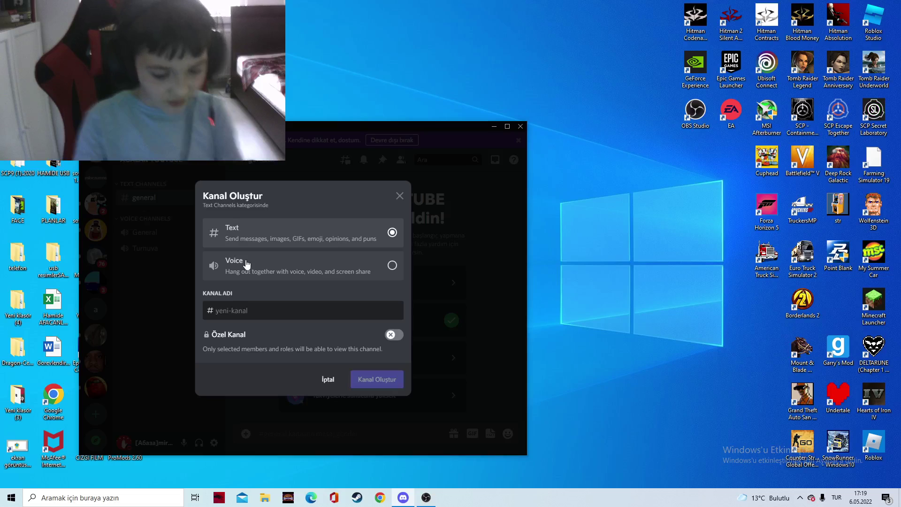
pyautogui.write('t')
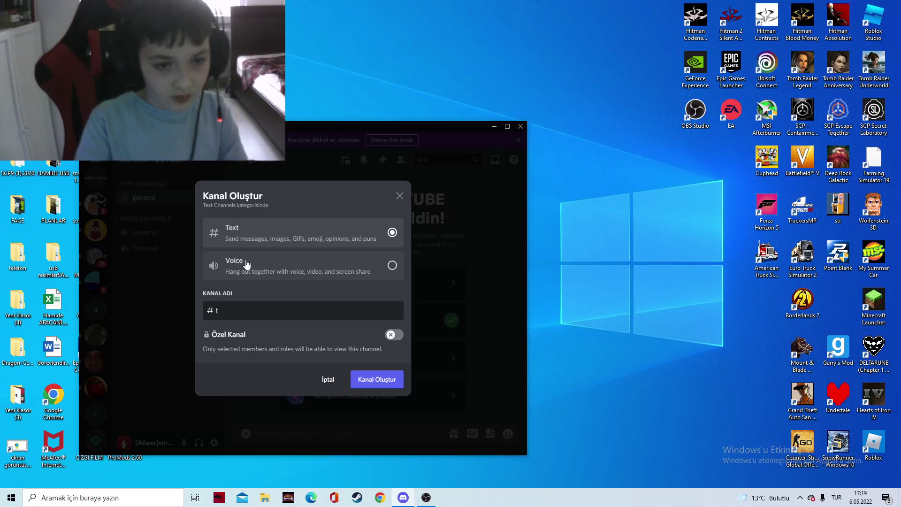
pyautogui.press('BackSpace')
pyautogui.write('t')
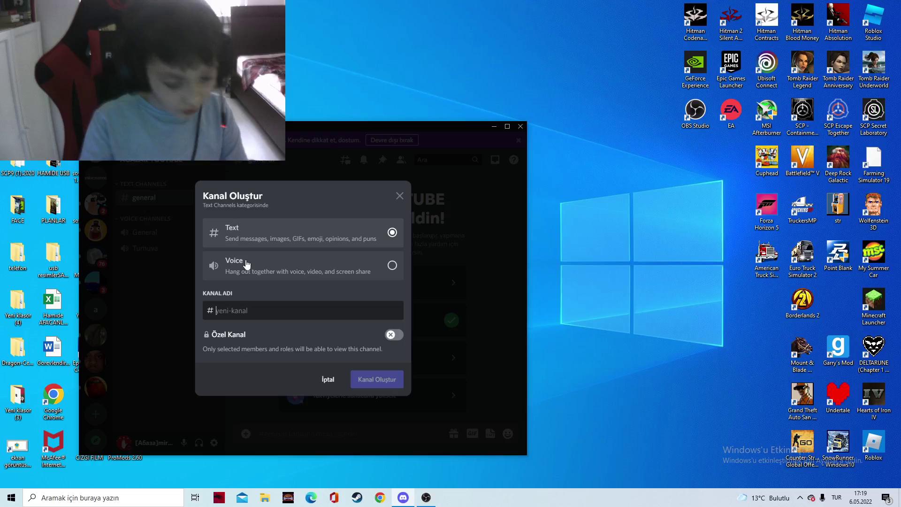
pyautogui.write('en')
pyautogui.press('BackSpace')
pyautogui.press('BackSpace')
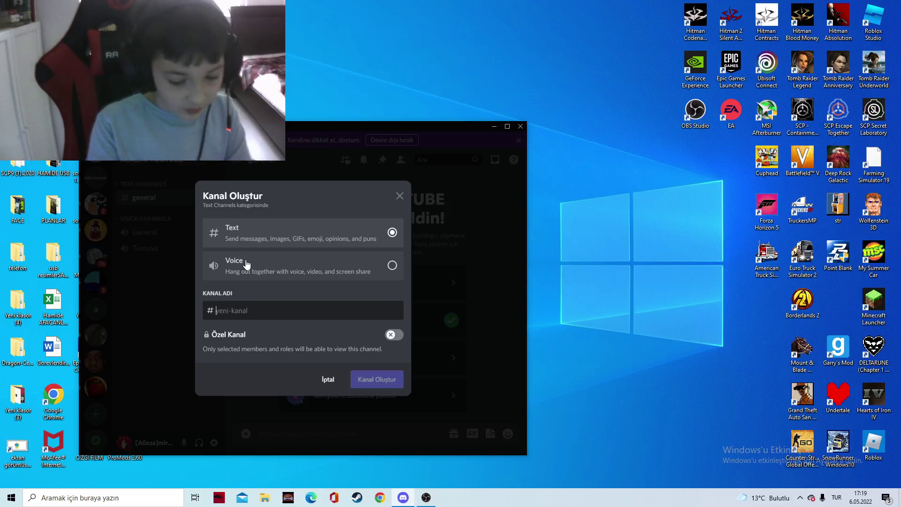
pyautogui.write('tu')
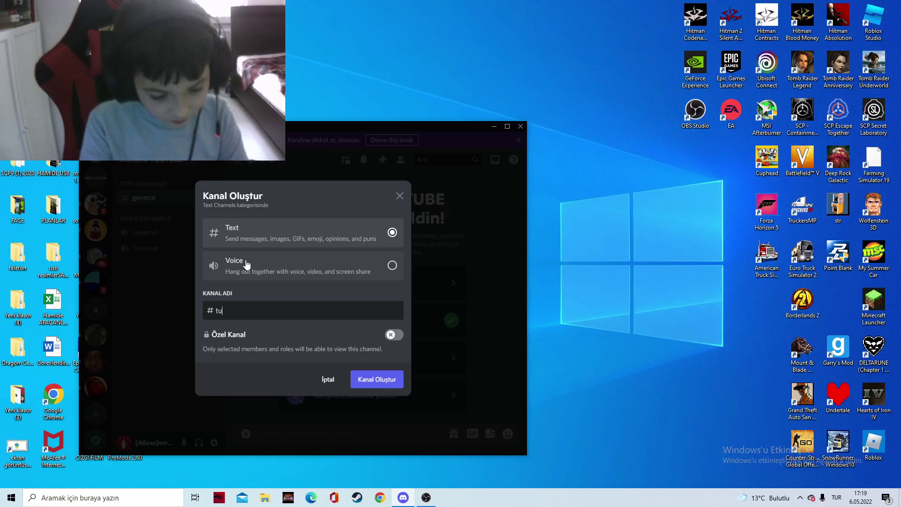
pyautogui.write('rnuv')
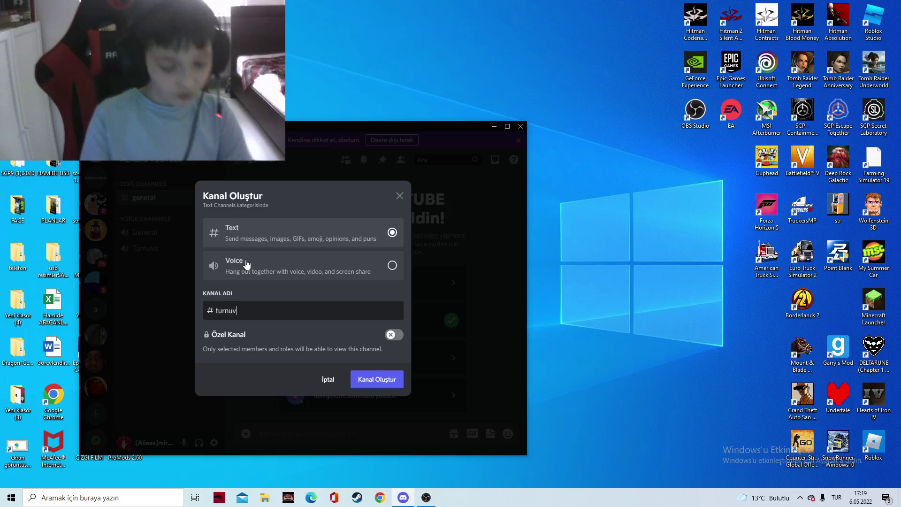
pyautogui.write('a')
pyautogui.press('Return')
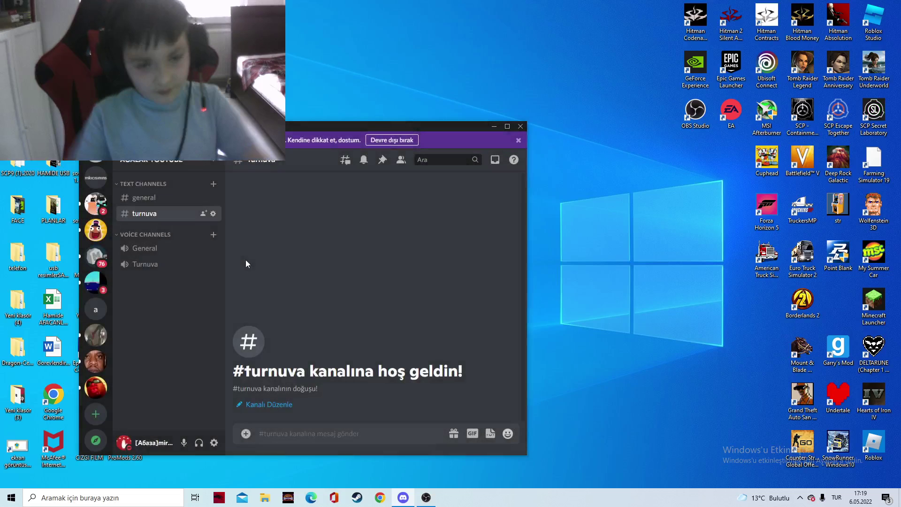
# Step: Add a text channel named oyun to the Text Channels category
pyautogui.click(215, 184)
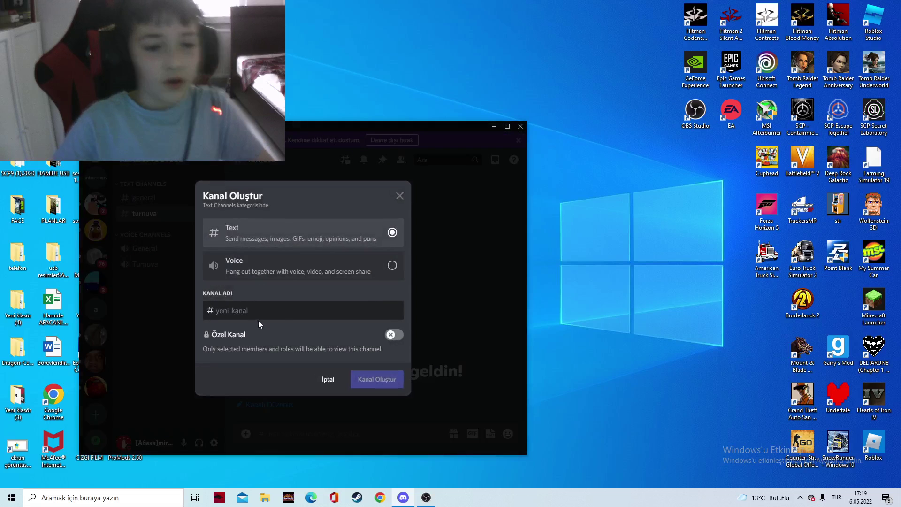
pyautogui.write('oy')
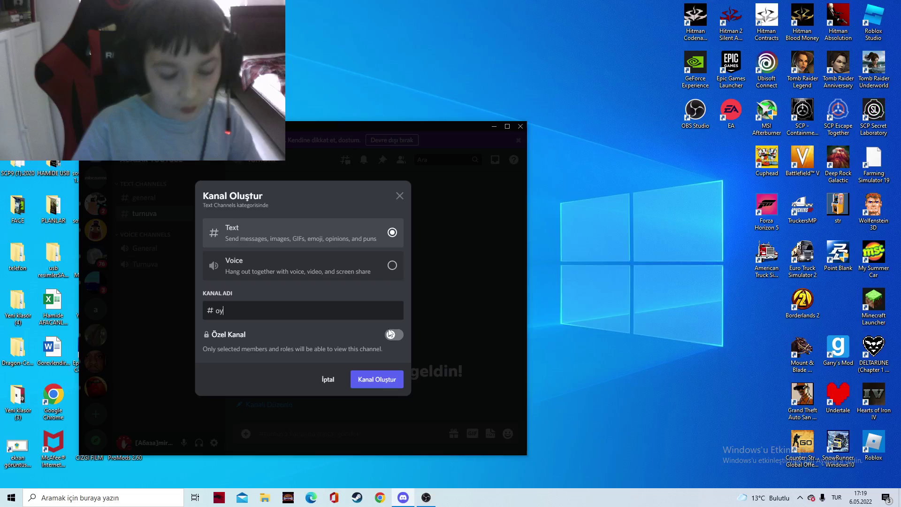
pyautogui.write('un')
pyautogui.press('Return')
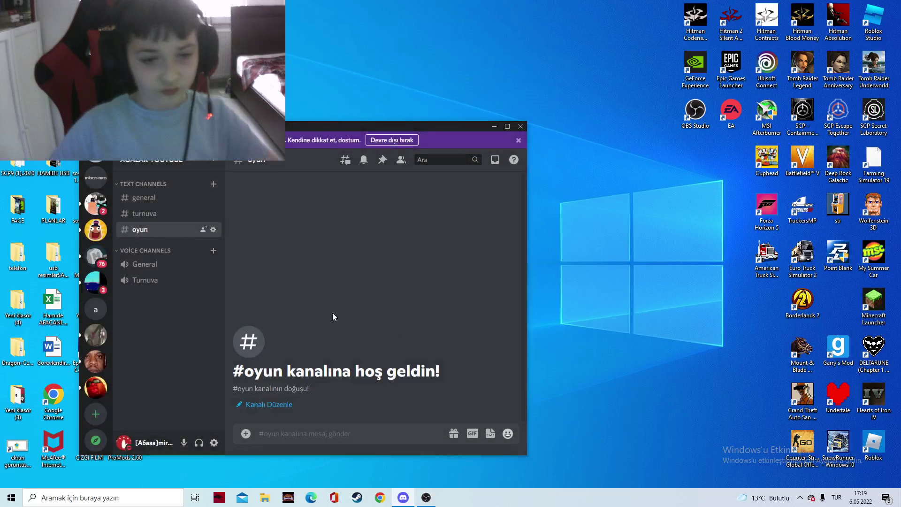
# Step: Add a text channel named kurallar to the Text Channels category
pyautogui.click(214, 185)
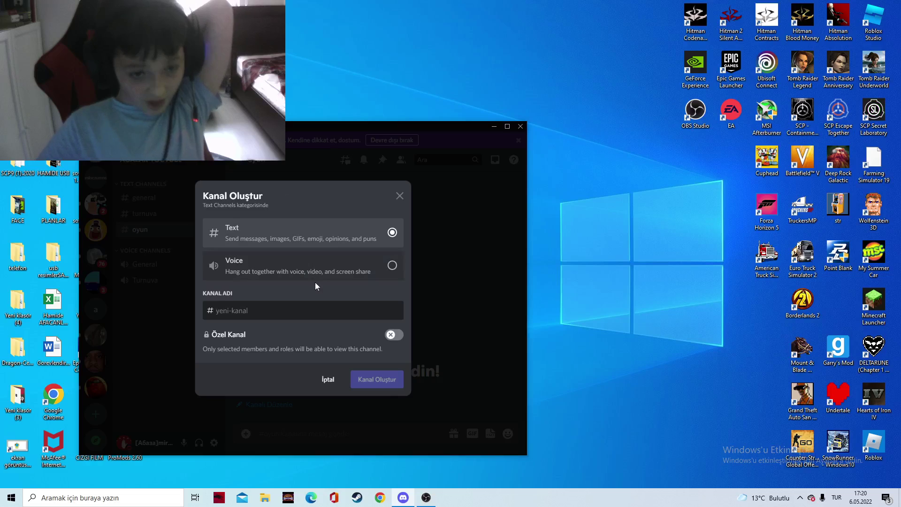
pyautogui.write('ku')
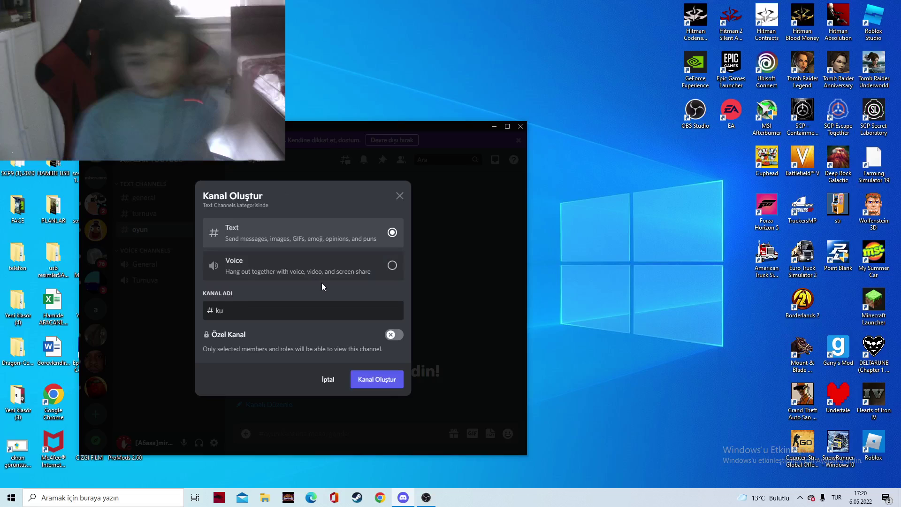
pyautogui.write('ralla')
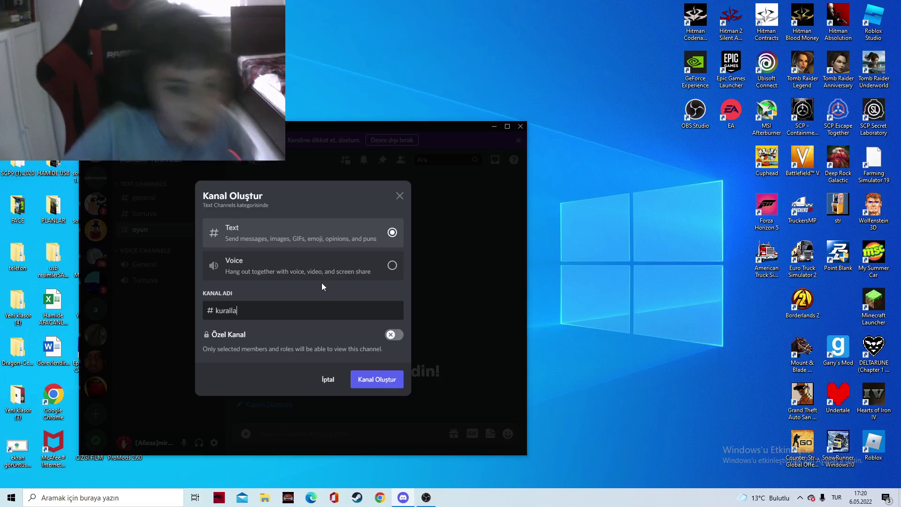
pyautogui.write('r')
pyautogui.click(380, 380)
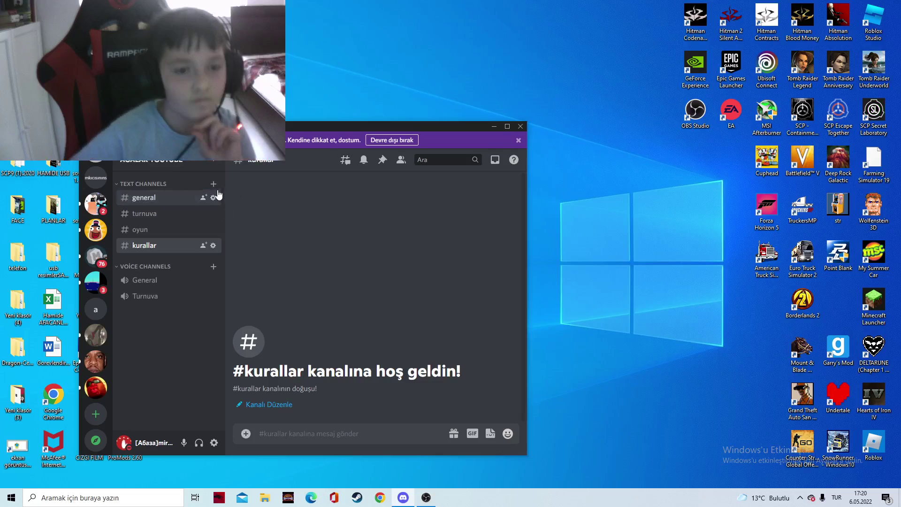
# Step: Create a text channel named video-bilgilendirme in the Text Channels category
pyautogui.click(214, 183)
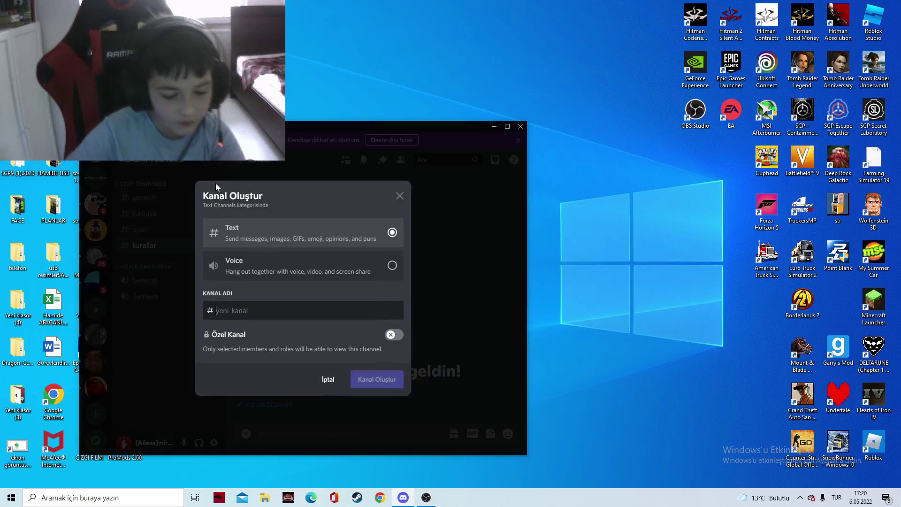
pyautogui.write('vide')
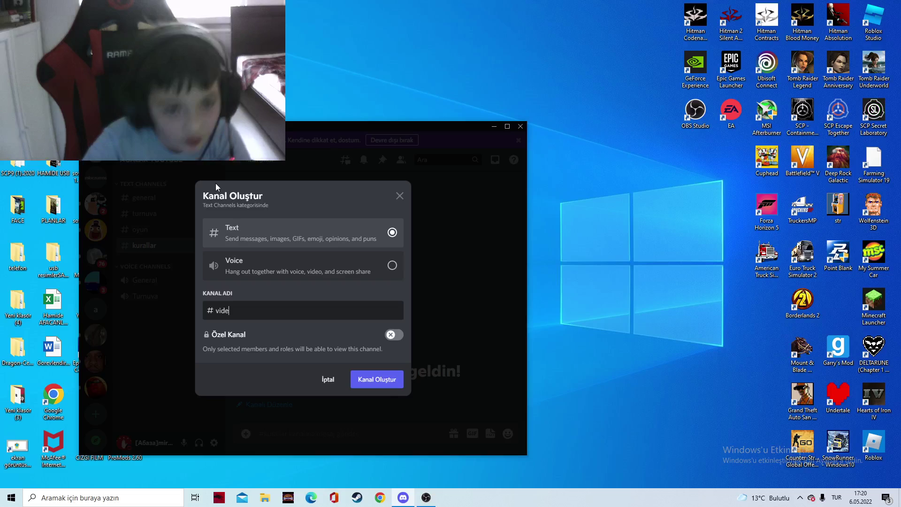
pyautogui.write('o')
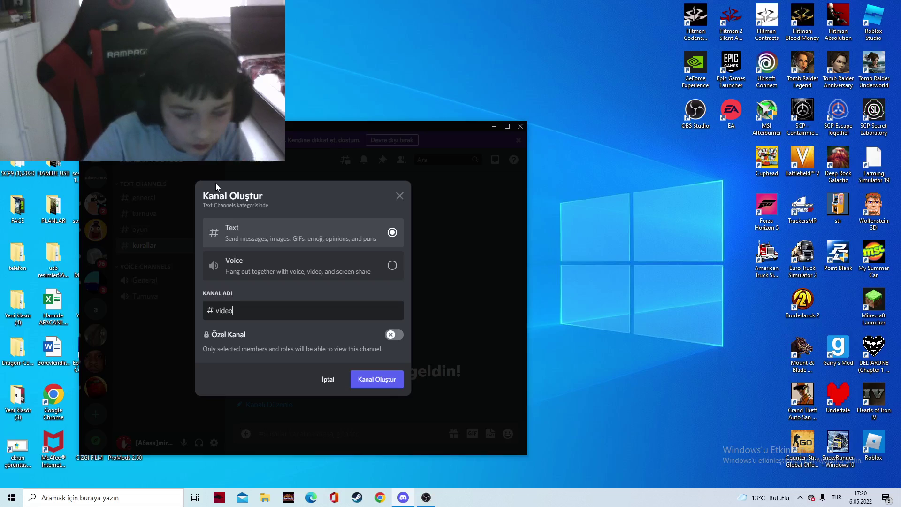
pyautogui.write('-bil')
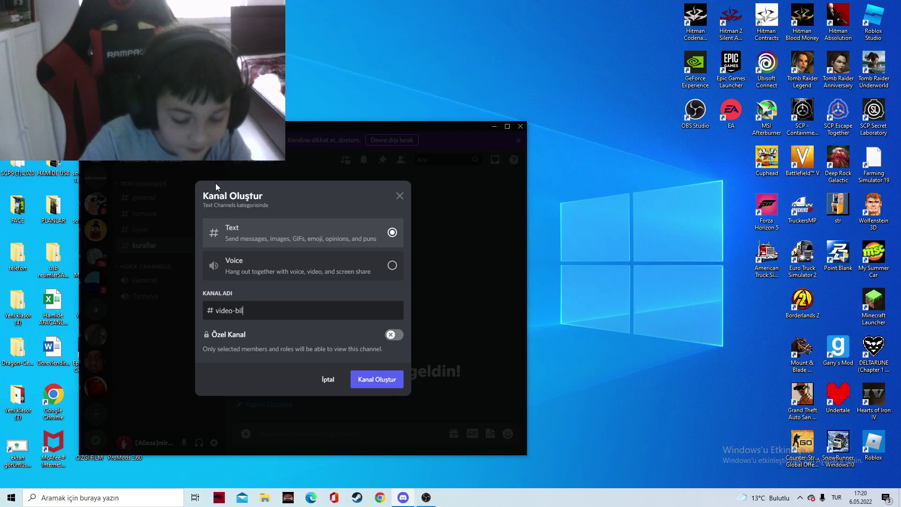
pyautogui.write('gil')
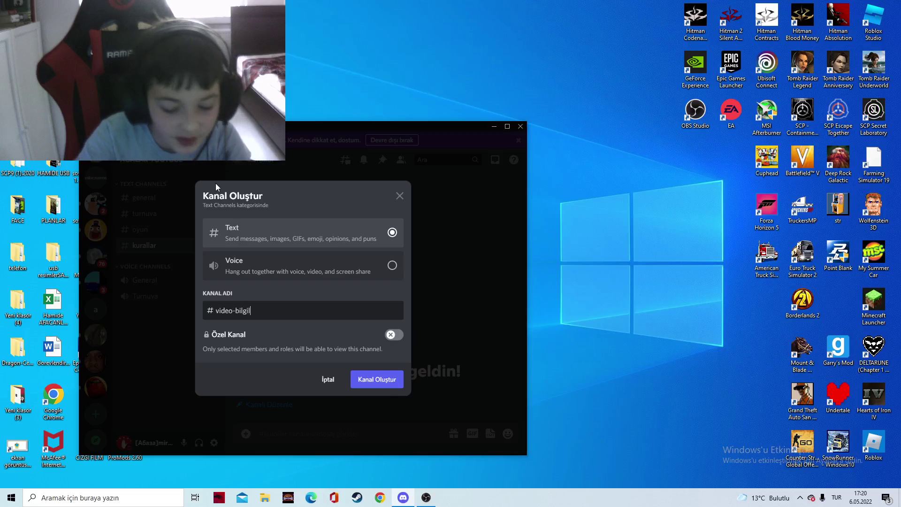
pyautogui.write('endir')
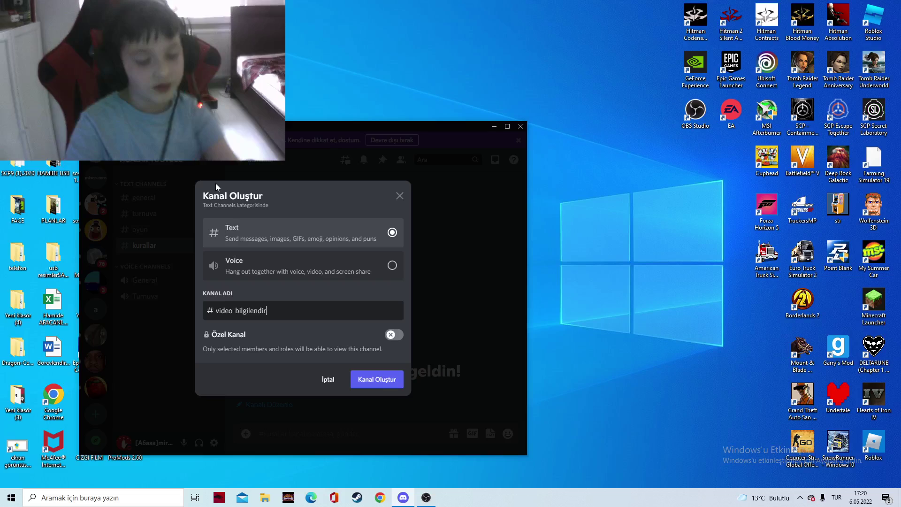
pyautogui.write('me')
pyautogui.press('Return')
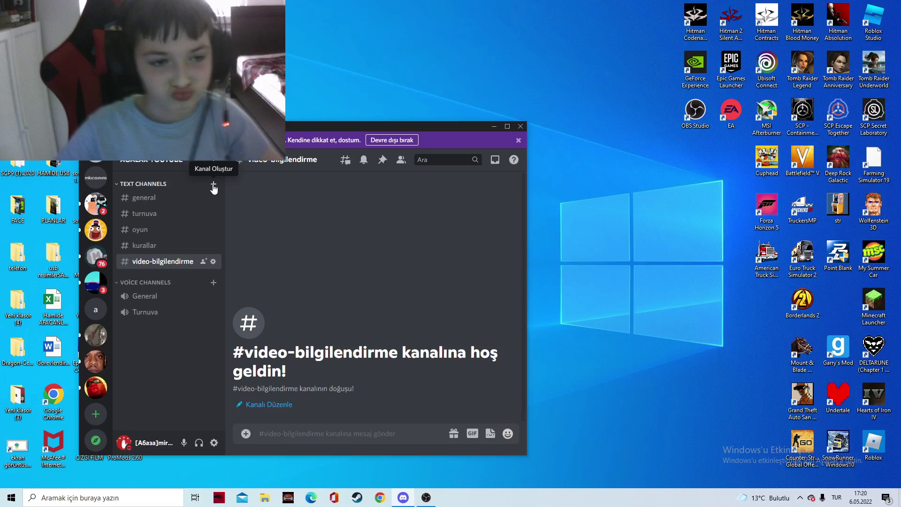
# Step: Add a text channel named boş-sohbet to the Text Channels category
pyautogui.click(214, 185)
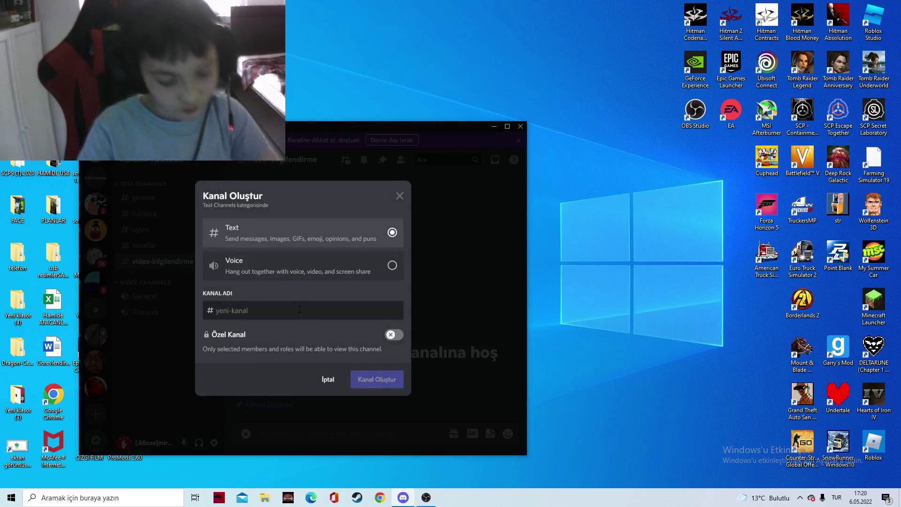
pyautogui.write('bos')
pyautogui.write('-')
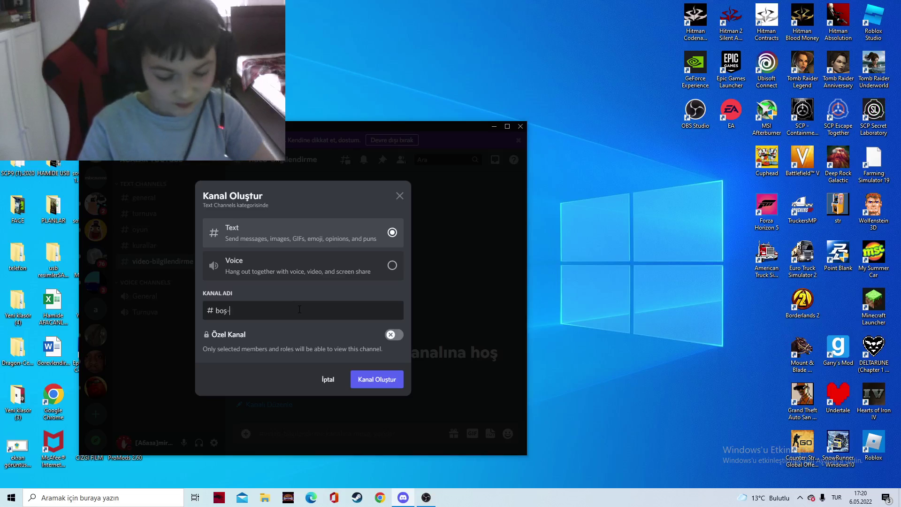
pyautogui.write('soh')
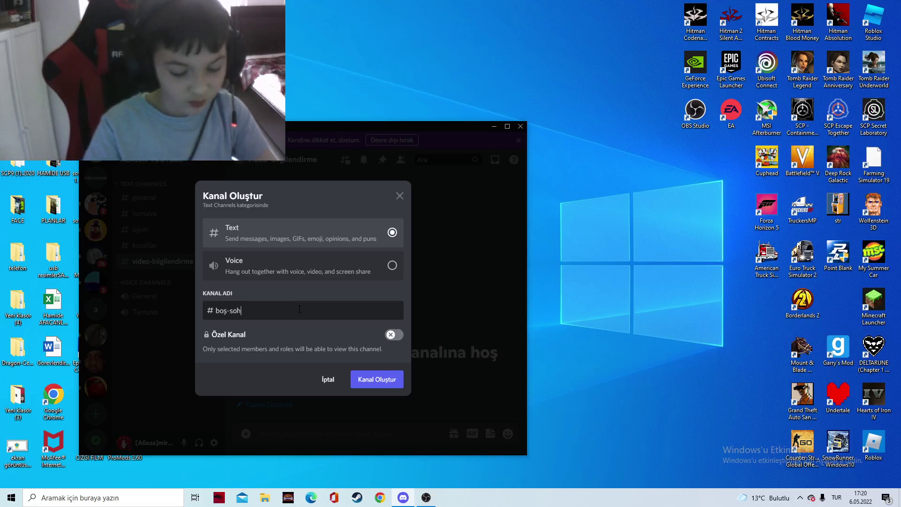
pyautogui.write('bet')
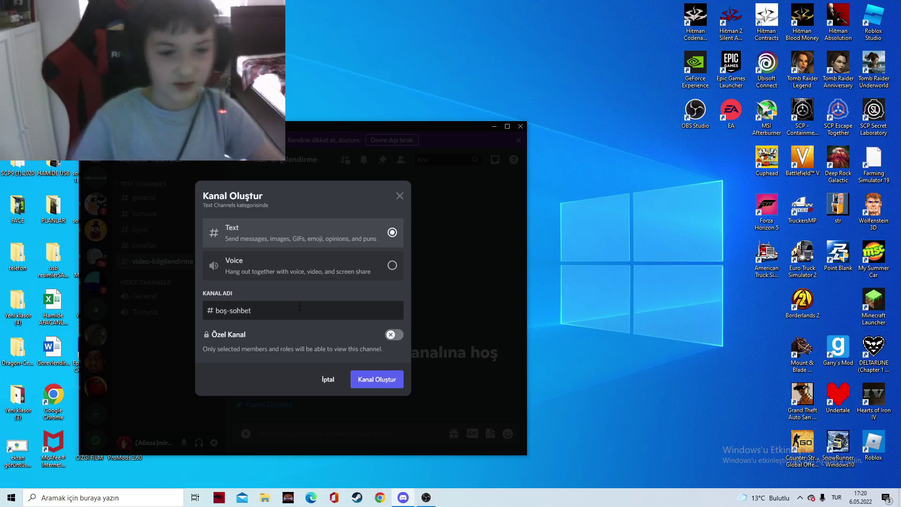
pyautogui.click(384, 386)
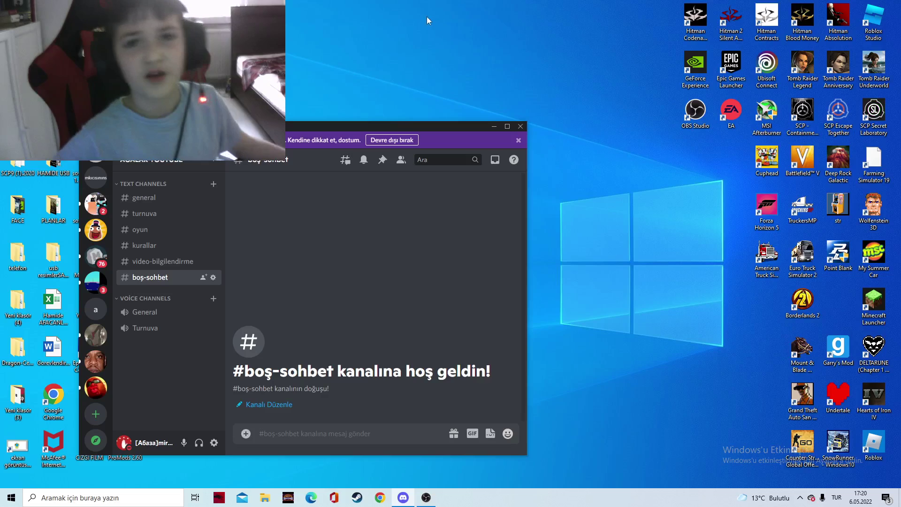
# Step: Set up a new private text channel named özel-sohbet in the Text Channels category and proceed to its role selection
pyautogui.click(213, 184)
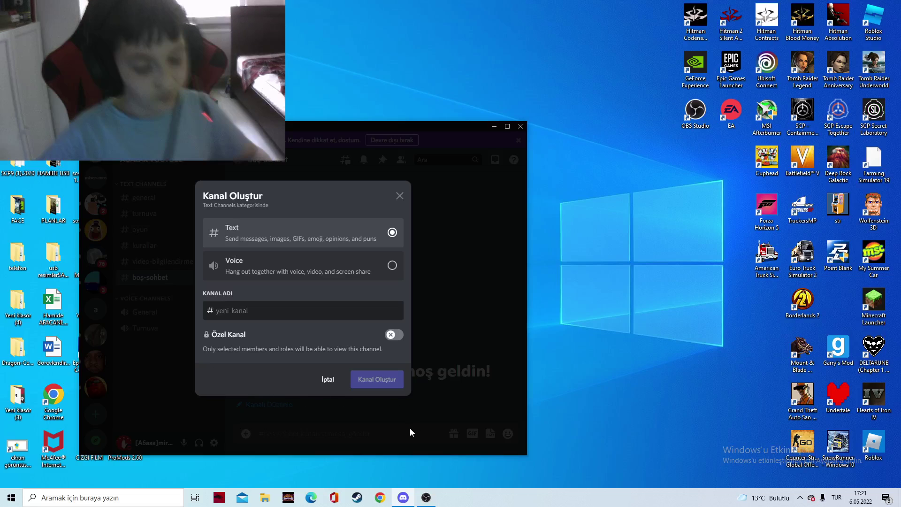
pyautogui.write('vi')
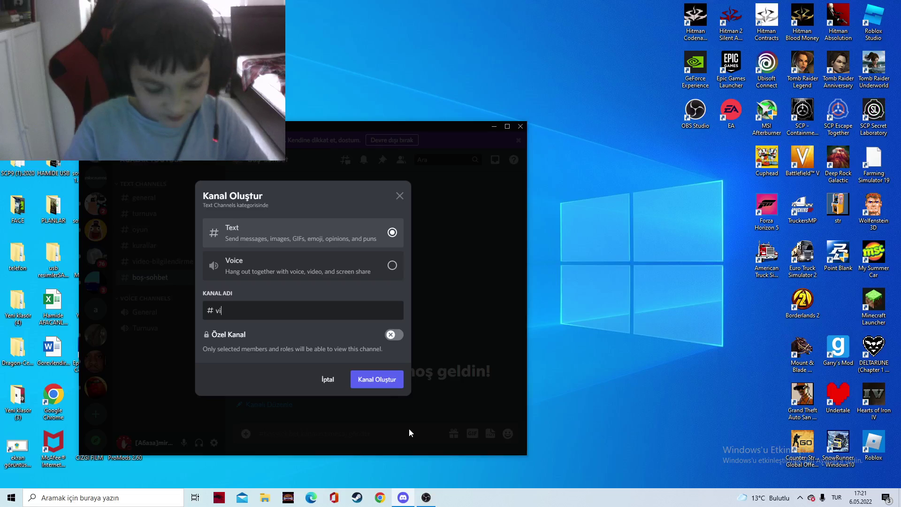
pyautogui.press('BackSpace')
pyautogui.press('BackSpace')
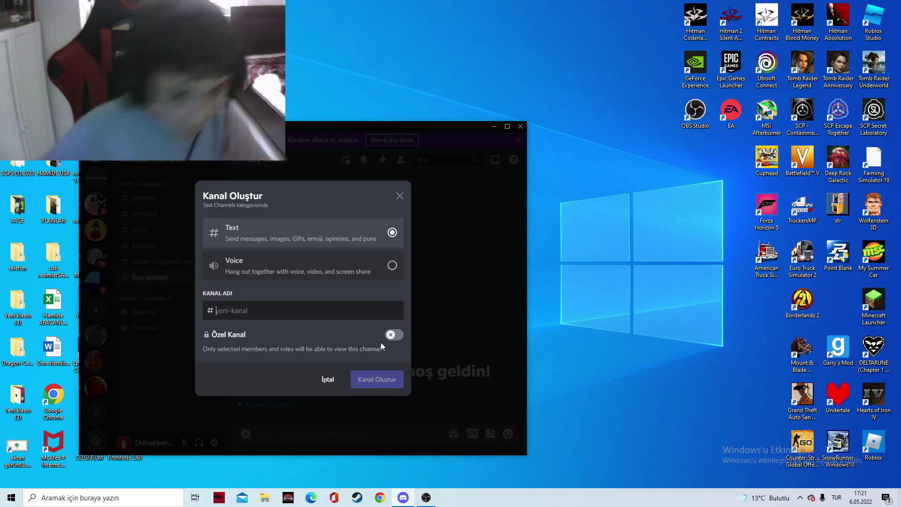
pyautogui.click(397, 336)
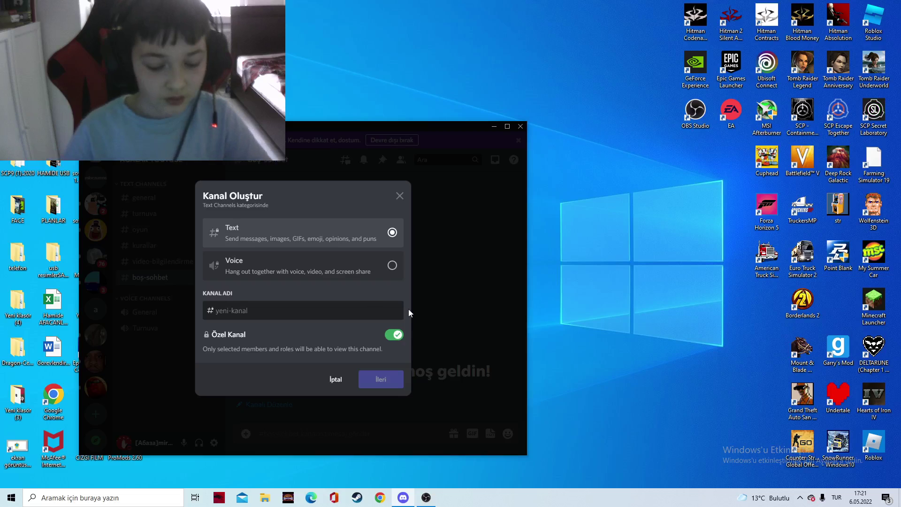
pyautogui.write('özel-')
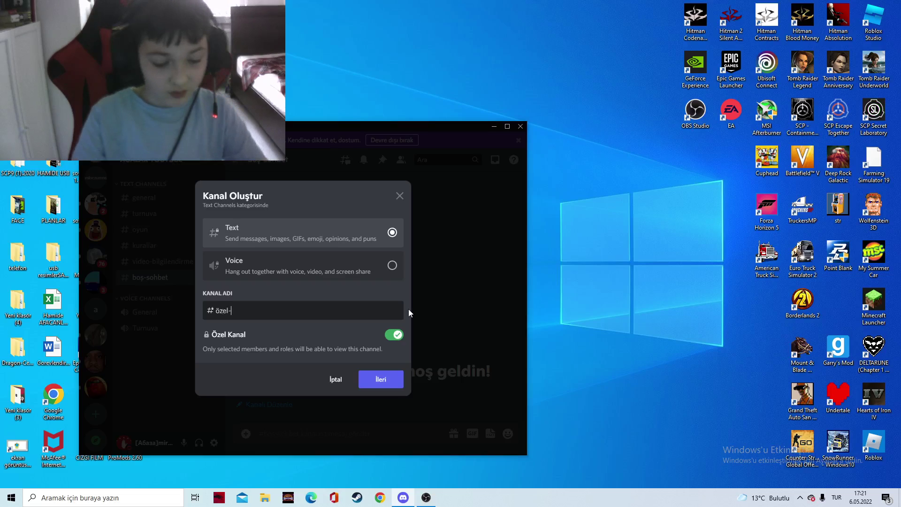
pyautogui.write('sohbe')
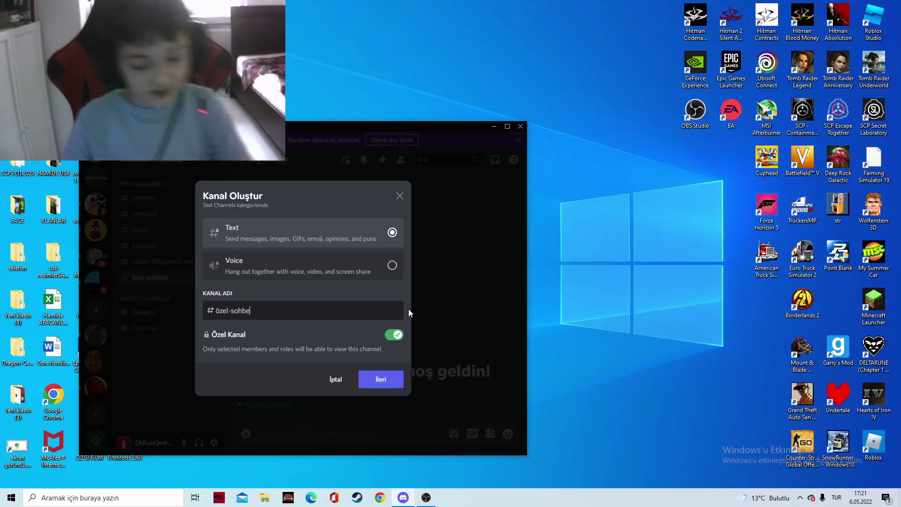
pyautogui.write('t')
pyautogui.click(381, 379)
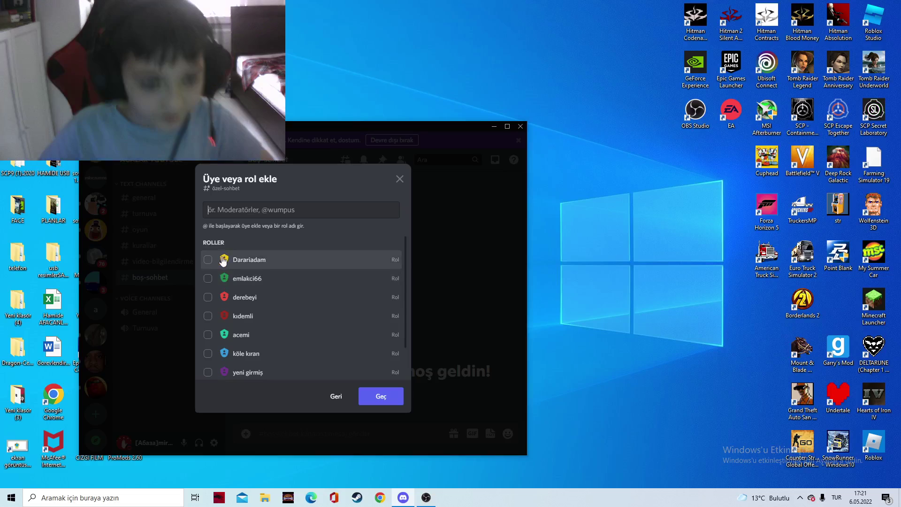
# Step: Give the Darariadam, emlakci66, derebeyi, kıdemli, köle kıran, Dararinin Dostu and stickerci roles access to özel-sohbet and create the channel
pyautogui.click(208, 260)
pyautogui.click(208, 278)
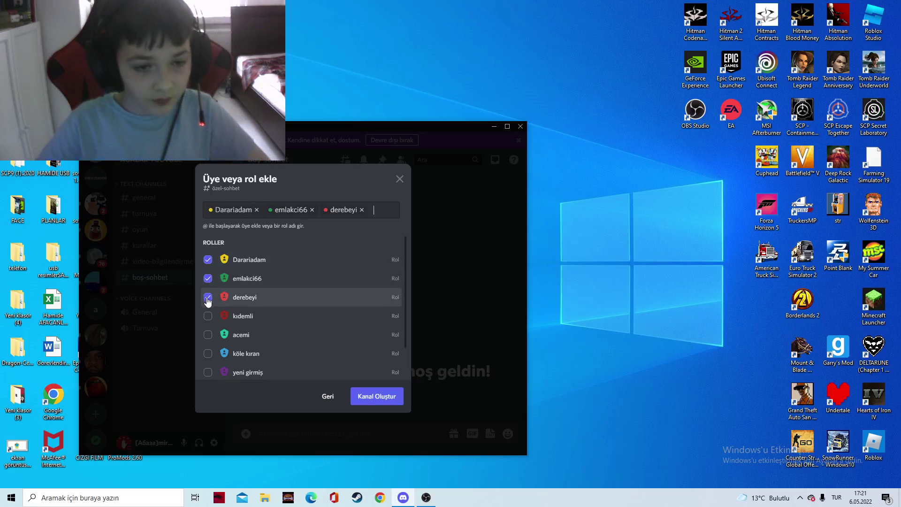
pyautogui.click(208, 316)
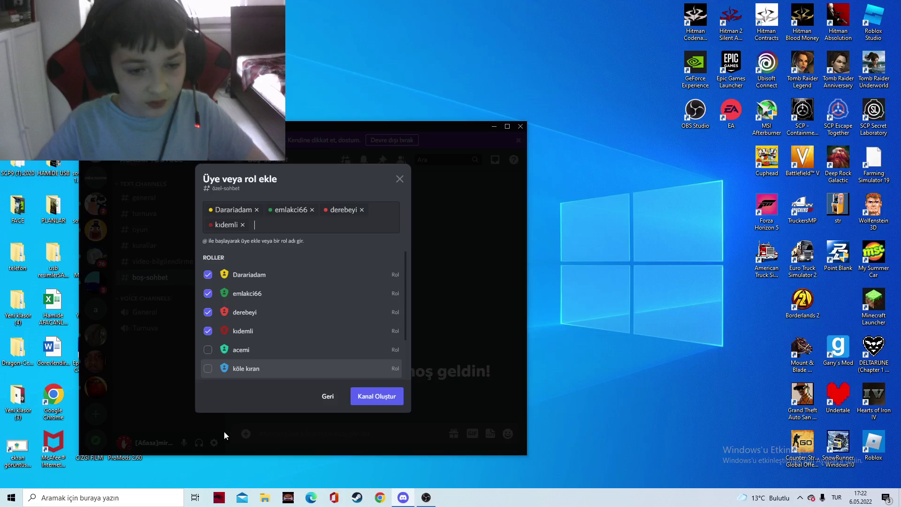
pyautogui.scroll(-3, 211, 331)
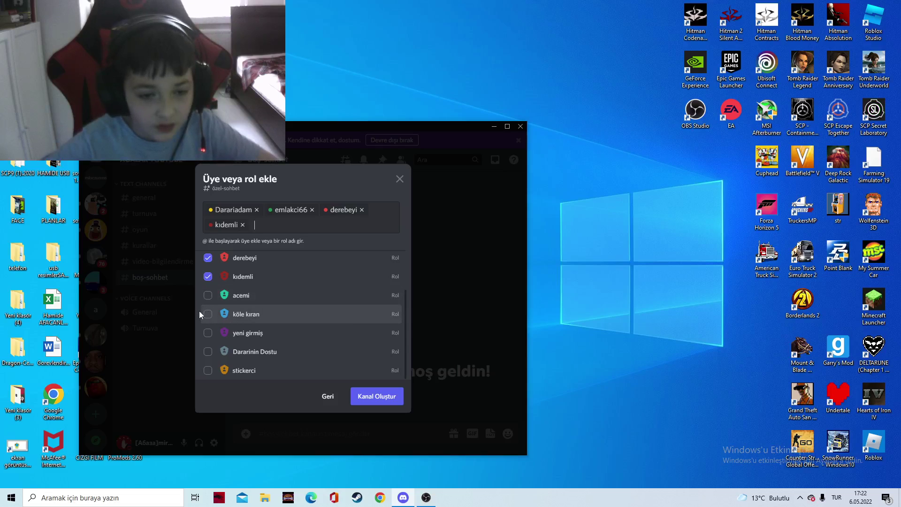
pyautogui.click(208, 313)
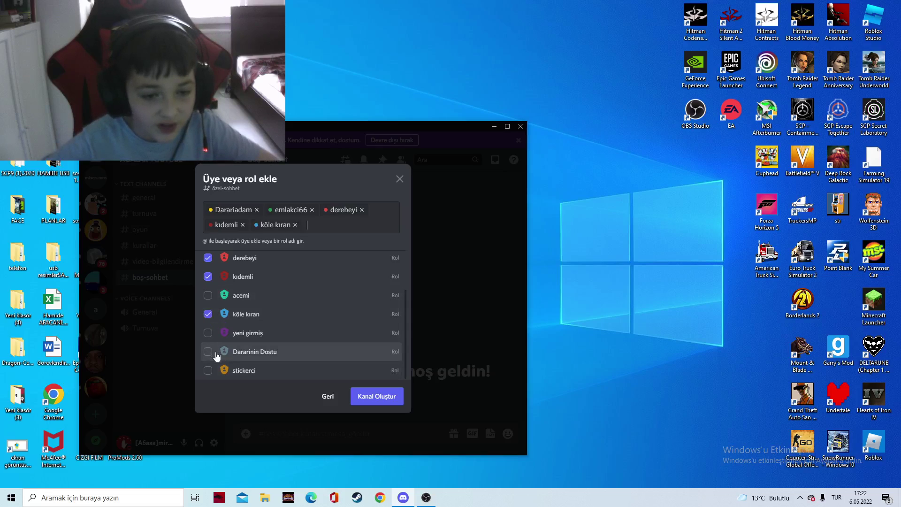
pyautogui.click(205, 351)
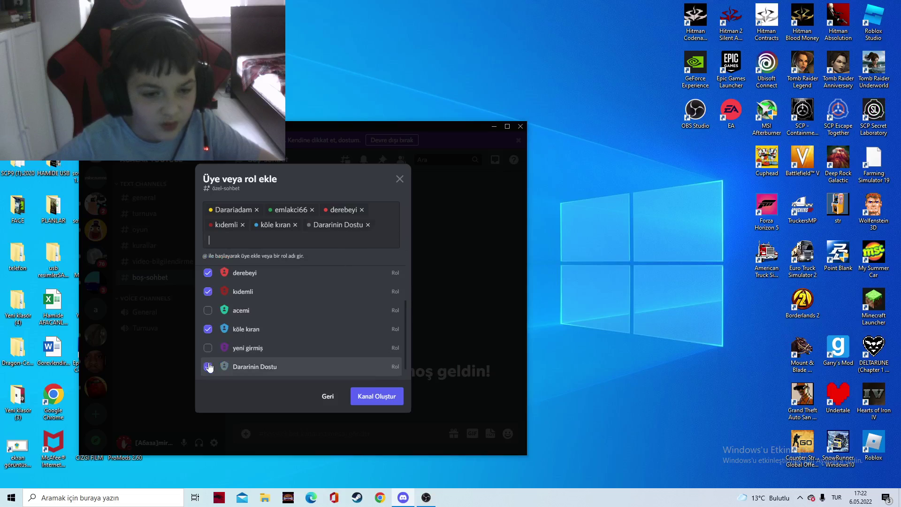
pyautogui.scroll(-1, 213, 356)
pyautogui.scroll(3, 214, 369)
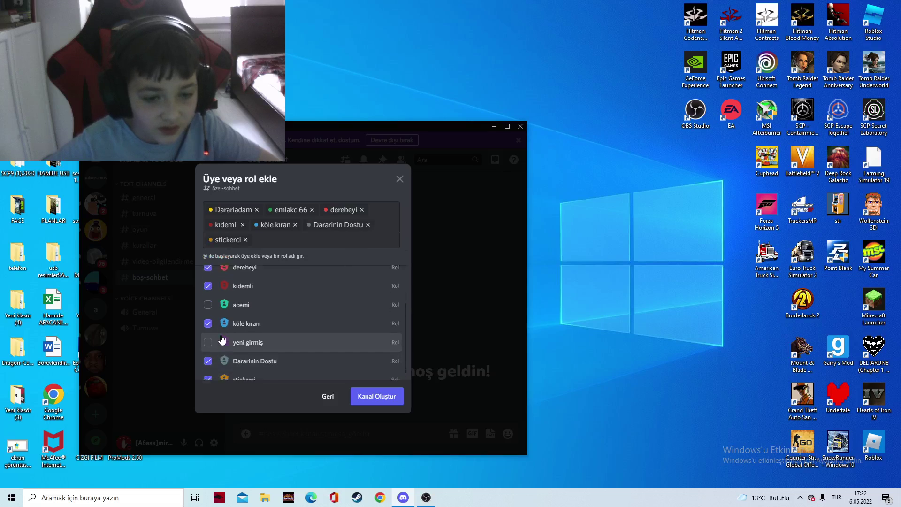
pyautogui.scroll(-3, 218, 345)
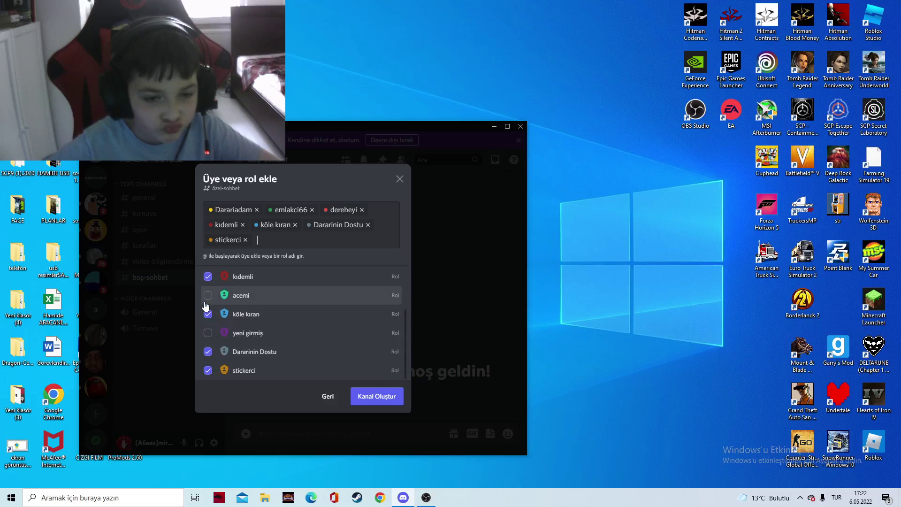
pyautogui.scroll(4, 225, 334)
pyautogui.scroll(-4, 247, 310)
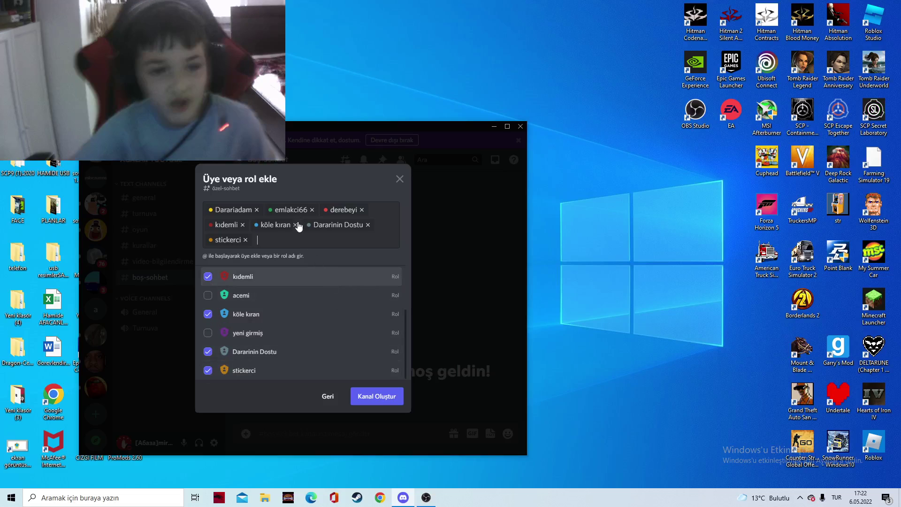
pyautogui.click(390, 396)
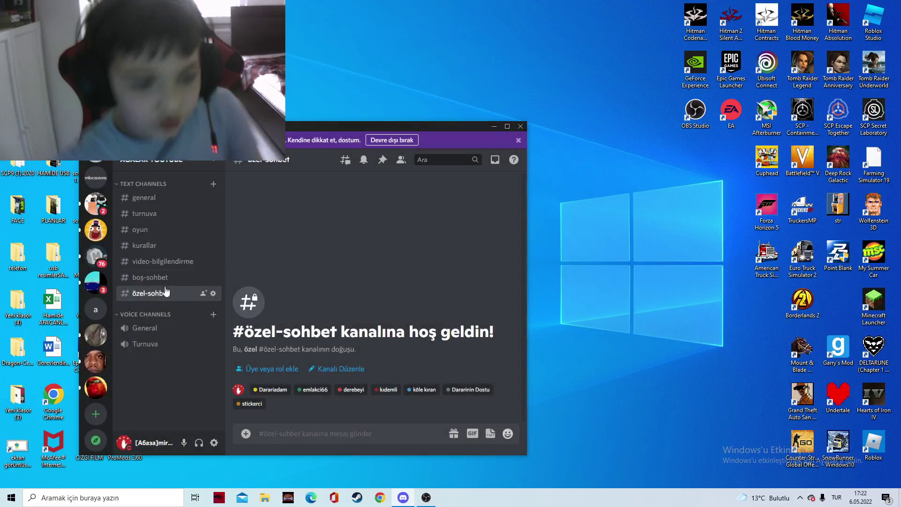
# Step: Post the rule "küfür yok" as a message in the kurallar channel
pyautogui.click(177, 279)
pyautogui.click(175, 296)
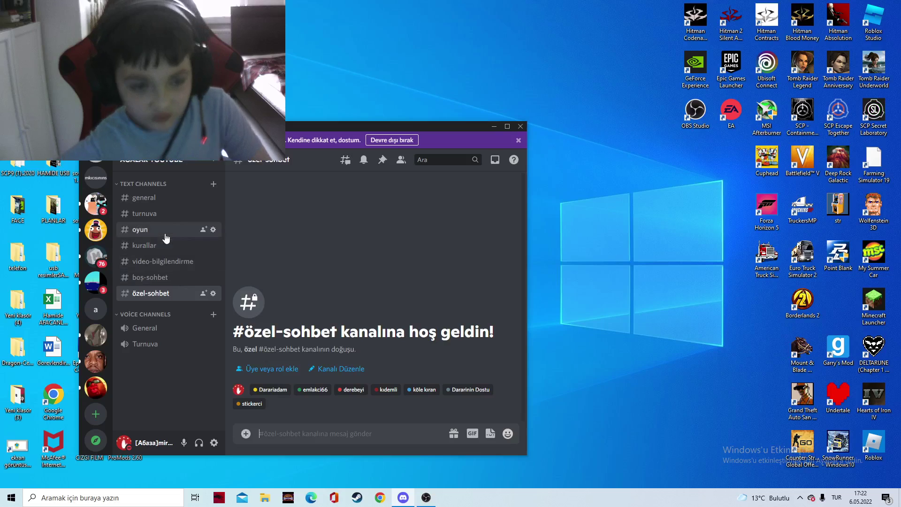
pyautogui.click(169, 248)
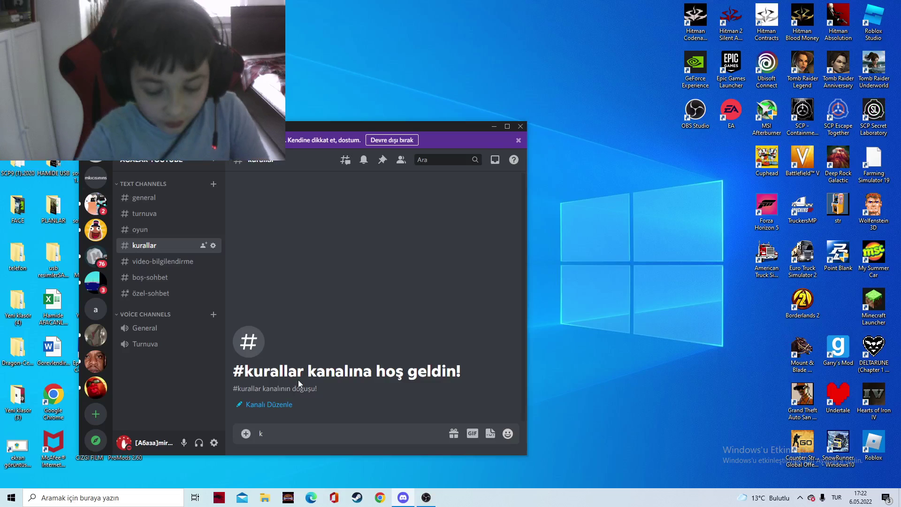
pyautogui.write('küfü')
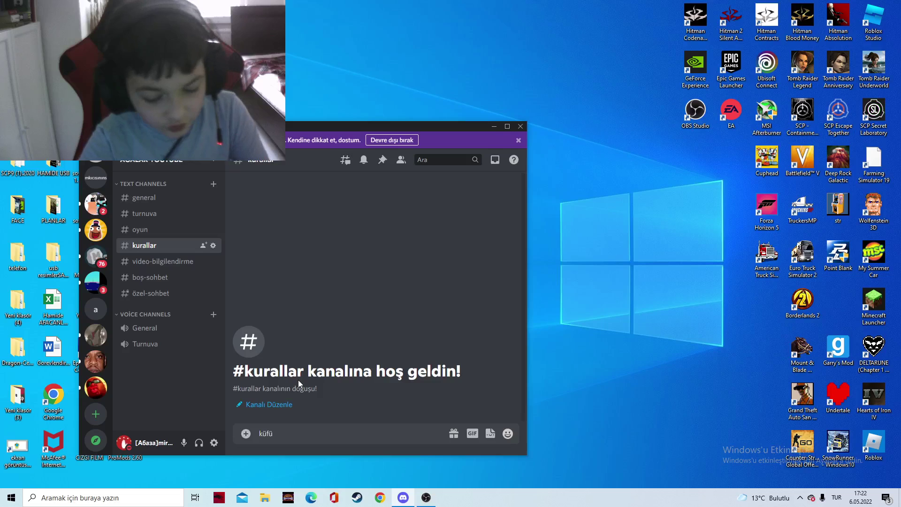
pyautogui.write('r yok')
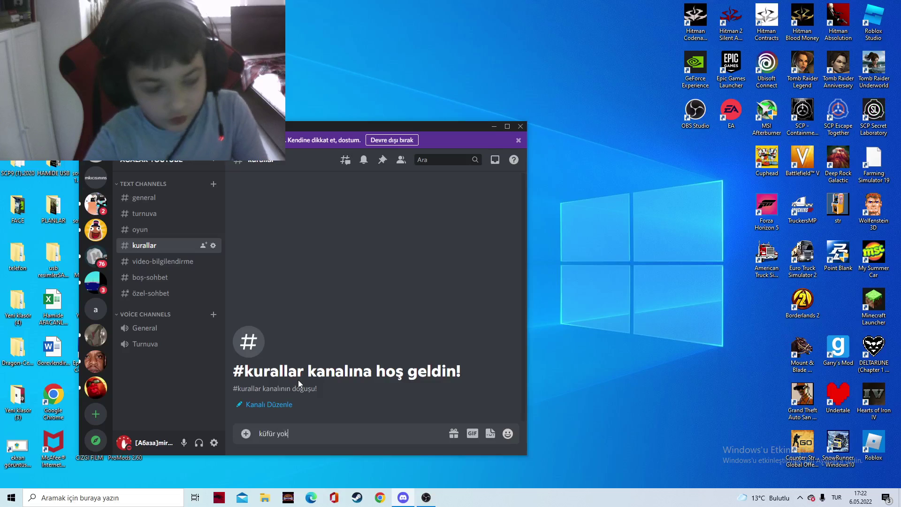
pyautogui.press('Return')
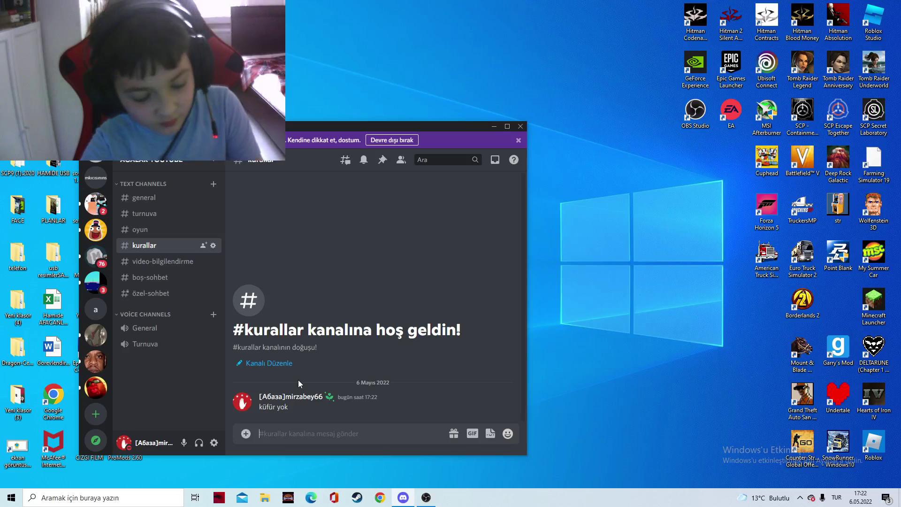
# Step: Post the rule "argo var" as a message in the kurallar channel
pyautogui.write('argo')
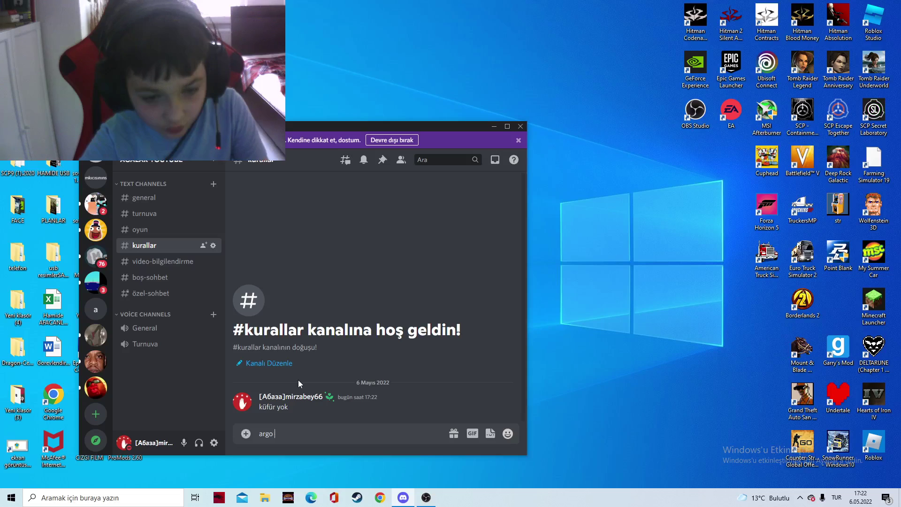
pyautogui.write(' va')
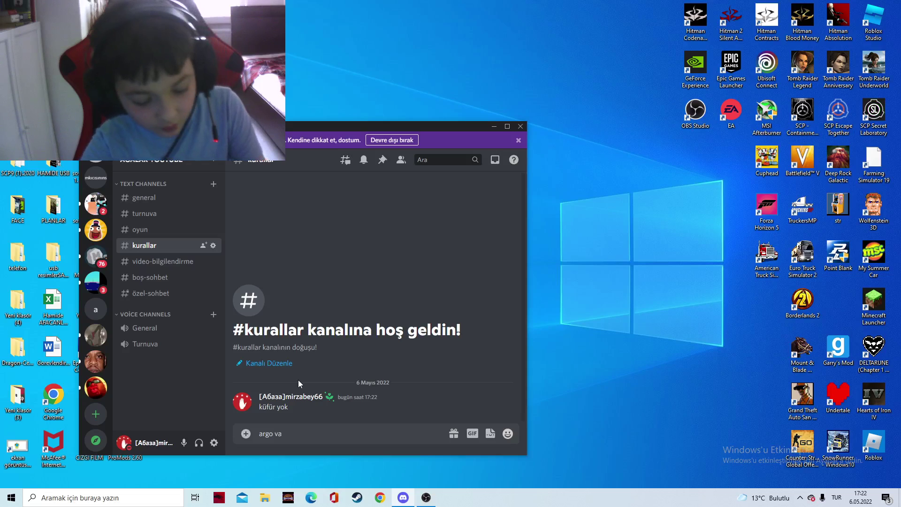
pyautogui.write('r')
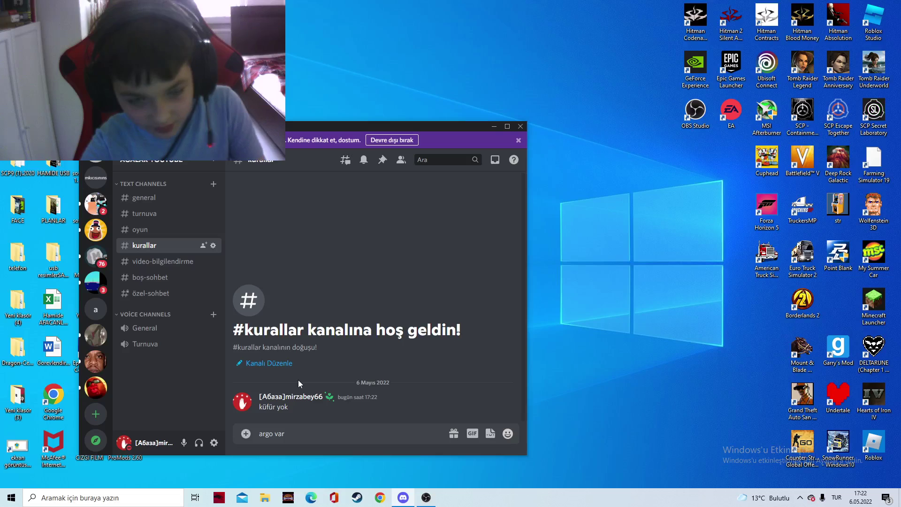
pyautogui.press('Return')
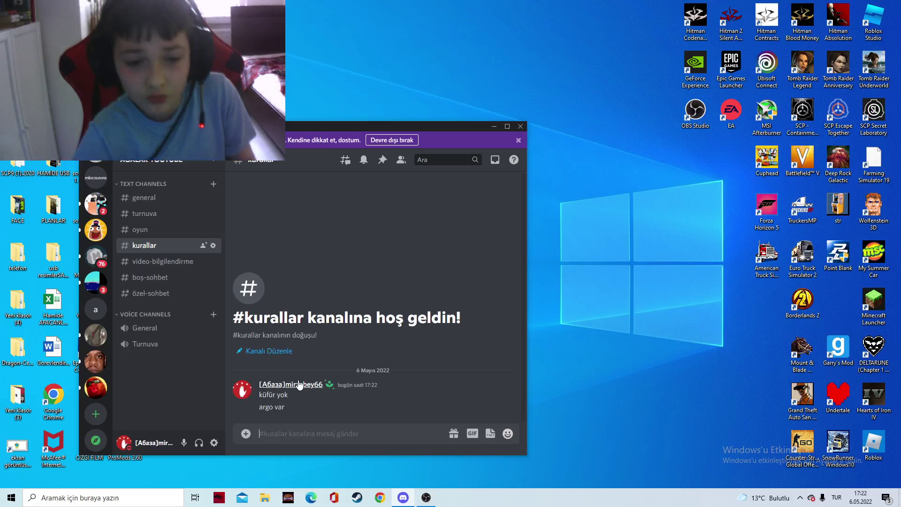
pyautogui.press('super')
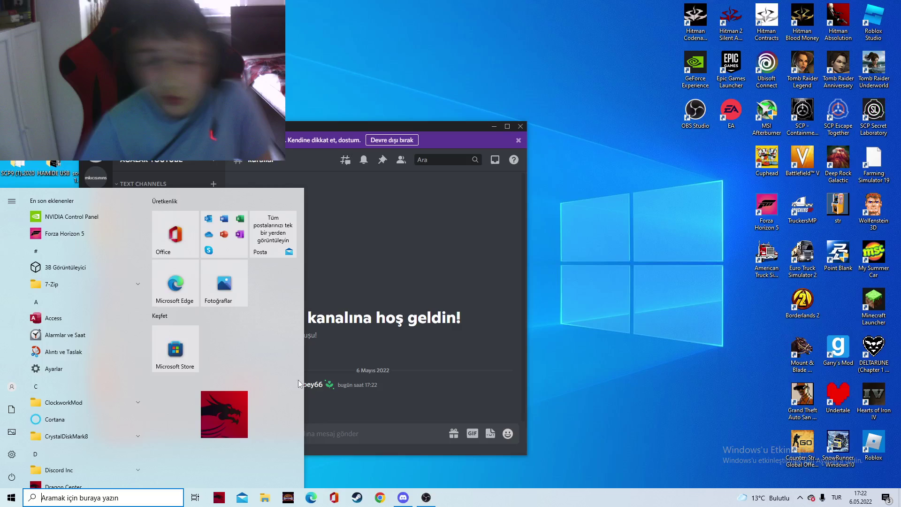
pyautogui.click(387, 440)
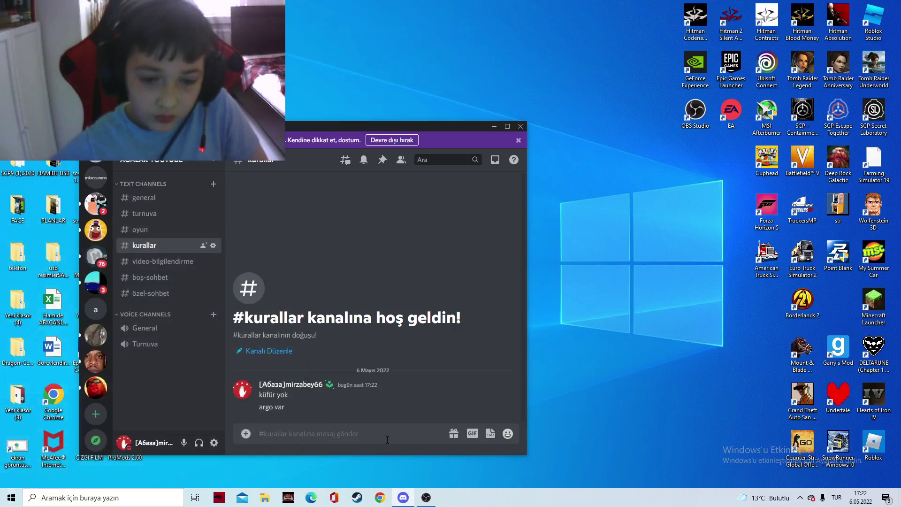
# Step: Assign the Darariadam and emlakci66 roles to the author of the kurallar messages through their profile card
pyautogui.moveTo(329, 388)
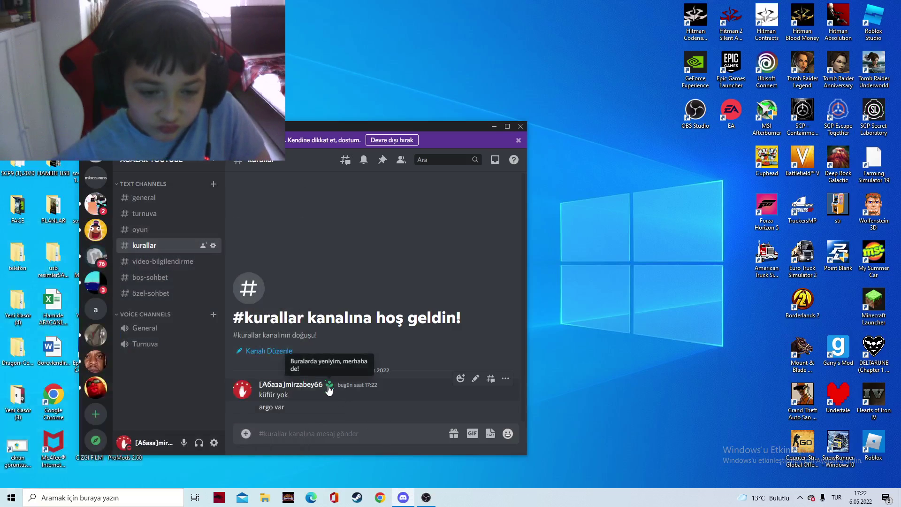
pyautogui.click(308, 385)
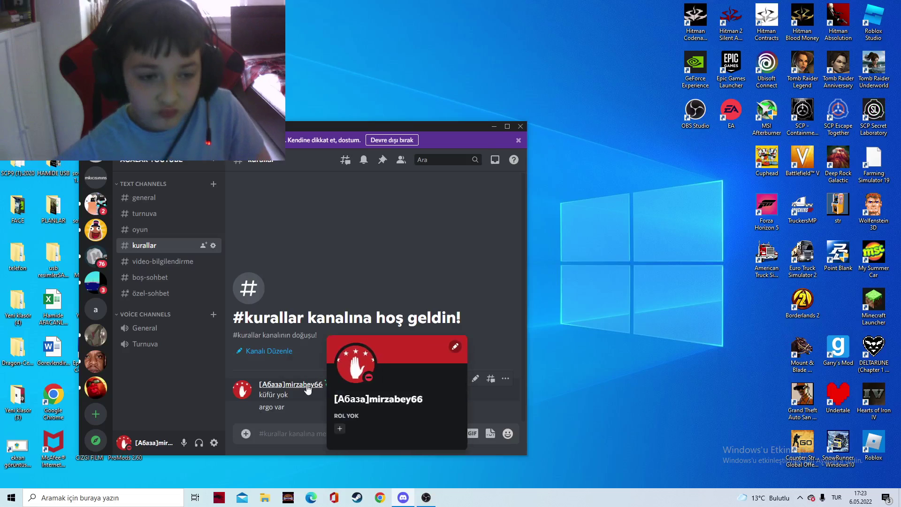
pyautogui.click(340, 428)
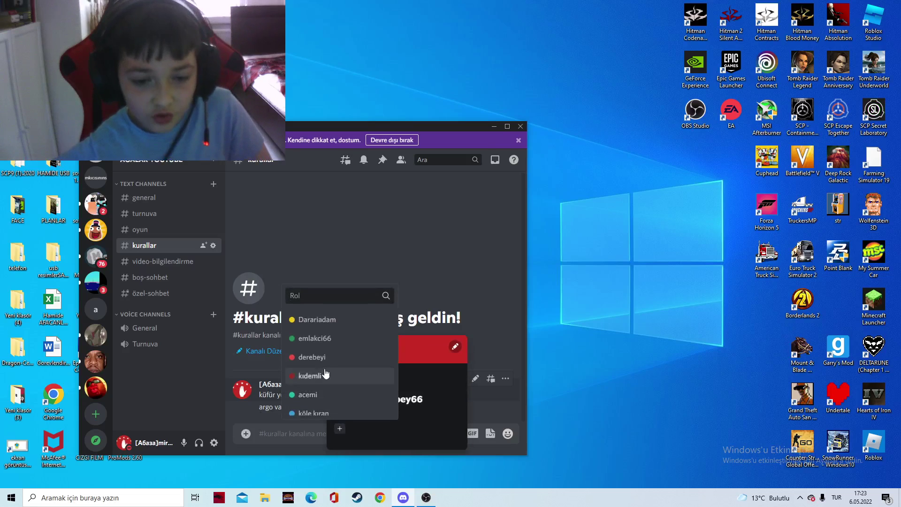
pyautogui.click(319, 321)
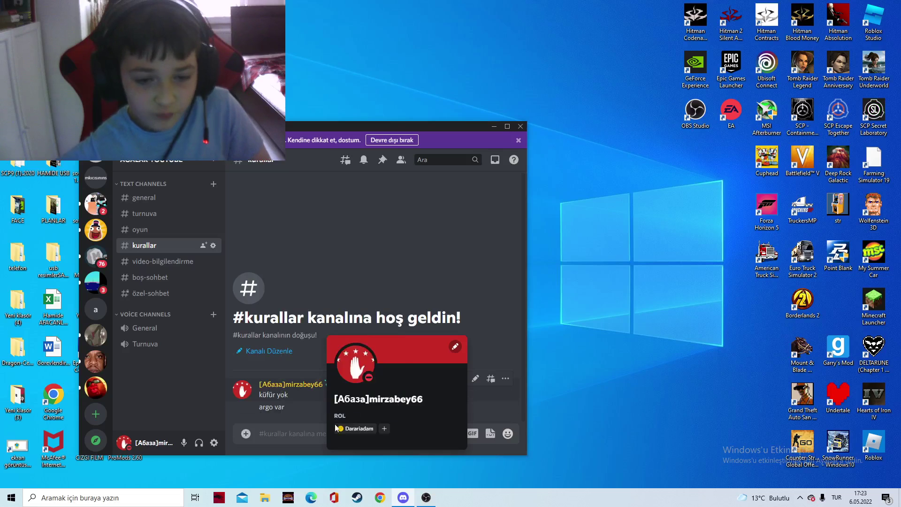
pyautogui.click(384, 429)
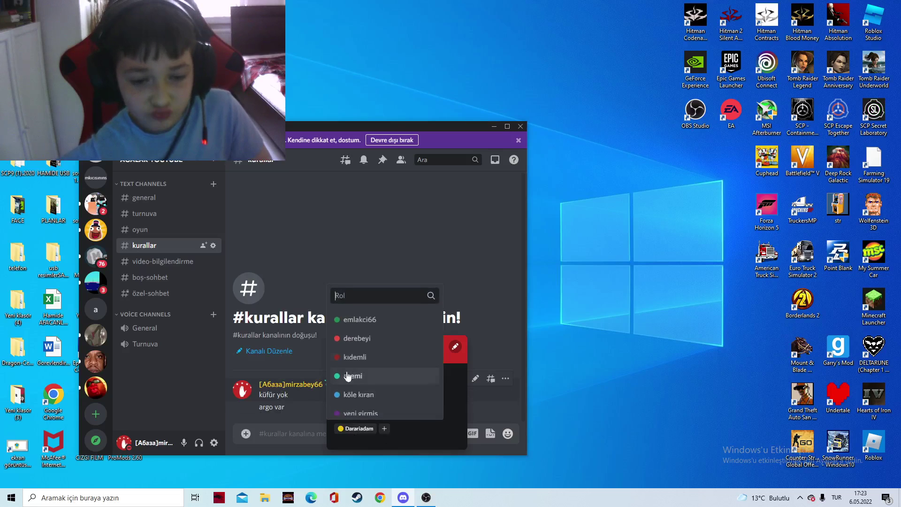
pyautogui.click(356, 319)
pyautogui.click(399, 320)
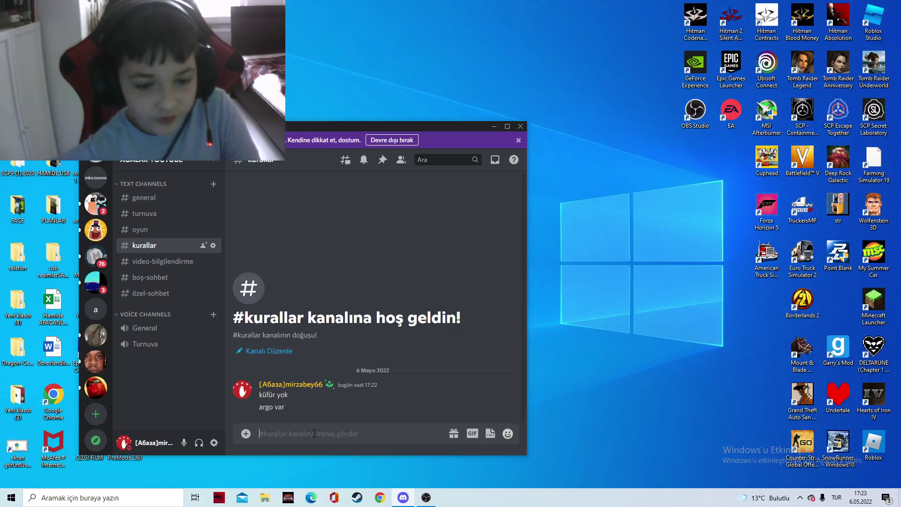
# Step: Post the rule "stickerci küfürlü sticker yapamaz" as a message in the kurallar channel
pyautogui.click(337, 434)
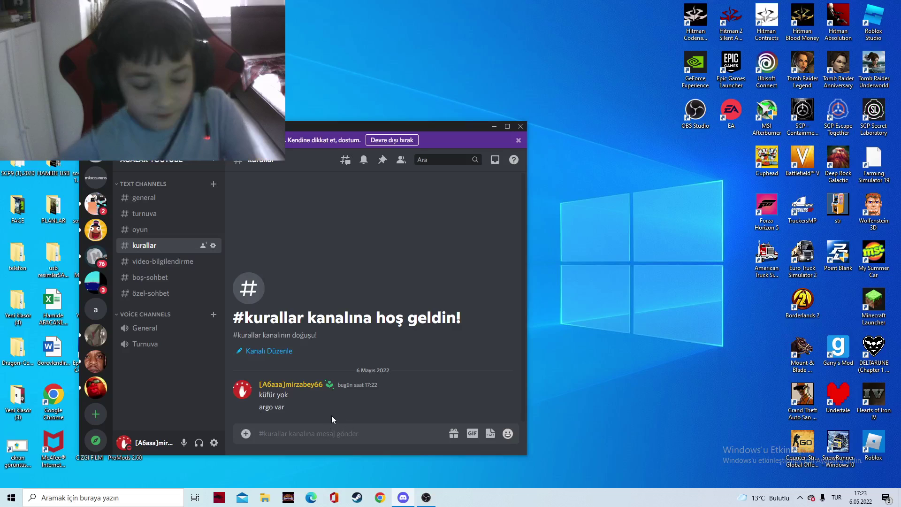
pyautogui.write('sti')
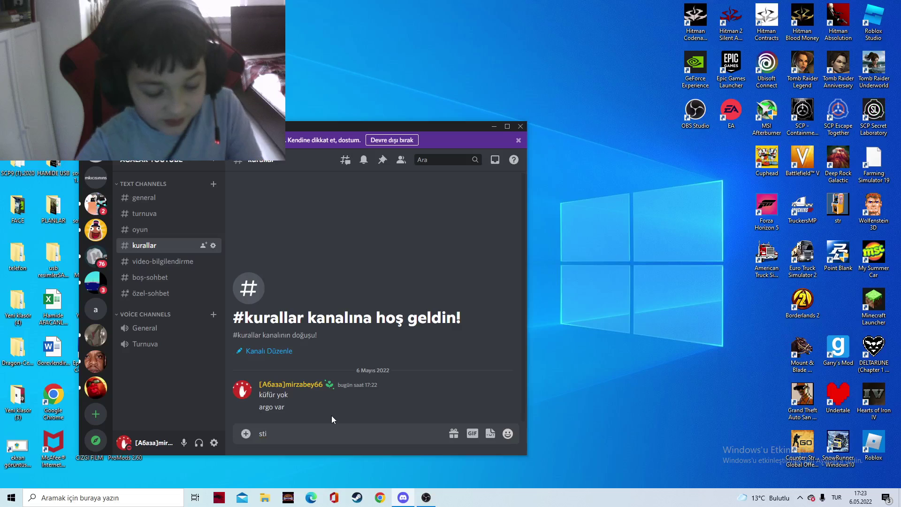
pyautogui.write('ckerci ')
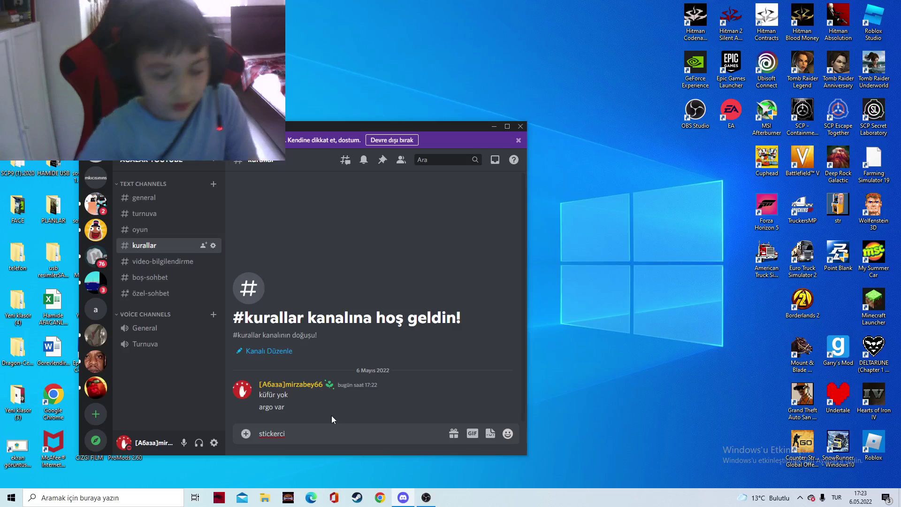
pyautogui.write('k')
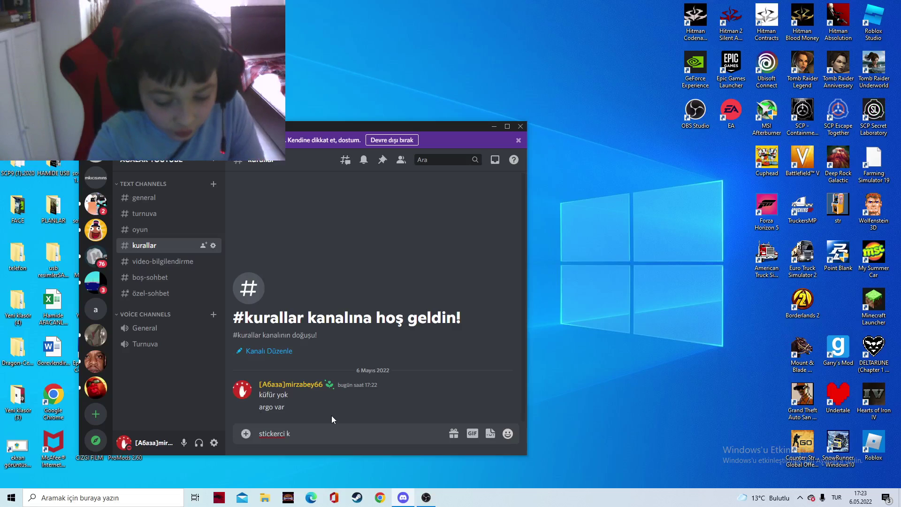
pyautogui.write('üfürlü')
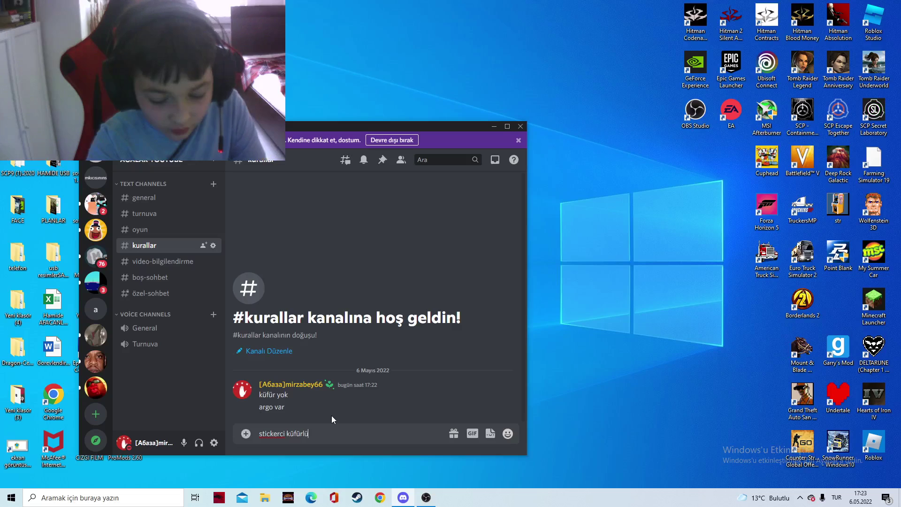
pyautogui.write(' sticker')
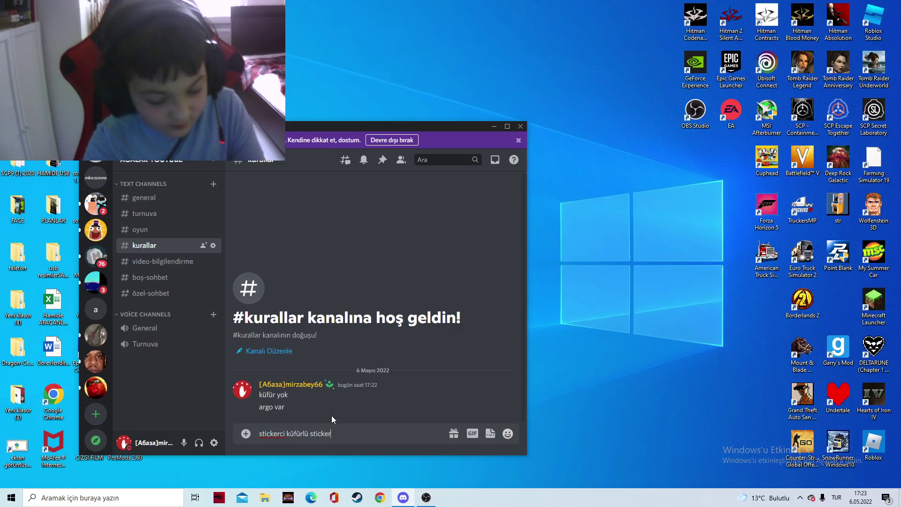
pyautogui.write(' yapama')
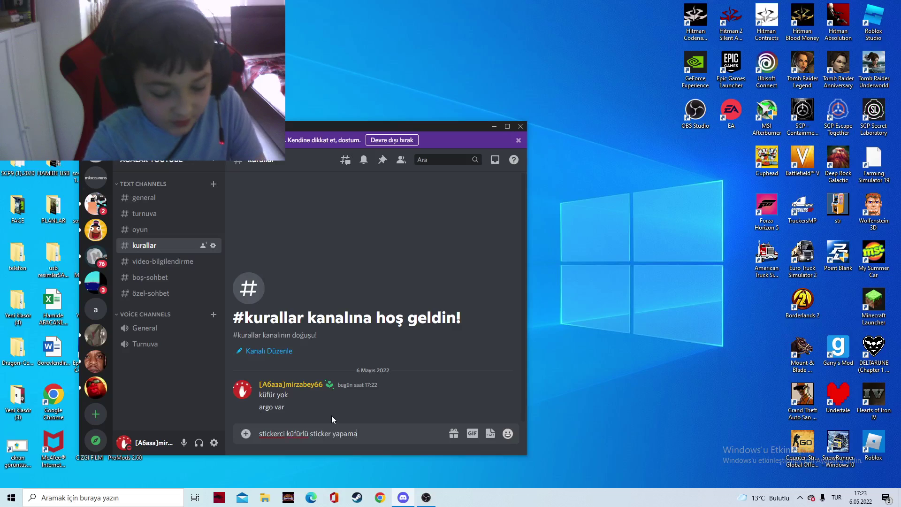
pyautogui.write('x')
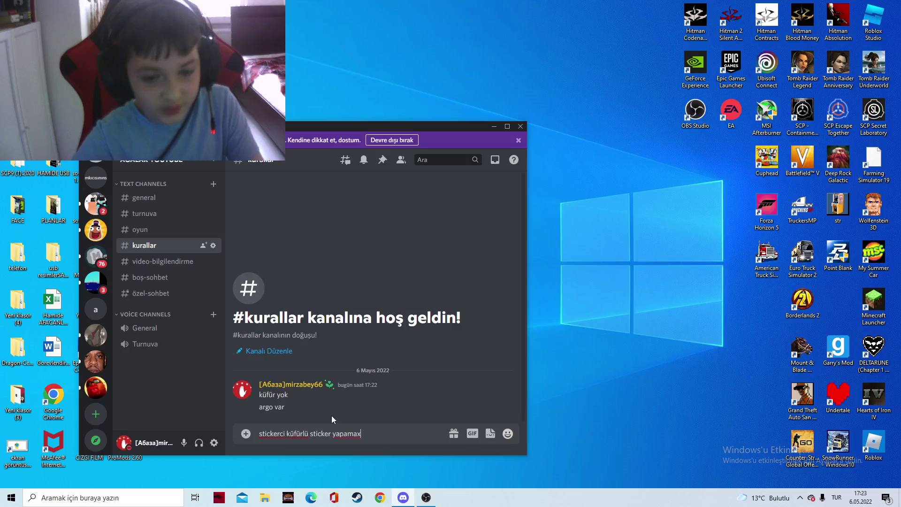
pyautogui.write('zz')
pyautogui.press('Return')
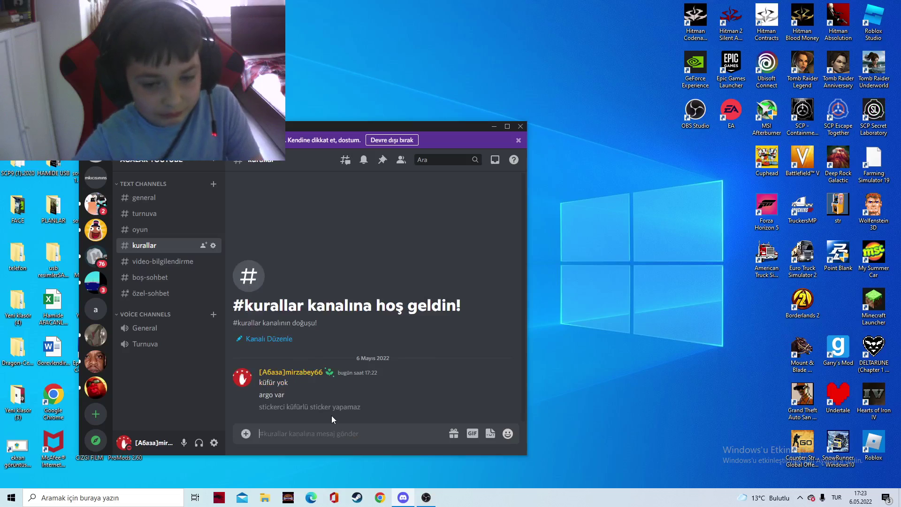